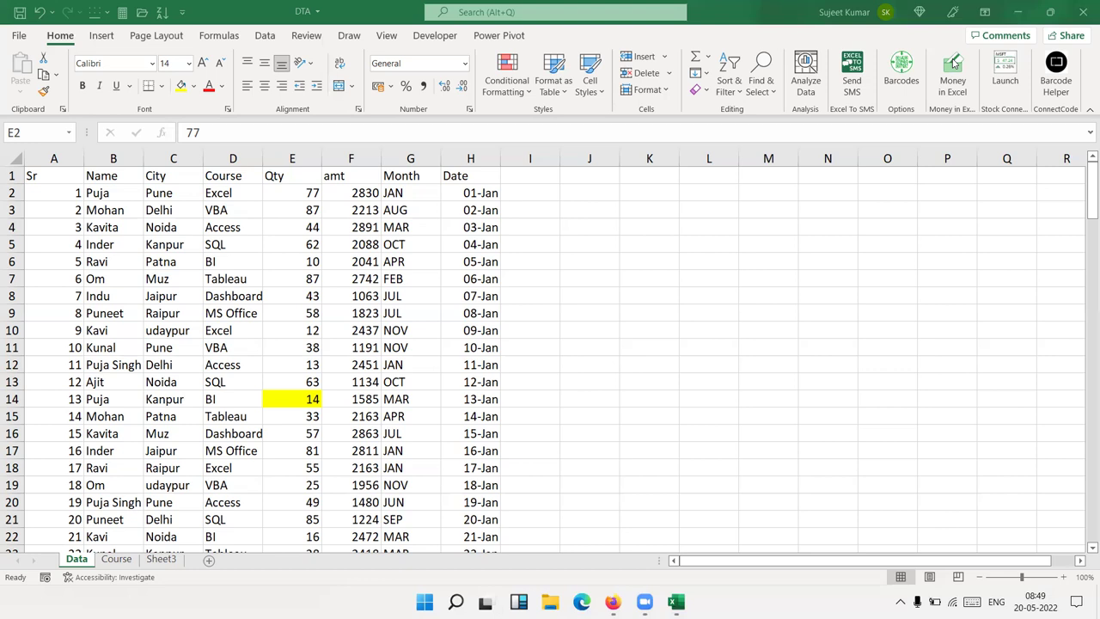
# Insert a blank row above row 13 of the course data
pyautogui.click(208, 225)
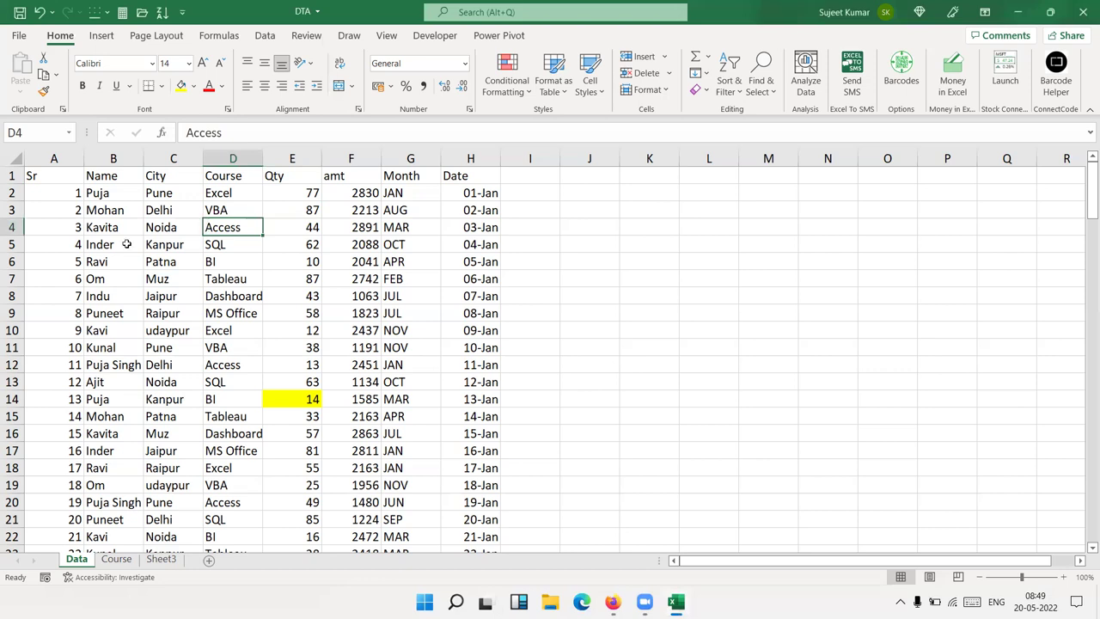
pyautogui.moveTo(67, 178); pyautogui.dragTo(469, 159)
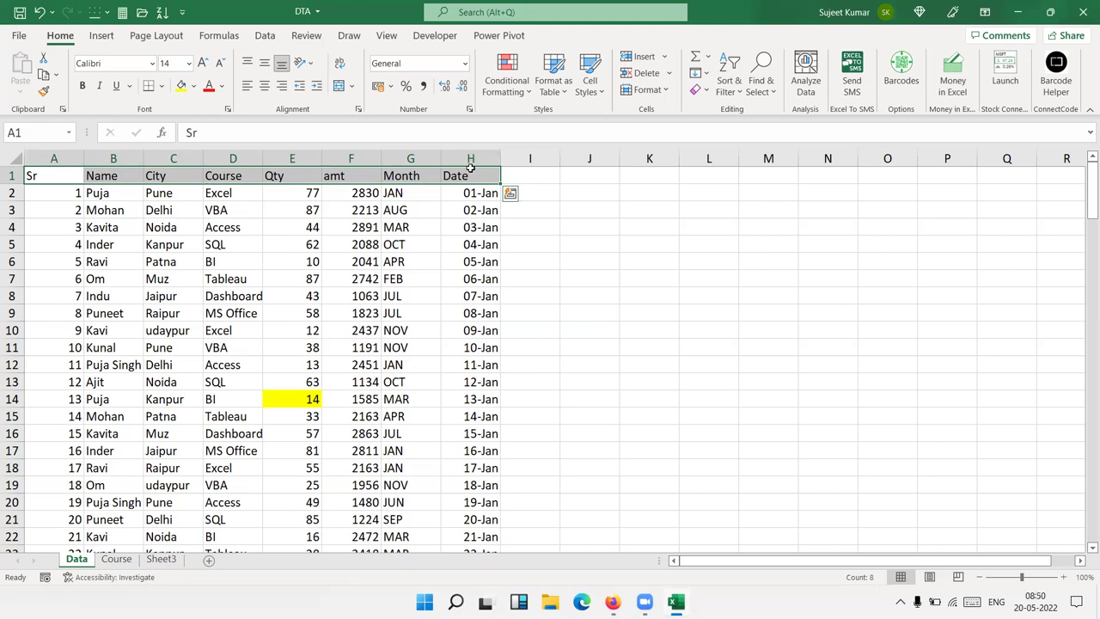
pyautogui.click(7, 382)
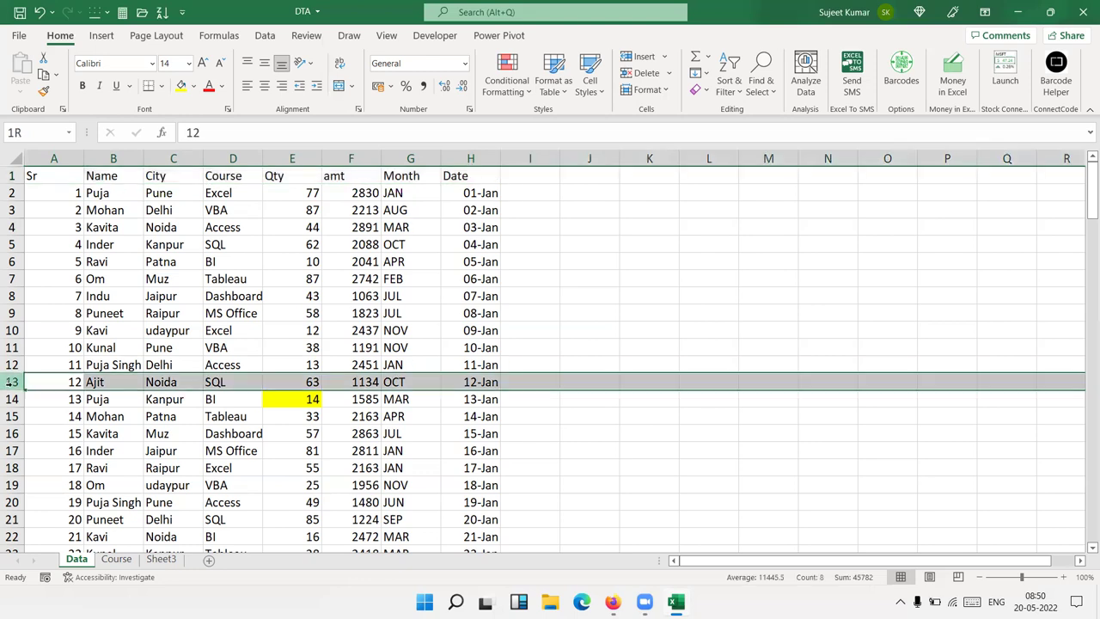
pyautogui.rightClick(7, 382)
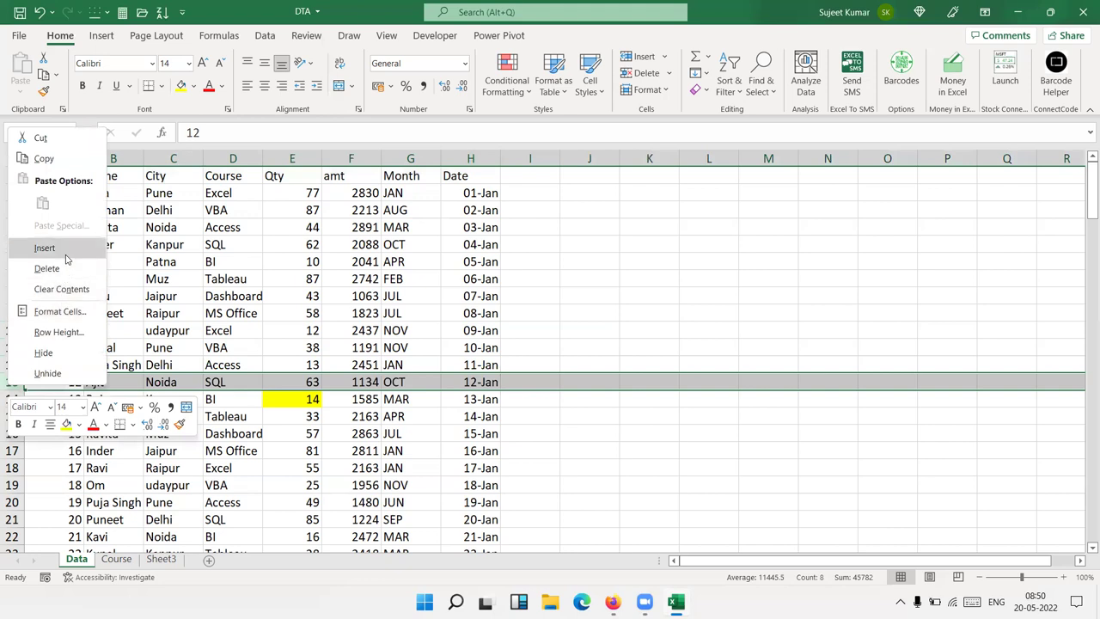
pyautogui.click(44, 247)
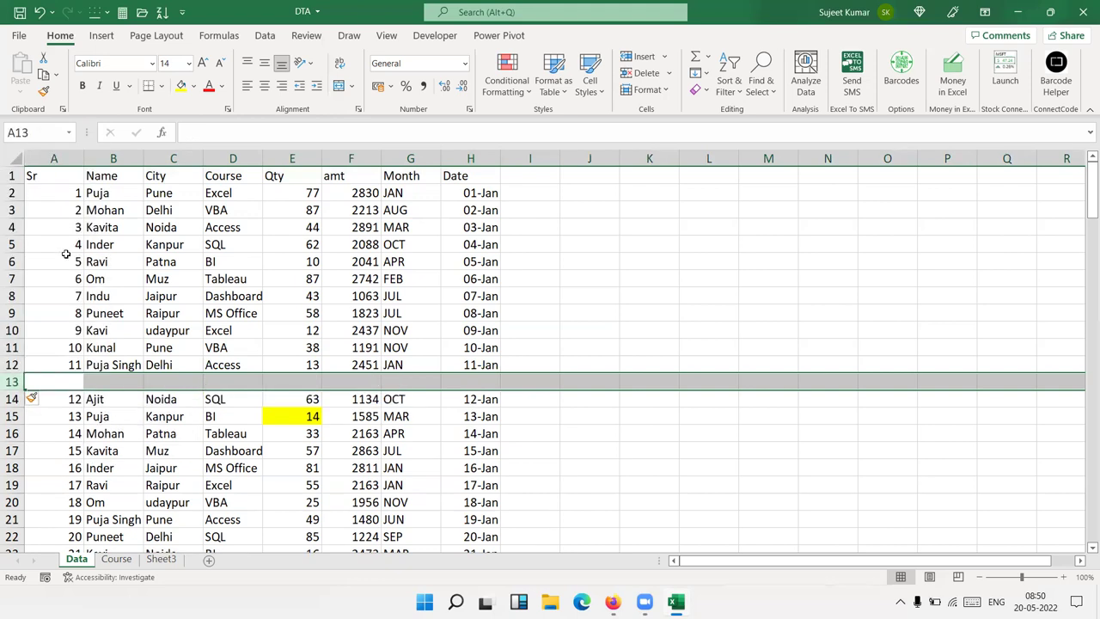
# Select the contiguous data block from A1 with Ctrl+A, then delete the blank row 13 again
pyautogui.moveTo(60, 172); pyautogui.dragTo(525, 504)
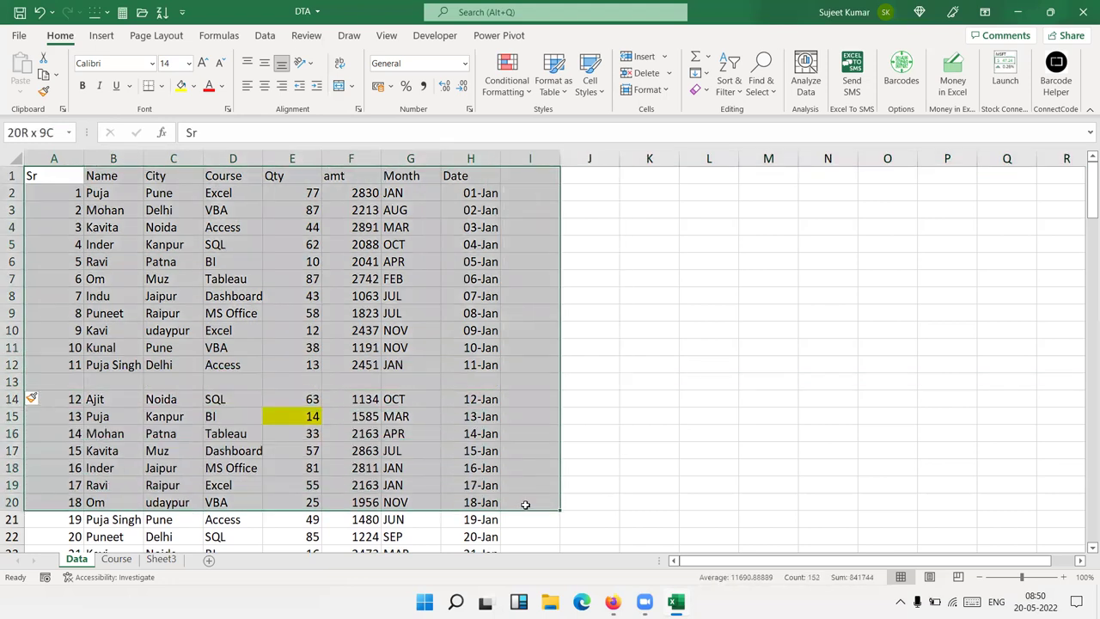
pyautogui.click(67, 163)
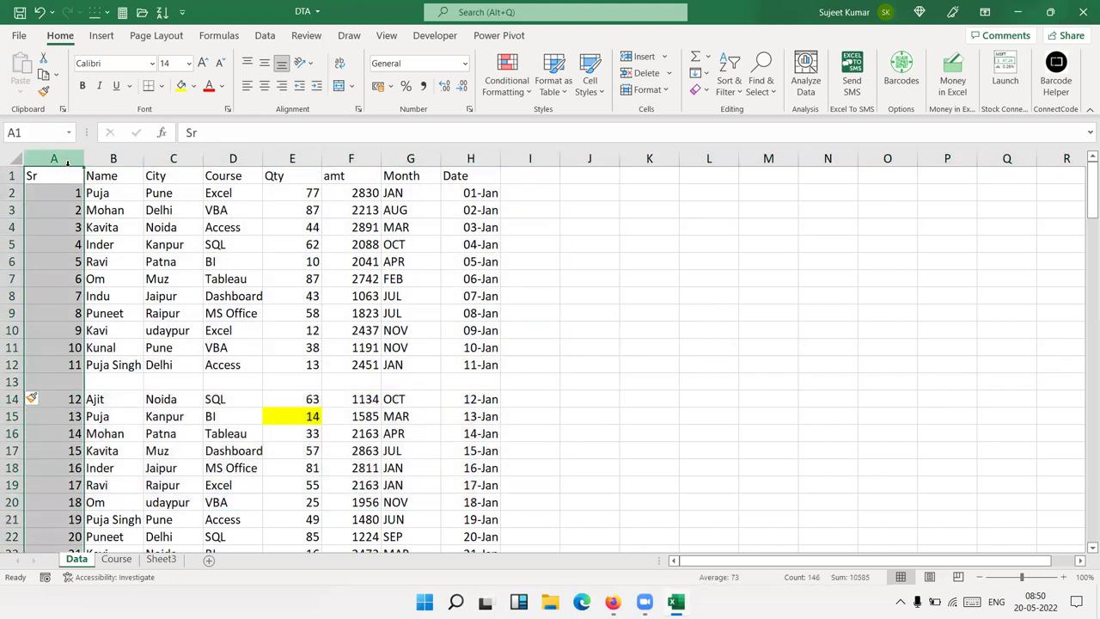
pyautogui.hotkey('ctrl', 'Home')
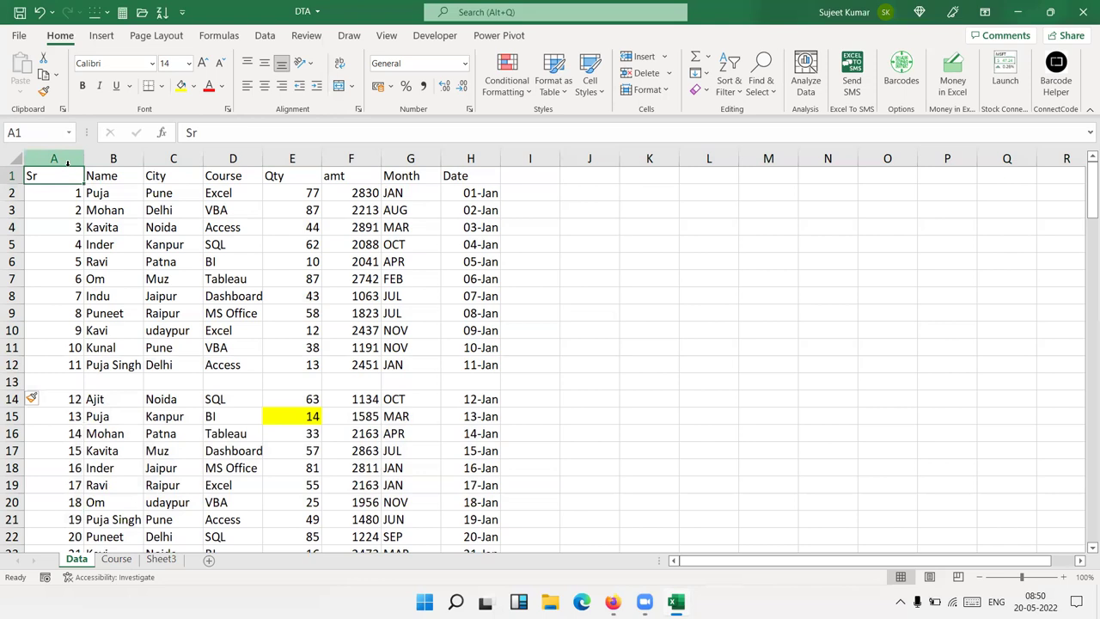
pyautogui.hotkey('ctrl', 'a')
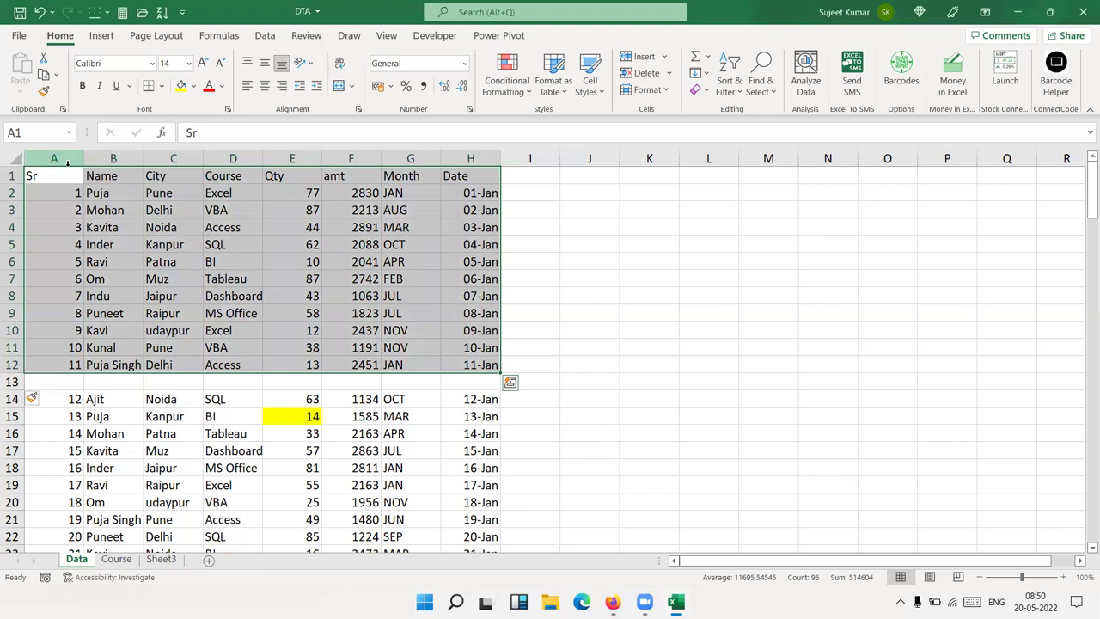
pyautogui.hotkey('ctrl', '-')
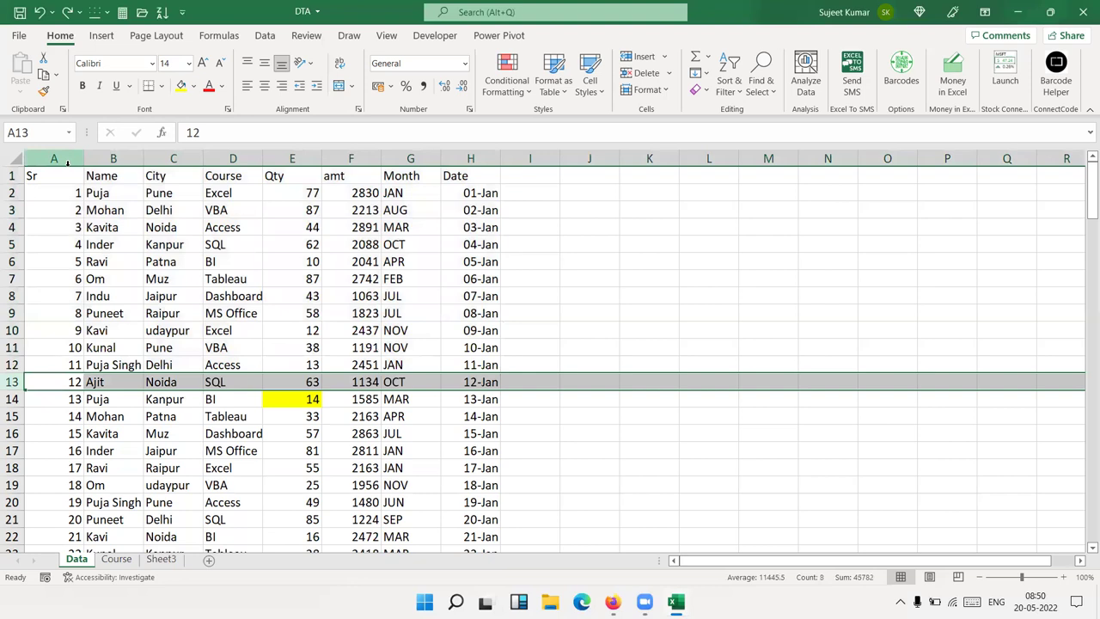
pyautogui.press('Up')
pyautogui.press('Up')
pyautogui.press('Up')
pyautogui.press('Up')
pyautogui.press('Up')
pyautogui.press('Up')
pyautogui.press('Up')
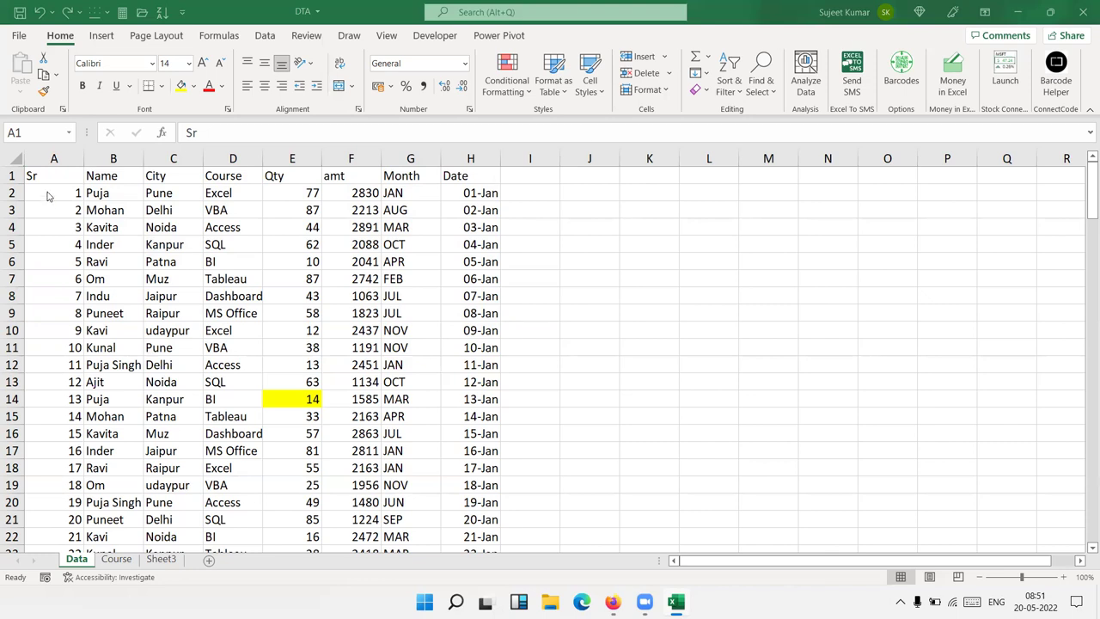
# Review the Name, City, Course, Qty, amt, Month and Date columns, returning to A1
pyautogui.click(122, 178)
pyautogui.click(157, 181)
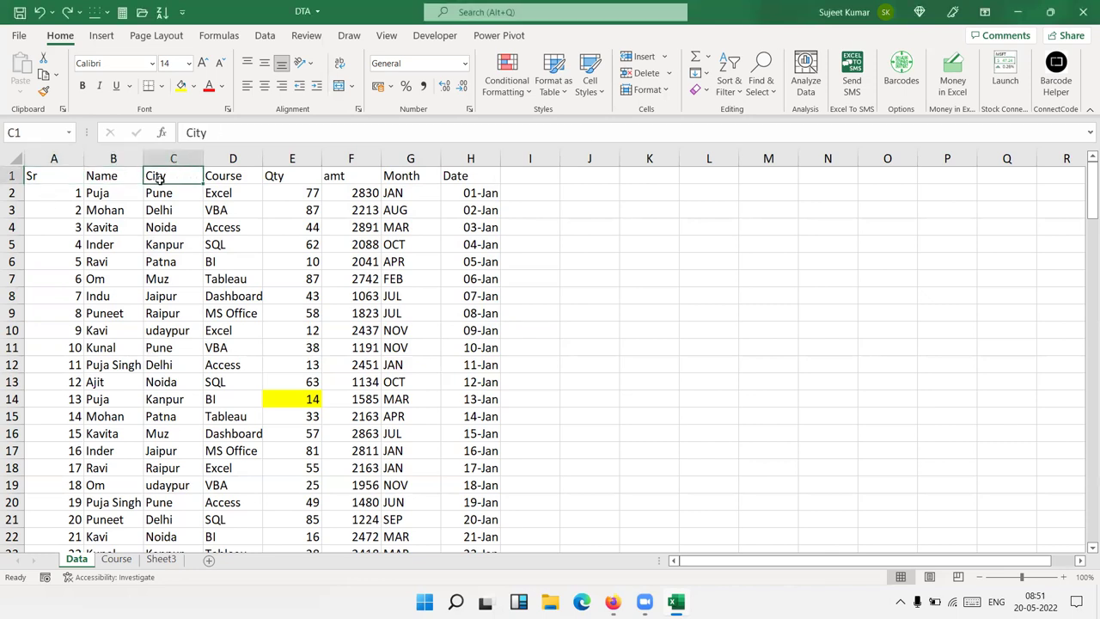
pyautogui.click(225, 180)
pyautogui.click(283, 183)
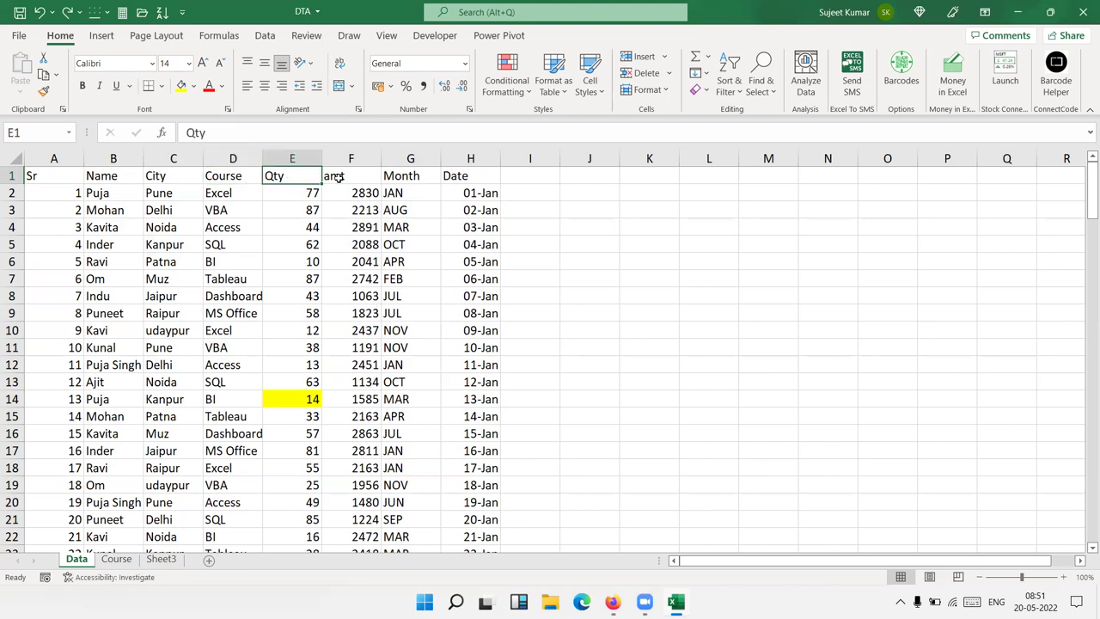
pyautogui.moveTo(340, 178); pyautogui.dragTo(340, 265)
pyautogui.moveTo(391, 176); pyautogui.dragTo(397, 246)
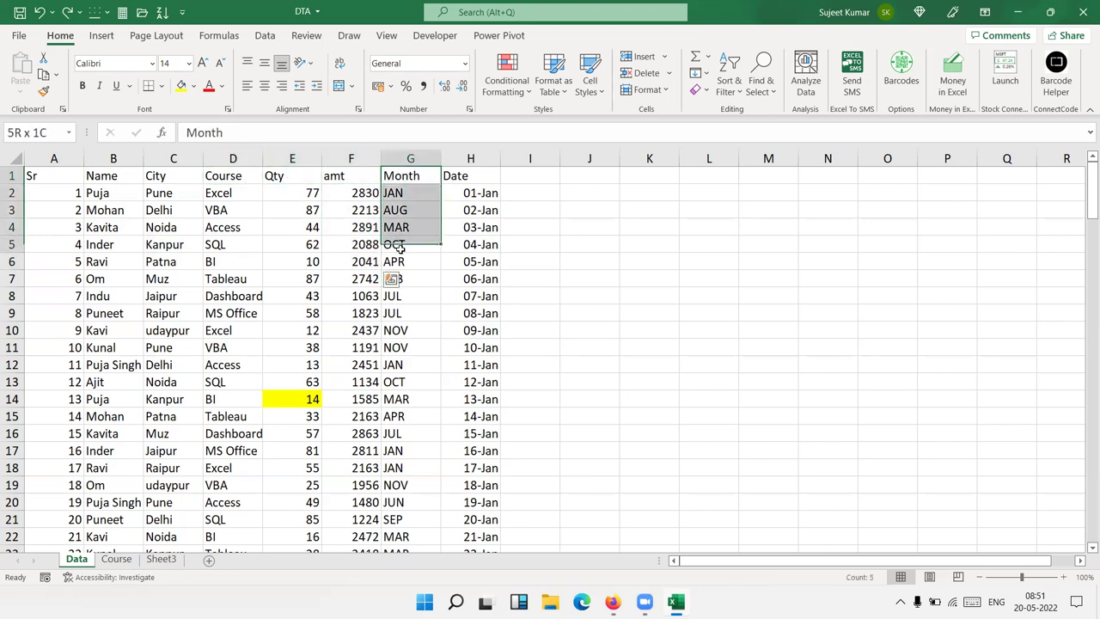
pyautogui.moveTo(469, 177); pyautogui.dragTo(472, 229)
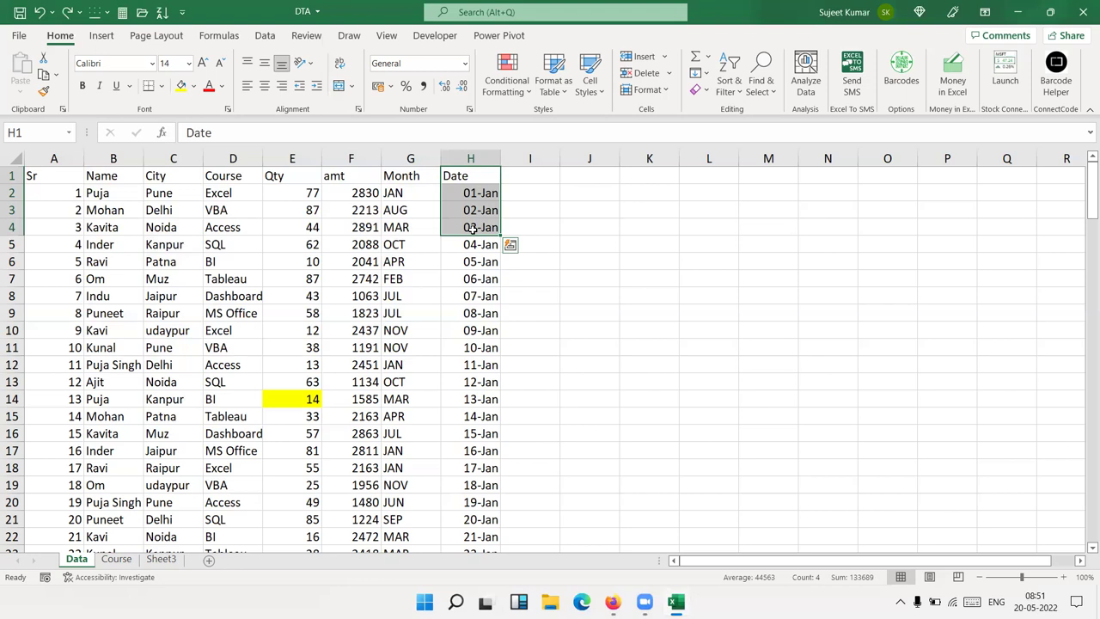
pyautogui.click(401, 194)
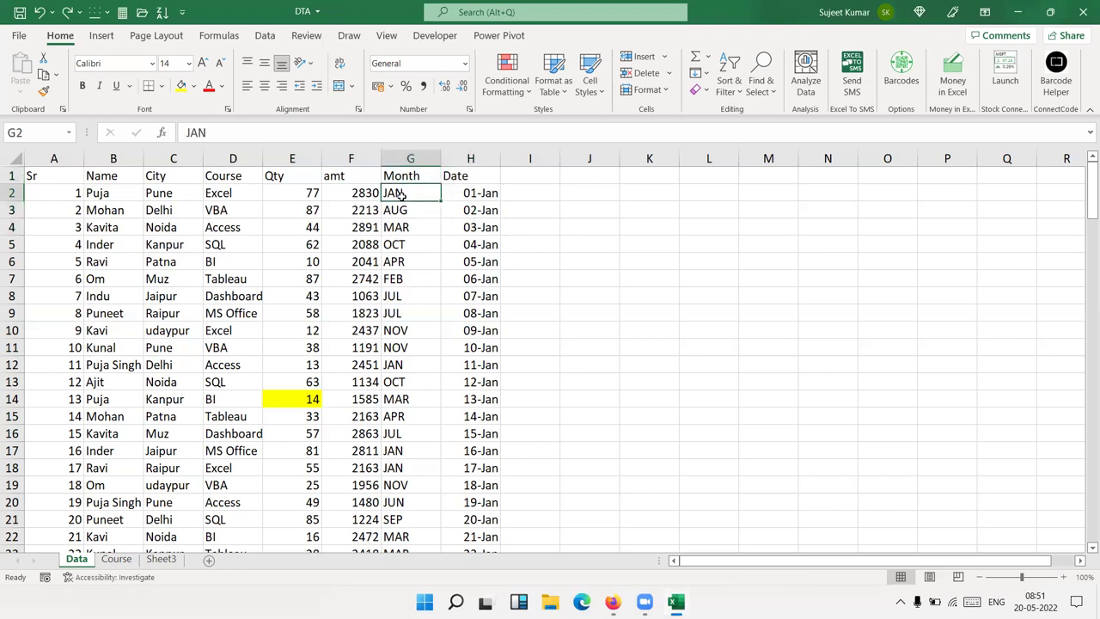
pyautogui.click(496, 194)
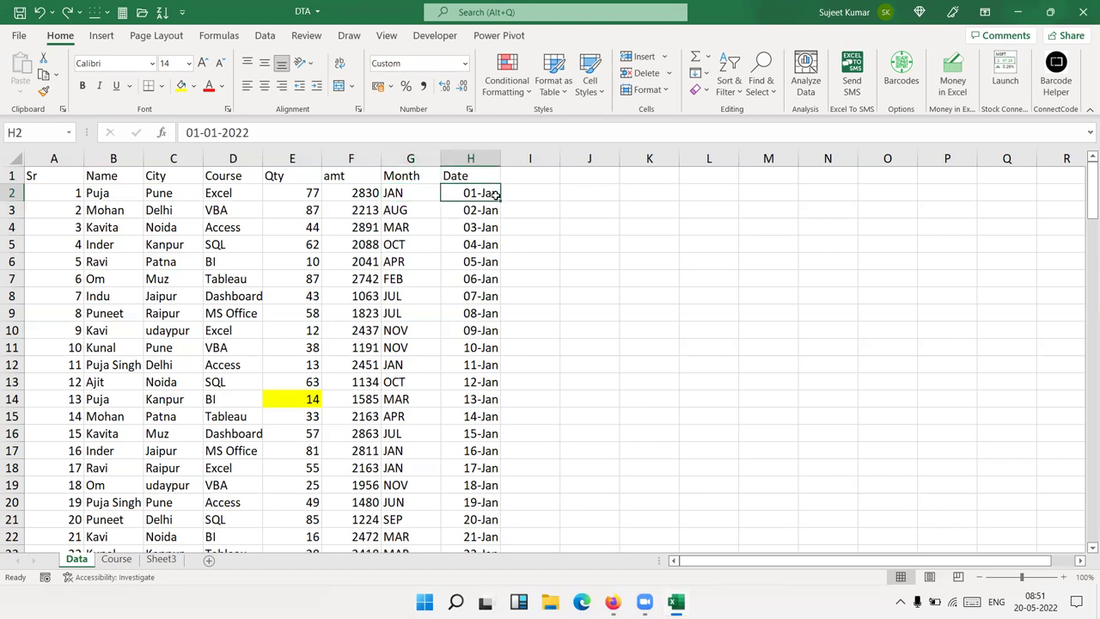
pyautogui.click(104, 203)
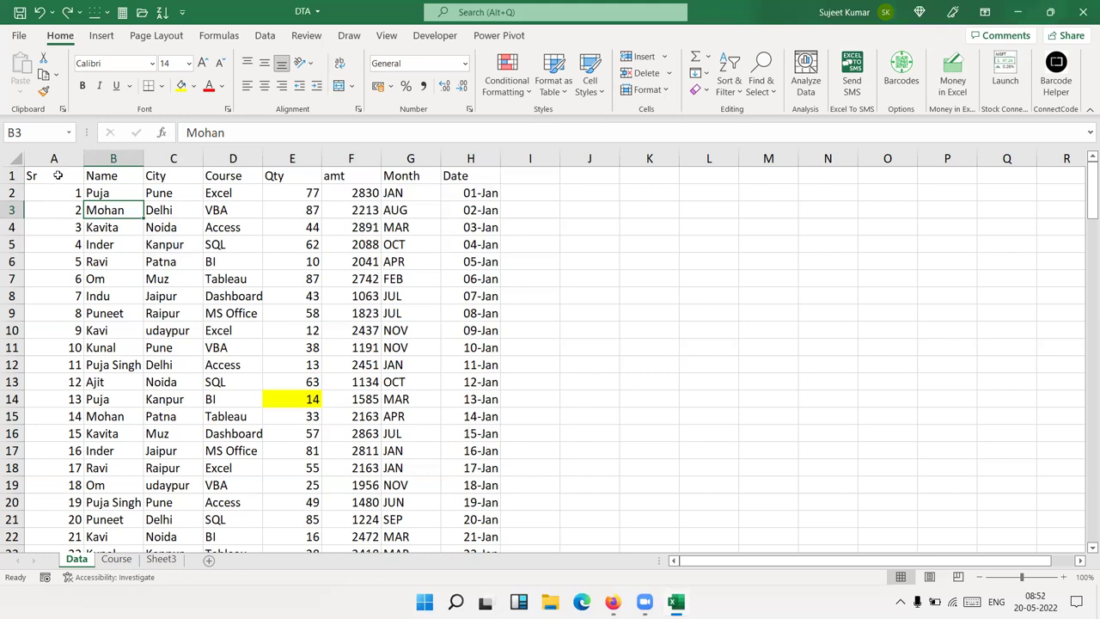
pyautogui.click(56, 176)
# Create a PivotTable from Data!$A$1:$H$146 on a new worksheet
pyautogui.click(102, 38)
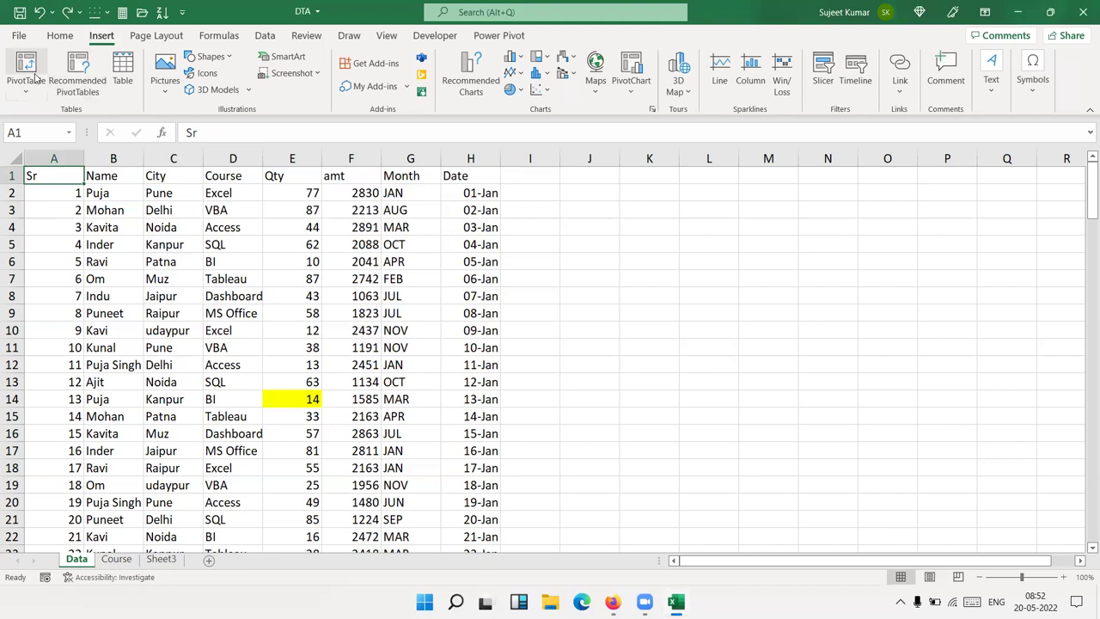
pyautogui.moveTo(486, 255)
pyautogui.mouseDown()
pyautogui.moveTo(57, 174)
pyautogui.moveTo(412, 365)
pyautogui.mouseUp()
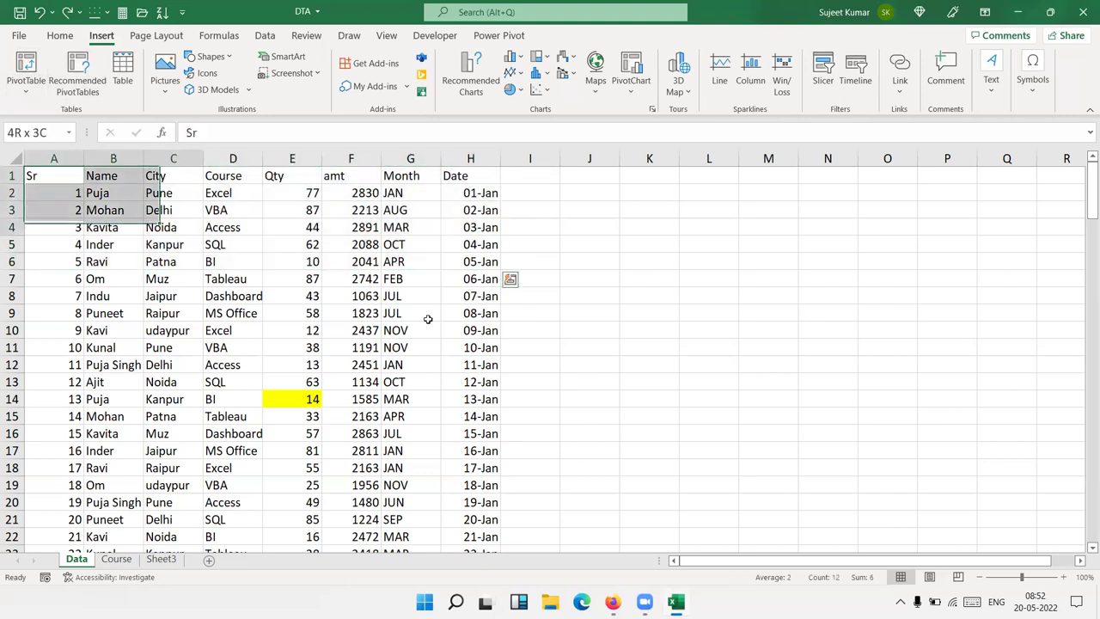
pyautogui.click(271, 299)
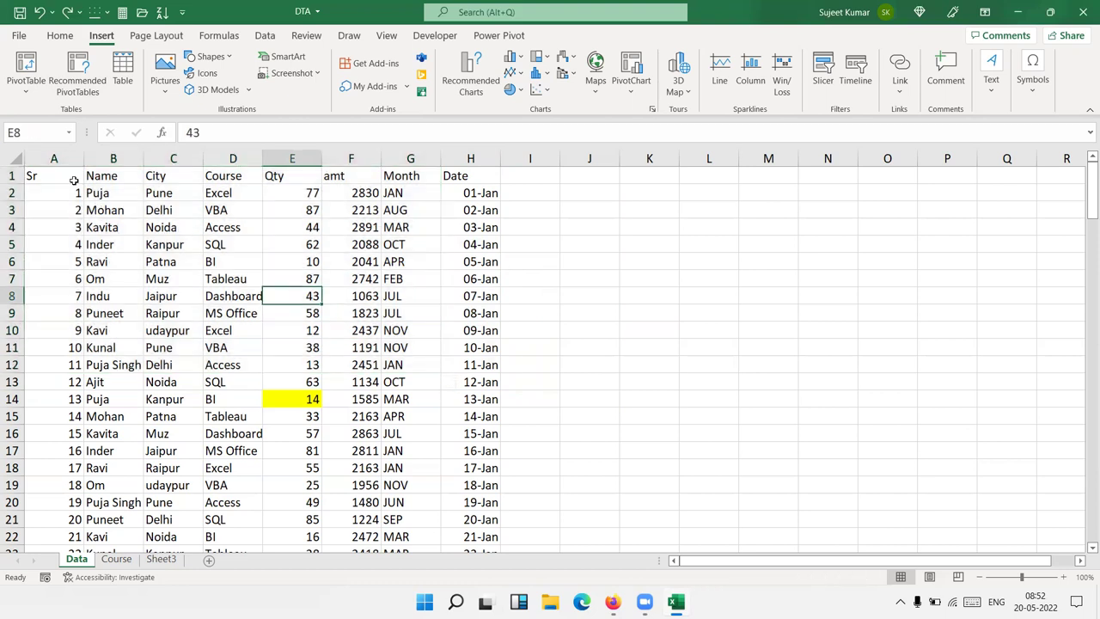
pyautogui.click(51, 175)
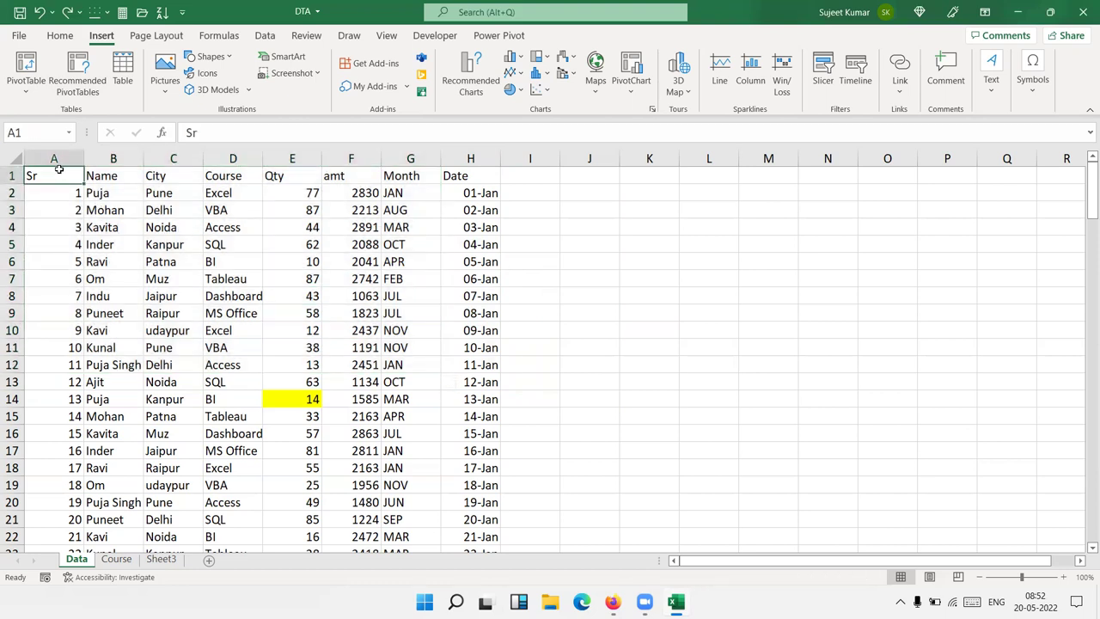
pyautogui.click(25, 69)
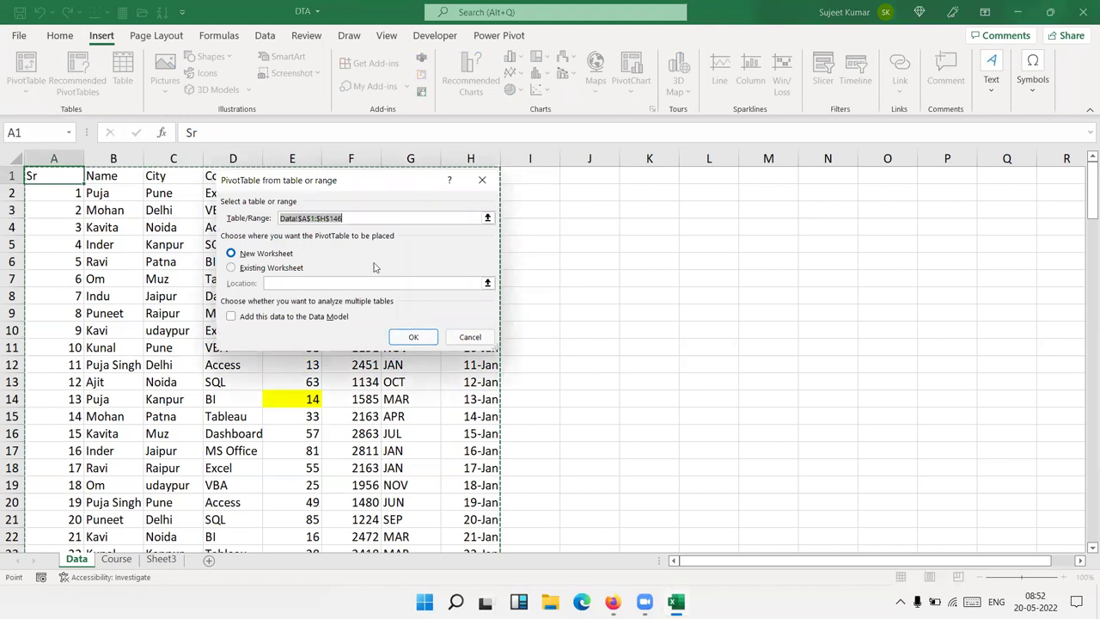
pyautogui.click(417, 339)
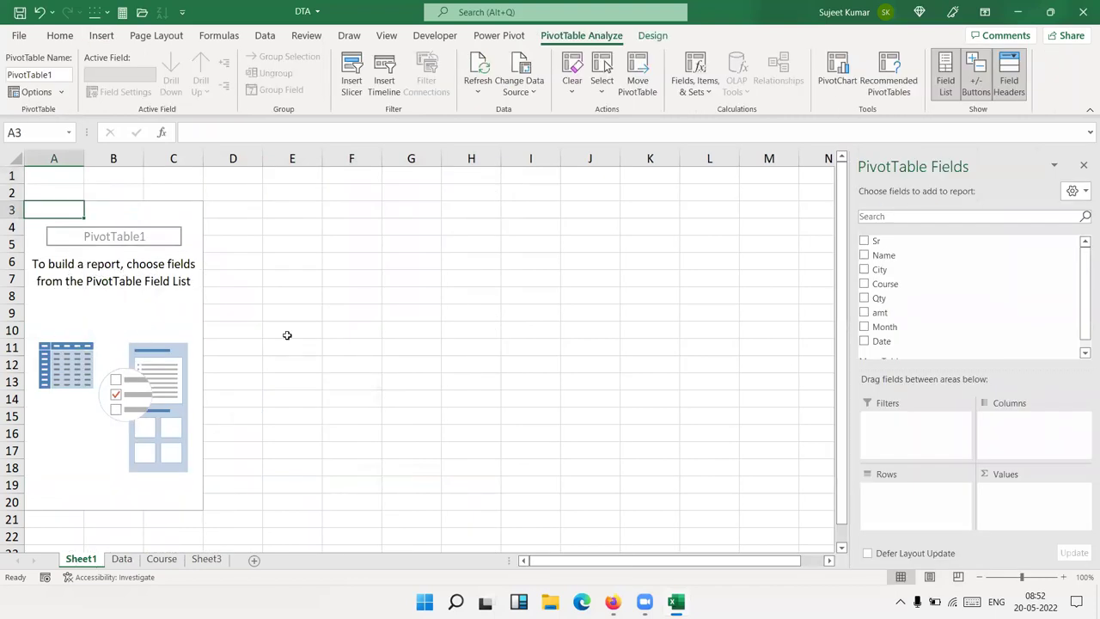
pyautogui.click(936, 262)
pyautogui.click(113, 560)
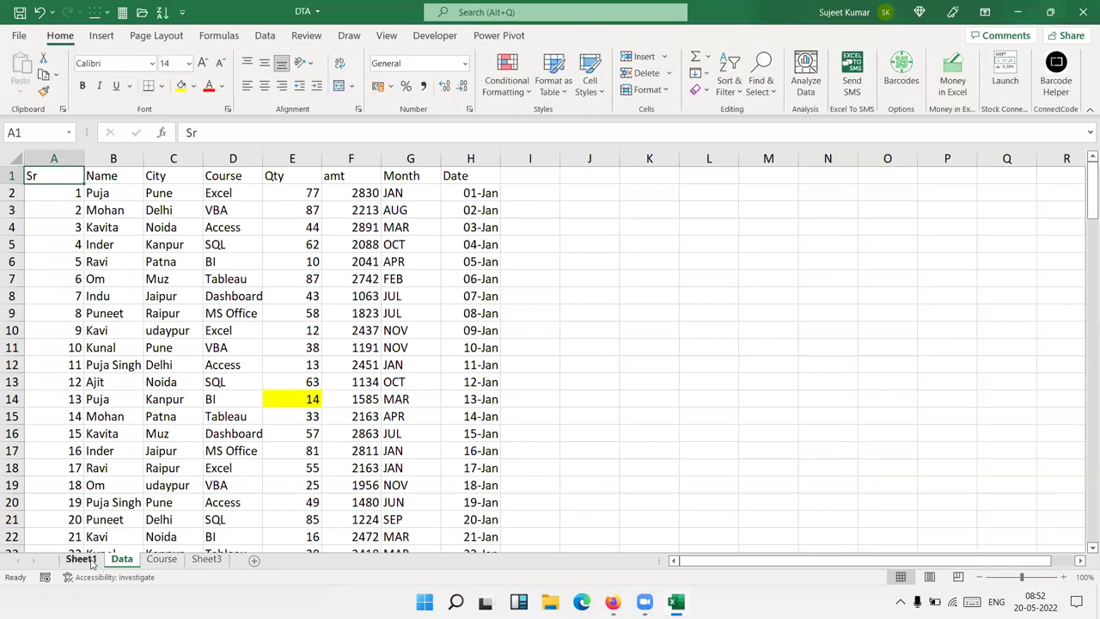
pyautogui.click(91, 560)
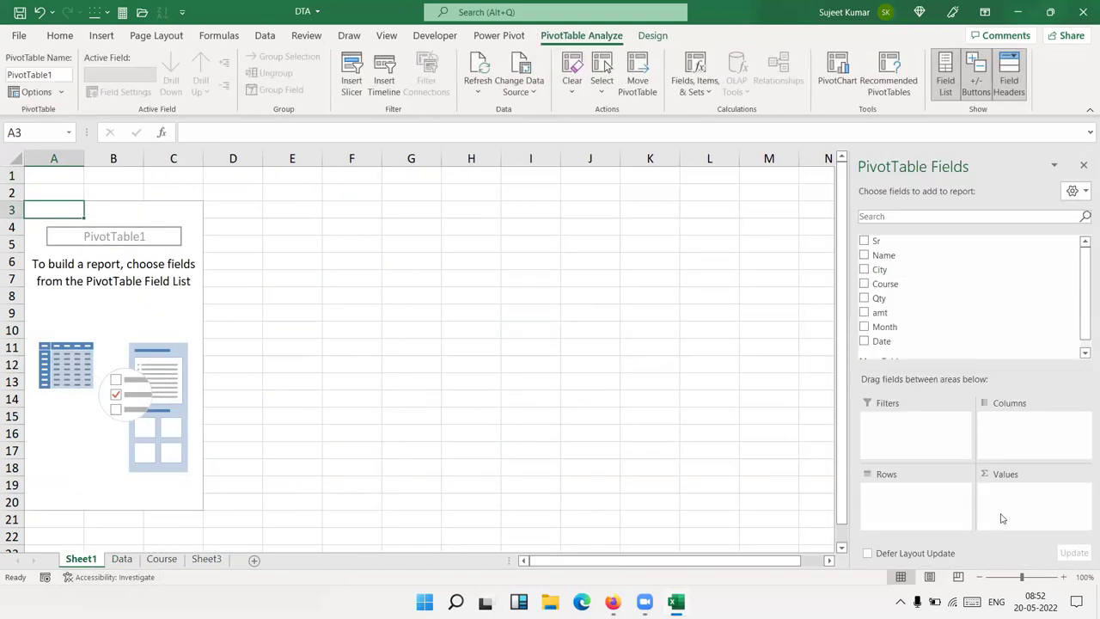
pyautogui.click(116, 561)
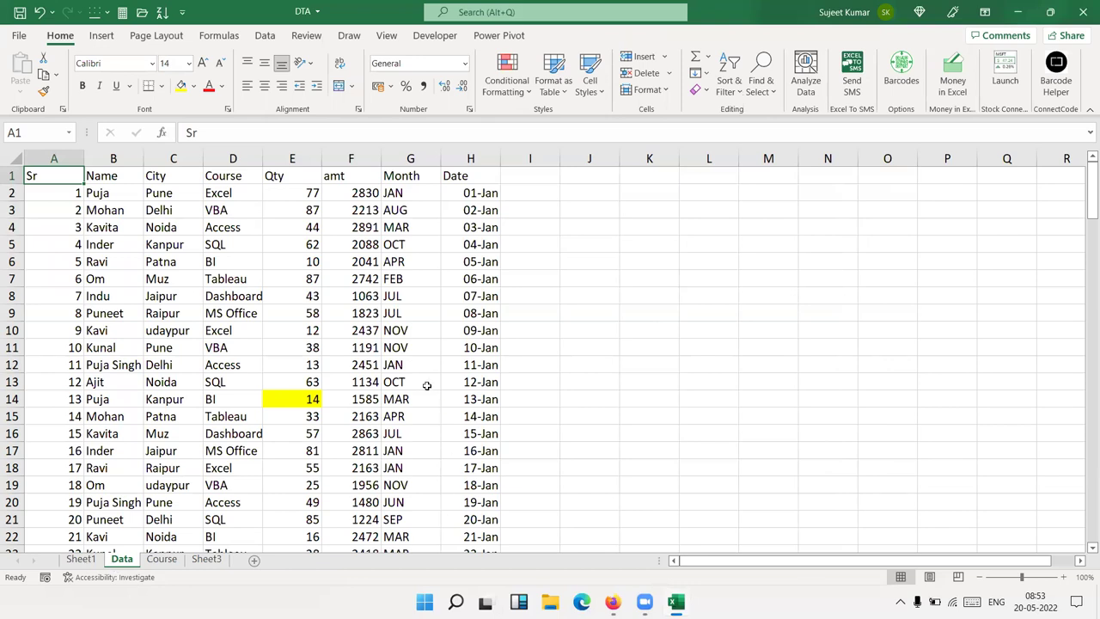
pyautogui.click(375, 361)
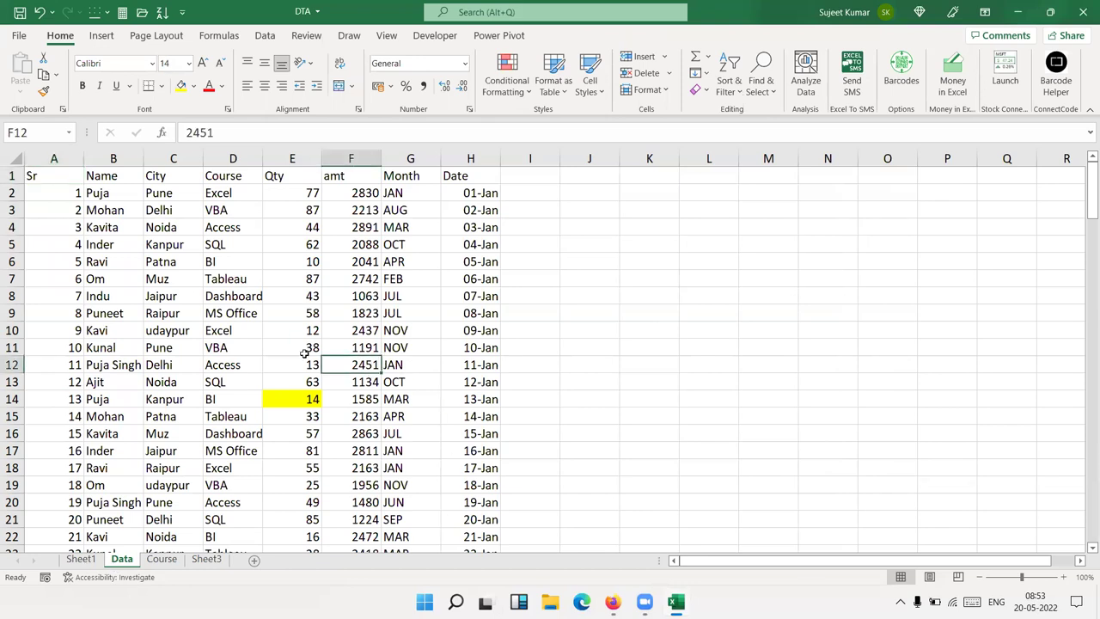
pyautogui.click(222, 158)
pyautogui.click(287, 158)
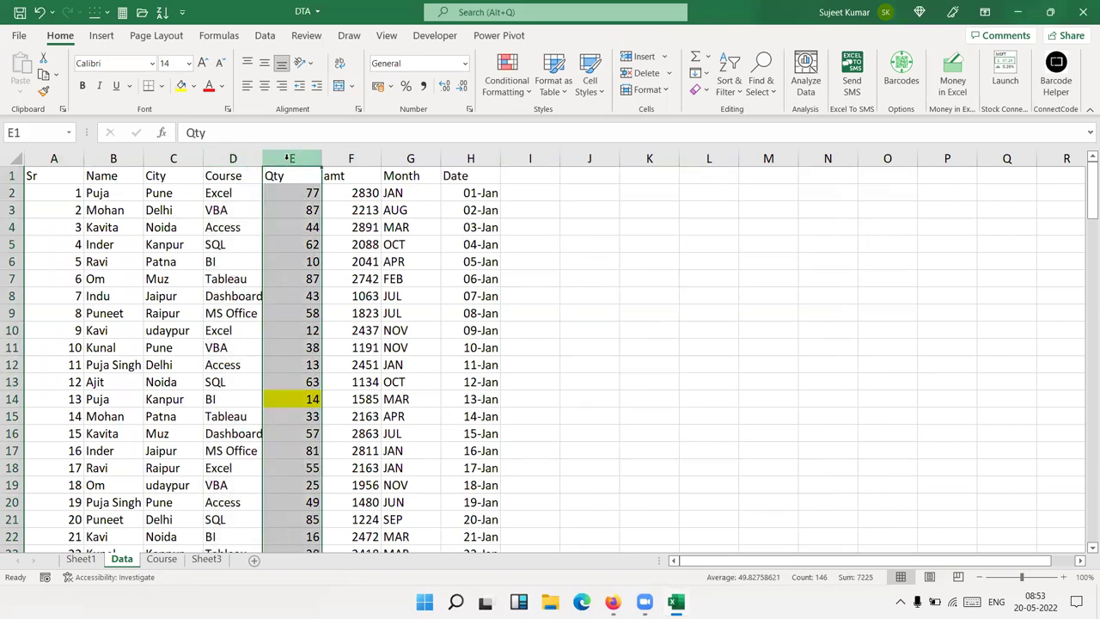
pyautogui.click(81, 558)
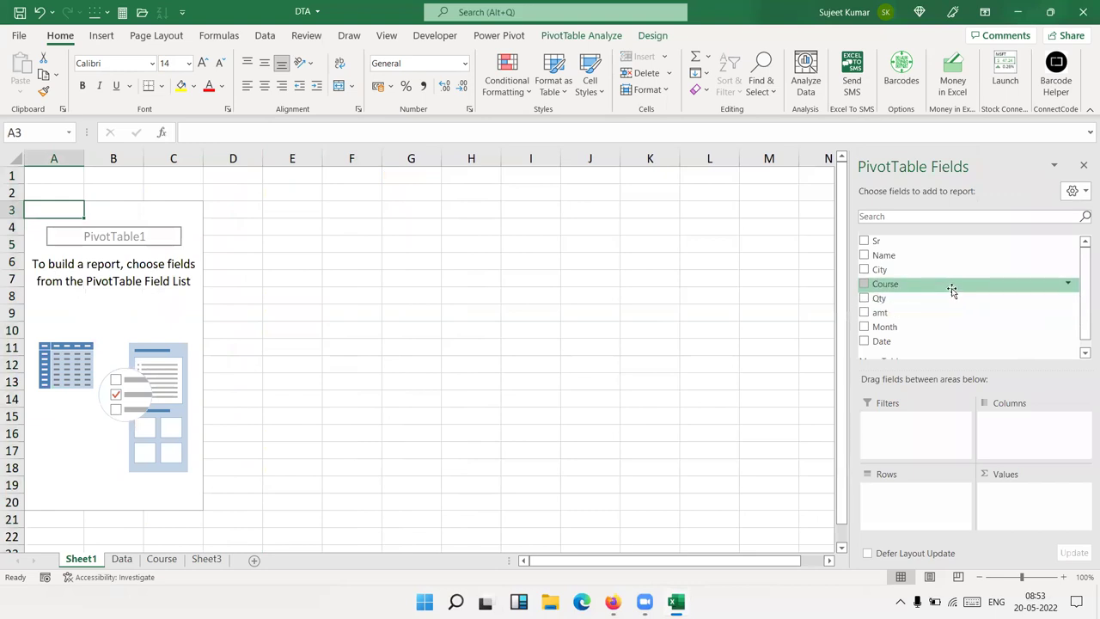
pyautogui.moveTo(952, 285); pyautogui.dragTo(926, 501)
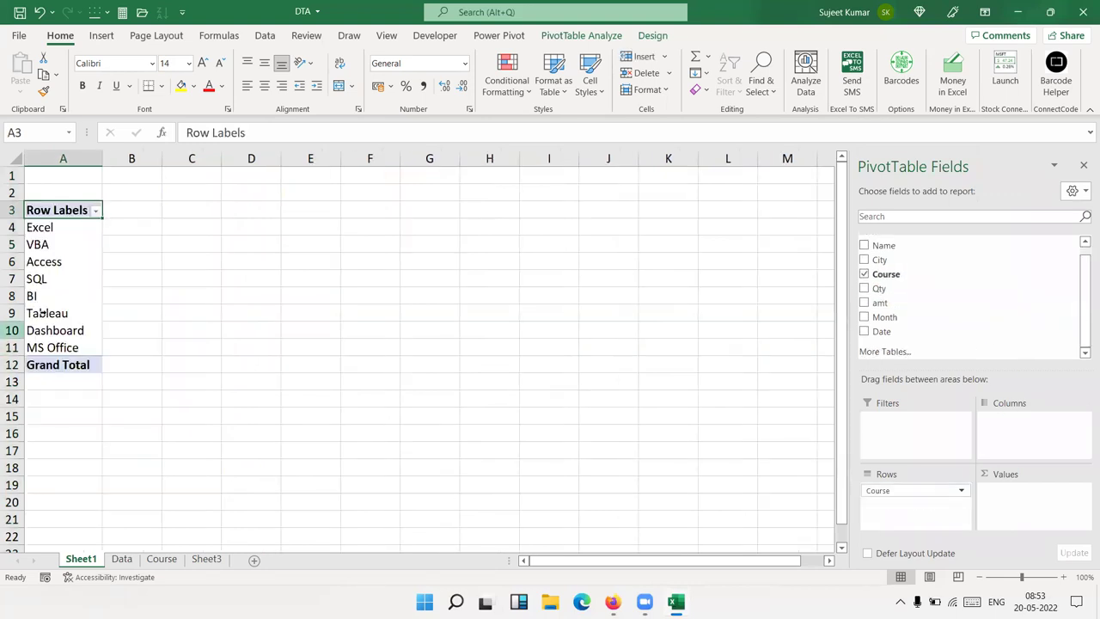
pyautogui.moveTo(93, 228)
pyautogui.mouseDown()
pyautogui.moveTo(73, 357)
pyautogui.moveTo(54, 337)
pyautogui.mouseUp()
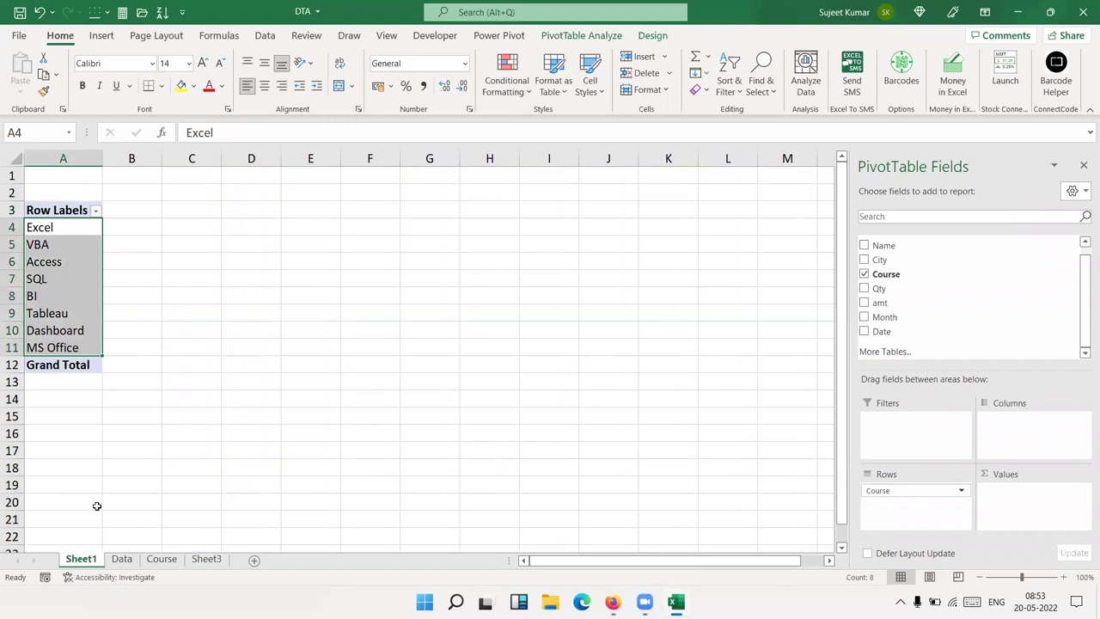
pyautogui.click(127, 561)
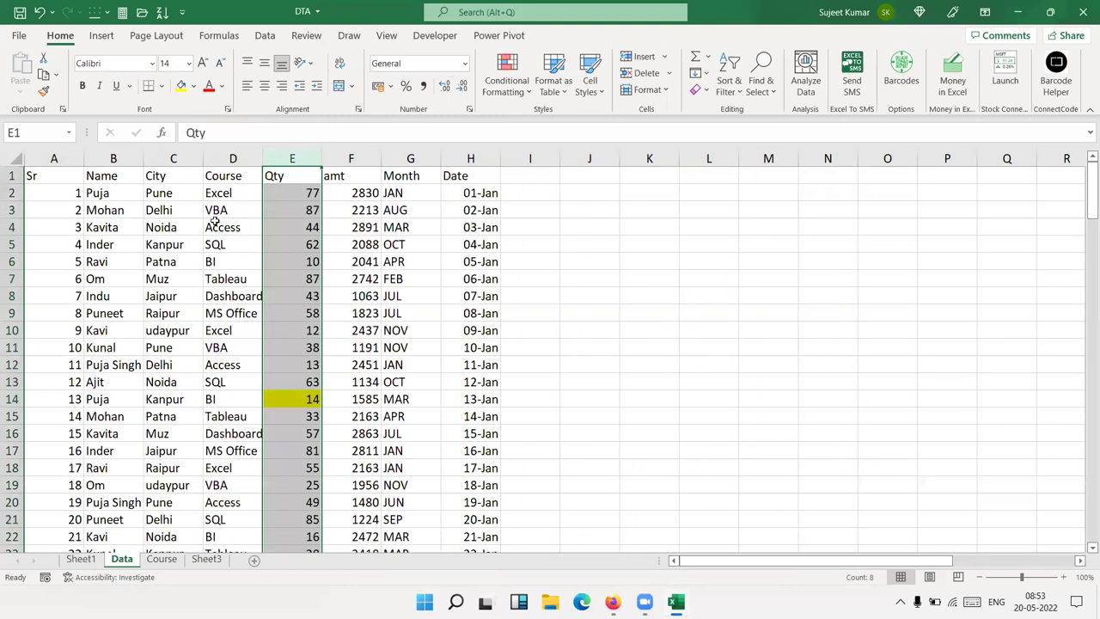
pyautogui.moveTo(213, 226); pyautogui.dragTo(211, 458)
pyautogui.click(78, 559)
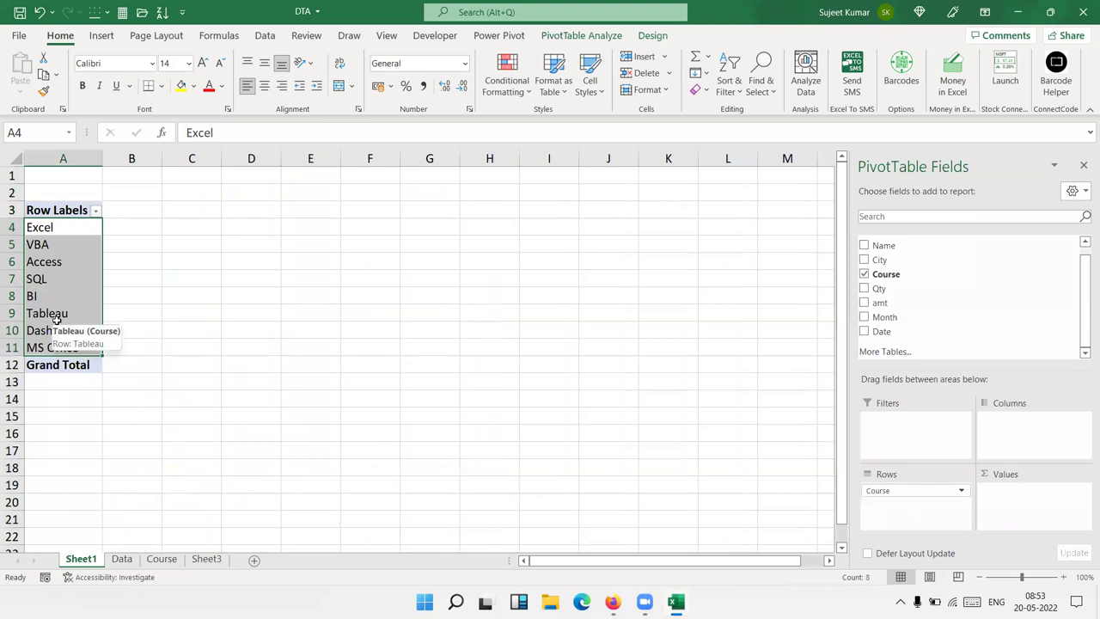
pyautogui.moveTo(932, 275); pyautogui.dragTo(933, 280)
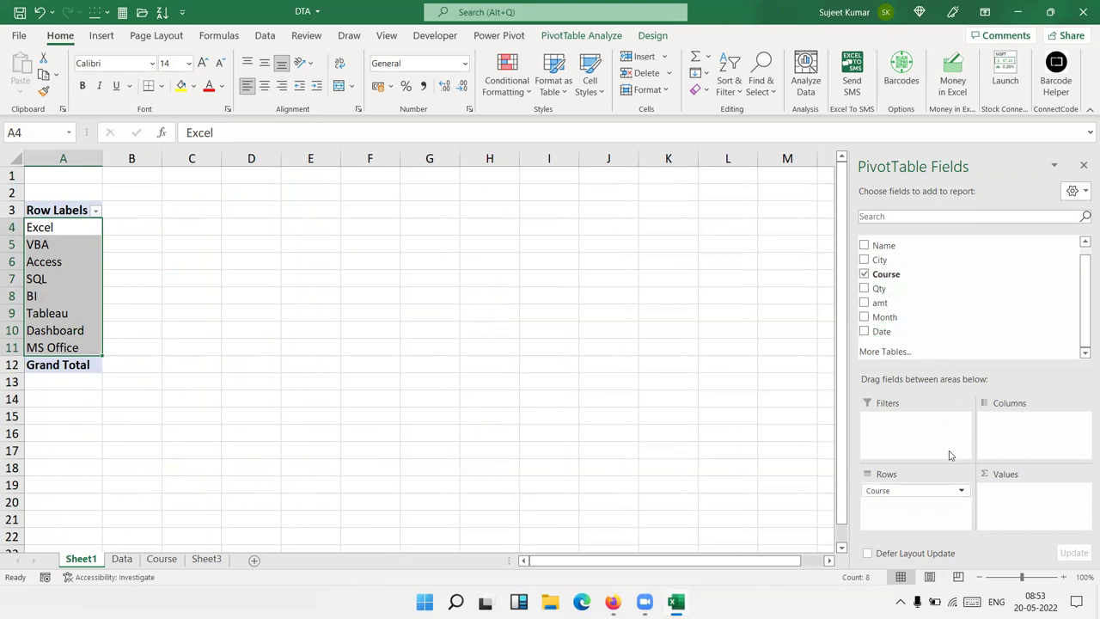
pyautogui.moveTo(920, 491); pyautogui.dragTo(1023, 455)
pyautogui.moveTo(1001, 419)
pyautogui.mouseDown()
pyautogui.moveTo(1000, 459)
pyautogui.moveTo(919, 487)
pyautogui.mouseUp()
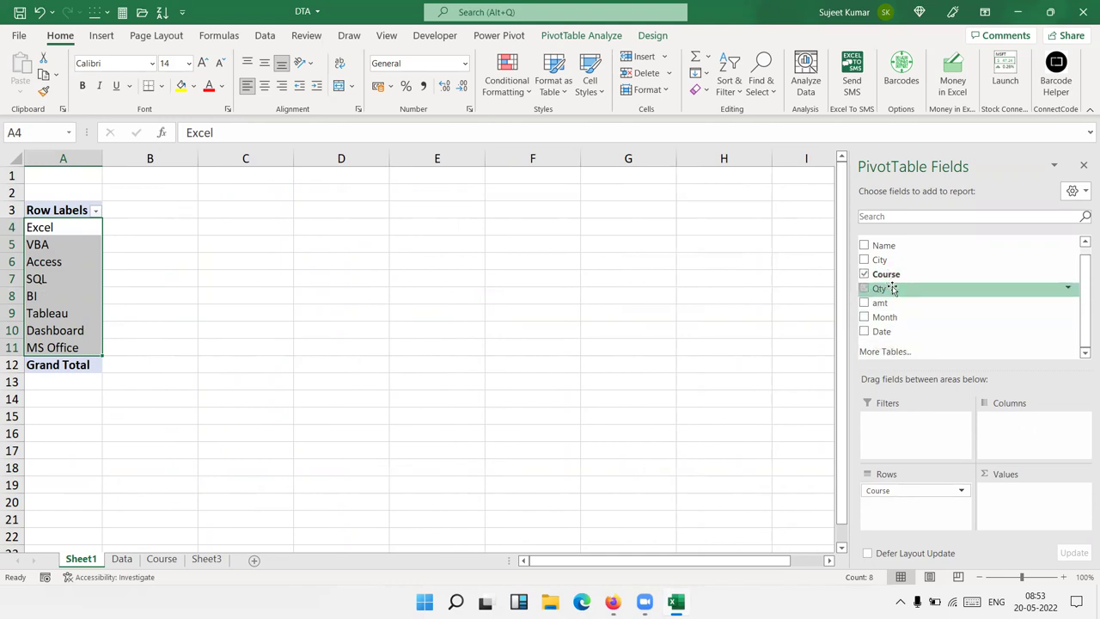
# Add Qty to Values so each course shows Sum of Qty, e.g. Excel 980, VBA 1060
pyautogui.moveTo(891, 288); pyautogui.dragTo(1047, 501)
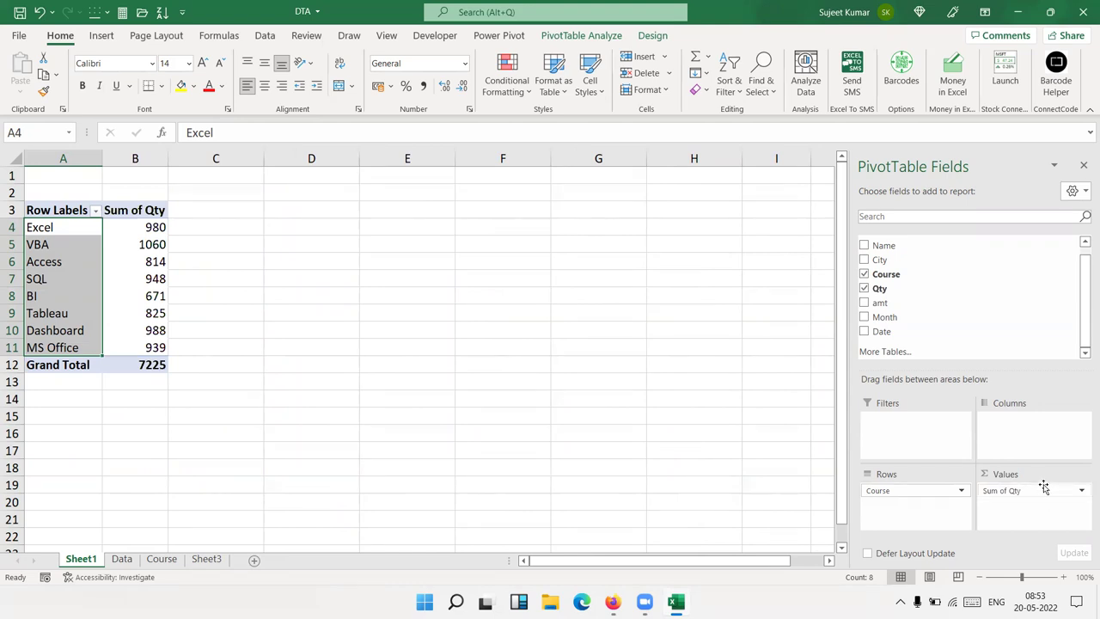
pyautogui.click(152, 212)
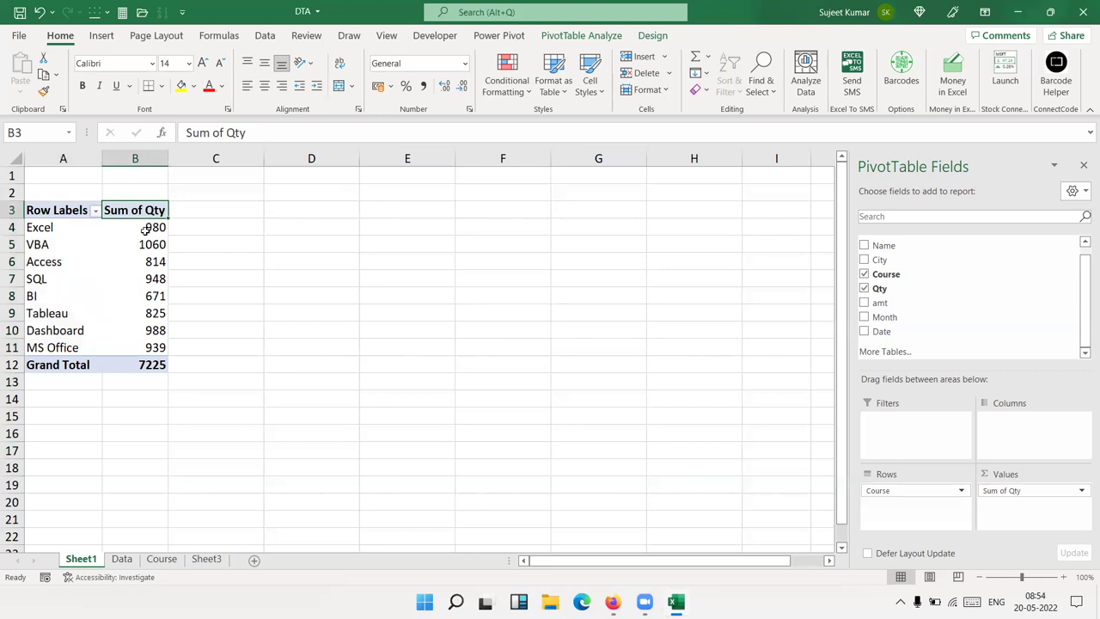
pyautogui.moveTo(152, 227); pyautogui.dragTo(132, 328)
pyautogui.moveTo(132, 328)
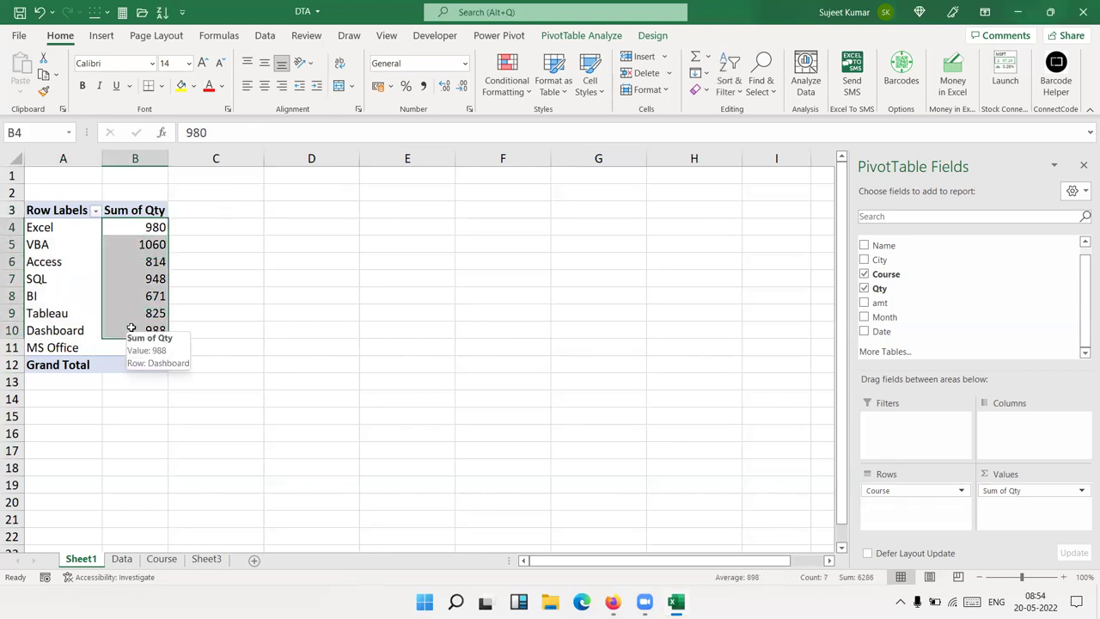
# Check the 7225 Grand Total against the Qty column total on the Data sheet
pyautogui.click(121, 558)
pyautogui.click(299, 160)
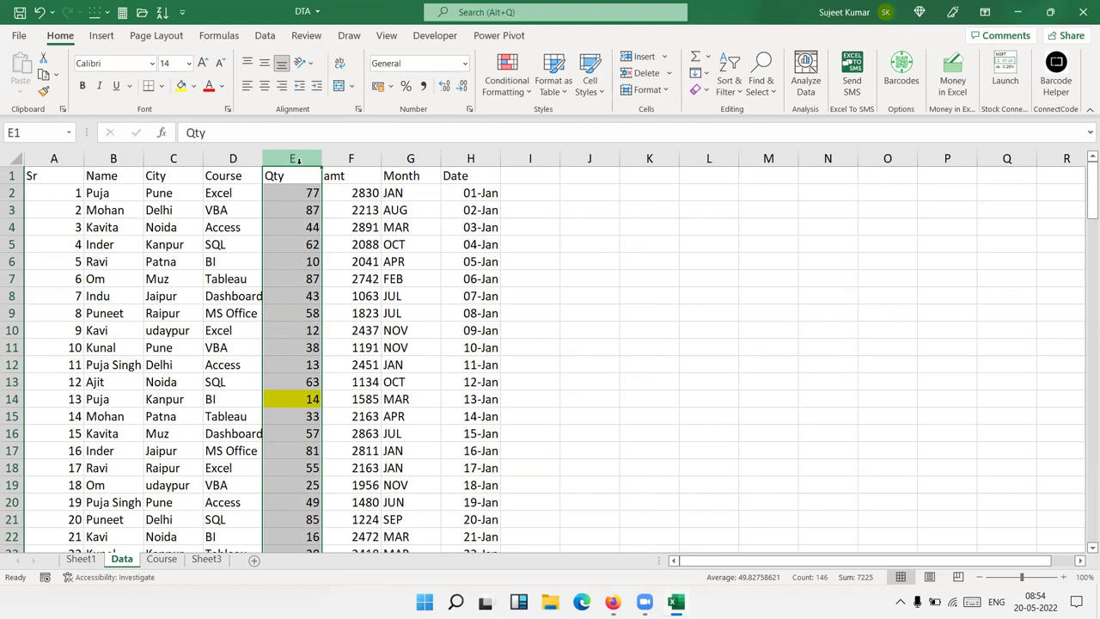
pyautogui.click(90, 561)
pyautogui.click(144, 263)
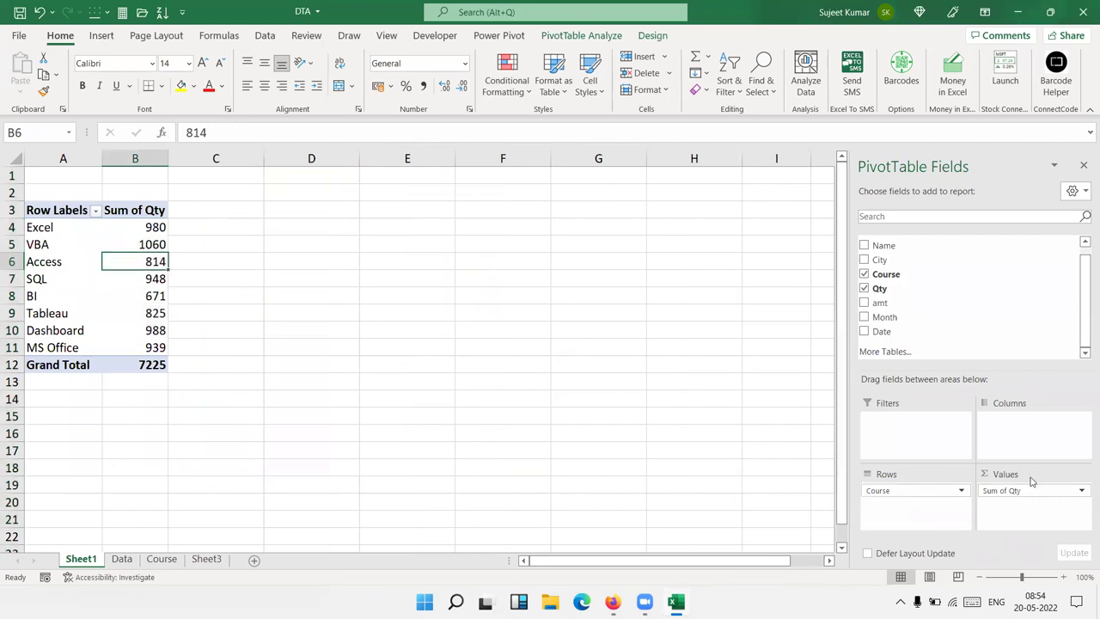
pyautogui.click(1082, 494)
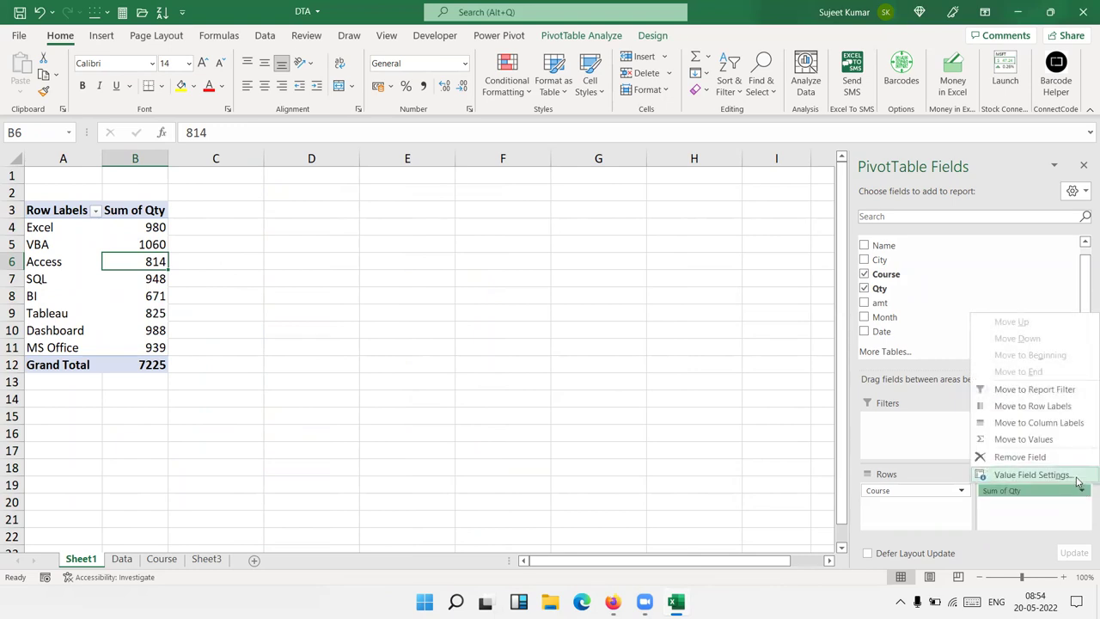
pyautogui.click(1079, 475)
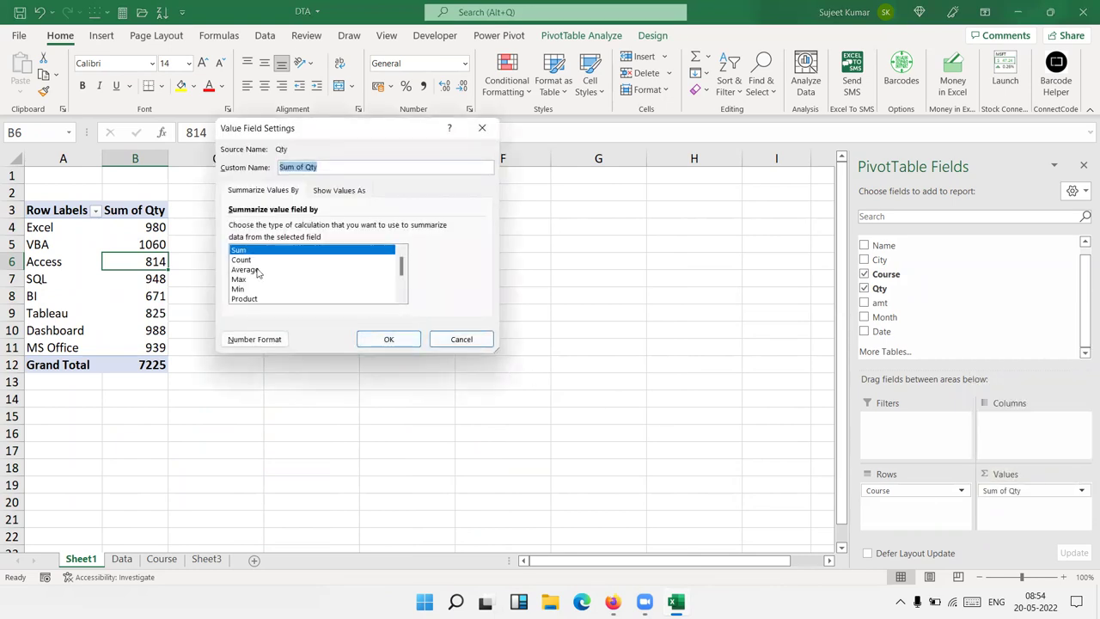
pyautogui.click(242, 259)
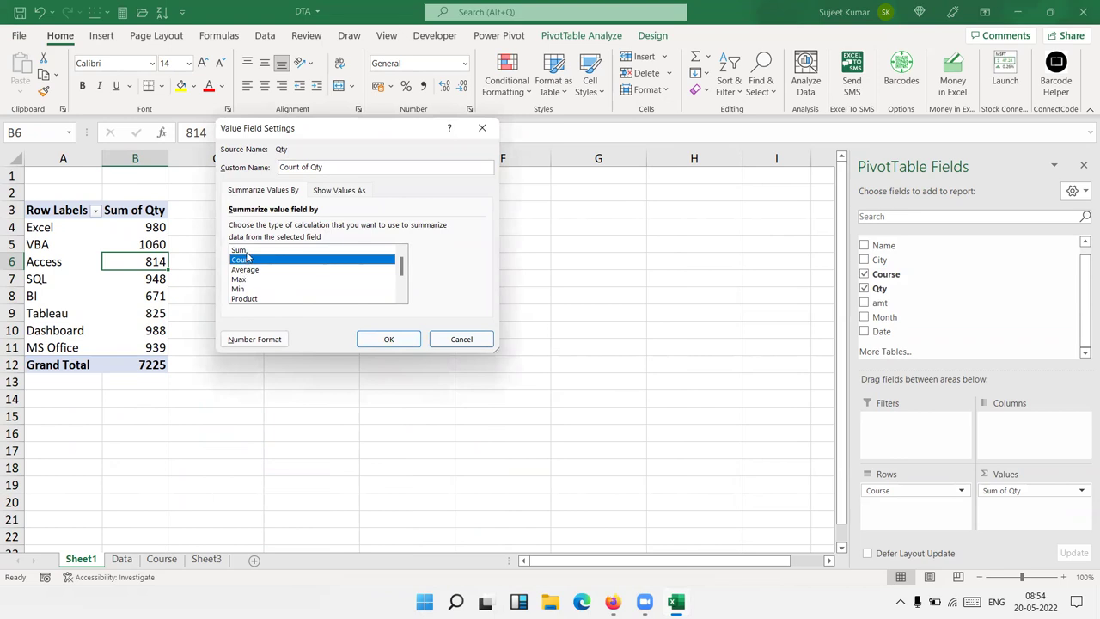
pyautogui.click(244, 252)
pyautogui.click(387, 338)
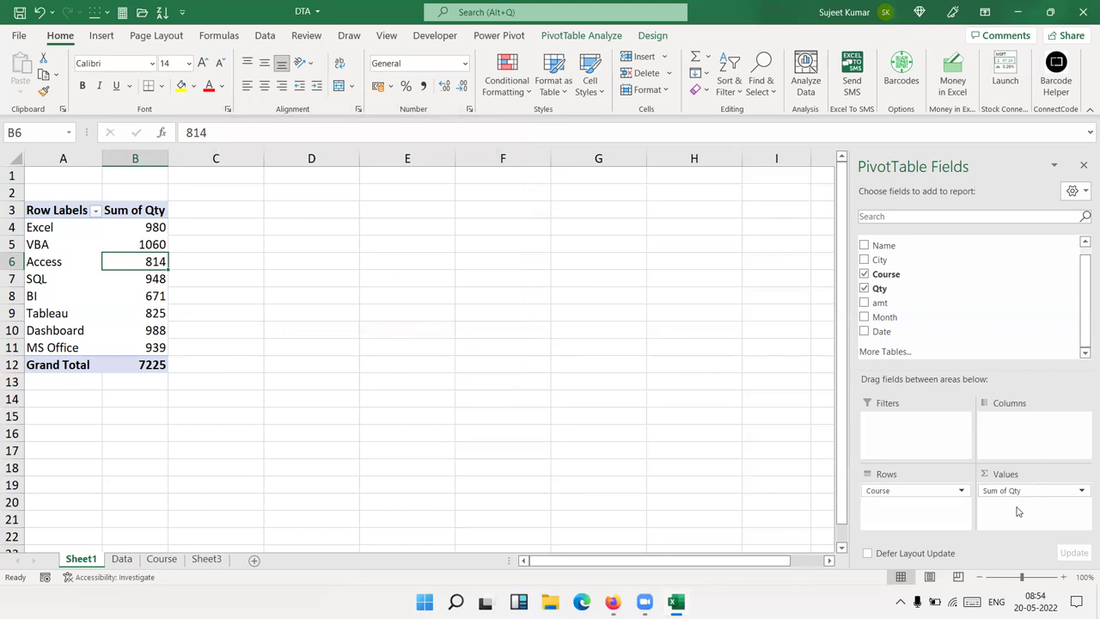
pyautogui.moveTo(914, 302)
pyautogui.mouseDown()
pyautogui.moveTo(1017, 511)
pyautogui.moveTo(1002, 508)
pyautogui.mouseUp()
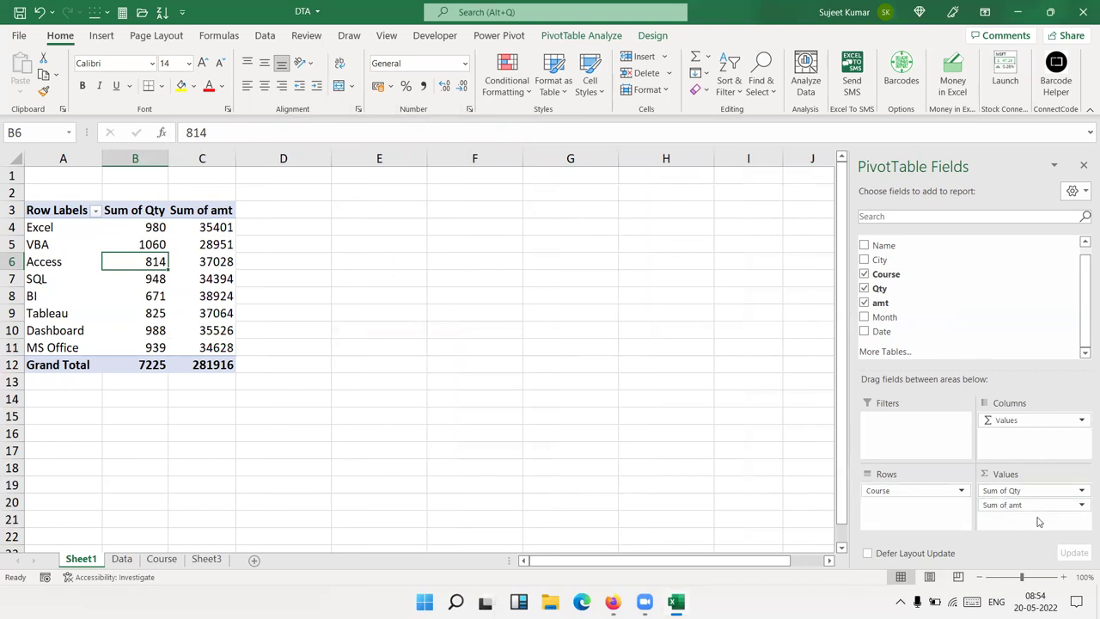
pyautogui.moveTo(1035, 505); pyautogui.dragTo(940, 327)
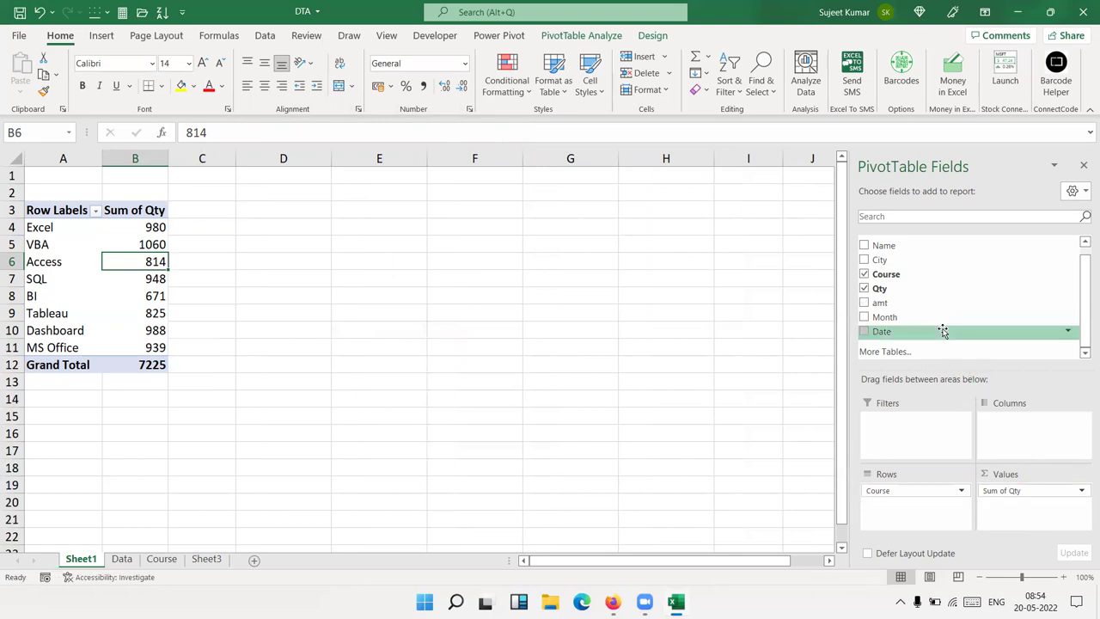
pyautogui.click(83, 209)
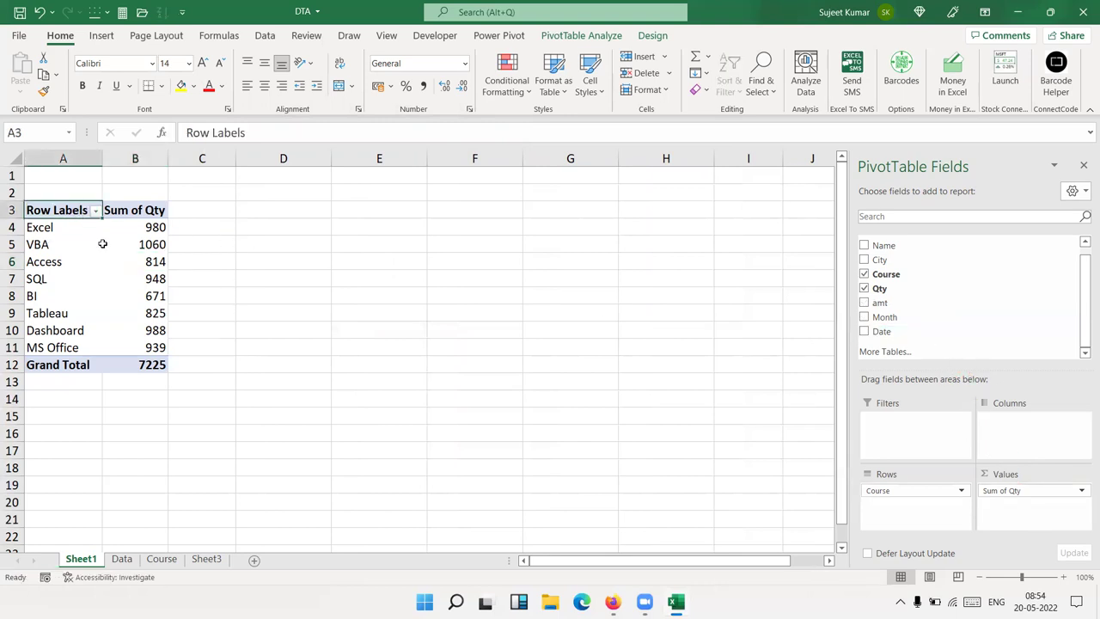
# Rename the pivot headers Row Labels to 'Course' and Sum of Qty to 'Total Sales'
pyautogui.moveTo(118, 283)
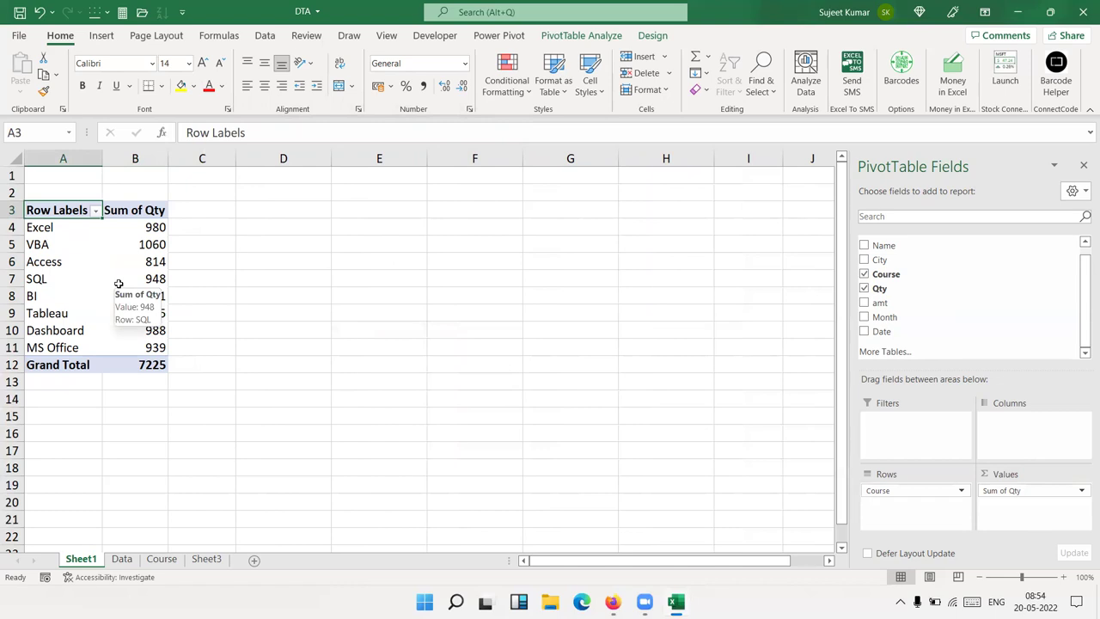
pyautogui.write('Course')
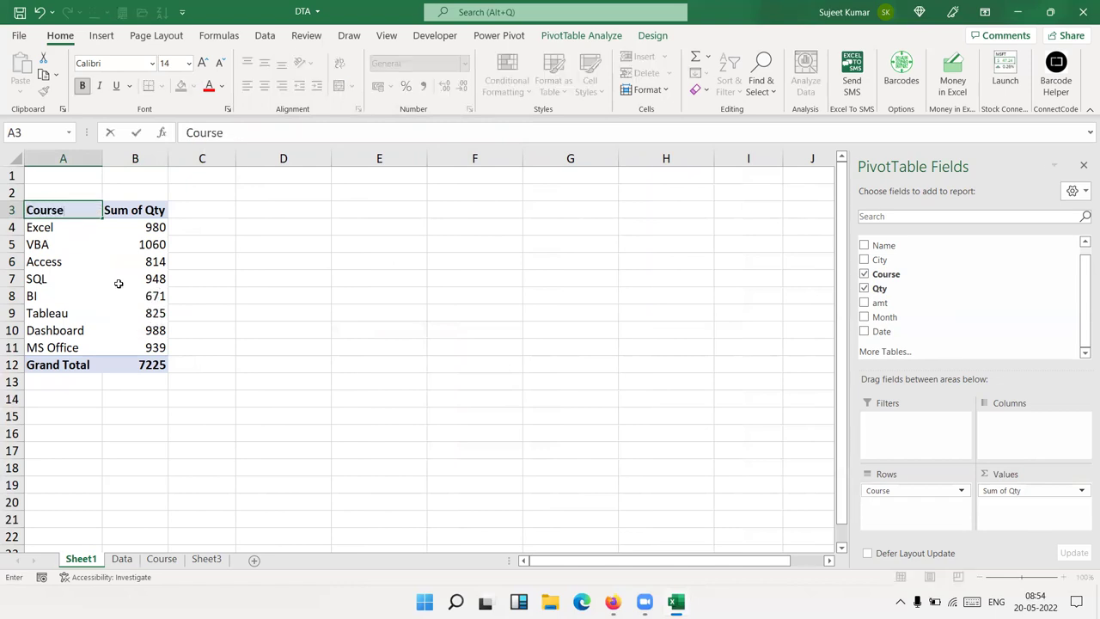
pyautogui.press('Return')
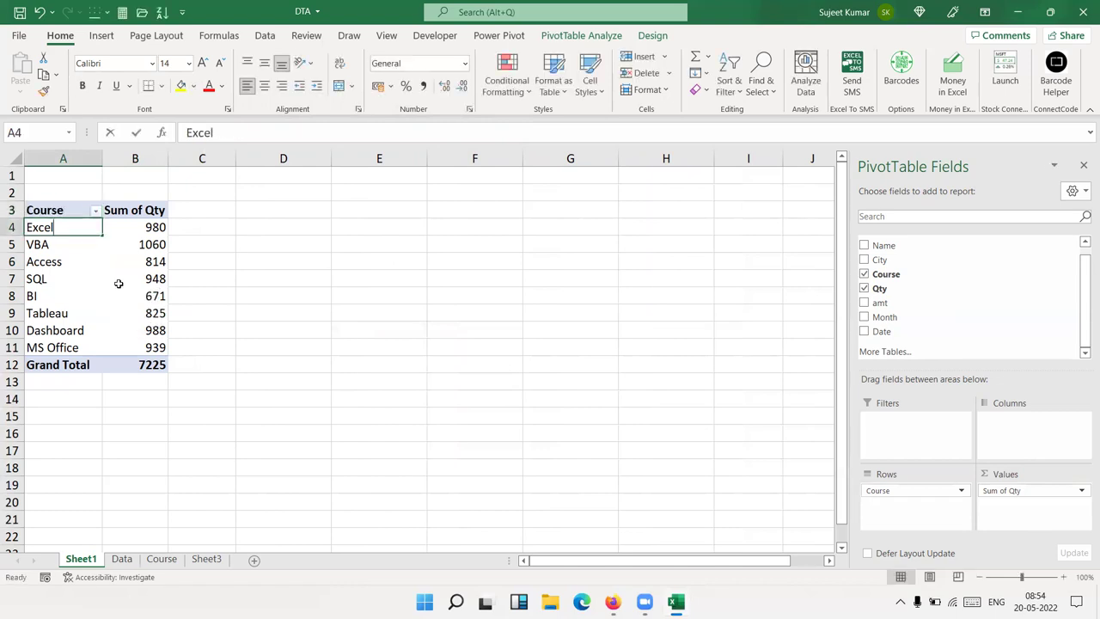
pyautogui.write('dd')
pyautogui.press('Down')
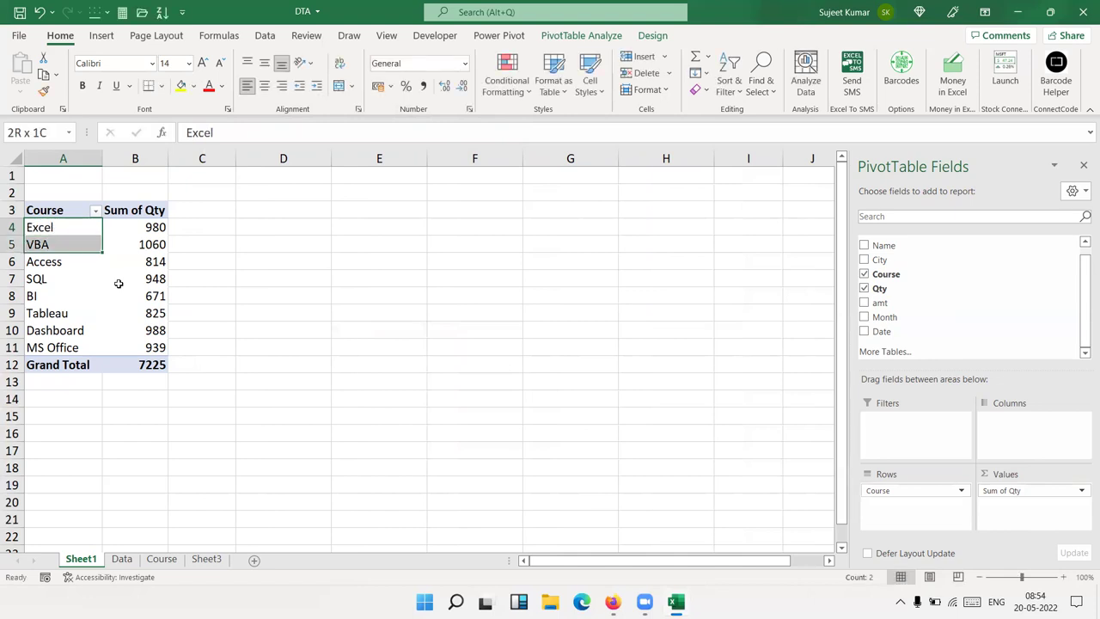
pyautogui.press('Down')
pyautogui.hotkey('ctrl', 'Up')
pyautogui.press('Right')
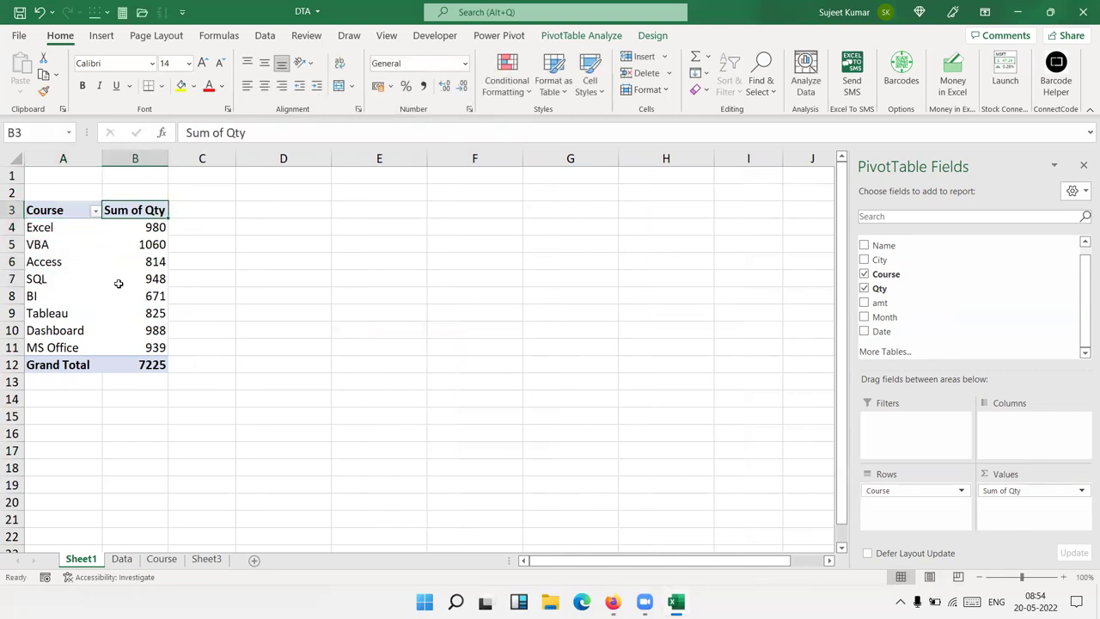
pyautogui.write('Total Sales')
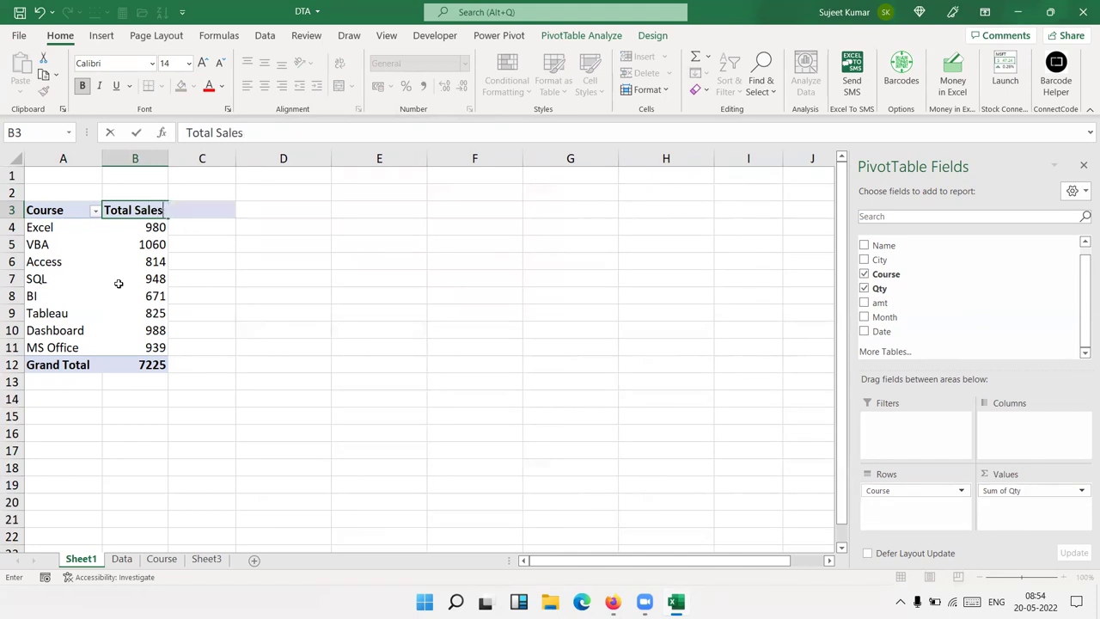
pyautogui.press('Return')
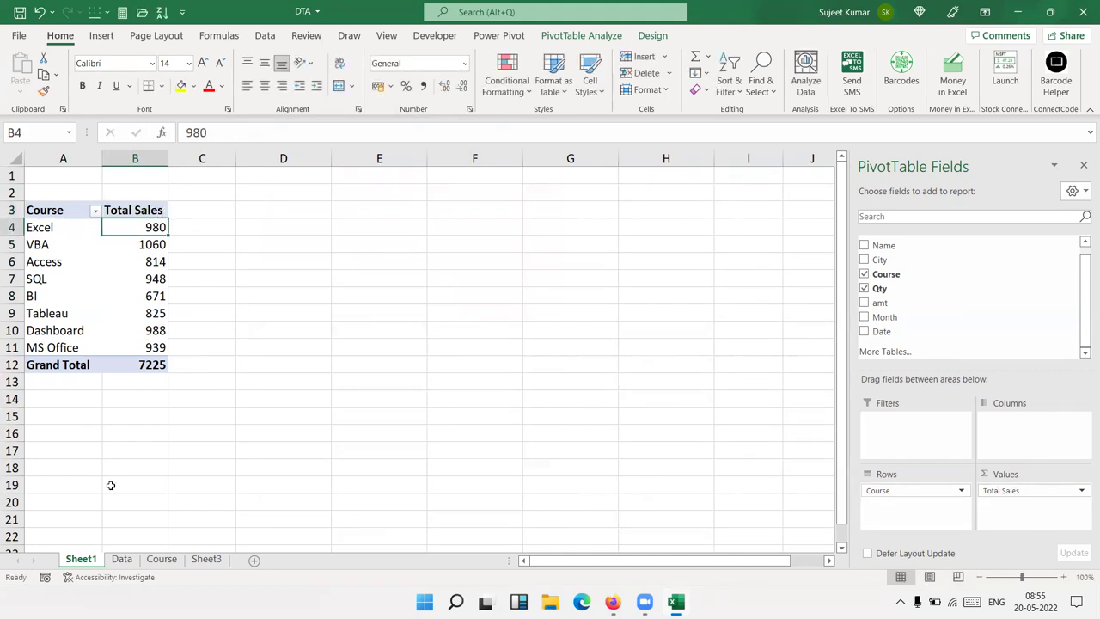
pyautogui.click(135, 210)
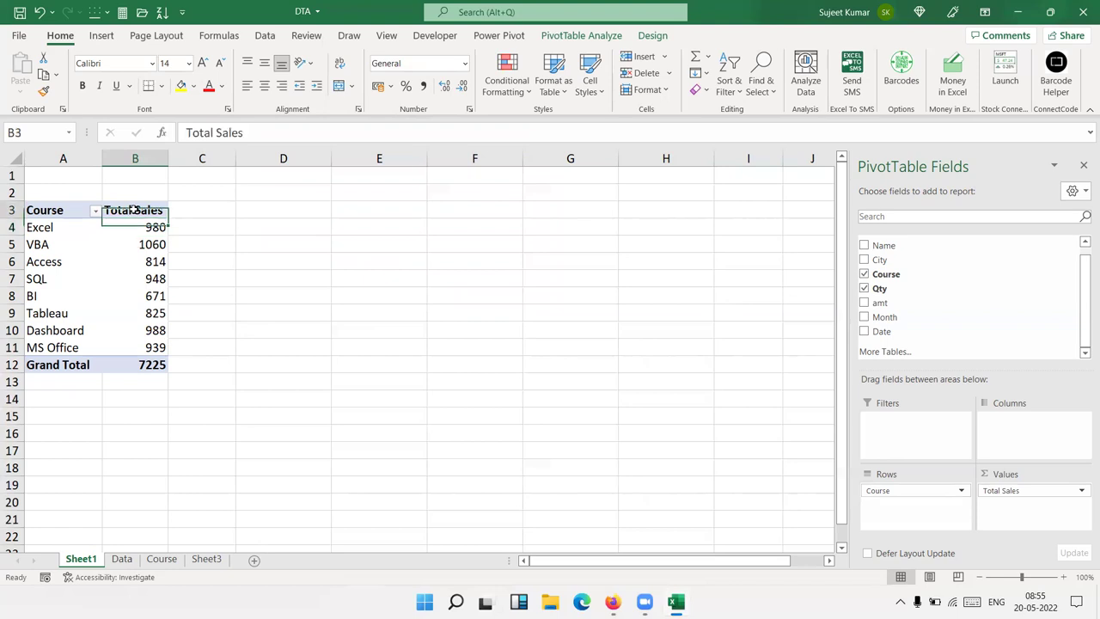
pyautogui.click(121, 559)
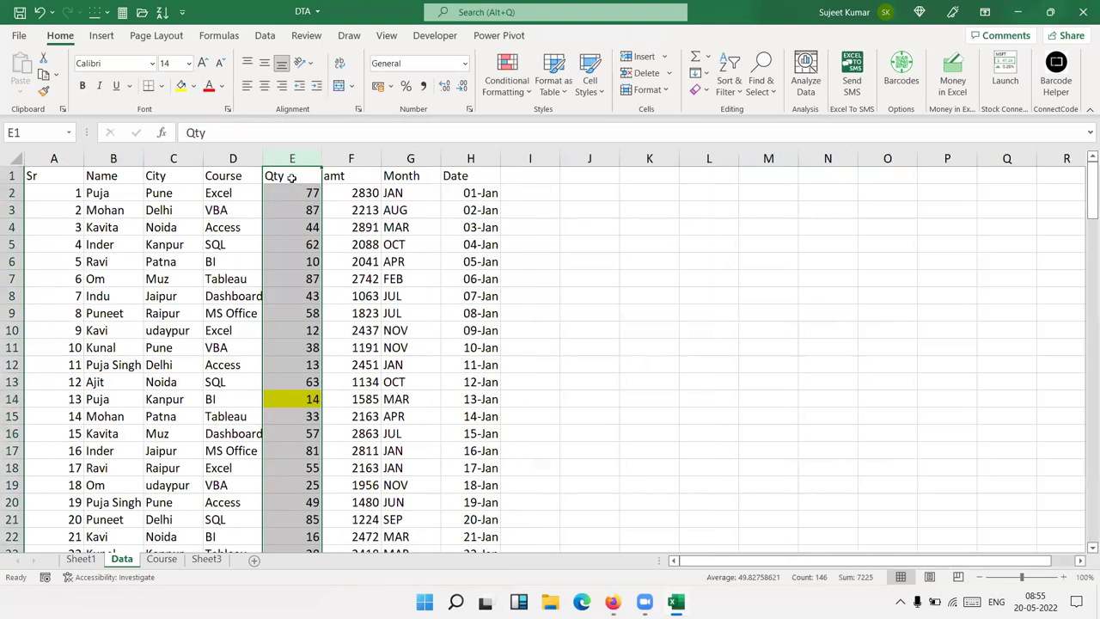
pyautogui.click(291, 177)
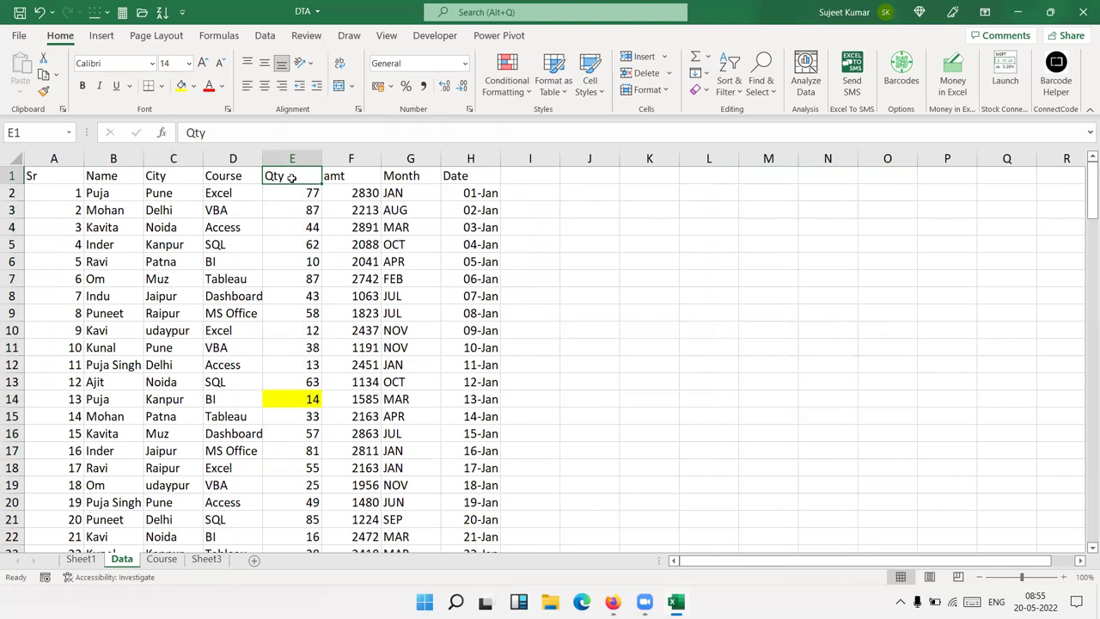
pyautogui.click(88, 560)
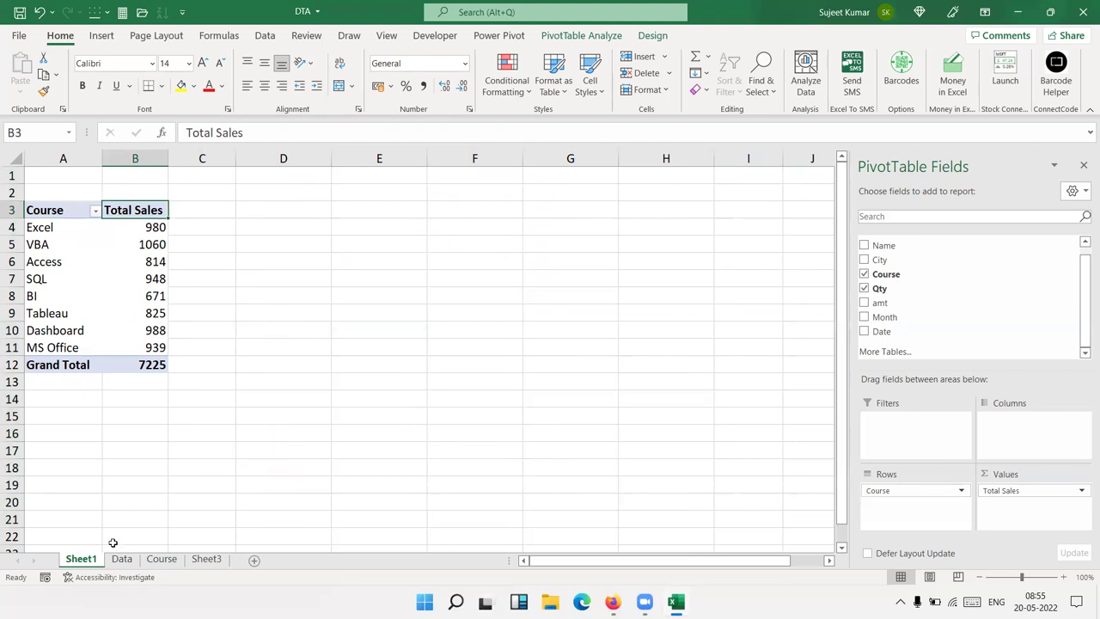
pyautogui.click(133, 361)
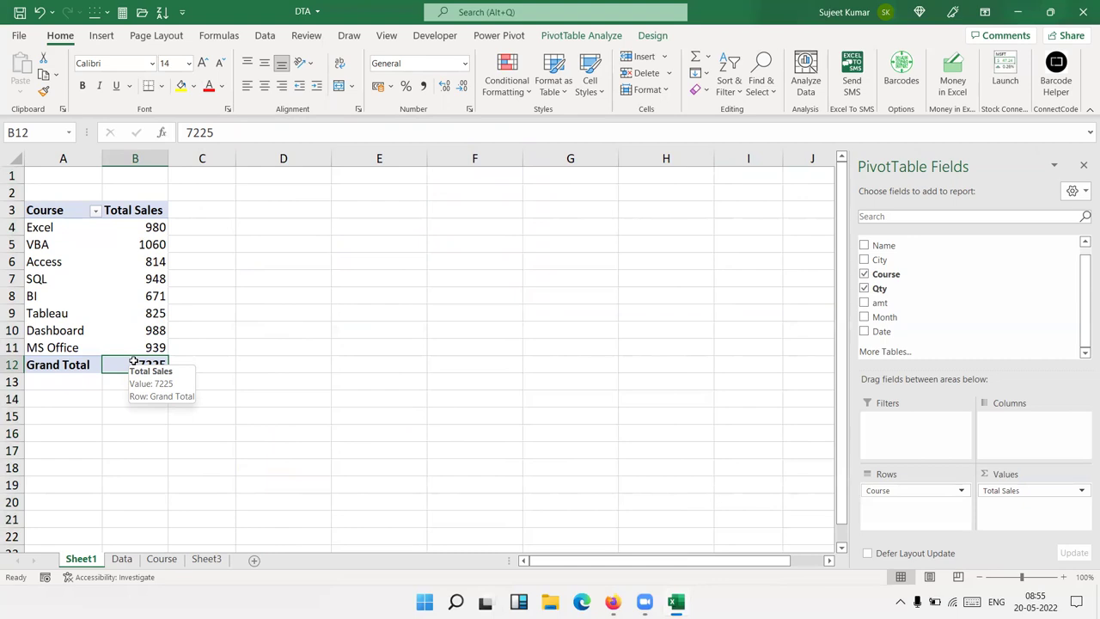
# Apply All Borders to every cell of the pivot table
pyautogui.moveTo(32, 206); pyautogui.dragTo(129, 370)
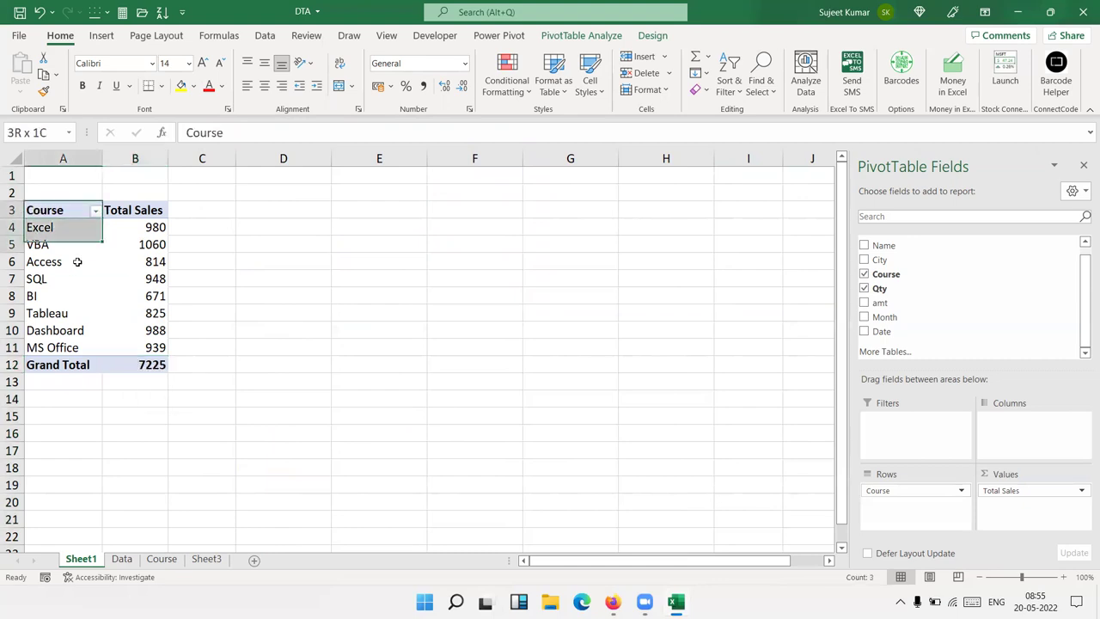
pyautogui.click(161, 86)
pyautogui.click(173, 234)
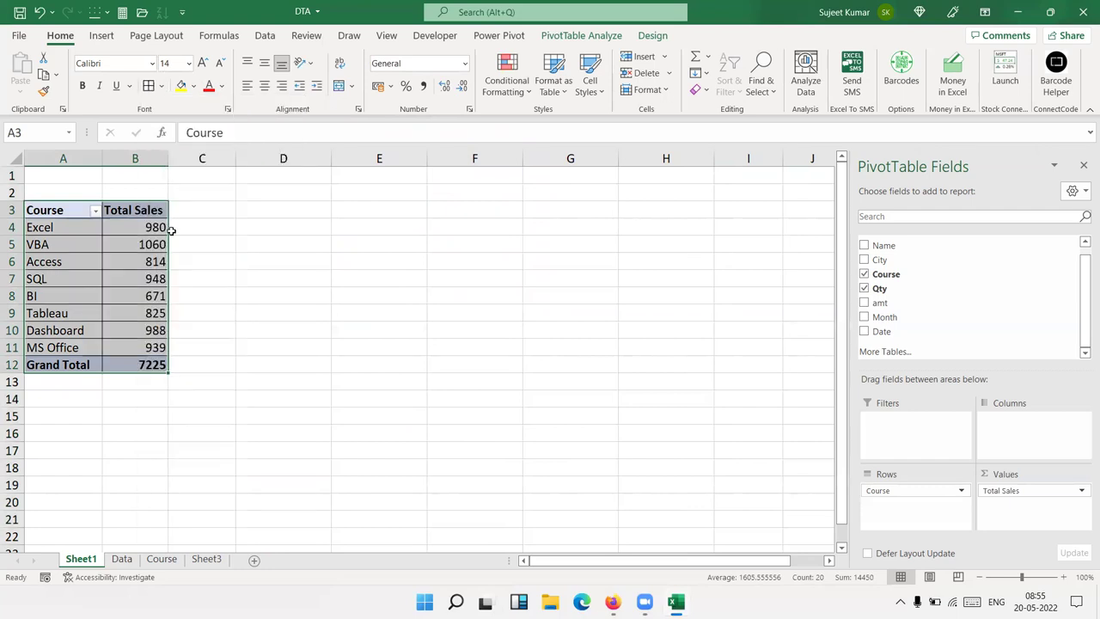
pyautogui.click(98, 256)
pyautogui.moveTo(83, 228); pyautogui.dragTo(129, 344)
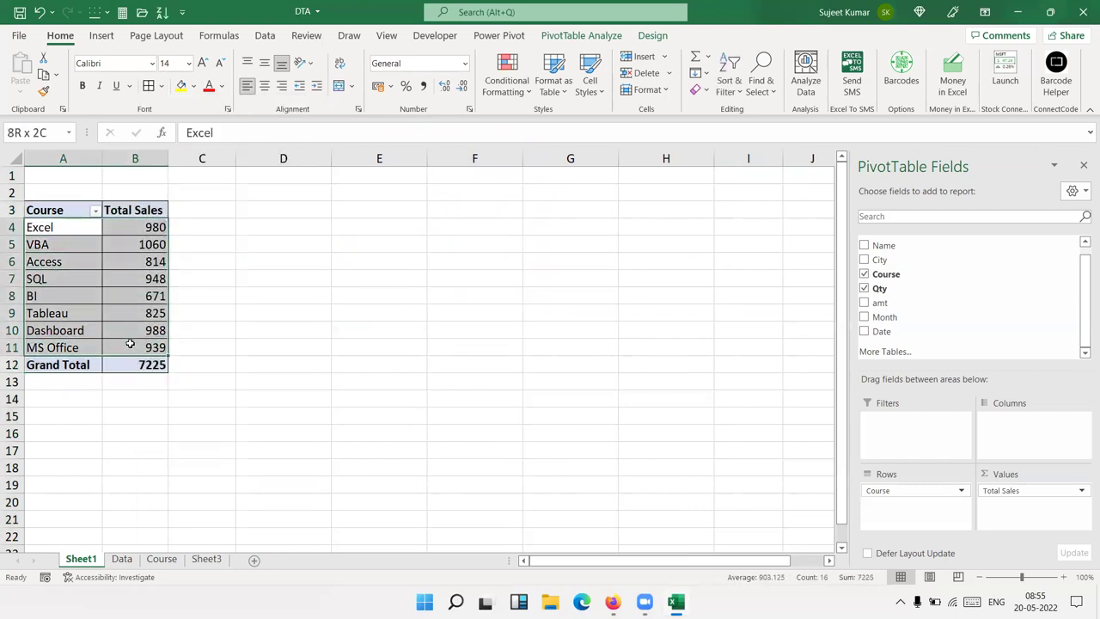
pyautogui.click(92, 278)
# Give the Course and Total Sales header cells a light-blue fill with white text
pyautogui.moveTo(60, 210); pyautogui.dragTo(118, 212)
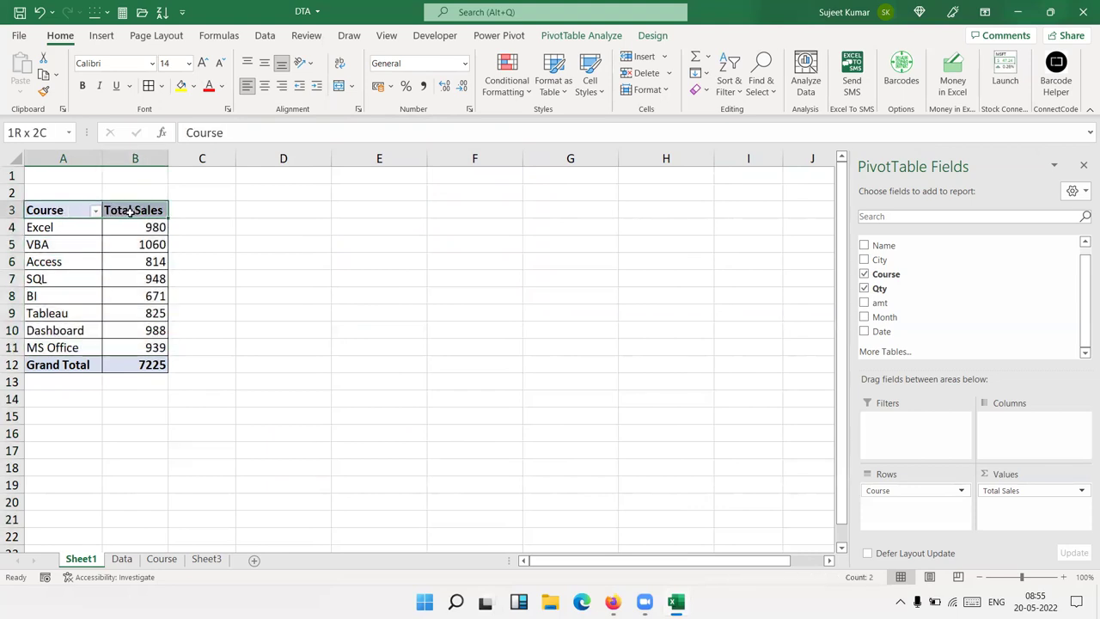
pyautogui.click(194, 87)
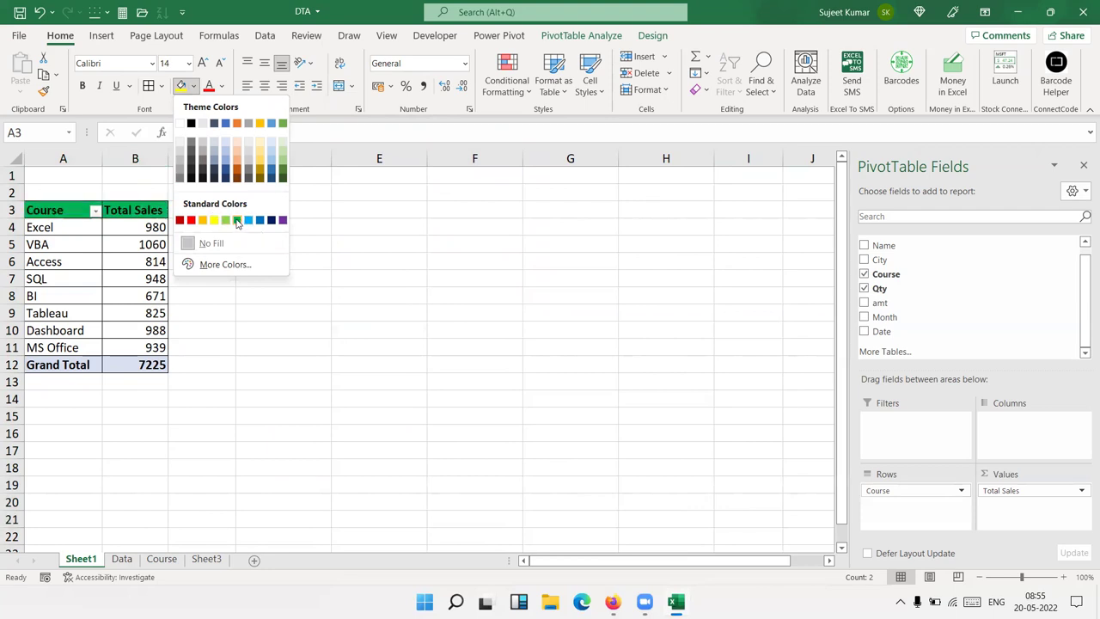
pyautogui.click(248, 220)
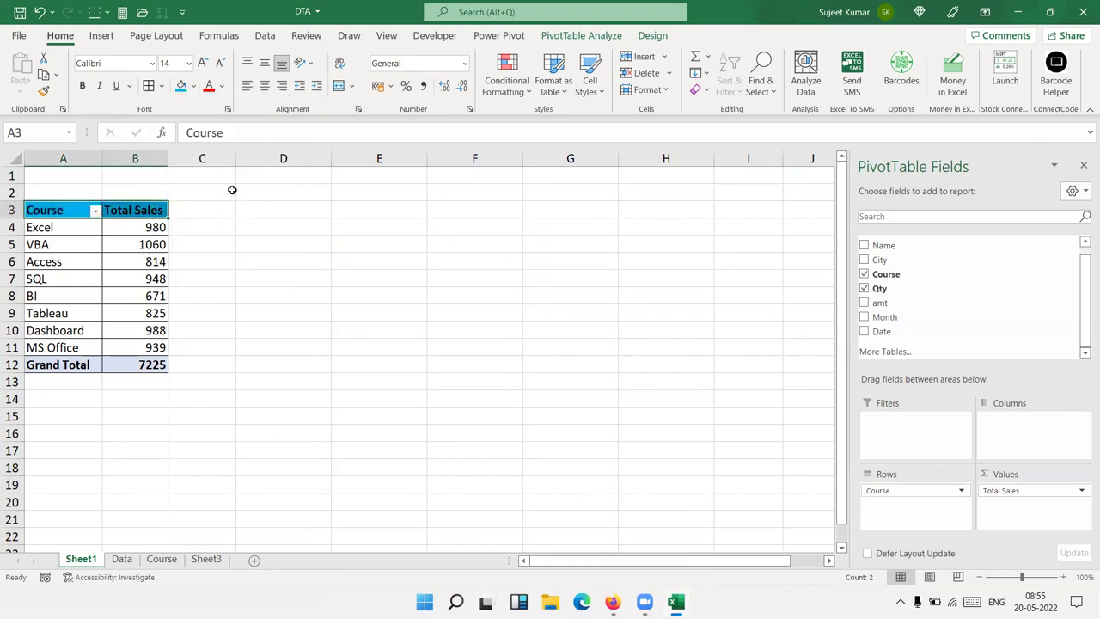
pyautogui.click(222, 85)
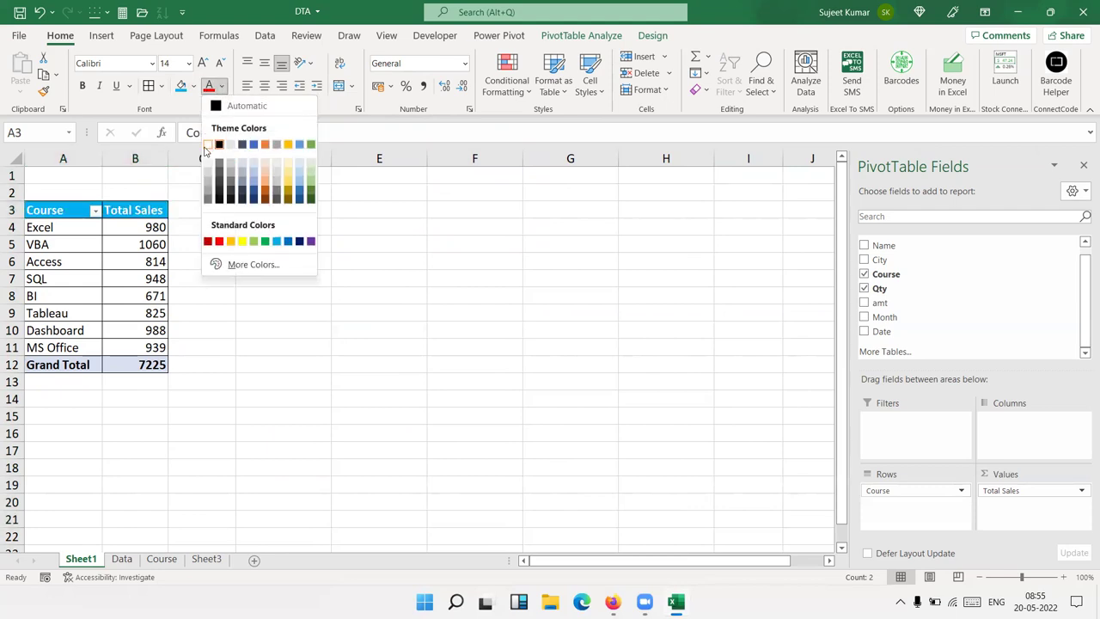
pyautogui.click(215, 142)
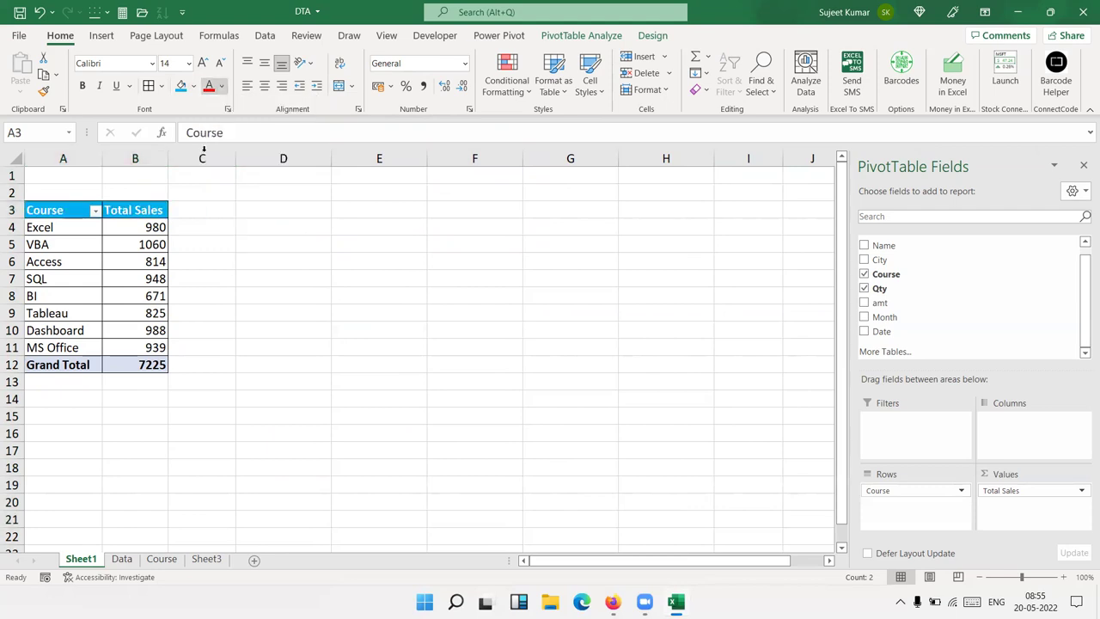
pyautogui.click(153, 363)
pyautogui.moveTo(133, 339); pyautogui.dragTo(58, 211)
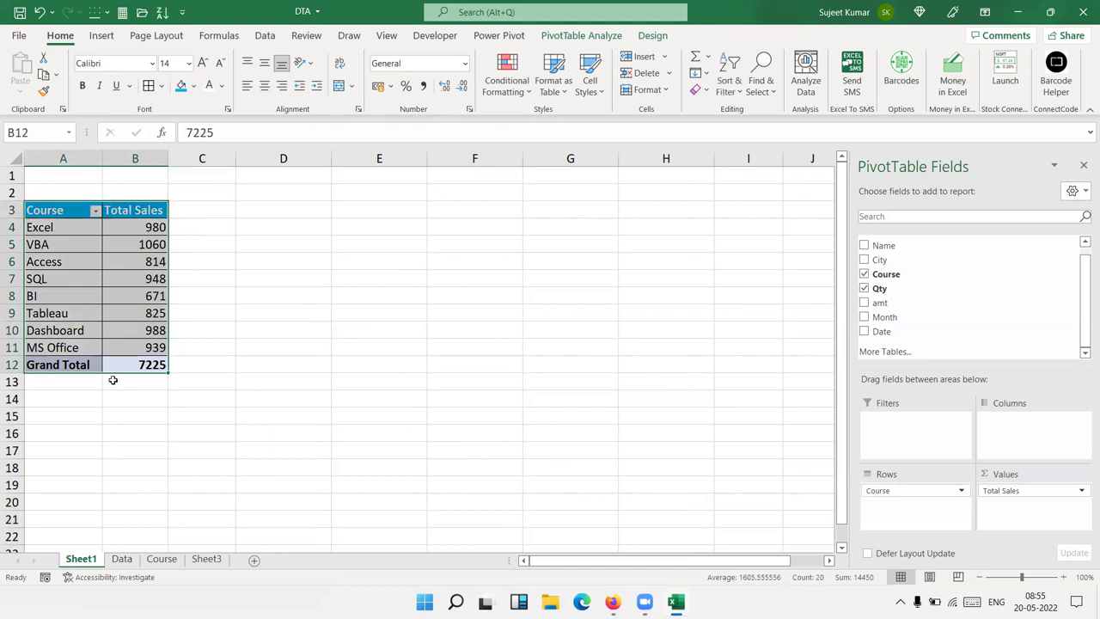
pyautogui.moveTo(84, 352); pyautogui.dragTo(69, 406)
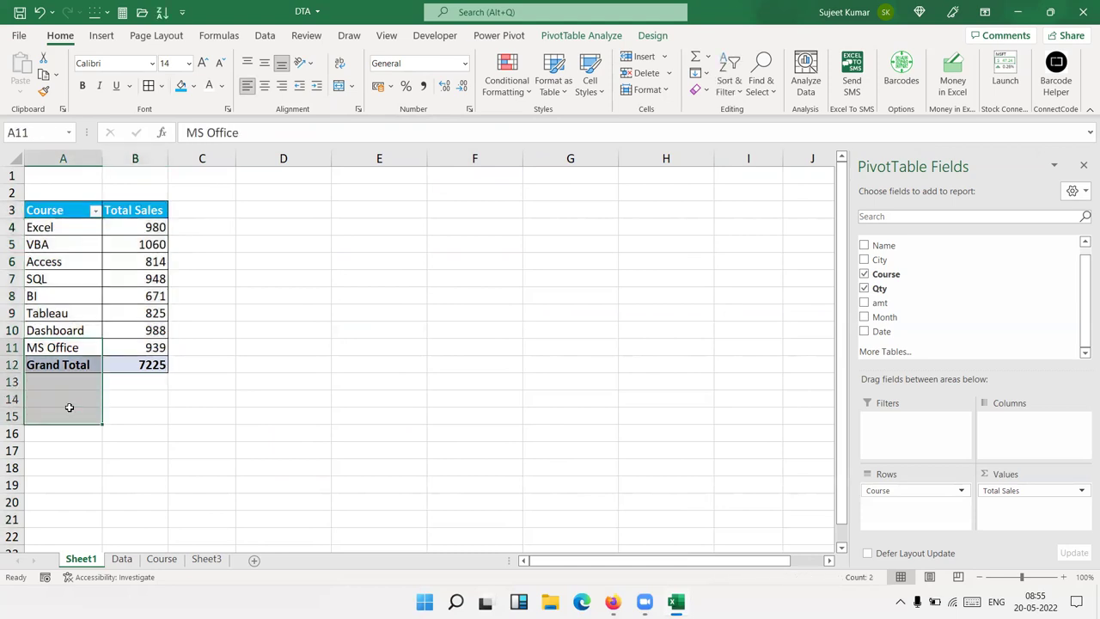
pyautogui.click(125, 558)
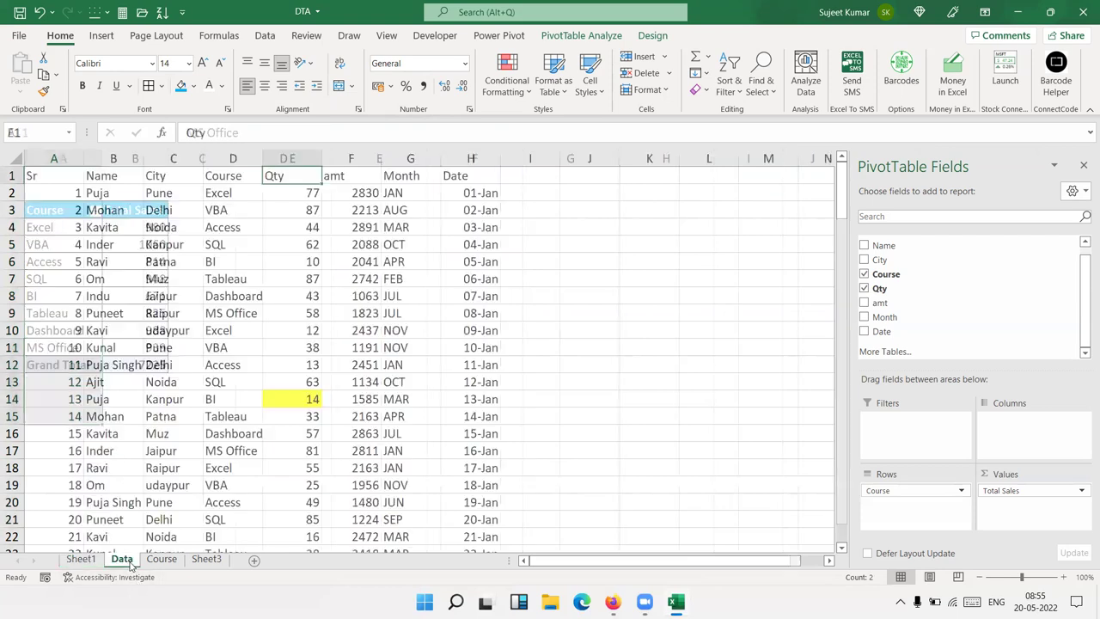
pyautogui.moveTo(1092, 206); pyautogui.dragTo(1085, 430)
pyautogui.moveTo(216, 418); pyautogui.dragTo(225, 334)
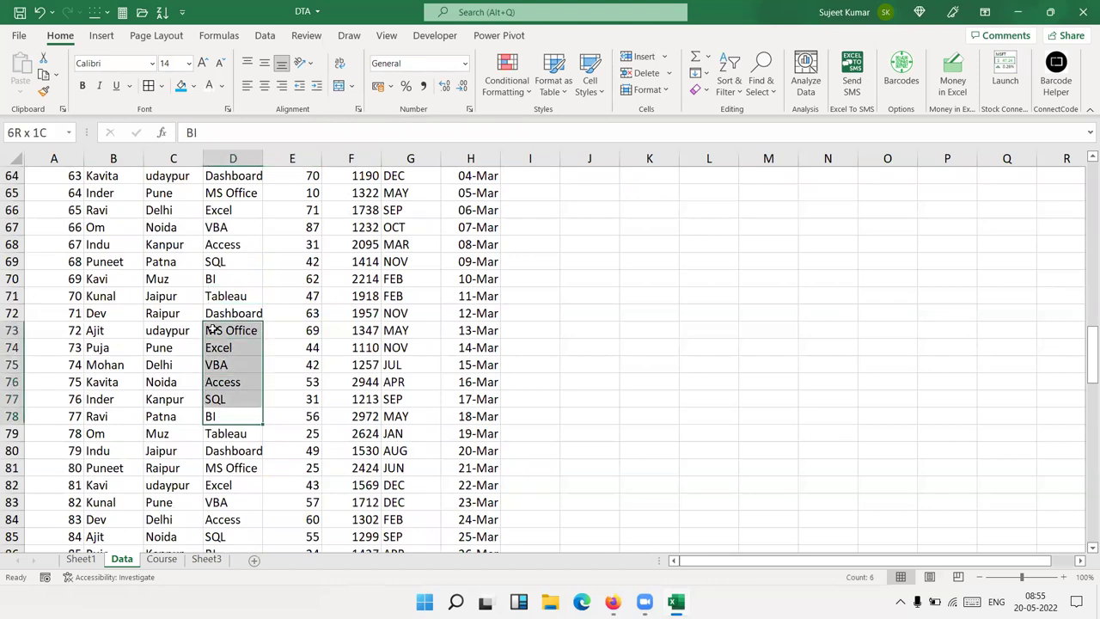
pyautogui.click(80, 559)
pyautogui.rightClick(72, 280)
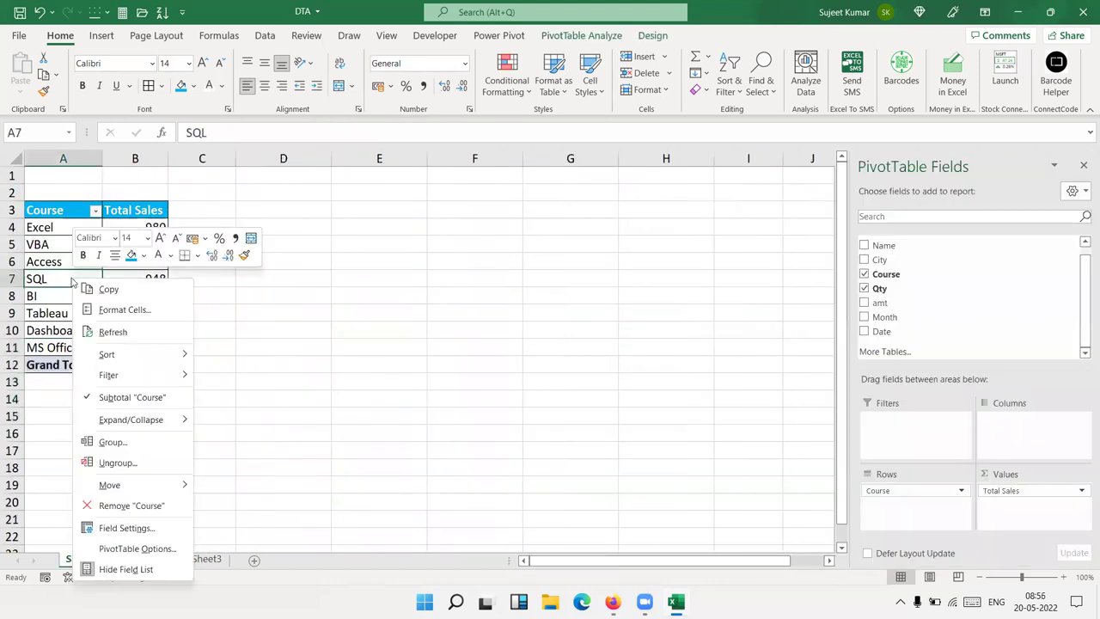
pyautogui.click(49, 384)
pyautogui.click(46, 400)
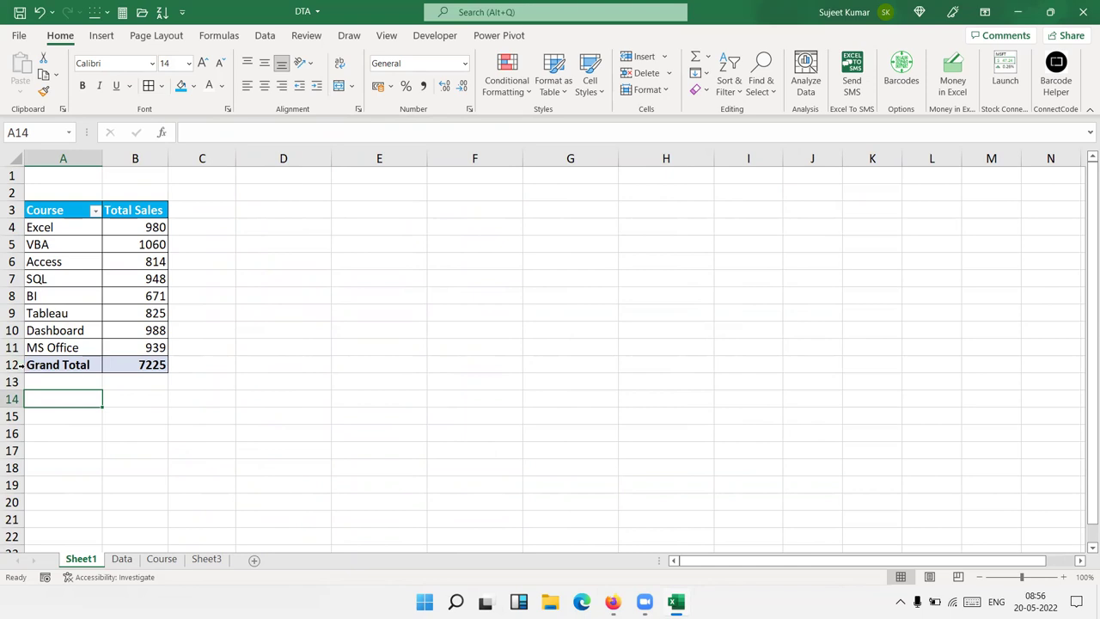
pyautogui.moveTo(36, 374); pyautogui.dragTo(157, 422)
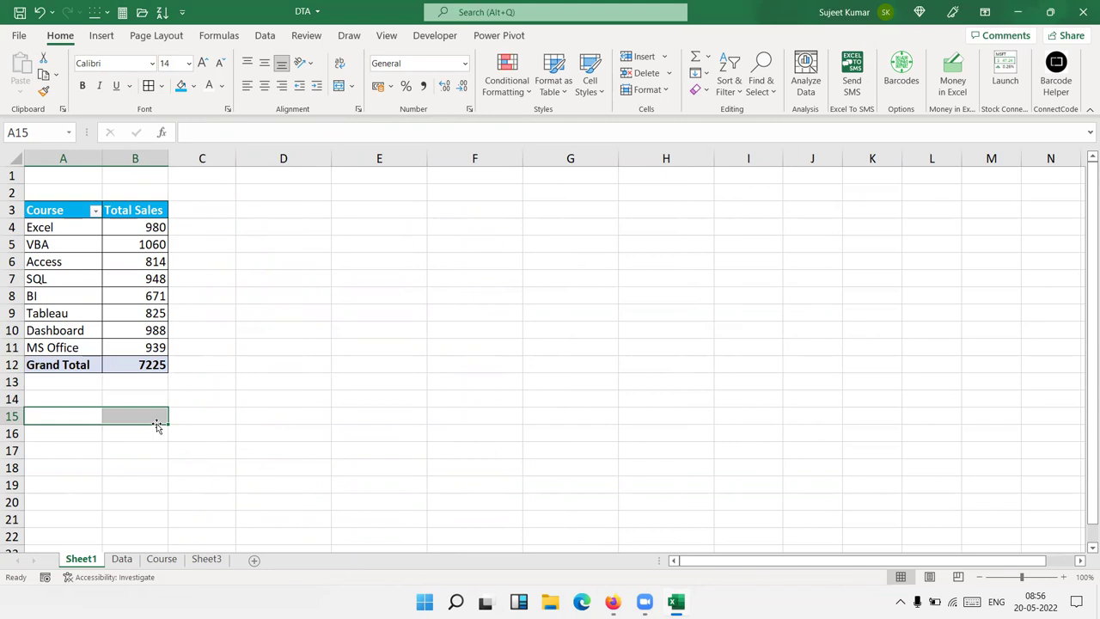
pyautogui.moveTo(148, 368)
pyautogui.mouseDown()
pyautogui.moveTo(30, 228)
pyautogui.moveTo(35, 210)
pyautogui.mouseUp()
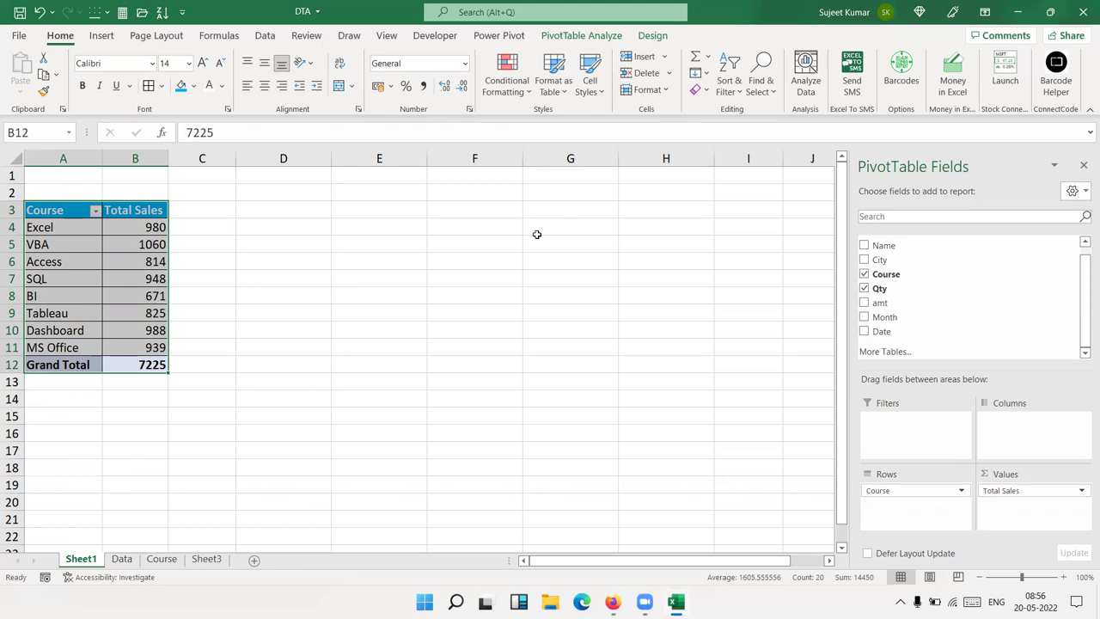
pyautogui.click(158, 256)
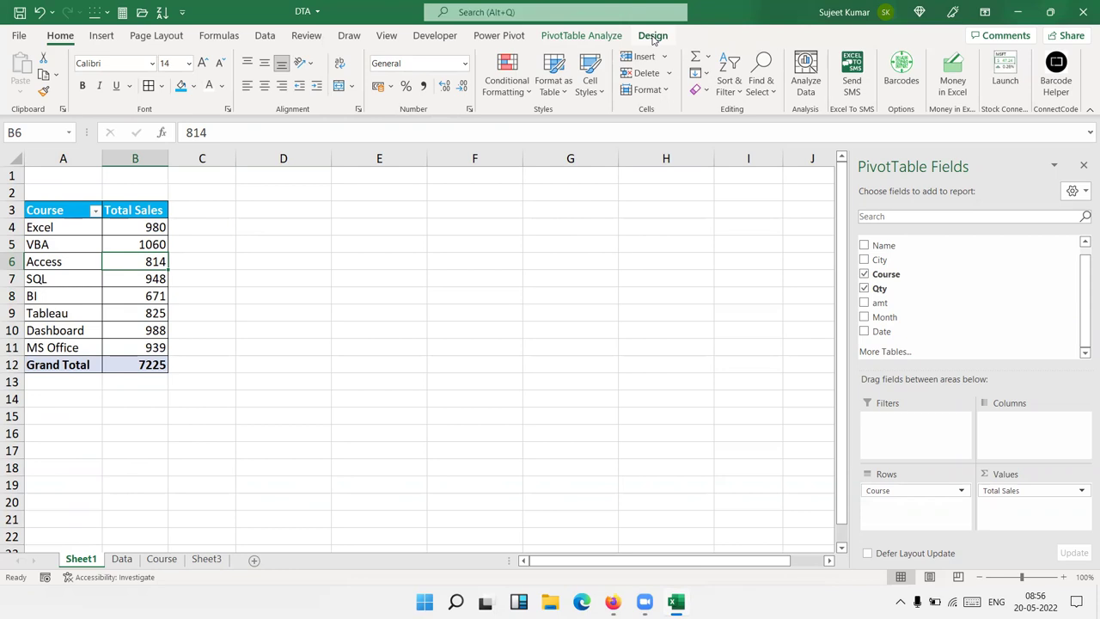
# Browse the PivotTable Styles gallery on the Design tab without choosing a style
pyautogui.click(653, 37)
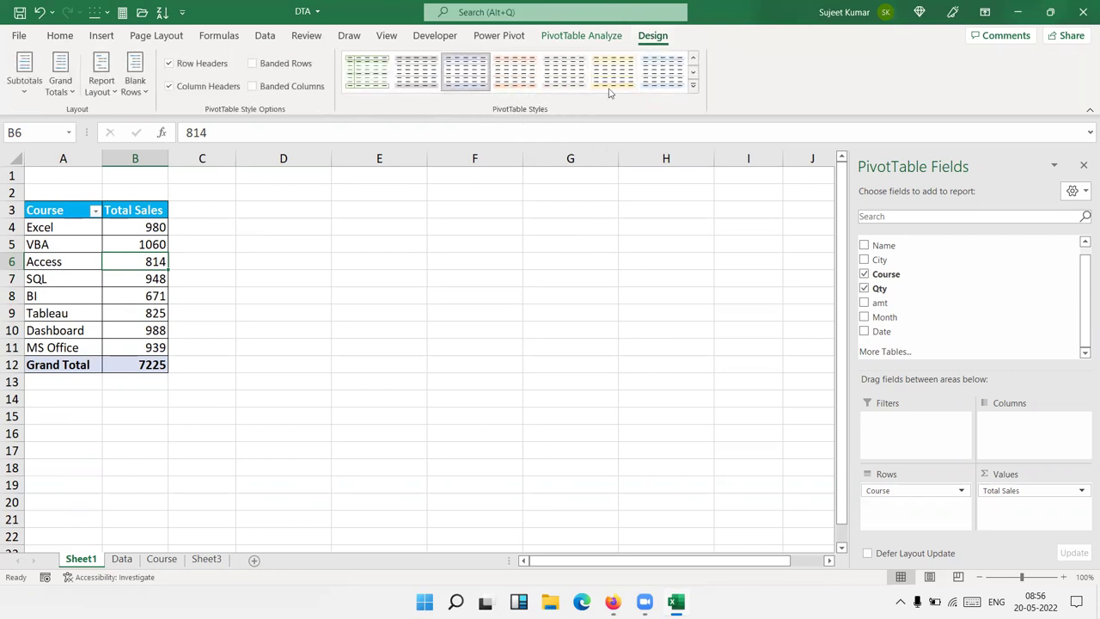
pyautogui.click(693, 91)
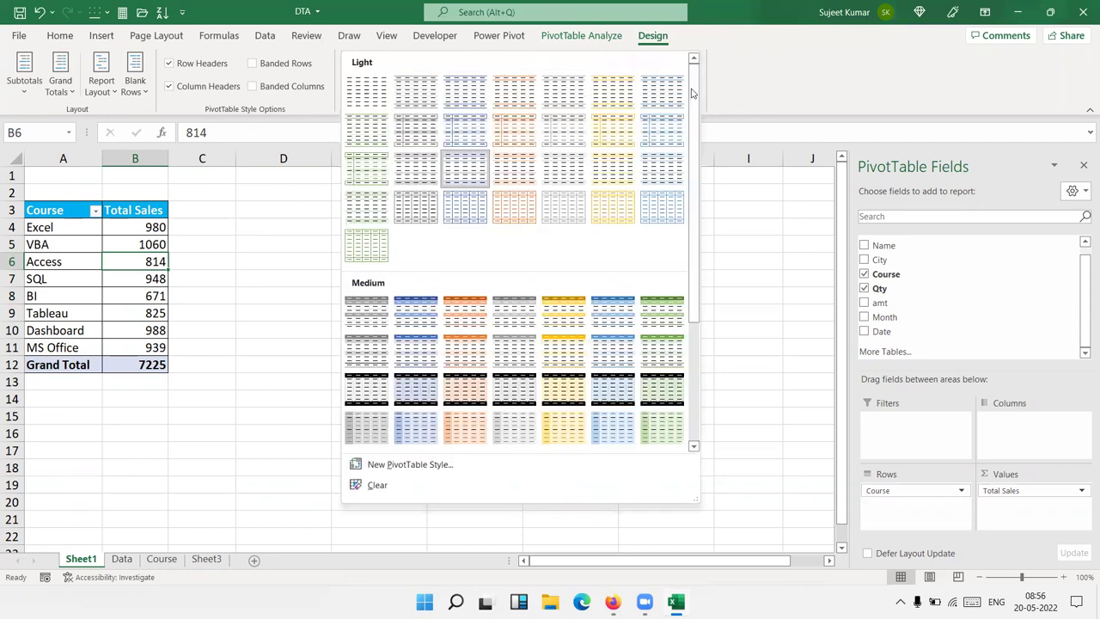
pyautogui.moveTo(693, 91); pyautogui.dragTo(716, 266)
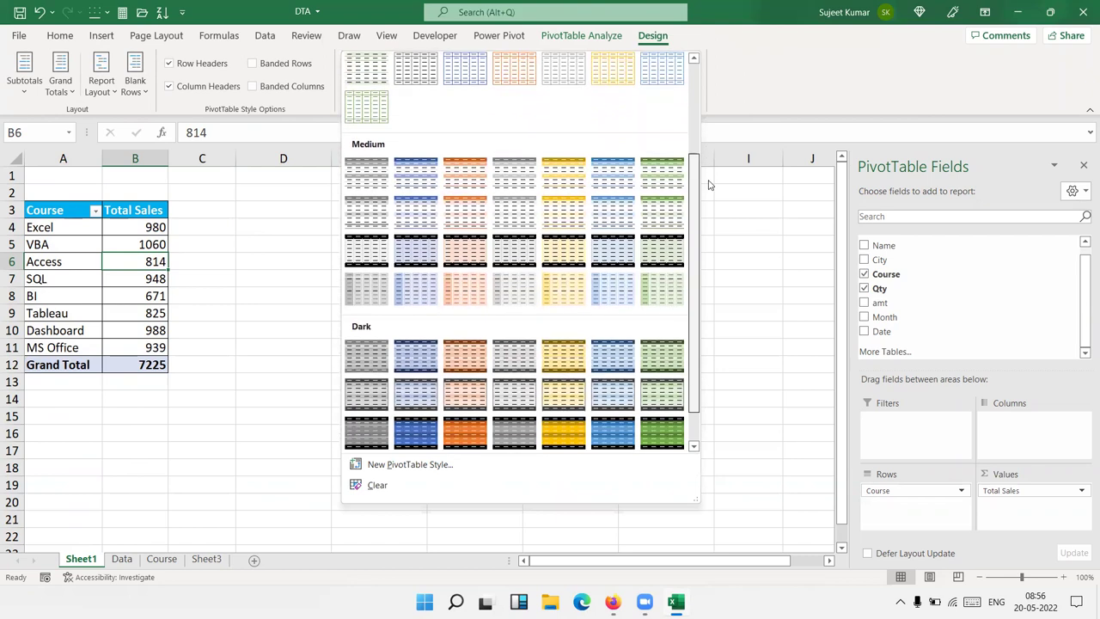
pyautogui.moveTo(716, 266); pyautogui.dragTo(805, 30)
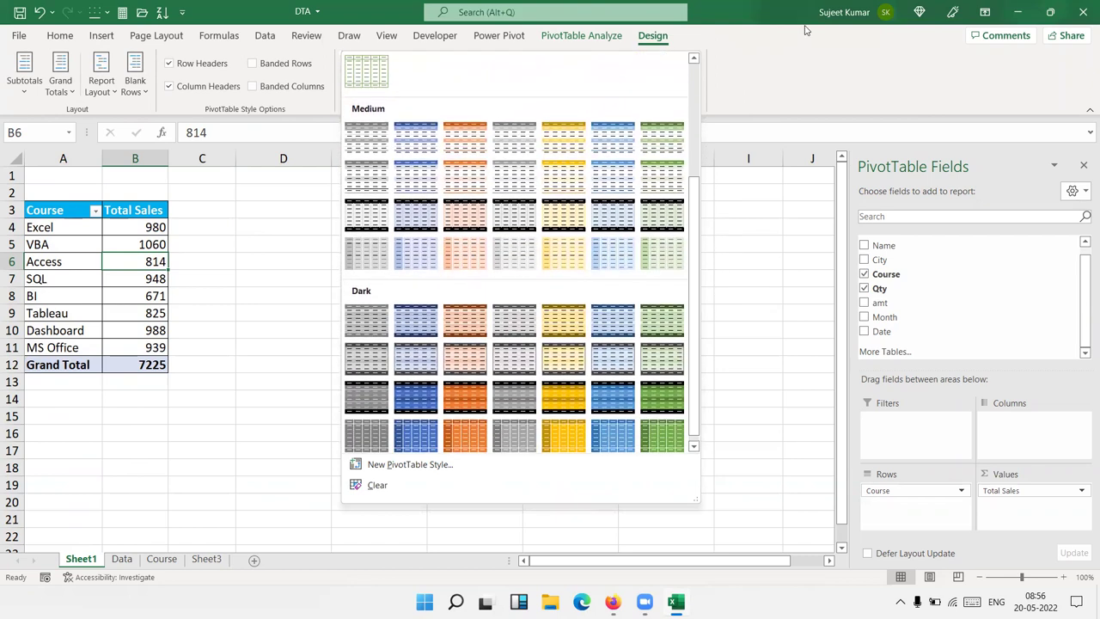
pyautogui.click(806, 30)
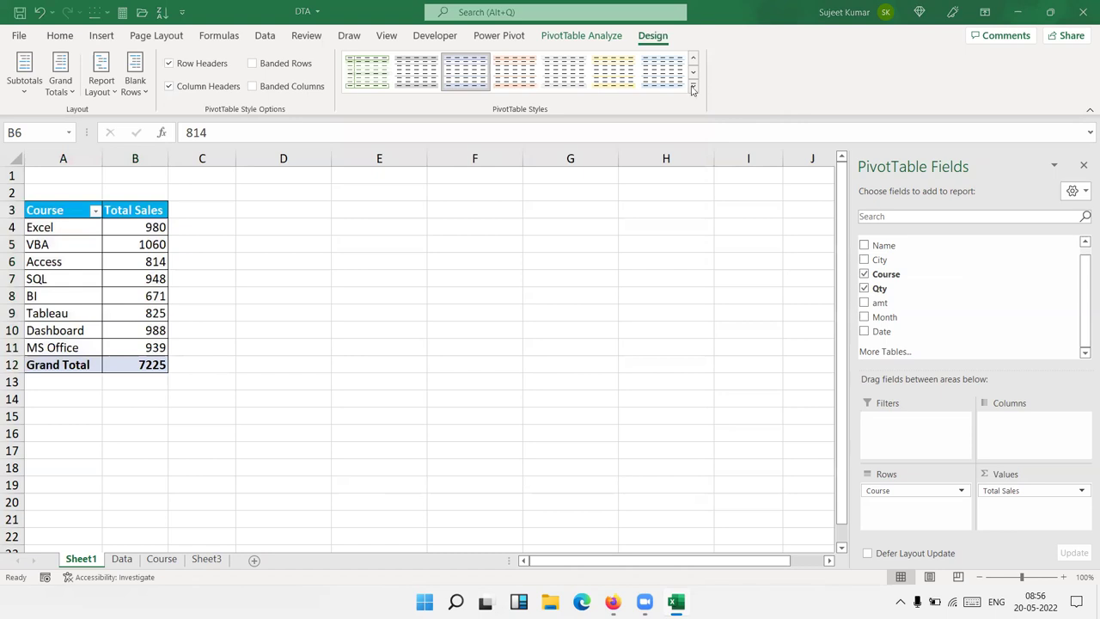
pyautogui.click(693, 90)
pyautogui.scroll(-5, 682, 271)
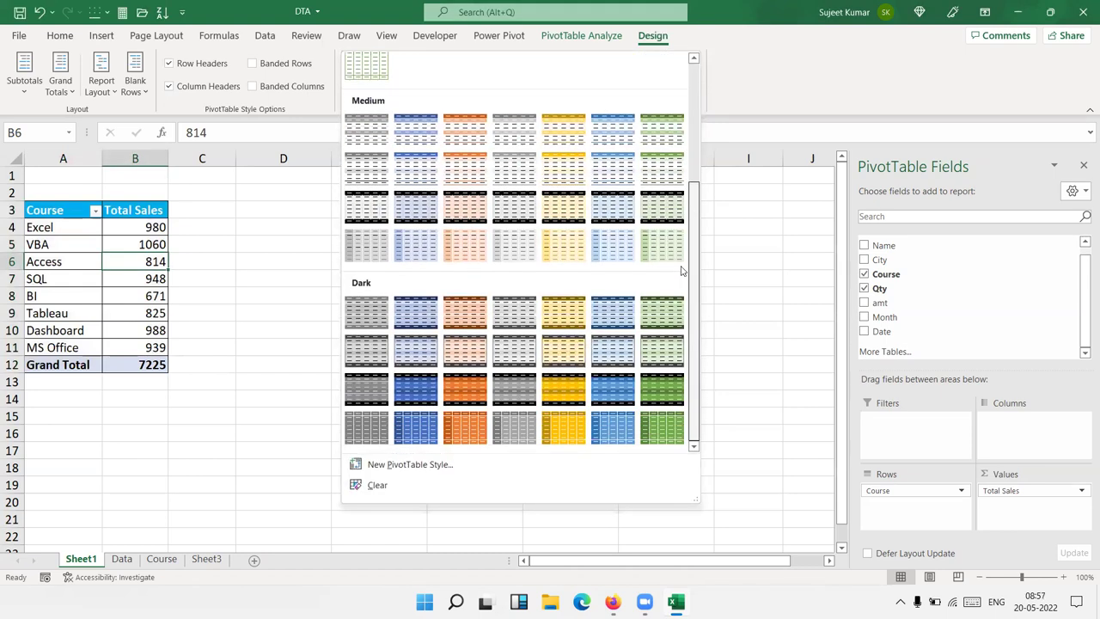
pyautogui.scroll(3, 679, 311)
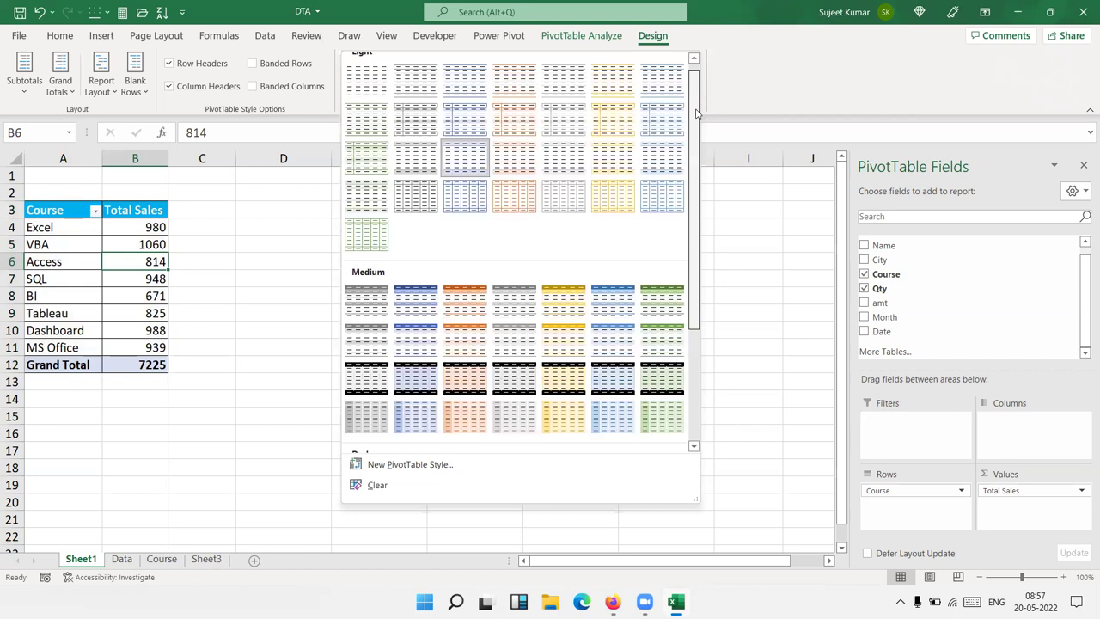
pyautogui.scroll(-3, 700, 163)
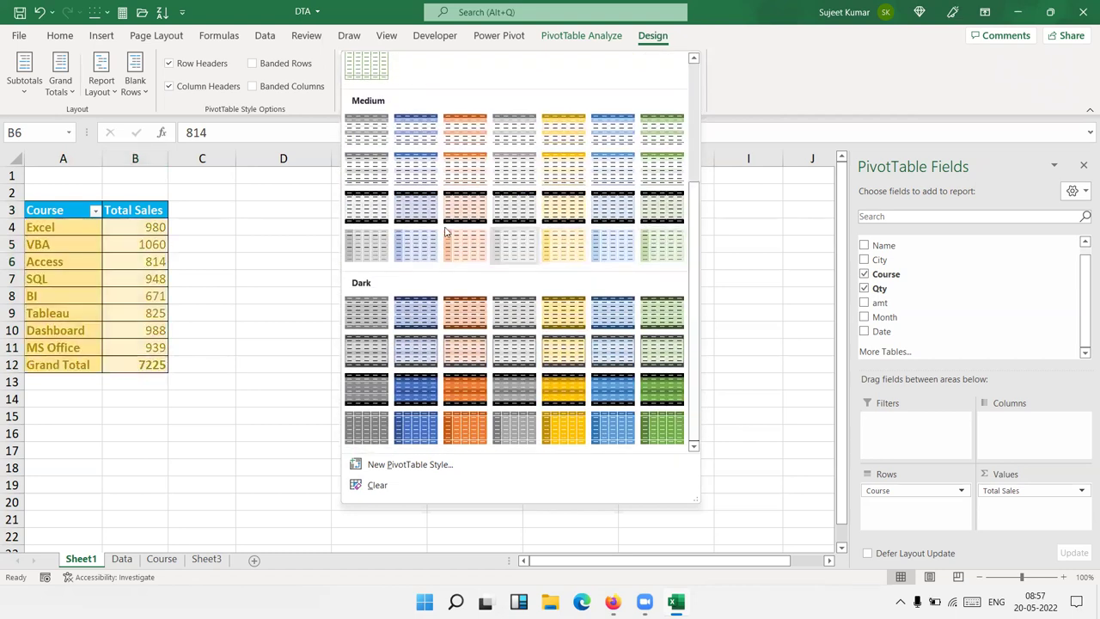
pyautogui.press('Escape')
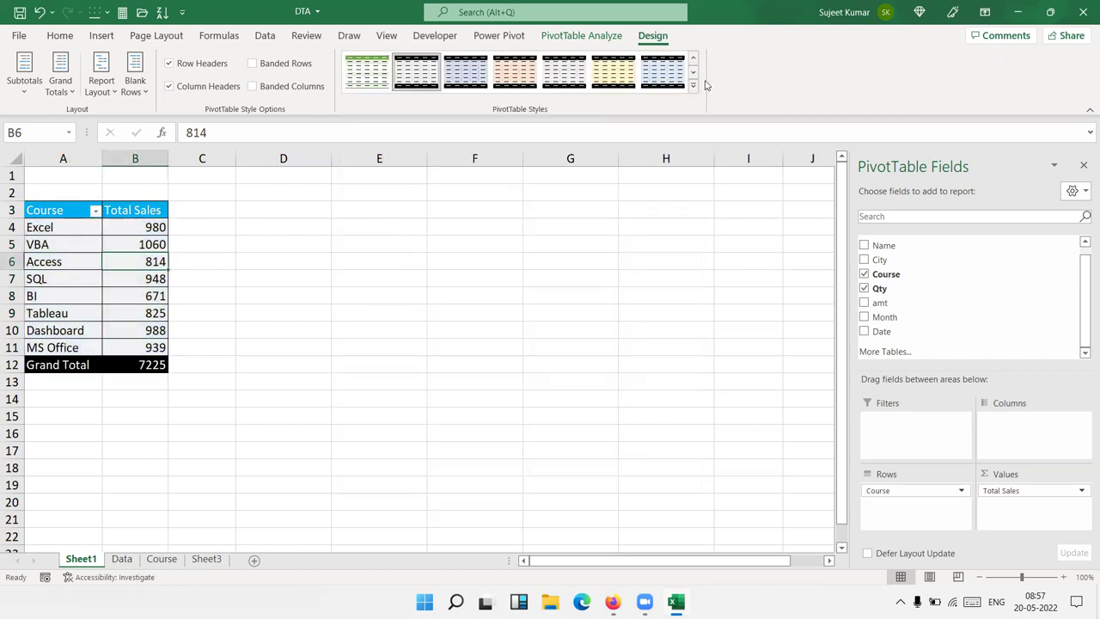
# Try the yellow style with black headers, then apply the dark blue PivotTable style
pyautogui.click(694, 95)
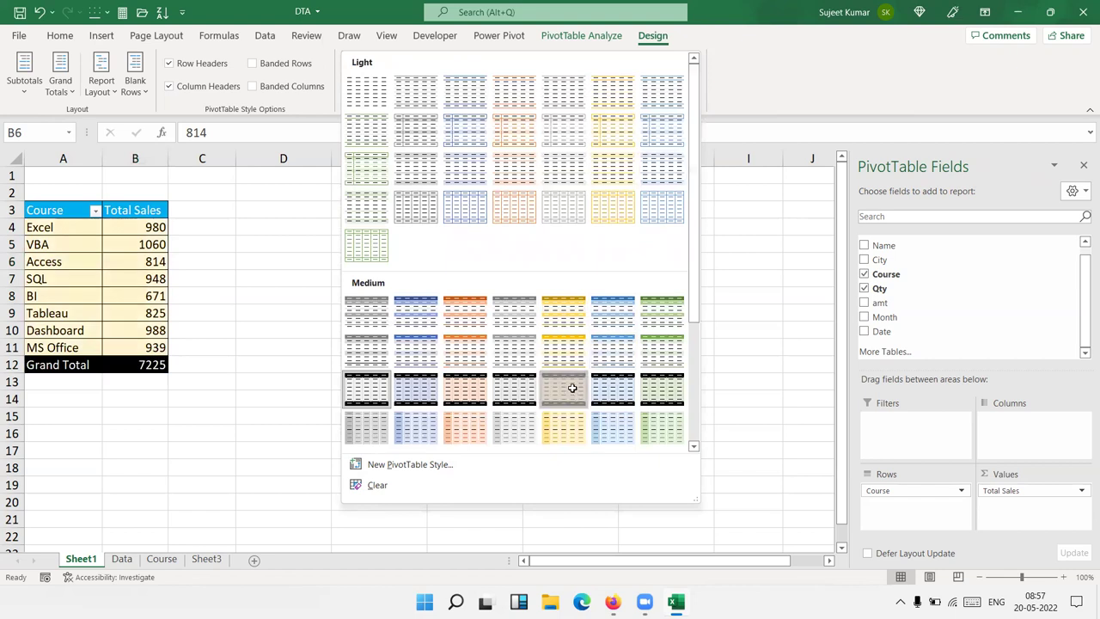
pyautogui.click(573, 388)
pyautogui.click(694, 88)
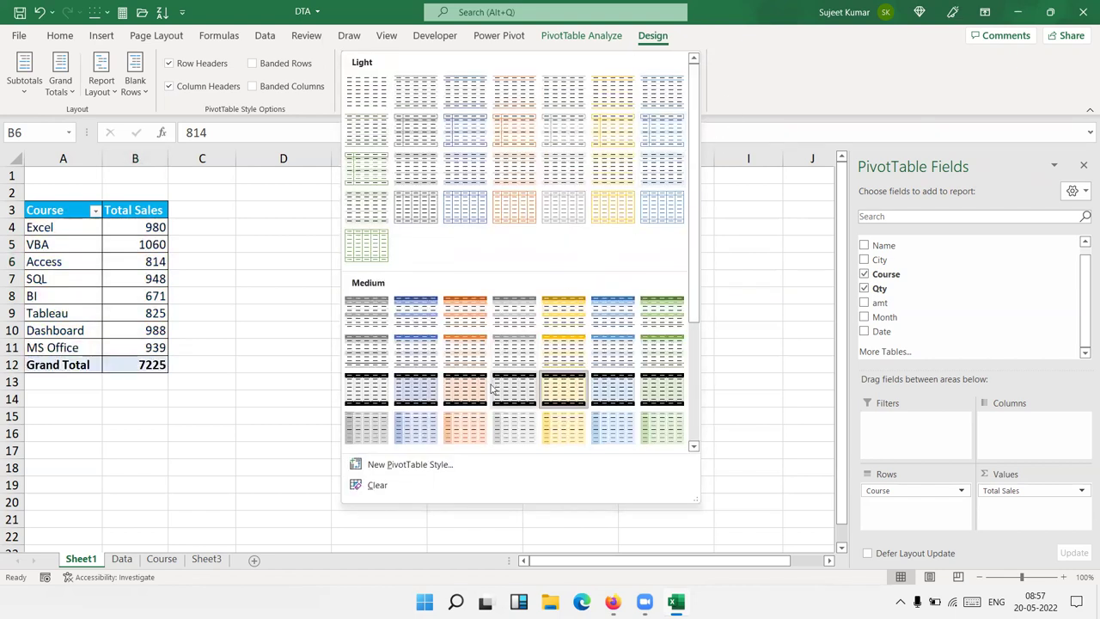
pyautogui.scroll(-3, 491, 387)
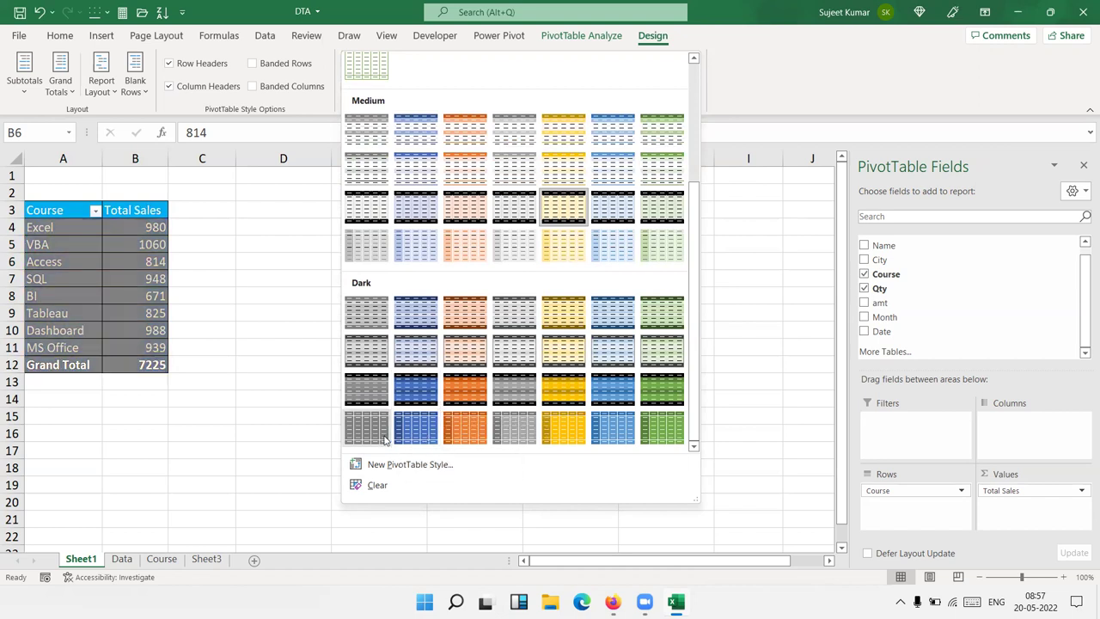
pyautogui.click(424, 391)
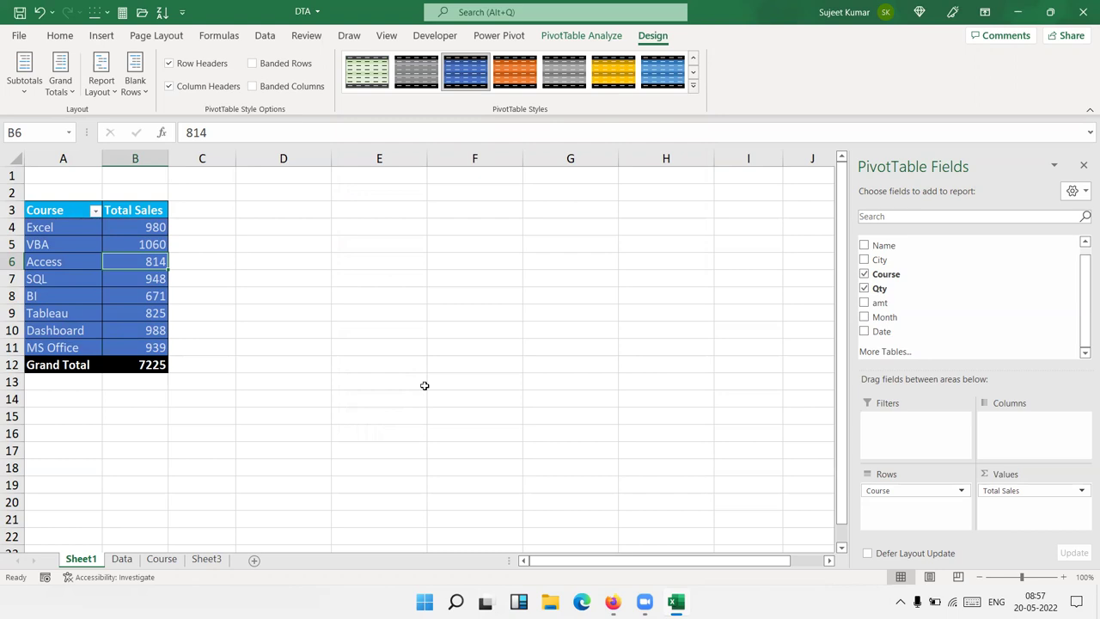
# Hide the field list and insert a Clustered Column PivotChart, placed beside the pivot table
pyautogui.click(1083, 166)
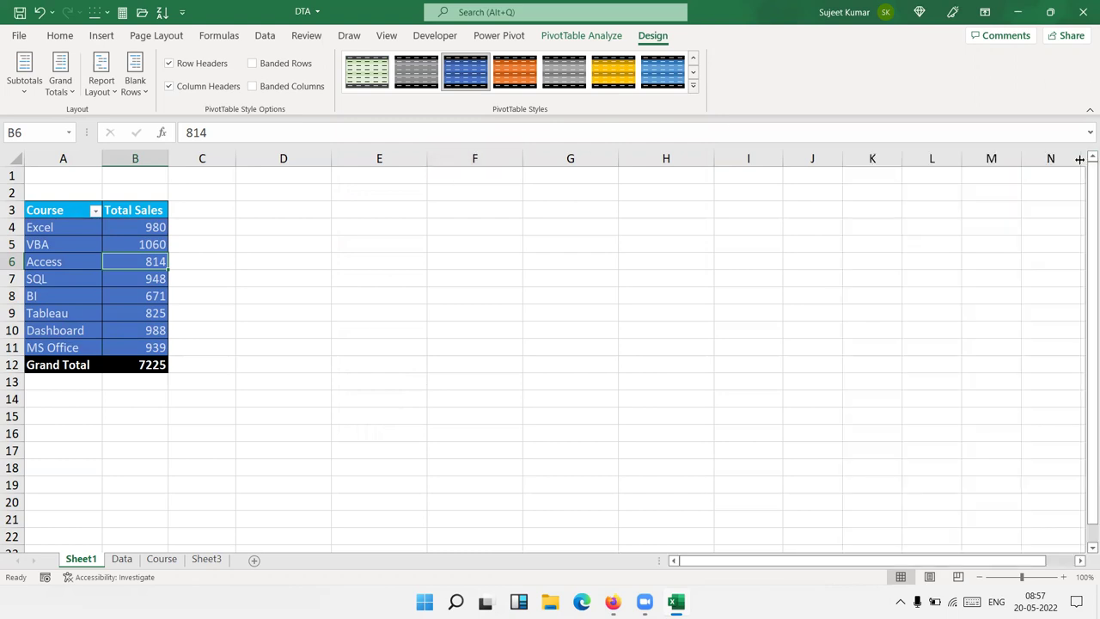
pyautogui.click(604, 38)
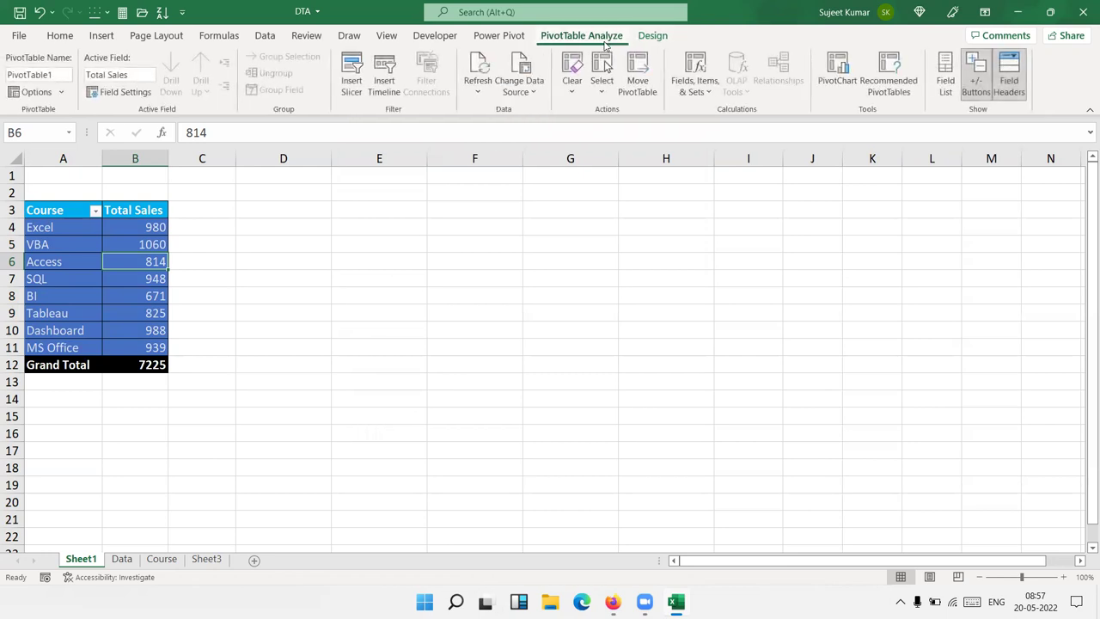
pyautogui.click(846, 77)
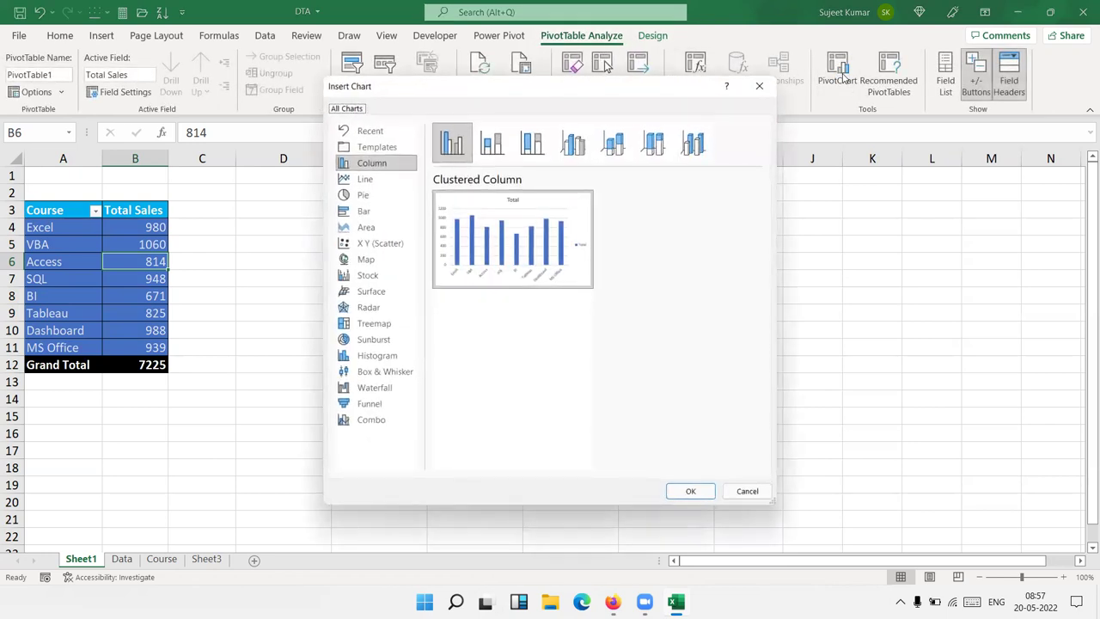
pyautogui.click(694, 488)
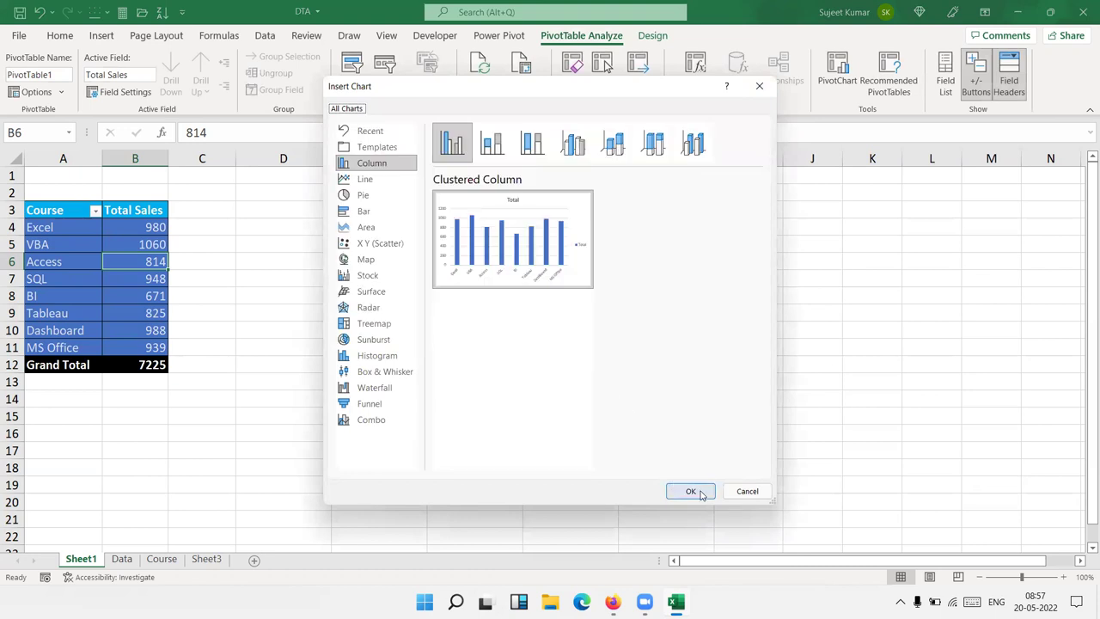
pyautogui.moveTo(410, 277)
pyautogui.mouseDown()
pyautogui.moveTo(283, 222)
pyautogui.moveTo(220, 215)
pyautogui.mouseUp()
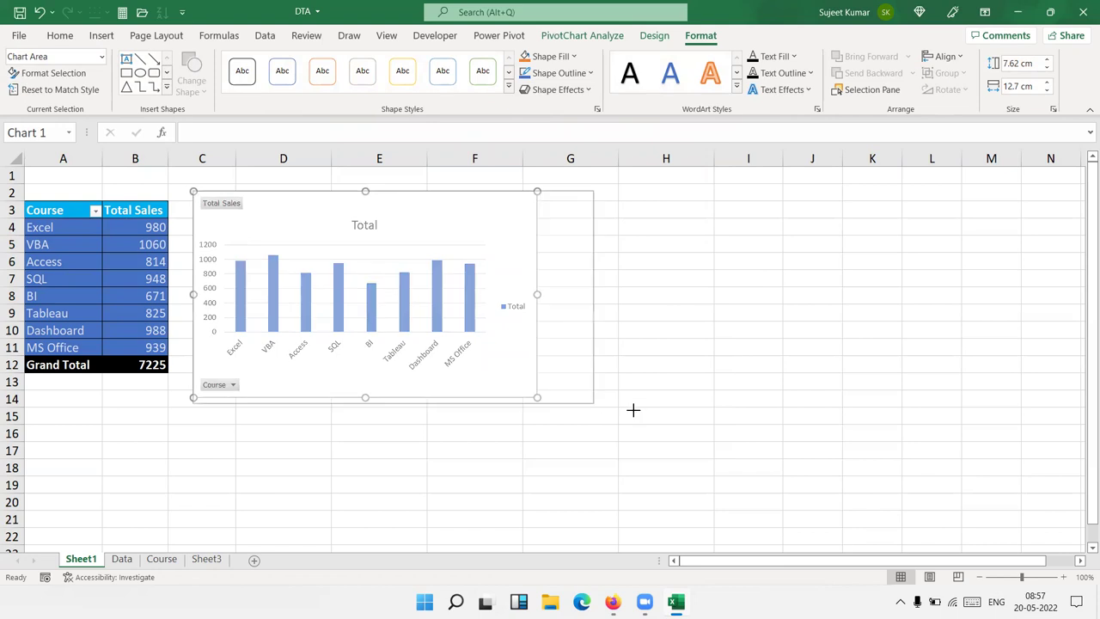
# Enlarge the chart to span C3 to H15 and apply the blue hatched chart style
pyautogui.moveTo(536, 395); pyautogui.dragTo(700, 420)
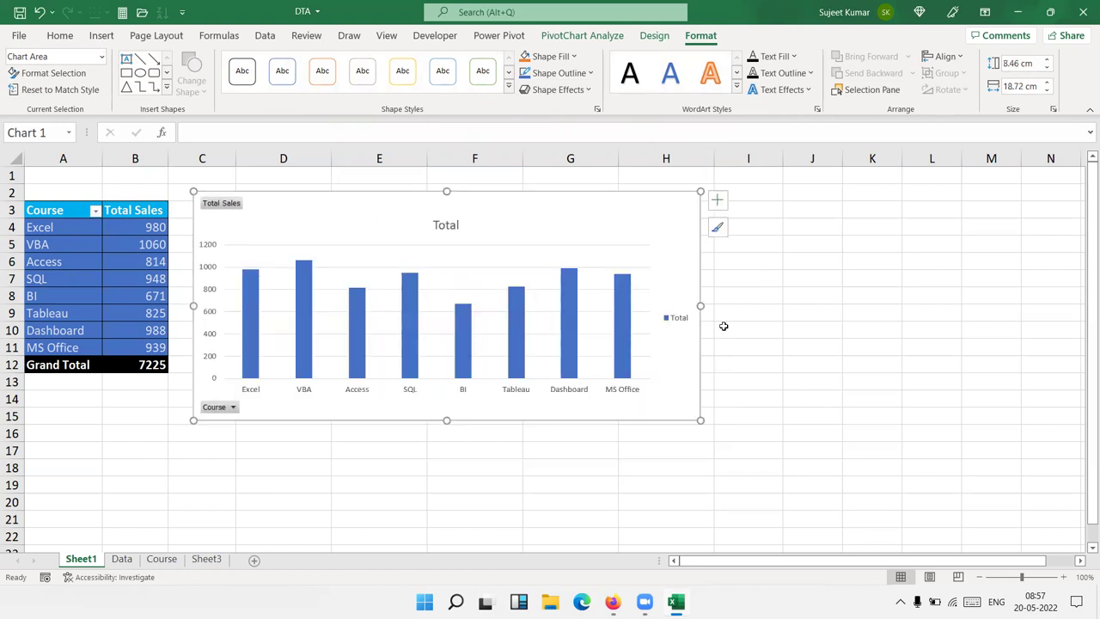
pyautogui.click(654, 36)
pyautogui.click(640, 85)
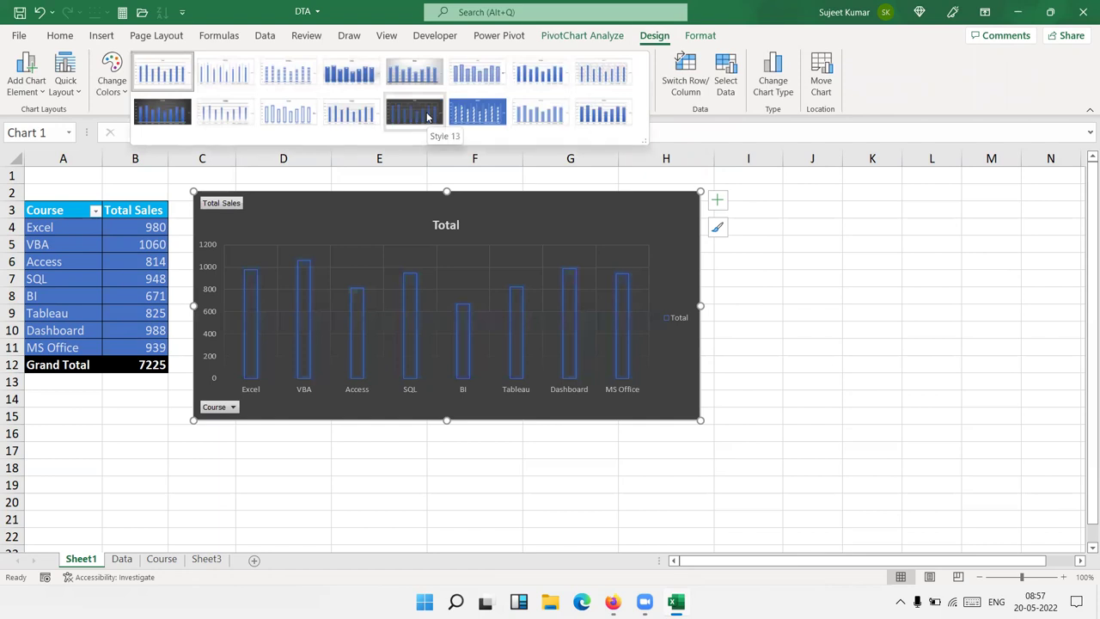
pyautogui.click(464, 113)
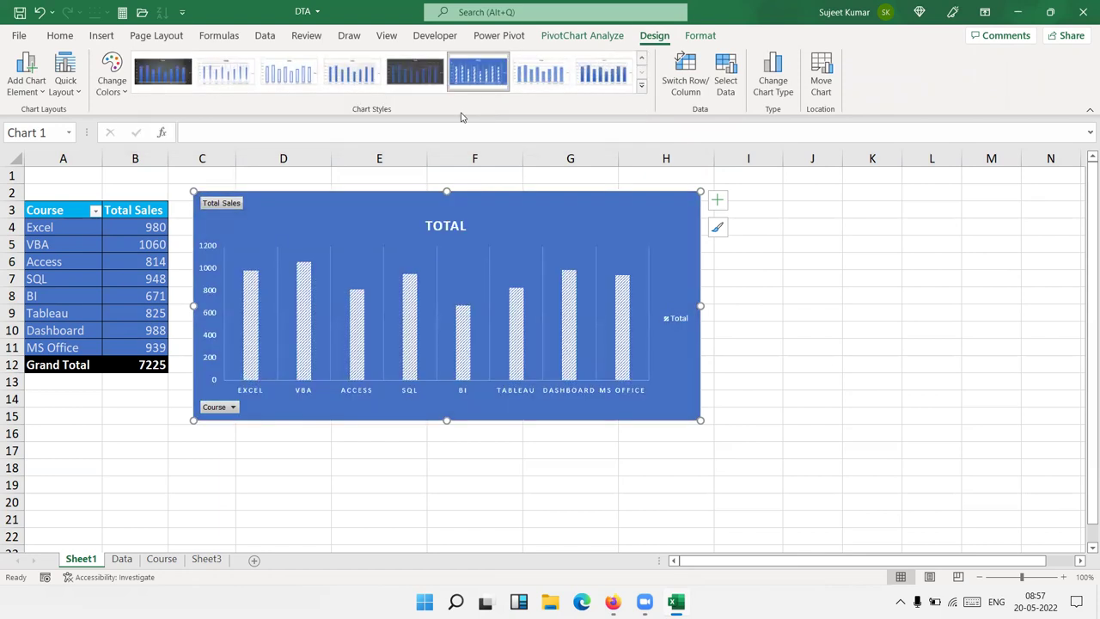
pyautogui.click(204, 442)
# Reposition the chart lower beside the pivot table, leaving the top rows free
pyautogui.moveTo(317, 207); pyautogui.dragTo(300, 214)
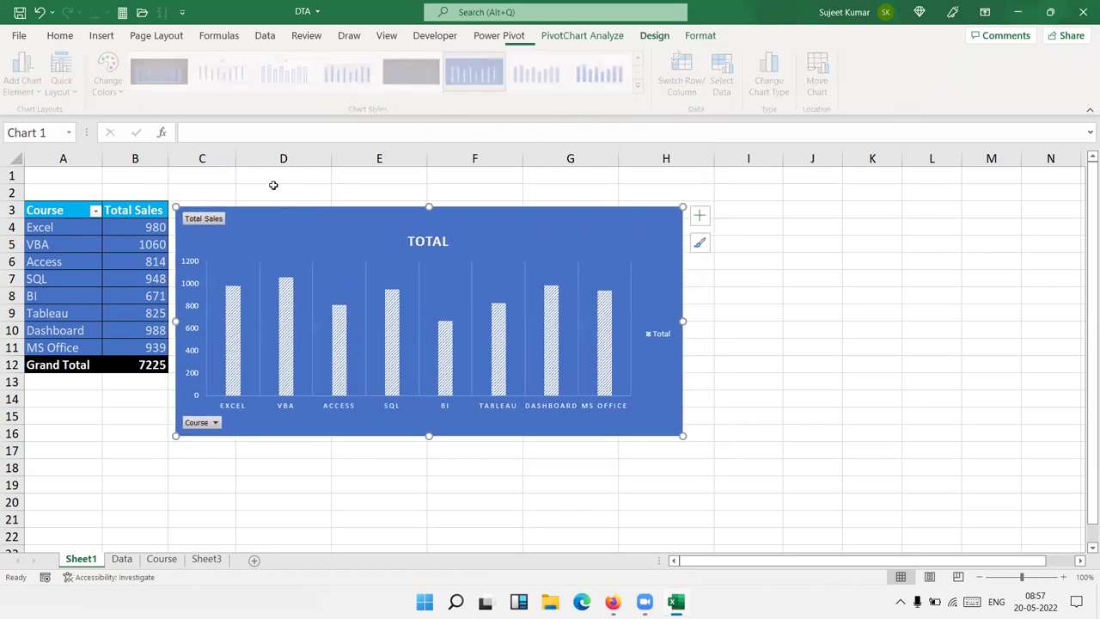
pyautogui.click(252, 174)
pyautogui.click(421, 244)
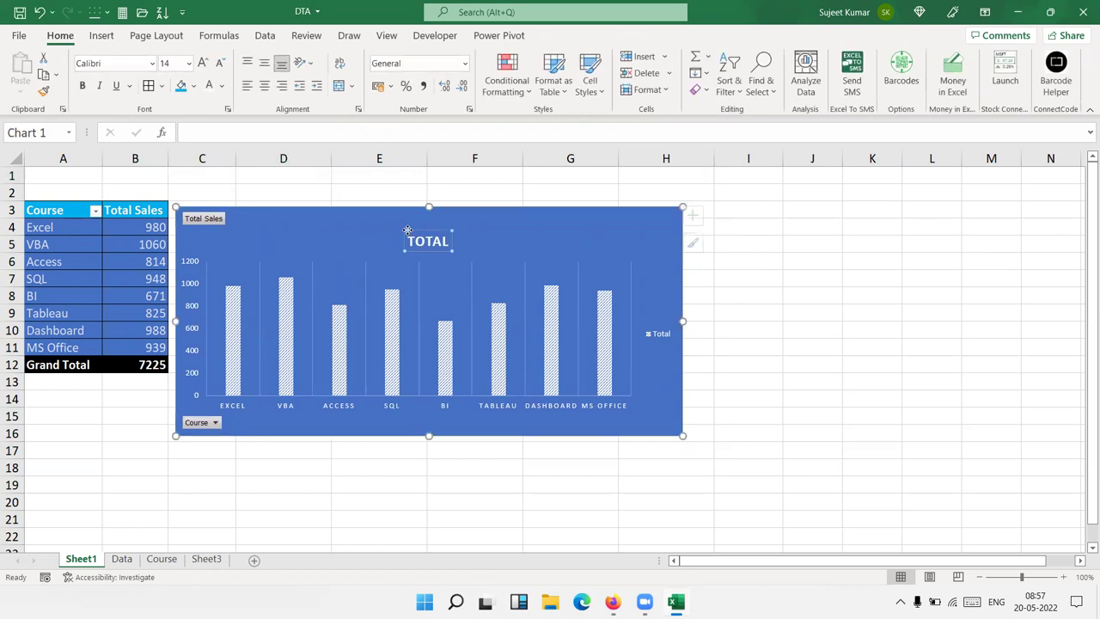
pyautogui.moveTo(357, 224); pyautogui.dragTo(354, 189)
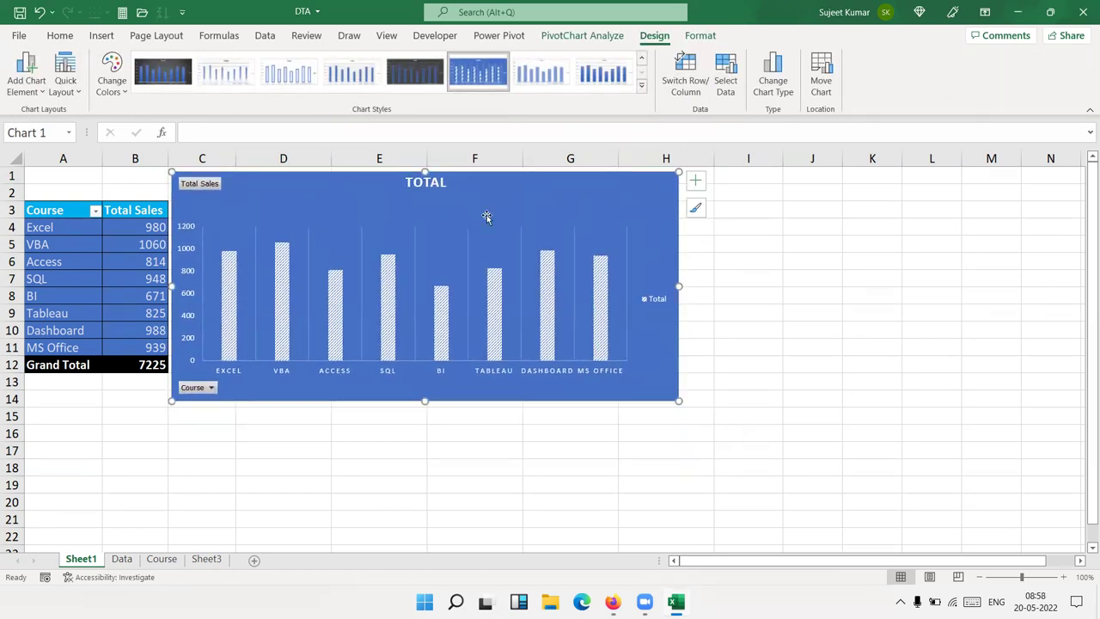
pyautogui.moveTo(338, 203)
pyautogui.mouseDown()
pyautogui.moveTo(346, 251)
pyautogui.moveTo(335, 248)
pyautogui.mouseUp()
# Change the PivotChart title from TOTAL to TOTAL QTY
pyautogui.click(406, 240)
pyautogui.doubleClick(409, 240)
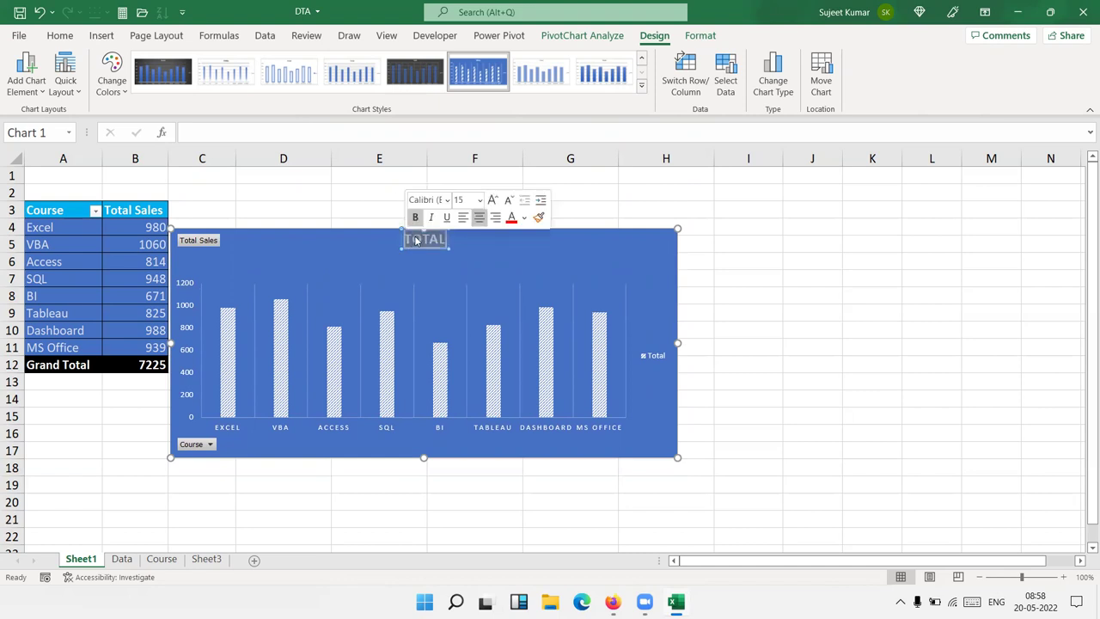
pyautogui.write('TOTAL')
pyautogui.write('O')
pyautogui.write('TY')
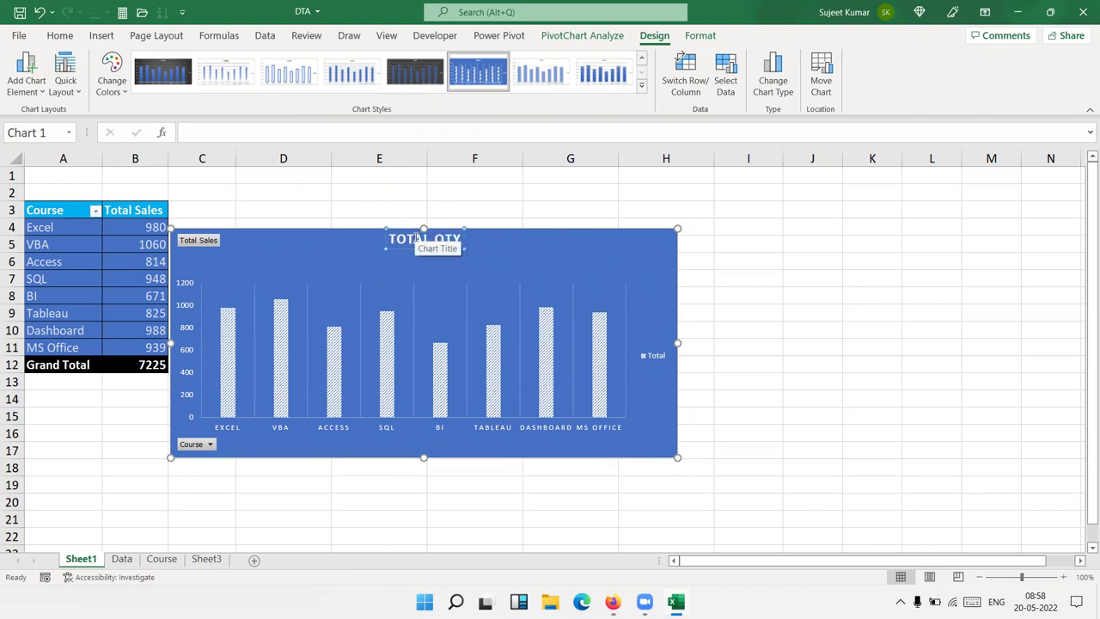
pyautogui.click(258, 192)
pyautogui.moveTo(224, 174)
pyautogui.mouseDown()
pyautogui.moveTo(488, 176)
pyautogui.moveTo(642, 203)
pyautogui.mouseUp()
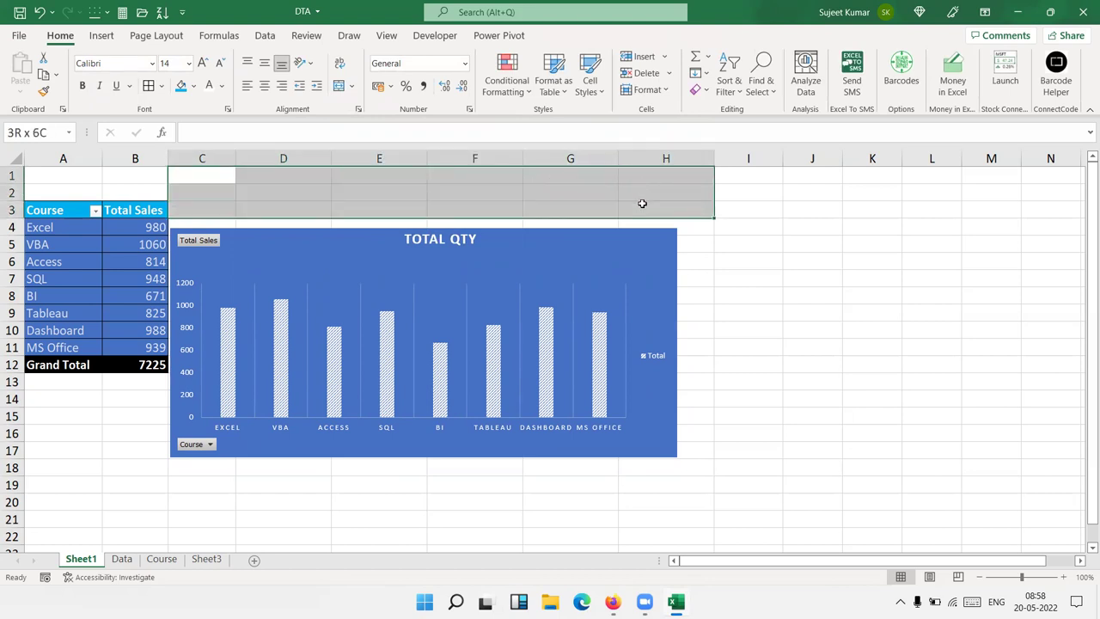
# Merge and center C1:H3 and enter 'Total Number of Course Sale in 2021'
pyautogui.click(339, 85)
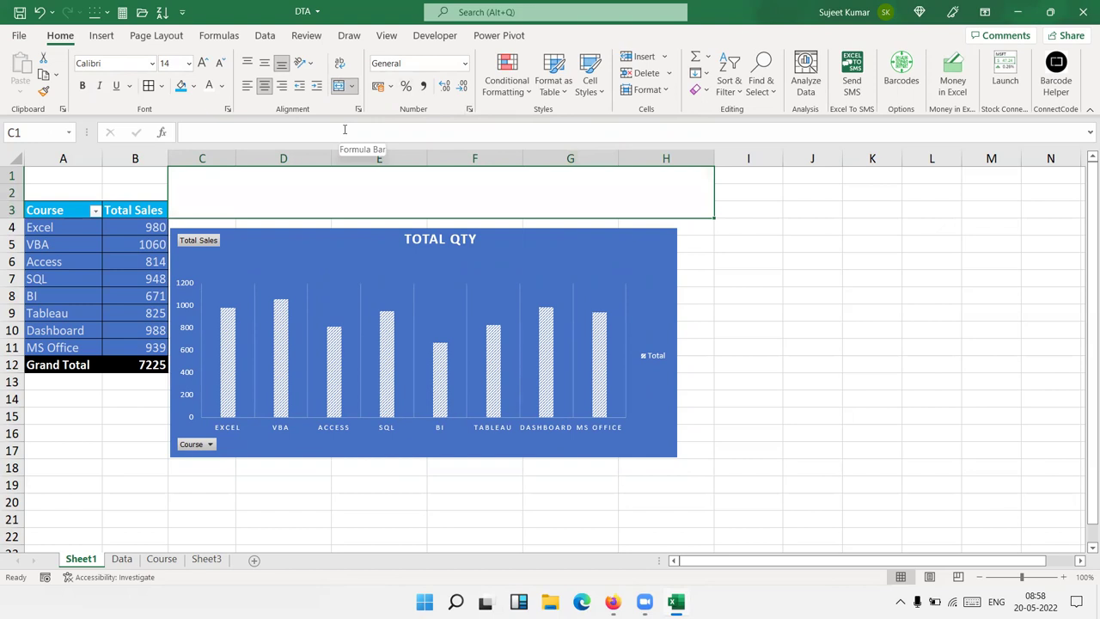
pyautogui.write('Course')
pyautogui.press('BackSpace')
pyautogui.press('BackSpace')
pyautogui.press('BackSpace')
pyautogui.press('BackSpace')
pyautogui.press('BackSpace')
pyautogui.press('BackSpace')
pyautogui.write('Total Number of')
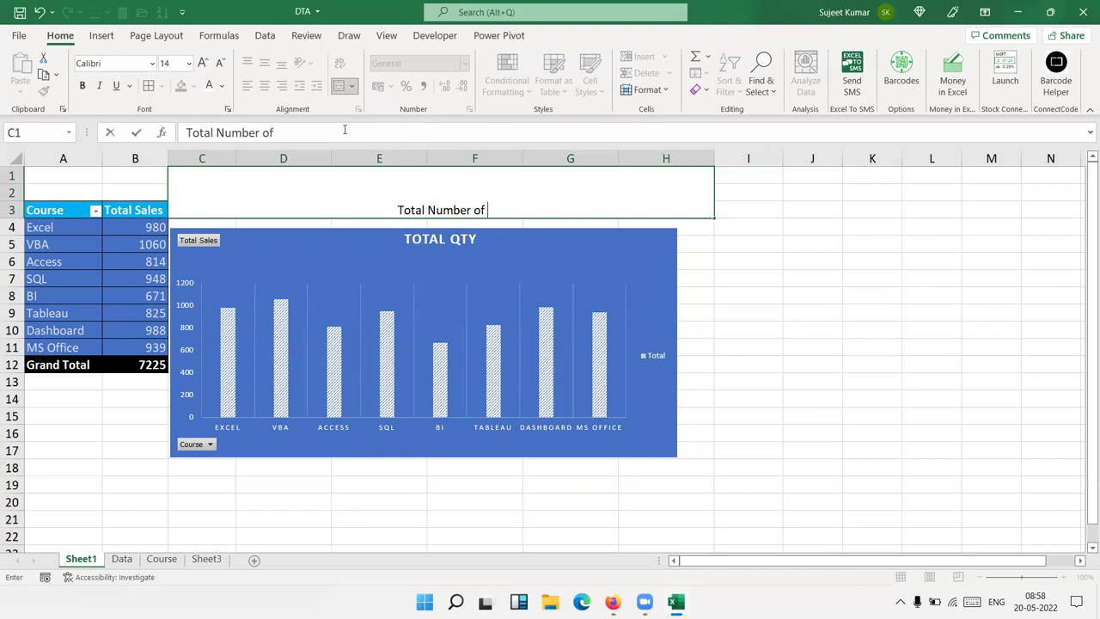
pyautogui.write(' Course Salee')
pyautogui.press('BackSpace')
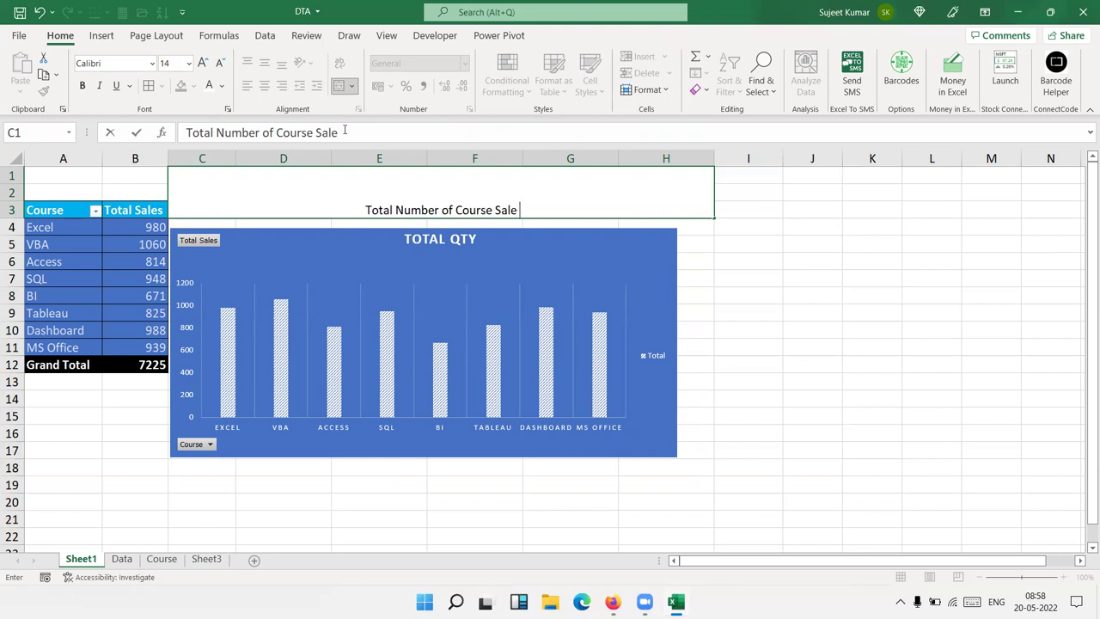
pyautogui.write('in 2021')
pyautogui.press('Return')
pyautogui.press('Up')
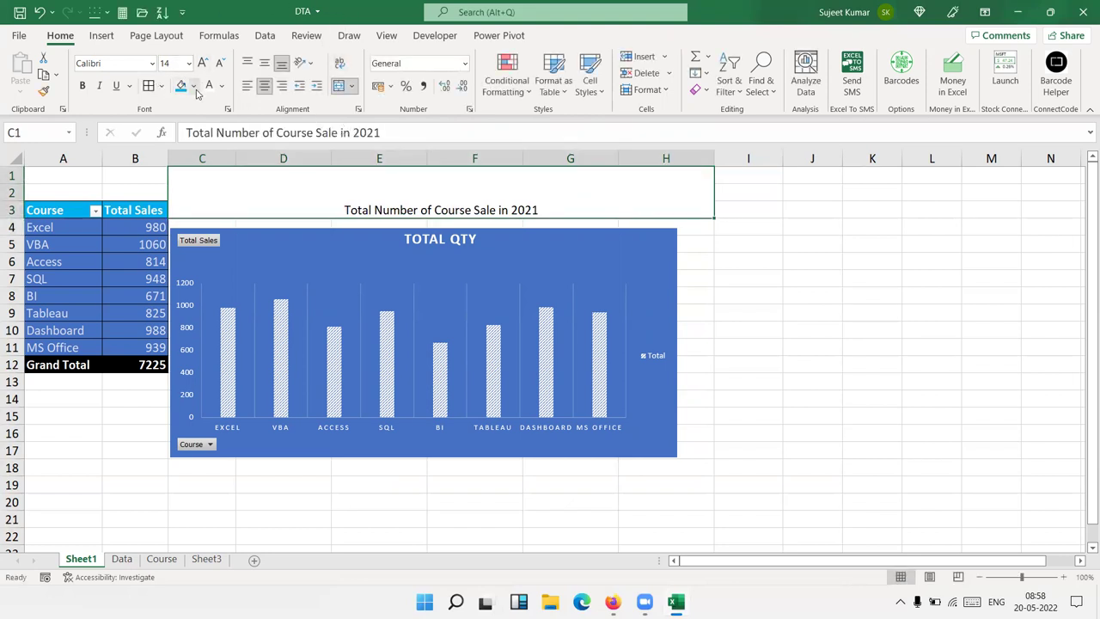
# Fill the banner light blue and enlarge its text to 26 points
pyautogui.click(181, 86)
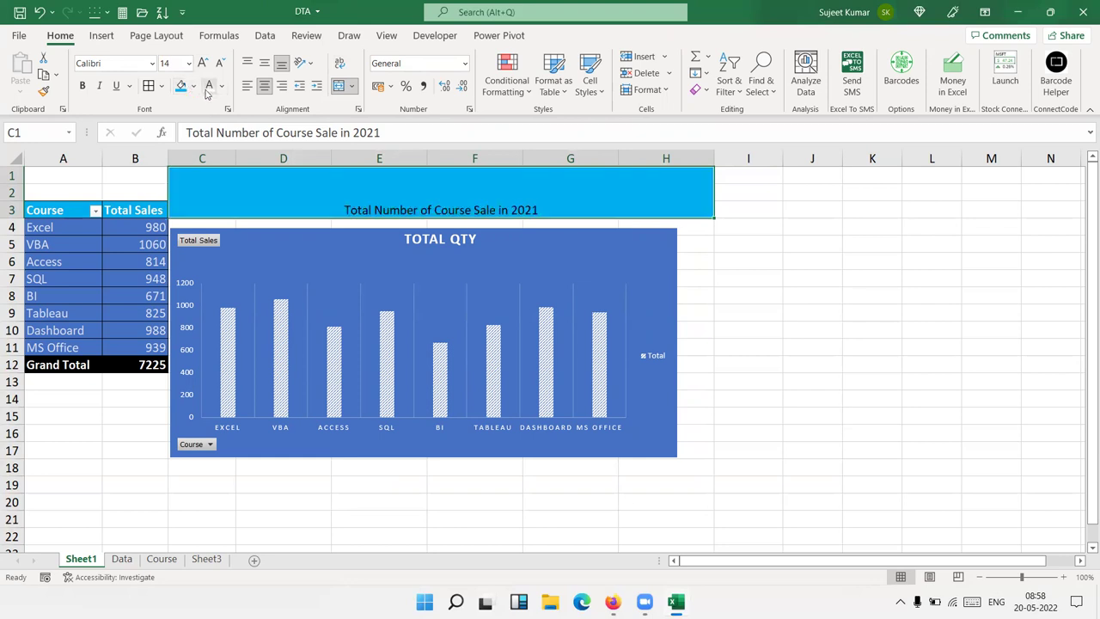
pyautogui.click(203, 64)
pyautogui.click(203, 63)
pyautogui.click(203, 64)
pyautogui.click(202, 64)
pyautogui.click(203, 64)
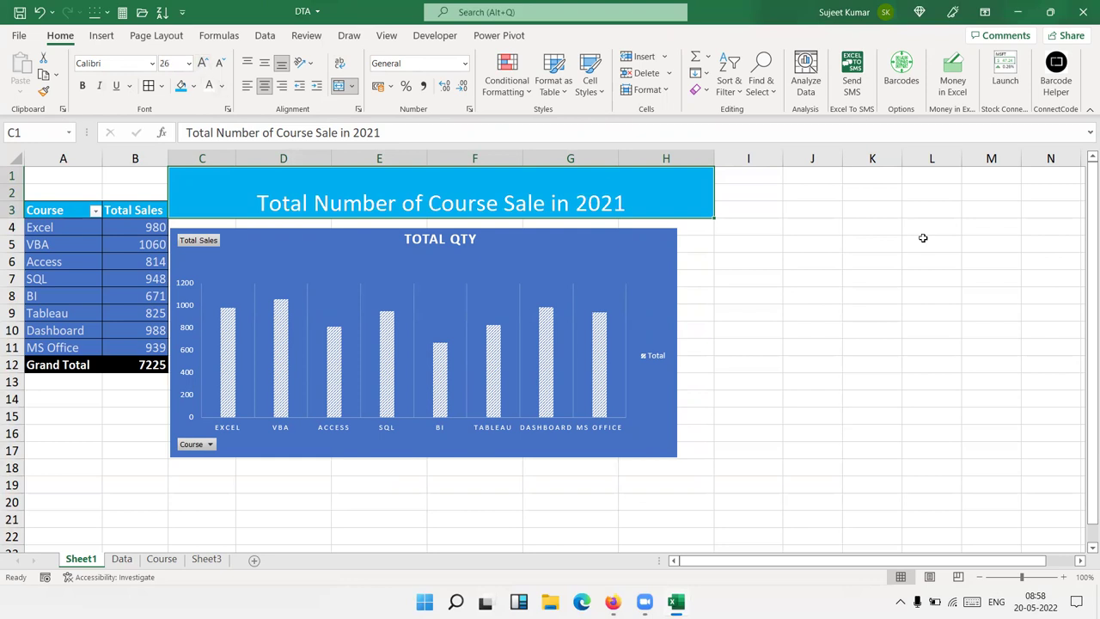
pyautogui.click(170, 36)
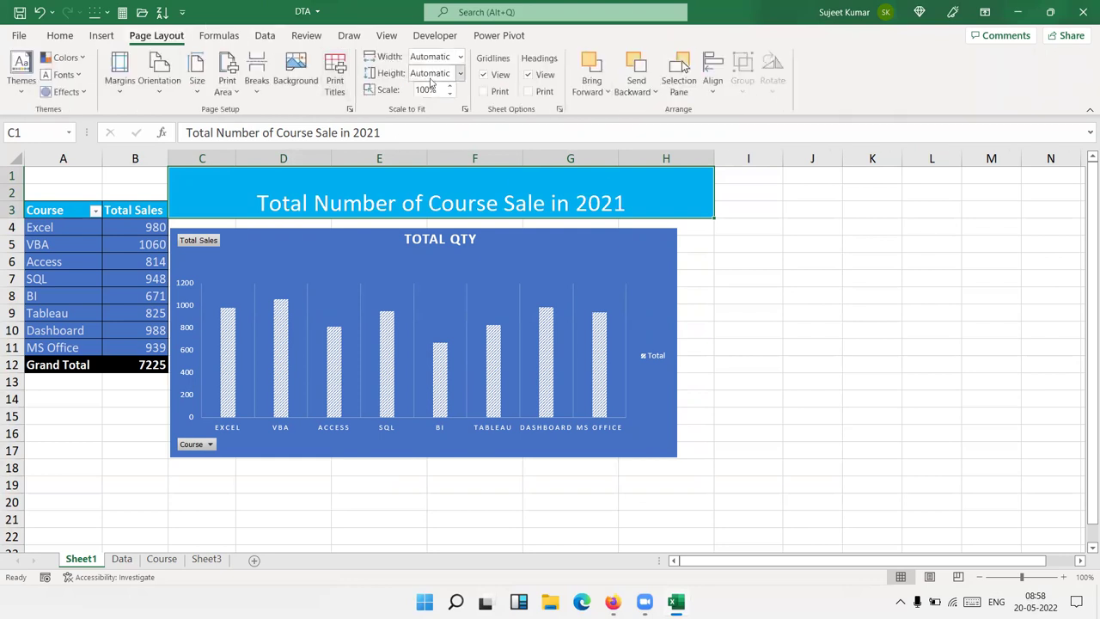
# Turn off Sheet1's gridlines and nudge the chart up directly beneath the banner
pyautogui.click(483, 75)
pyautogui.click(816, 299)
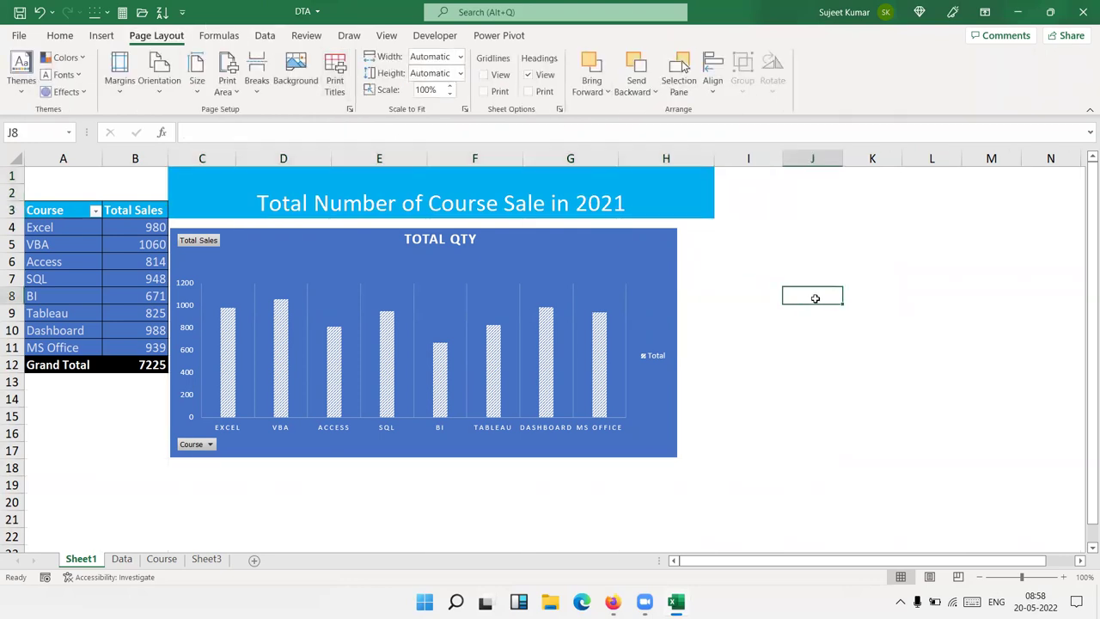
pyautogui.click(665, 253)
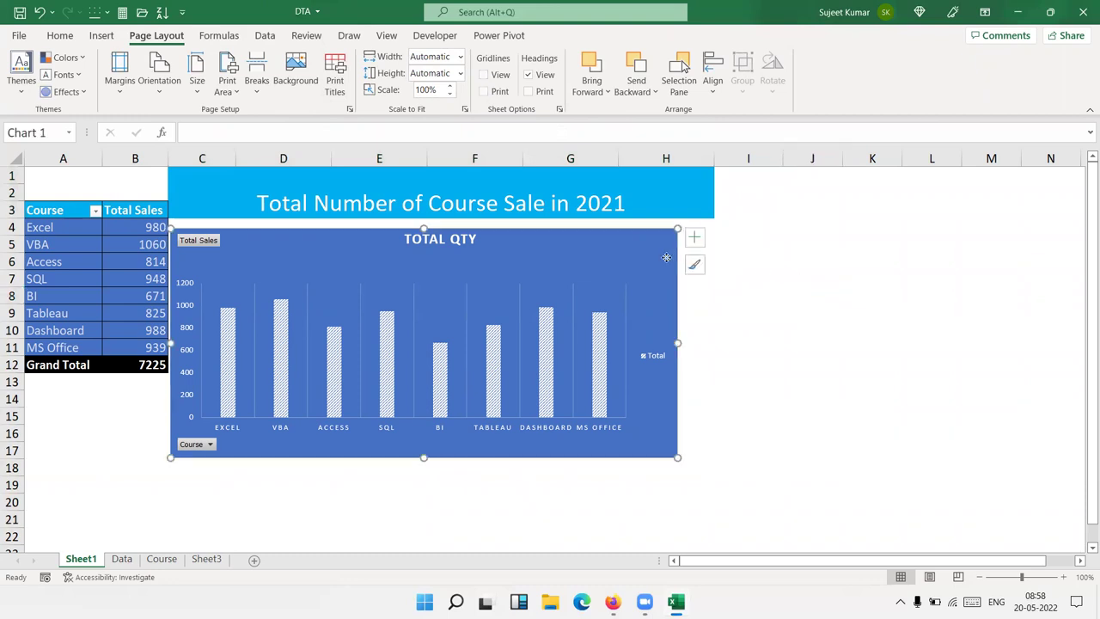
pyautogui.moveTo(665, 254); pyautogui.dragTo(669, 252)
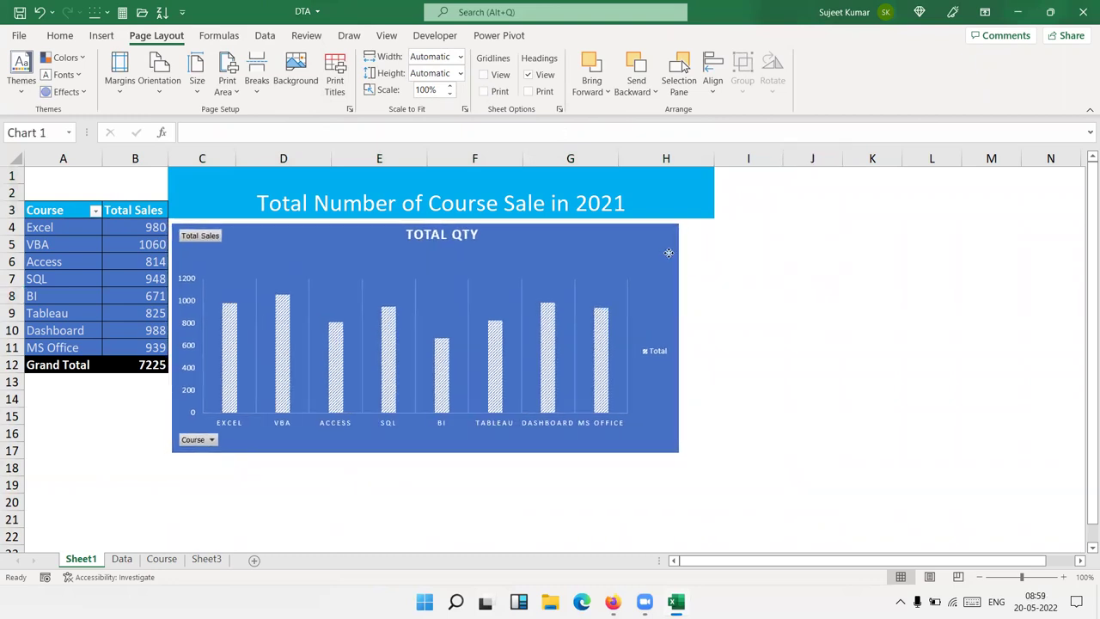
pyautogui.click(898, 331)
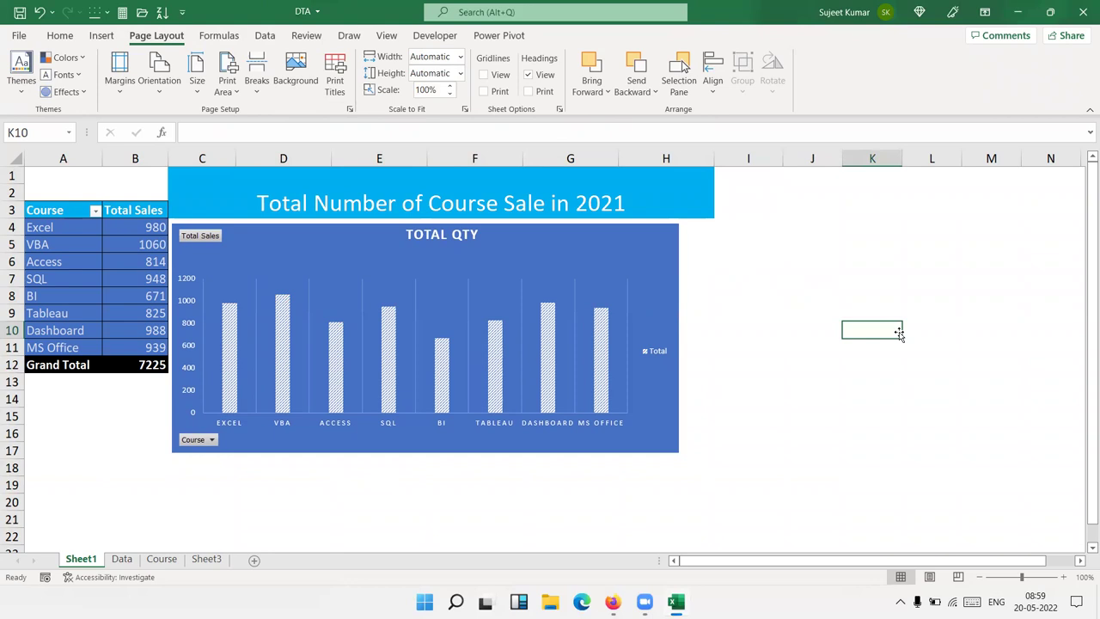
pyautogui.click(132, 561)
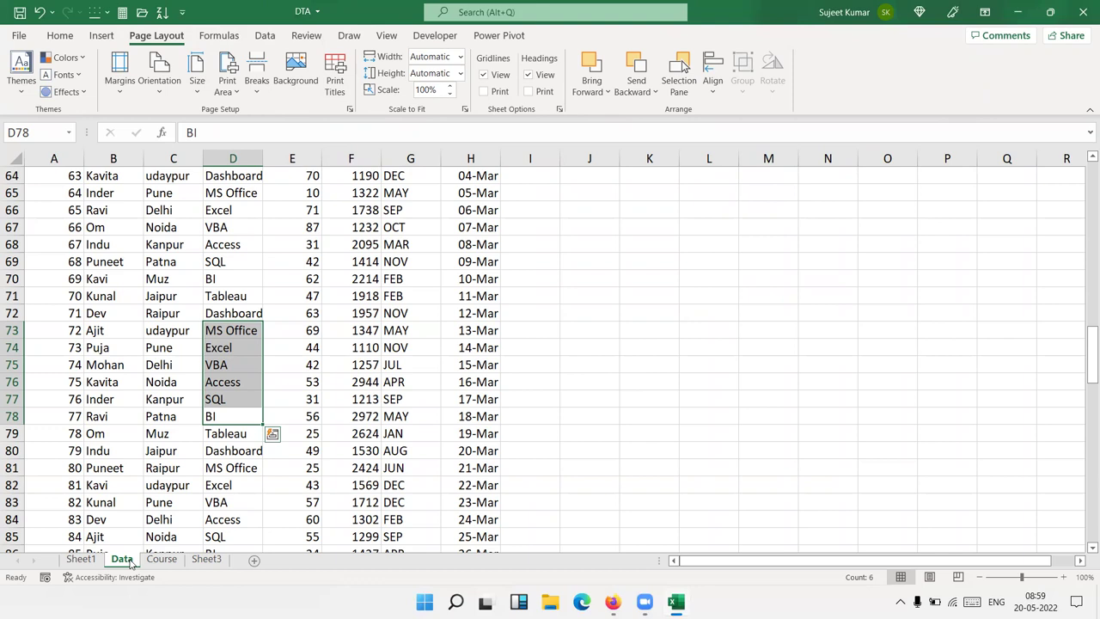
# Move Sheet1 into a new workbook (Book1), then switch back to the DTA workbook
pyautogui.click(81, 562)
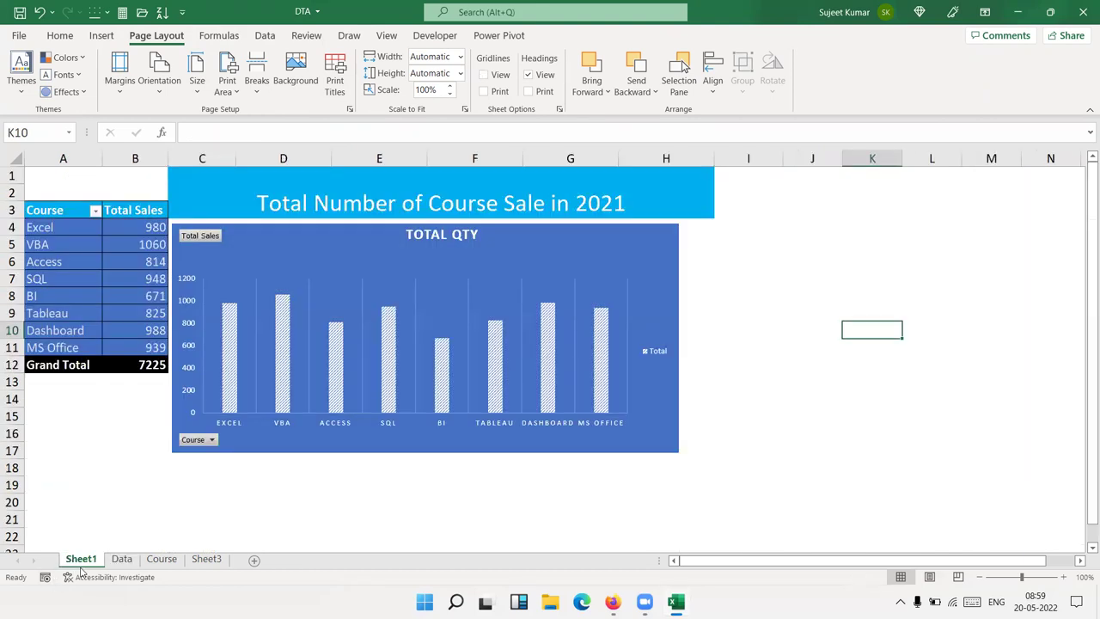
pyautogui.rightClick(86, 563)
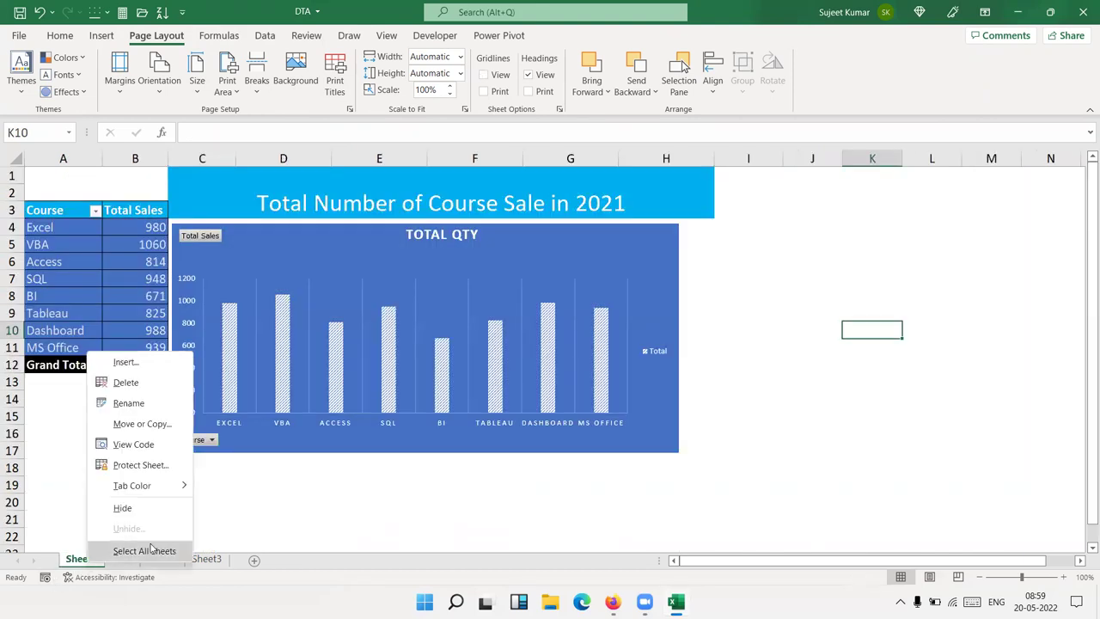
pyautogui.click(137, 423)
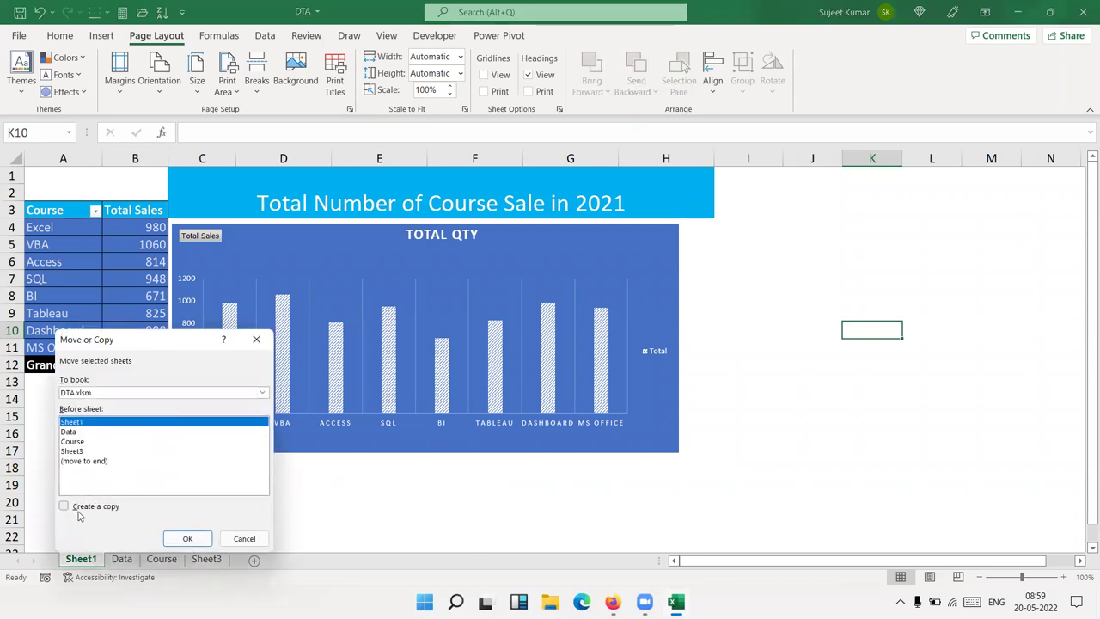
pyautogui.click(95, 395)
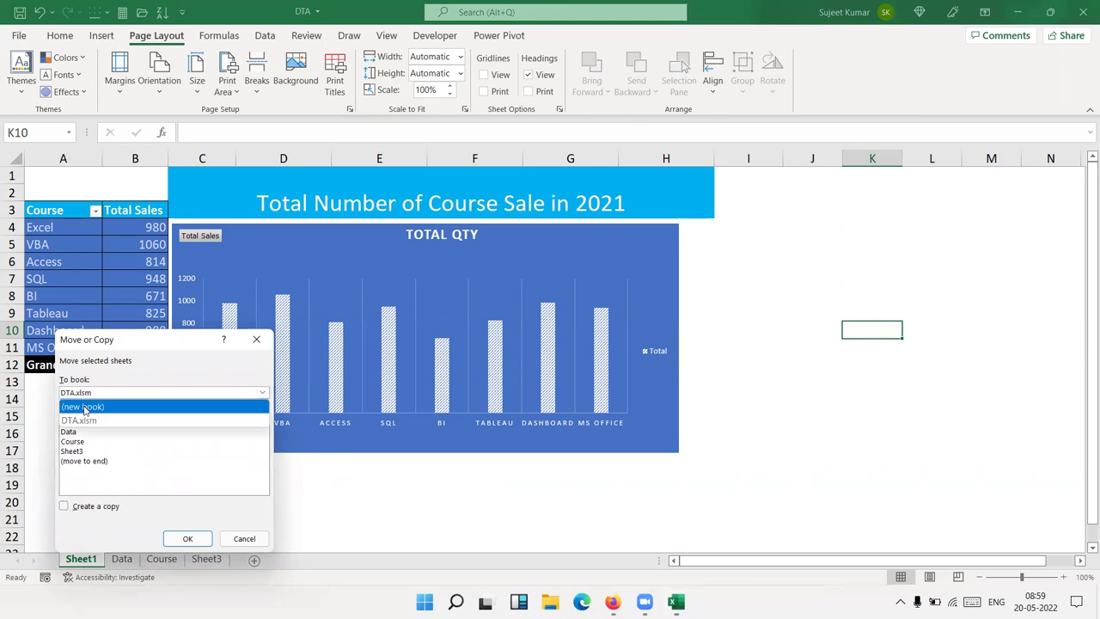
pyautogui.click(84, 408)
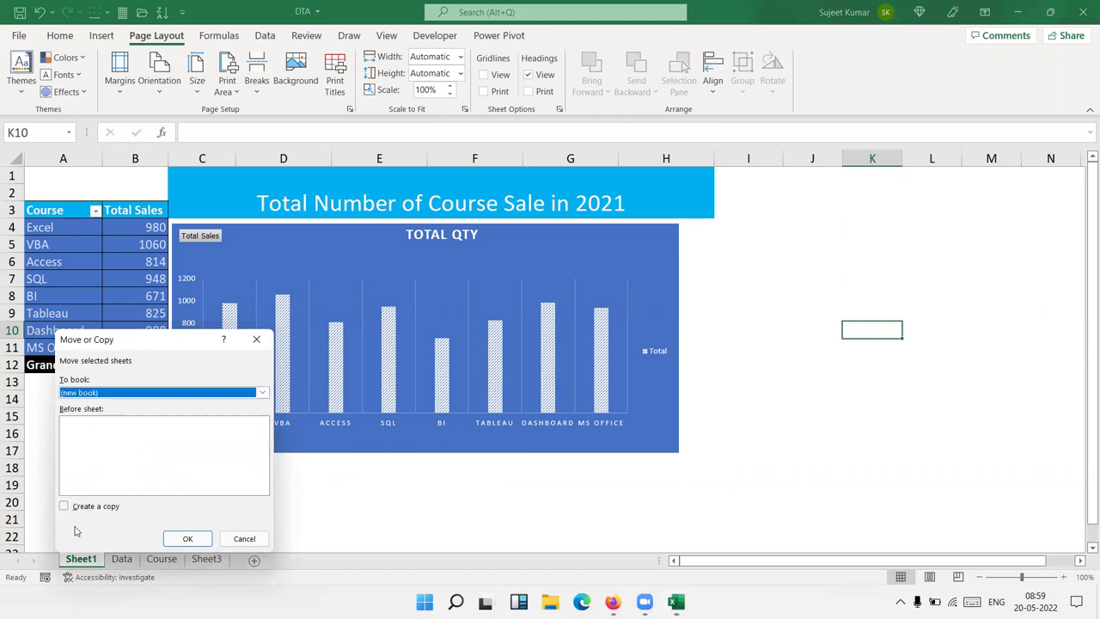
pyautogui.click(188, 539)
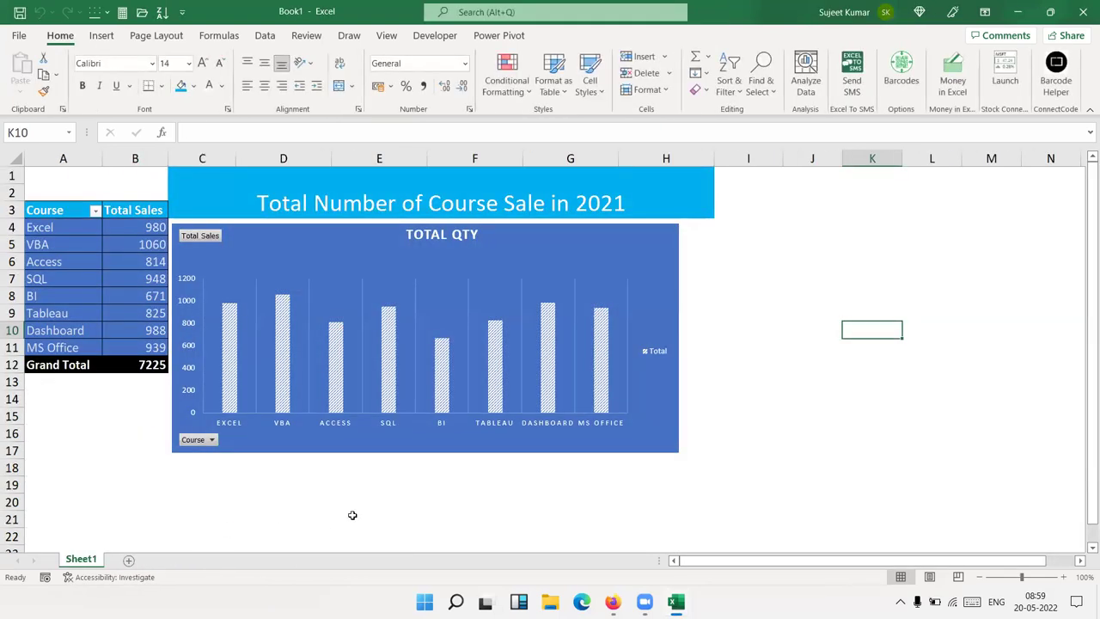
pyautogui.click(352, 514)
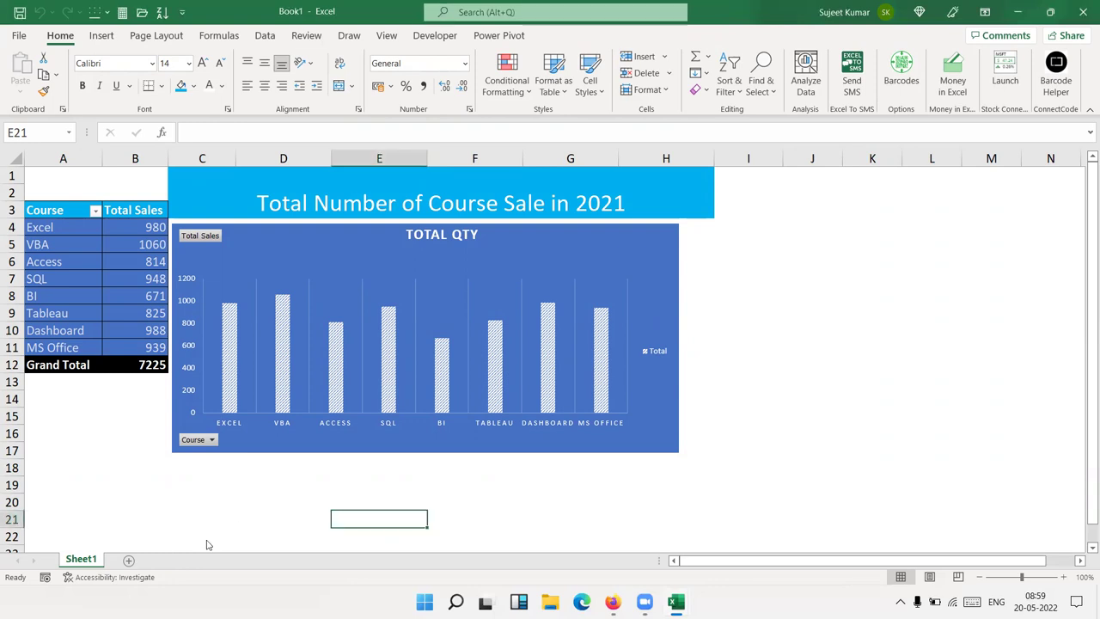
pyautogui.hotkey('alt', 'Tab')
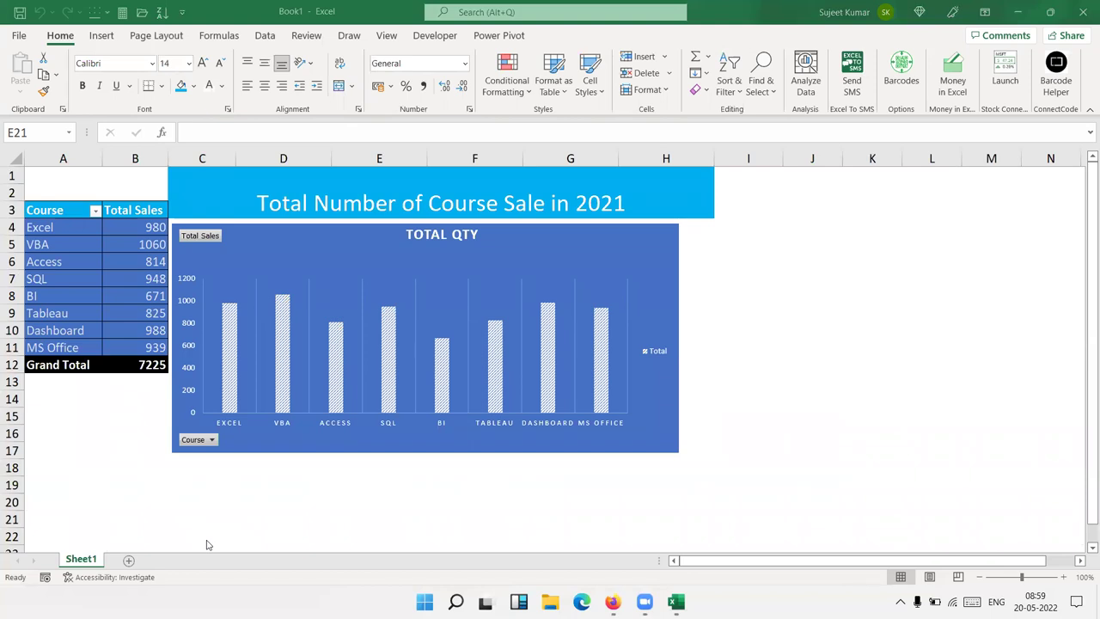
# In DTA, change record 69's Qty in E70 from 62 to 60, then close the workbook
pyautogui.moveTo(677, 598)
pyautogui.click(655, 569)
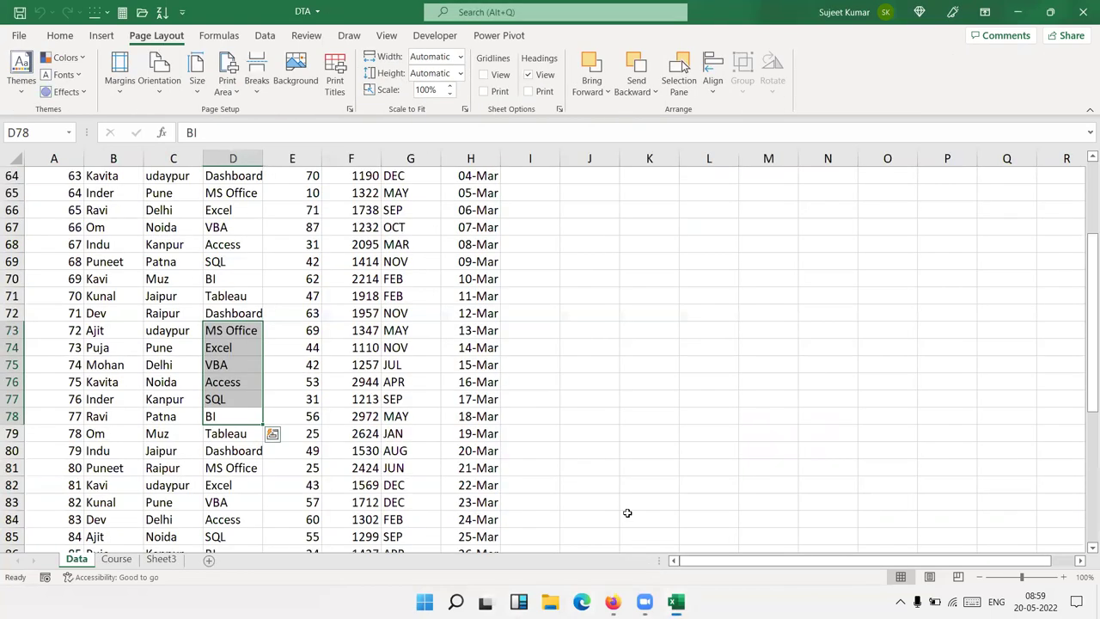
pyautogui.click(311, 285)
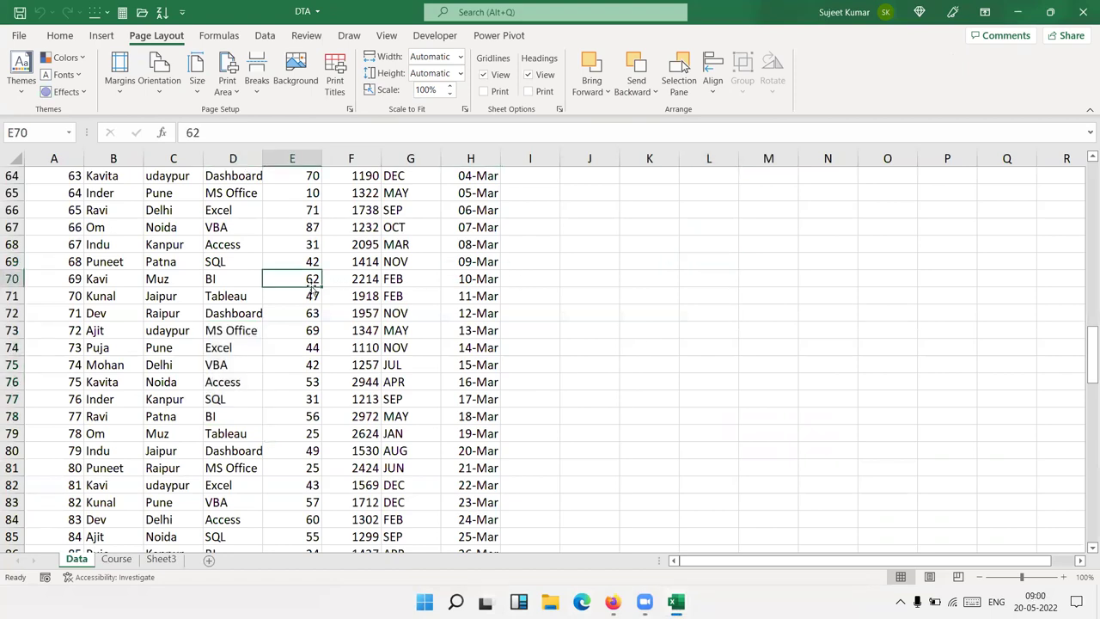
pyautogui.write('6.')
pyautogui.press('BackSpace')
pyautogui.write('0')
pyautogui.press('Return')
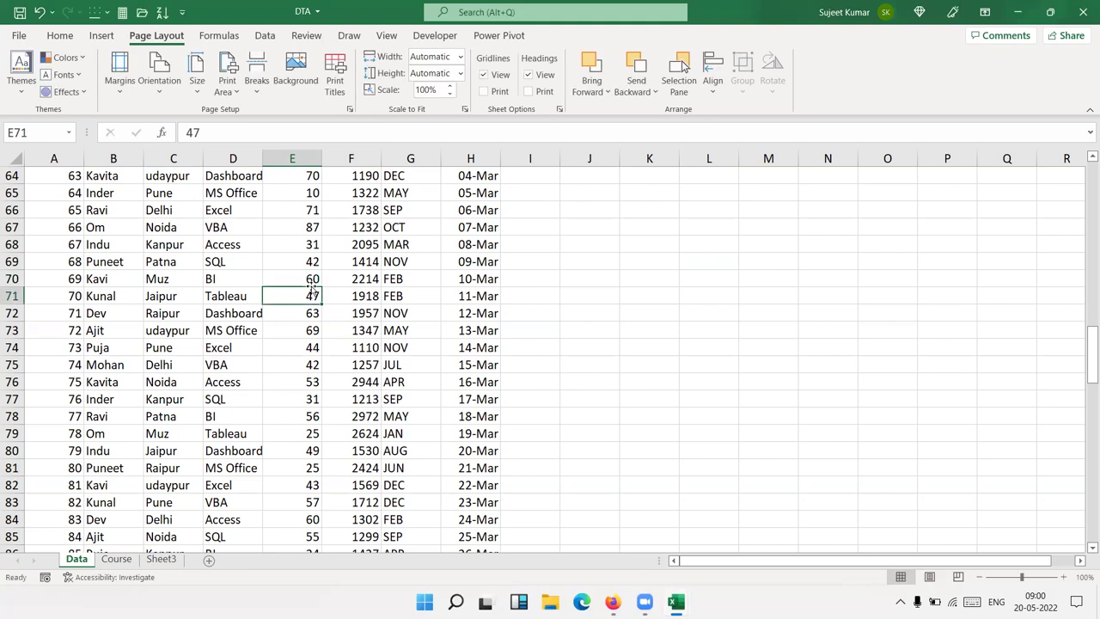
pyautogui.hotkey('ctrl', 'Up')
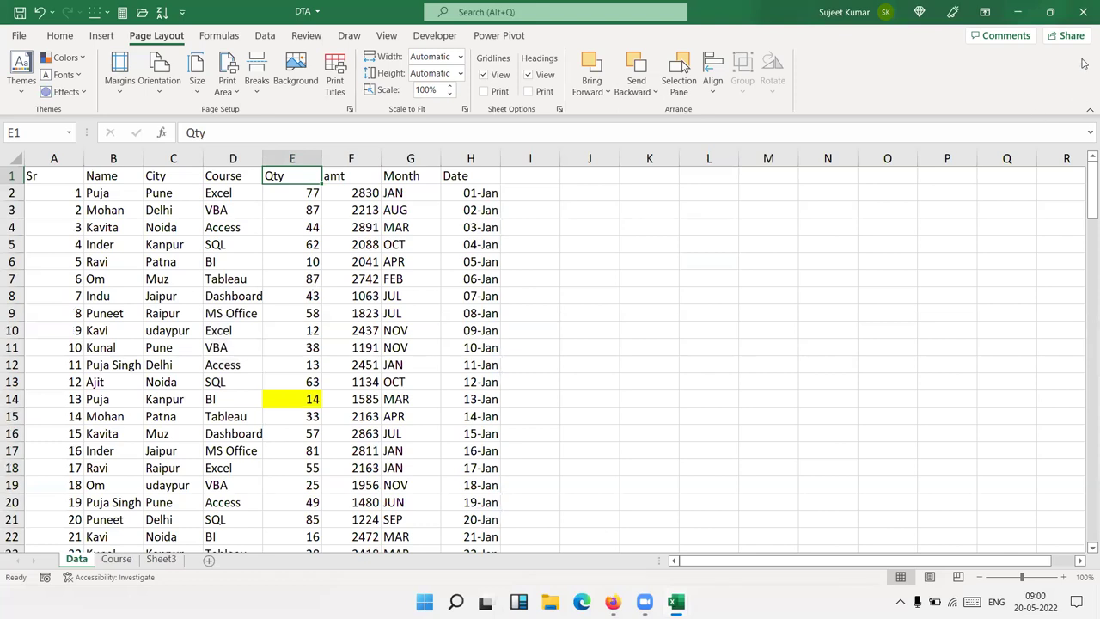
pyautogui.click(1082, 12)
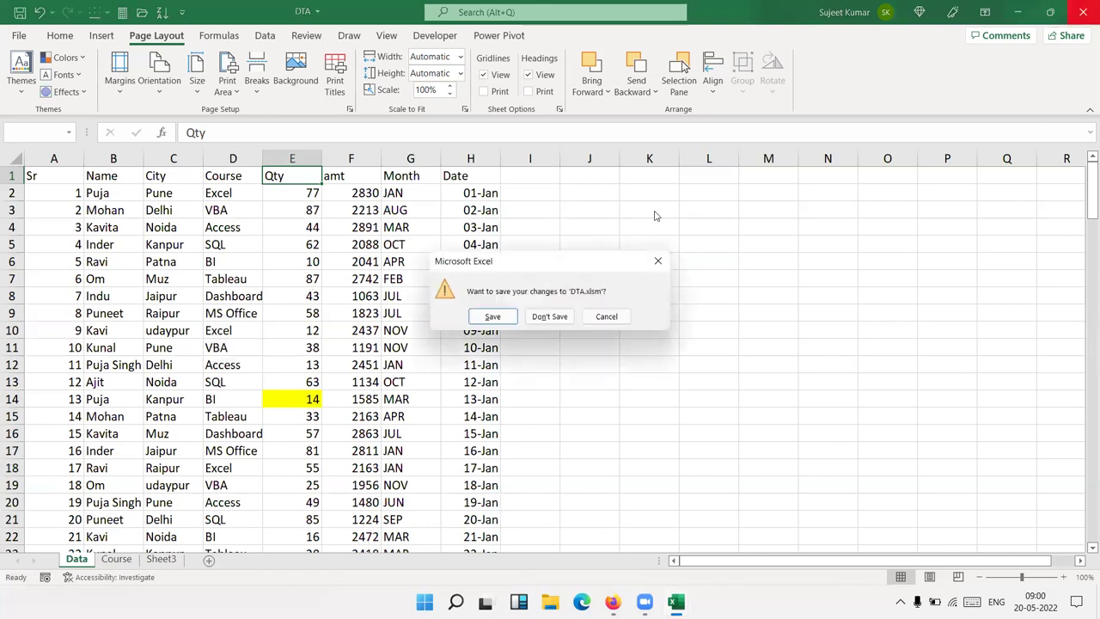
# Save the DTA changes, then add City as a report filter in Book1's PivotTable
pyautogui.click(486, 319)
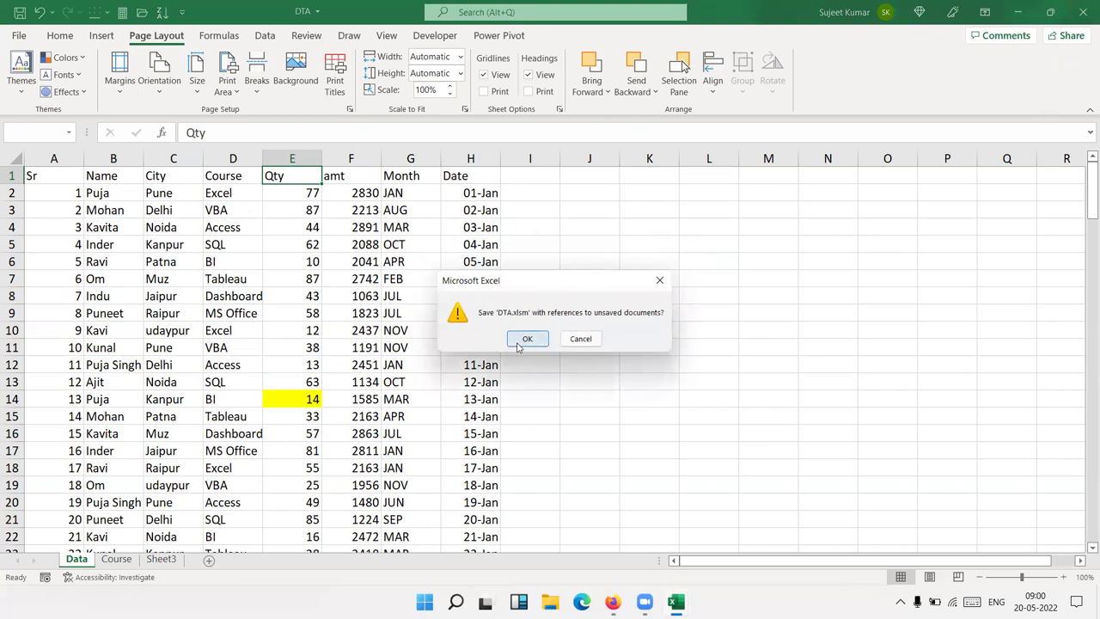
pyautogui.click(521, 342)
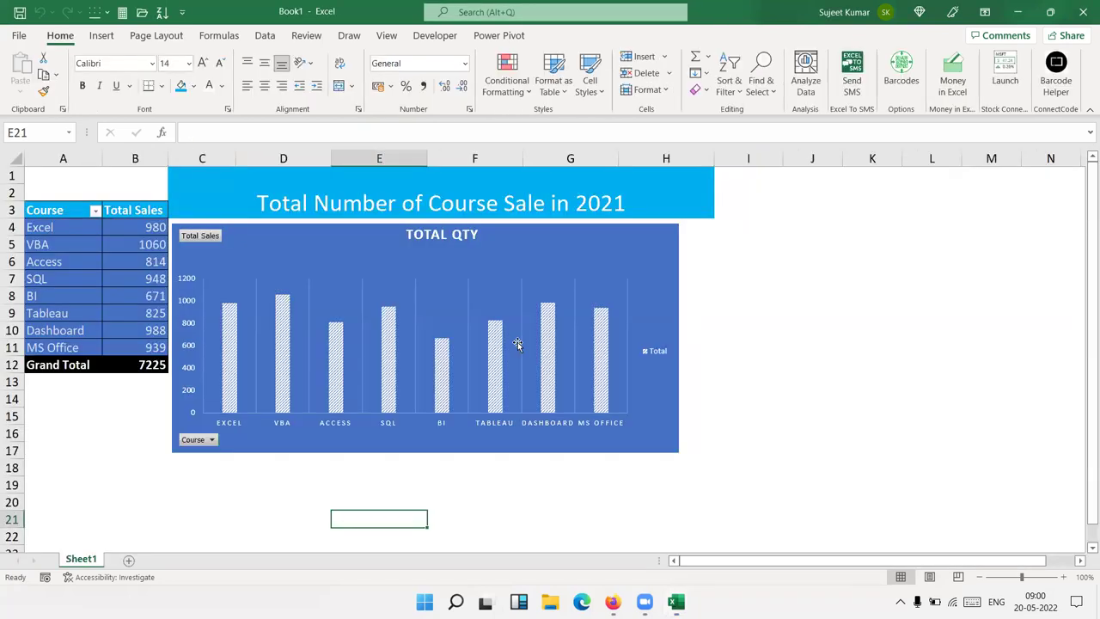
pyautogui.click(123, 397)
pyautogui.click(135, 295)
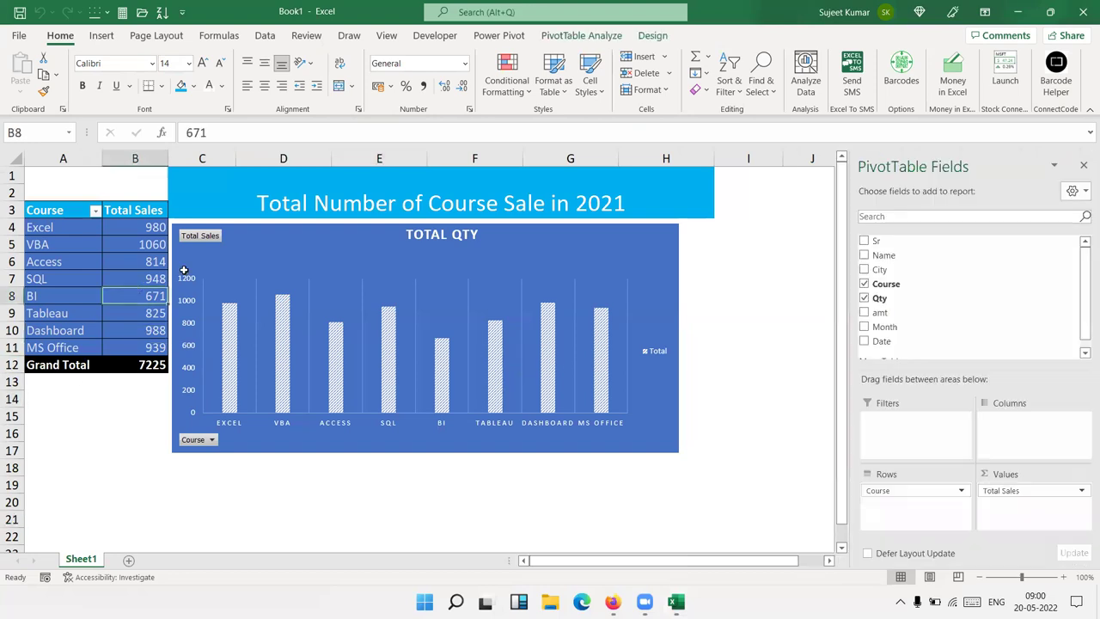
pyautogui.moveTo(880, 269)
pyautogui.mouseDown()
pyautogui.moveTo(1029, 437)
pyautogui.moveTo(925, 429)
pyautogui.moveTo(900, 318)
pyautogui.mouseUp()
# Drill into the 7225 grand total to list its source records on a new sheet
pyautogui.click(138, 366)
pyautogui.doubleClick(138, 366)
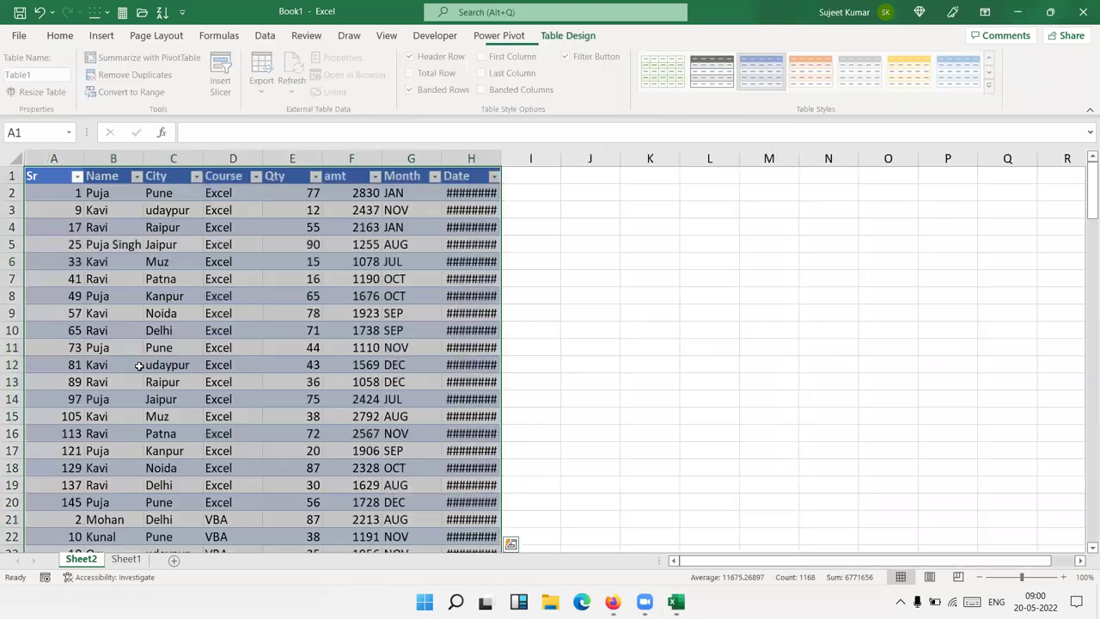
pyautogui.scroll(-19, 391, 330)
pyautogui.scroll(-5, 391, 330)
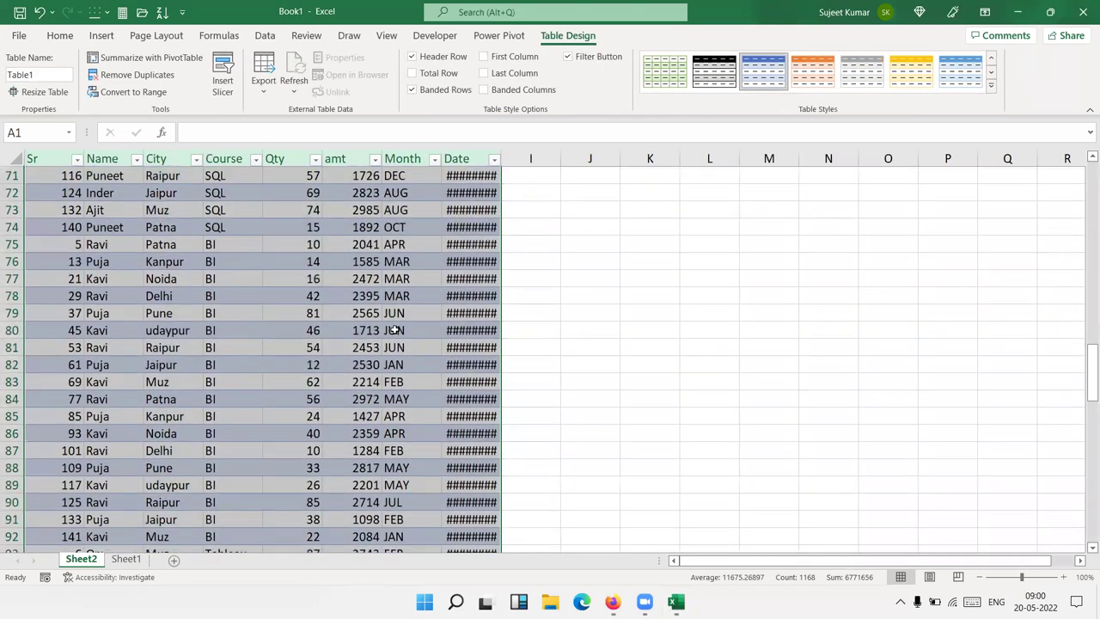
pyautogui.scroll(10, 154, 474)
# Permanently delete the drill-down Sheet2
pyautogui.rightClick(100, 562)
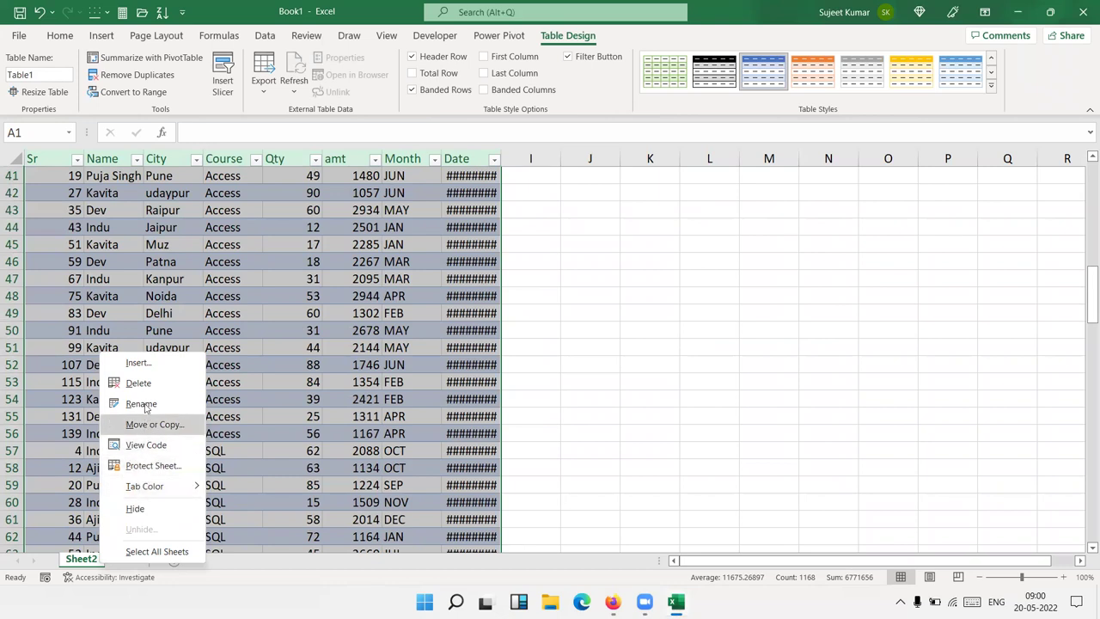
pyautogui.click(139, 382)
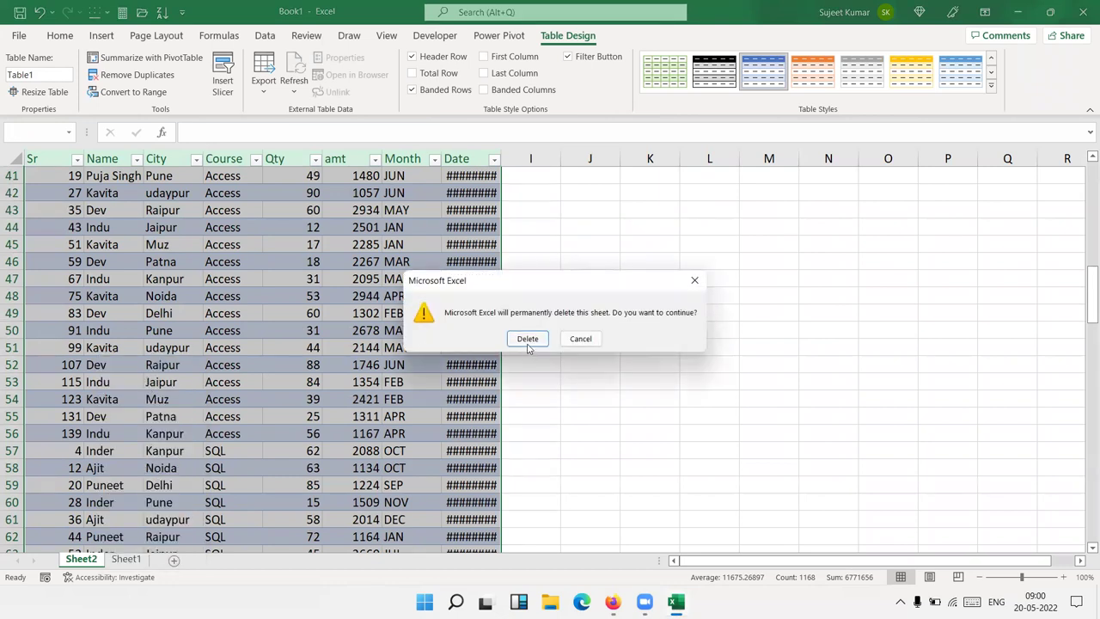
pyautogui.click(526, 342)
# In PivotTable Options, turn off Save source data with file and Enable show details
pyautogui.rightClick(106, 309)
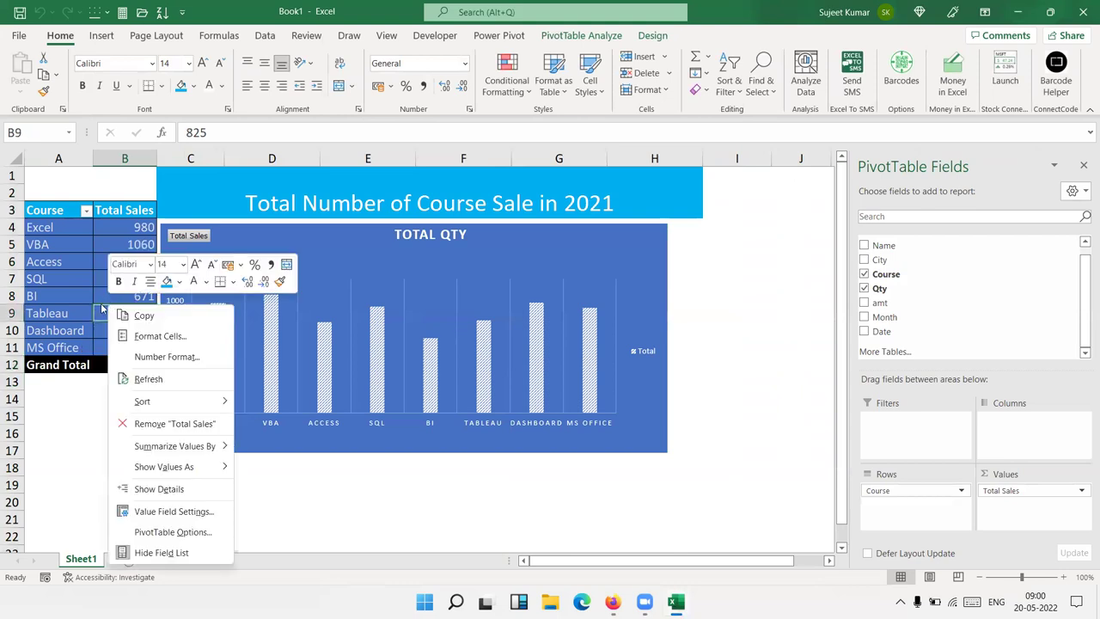
pyautogui.click(182, 533)
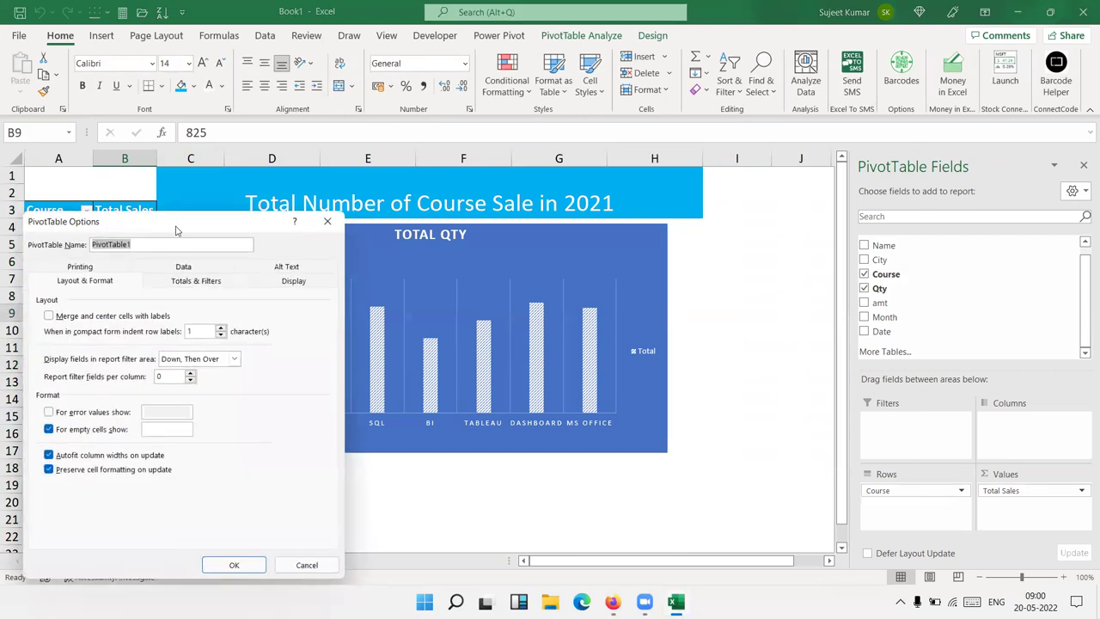
pyautogui.moveTo(189, 225); pyautogui.dragTo(524, 152)
pyautogui.click(519, 191)
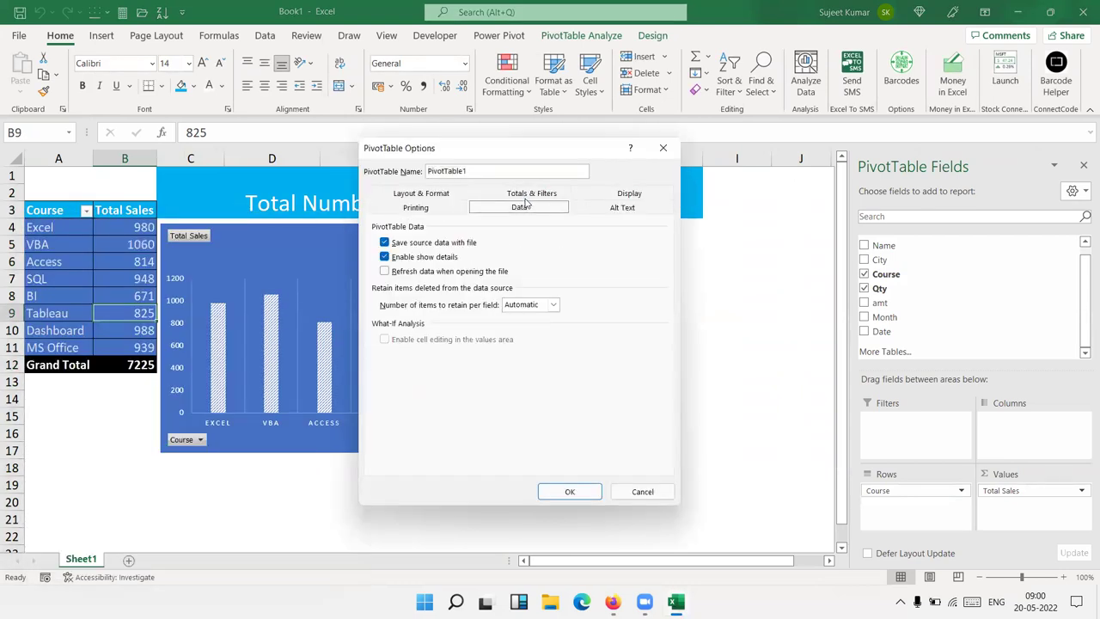
pyautogui.click(425, 246)
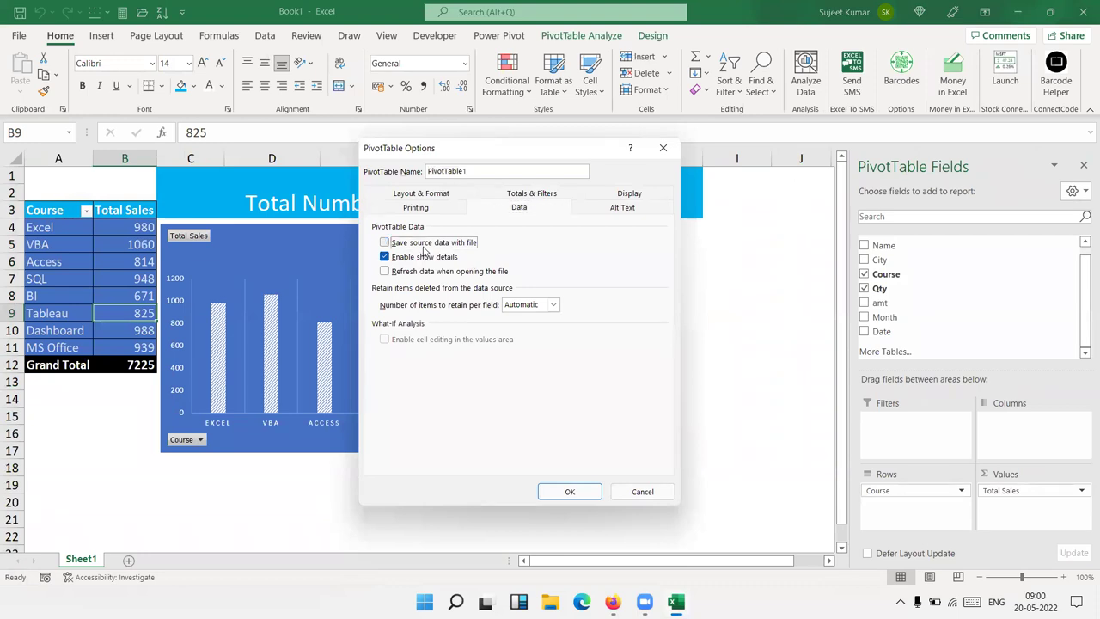
pyautogui.click(424, 258)
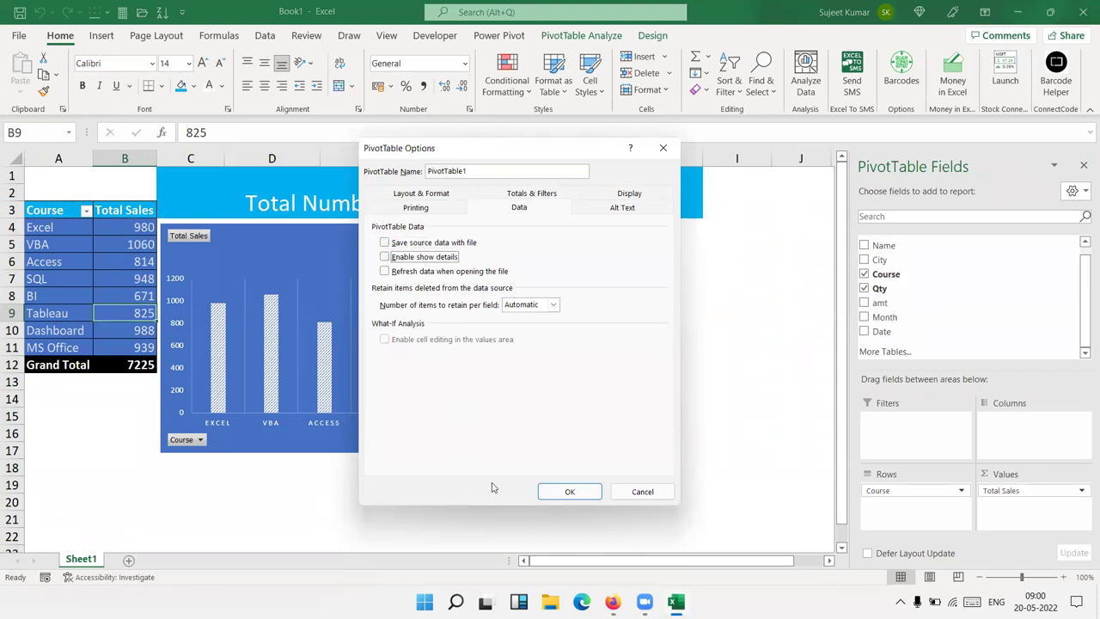
pyautogui.click(570, 492)
# Confirm the 7225 grand total can no longer be drilled into
pyautogui.click(137, 369)
pyautogui.doubleClick(137, 369)
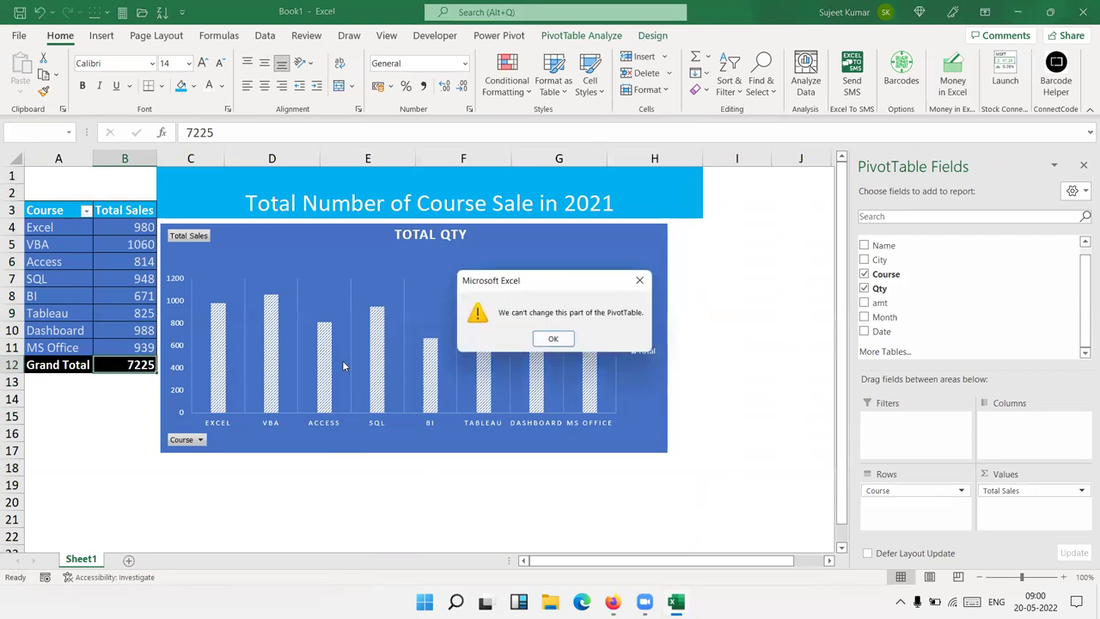
pyautogui.click(553, 337)
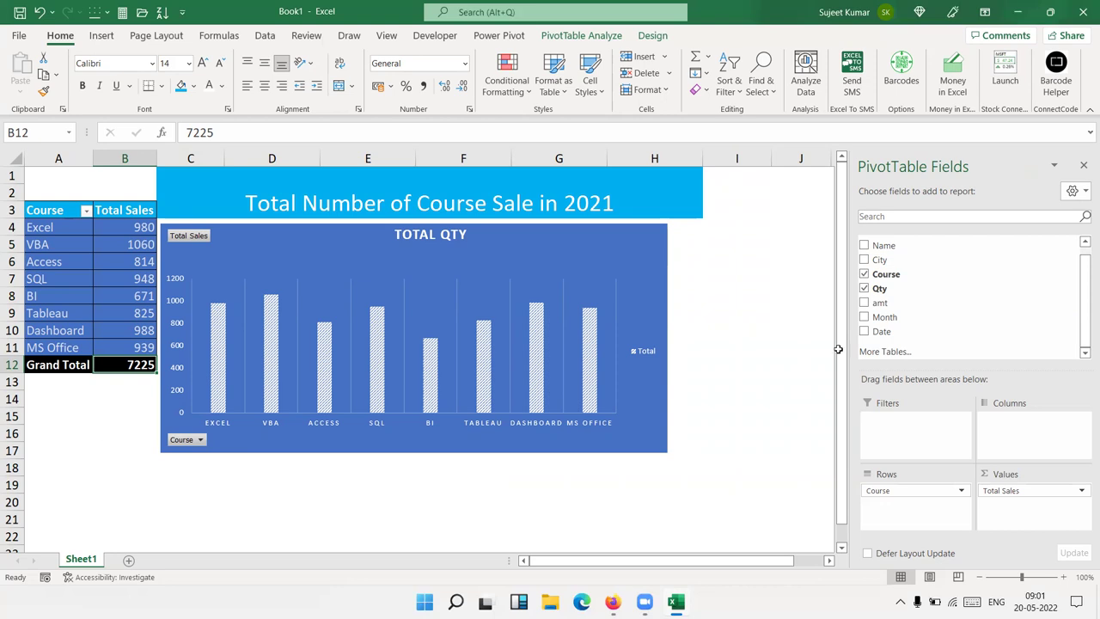
# Close Book1 without saving, then relaunch Excel from Windows search
pyautogui.click(1080, 14)
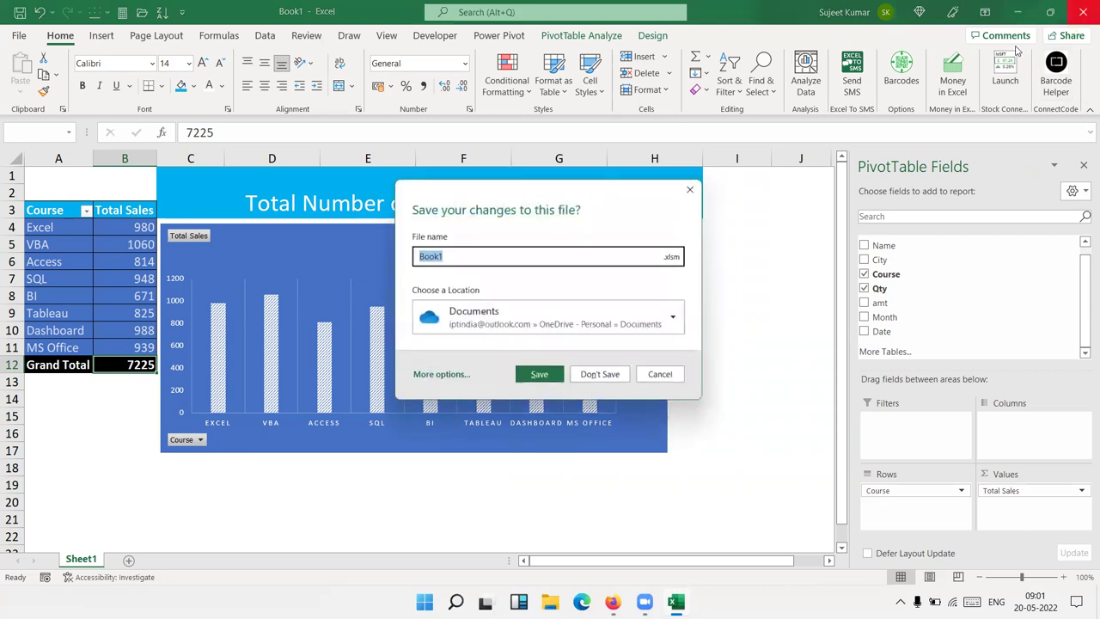
pyautogui.click(613, 383)
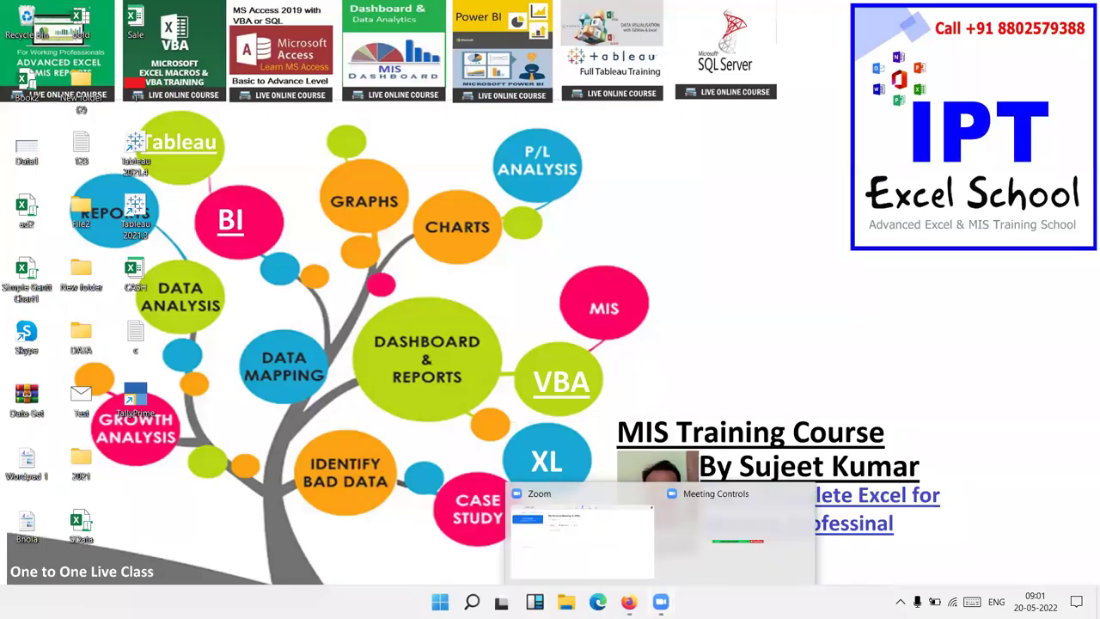
pyautogui.press('super')
pyautogui.write('excel')
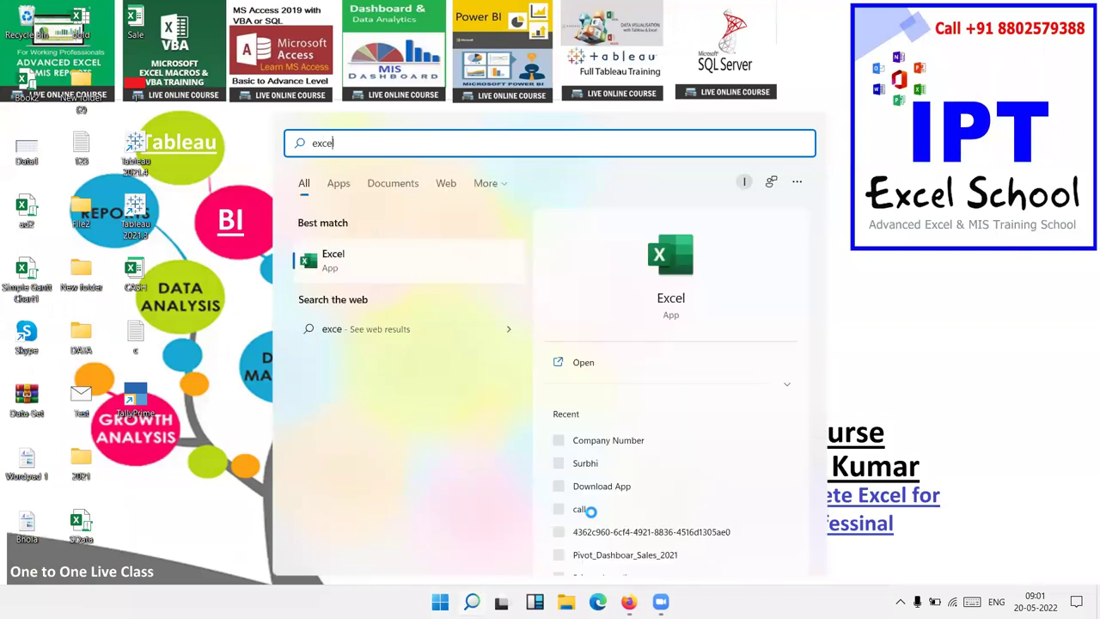
pyautogui.click(659, 257)
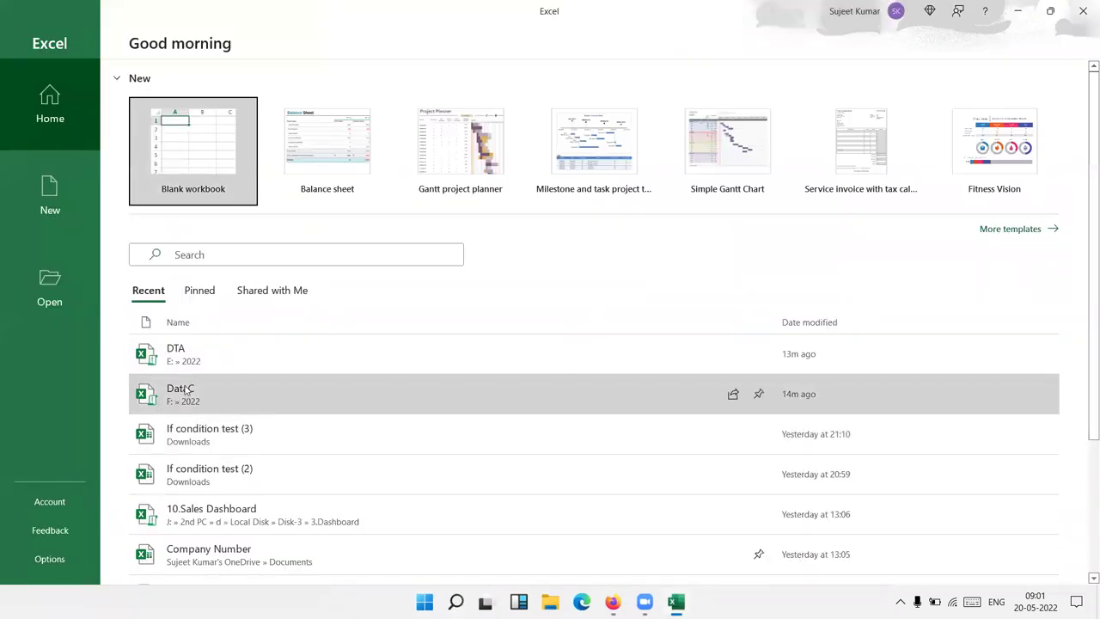
# Open DTA and insert a PivotTable from its data on a new worksheet
pyautogui.click(212, 363)
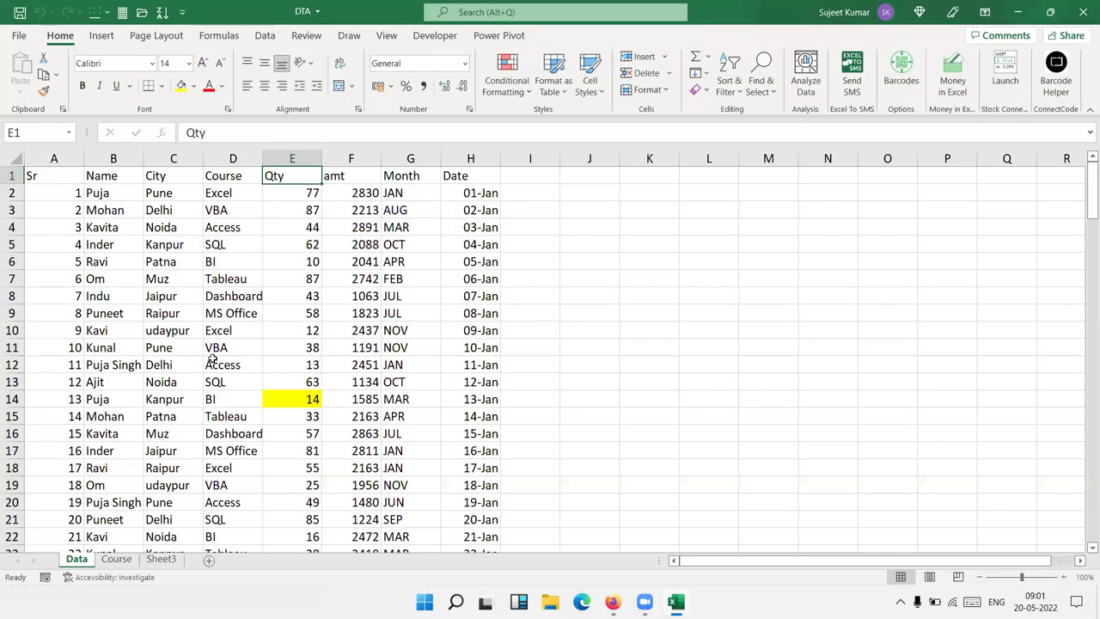
pyautogui.click(65, 178)
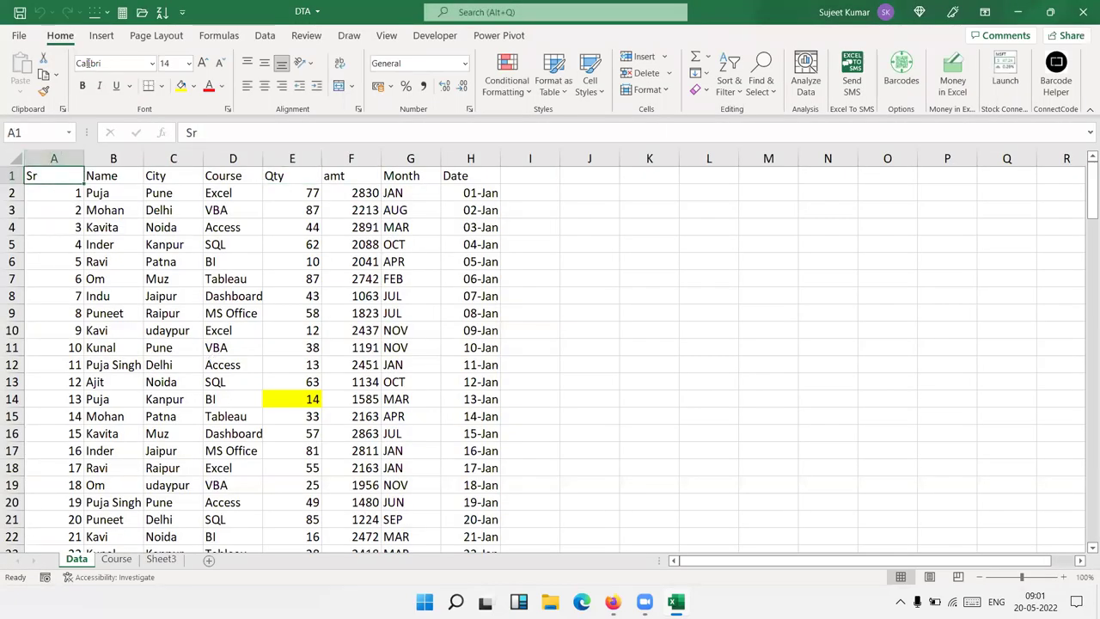
pyautogui.click(107, 37)
pyautogui.click(21, 64)
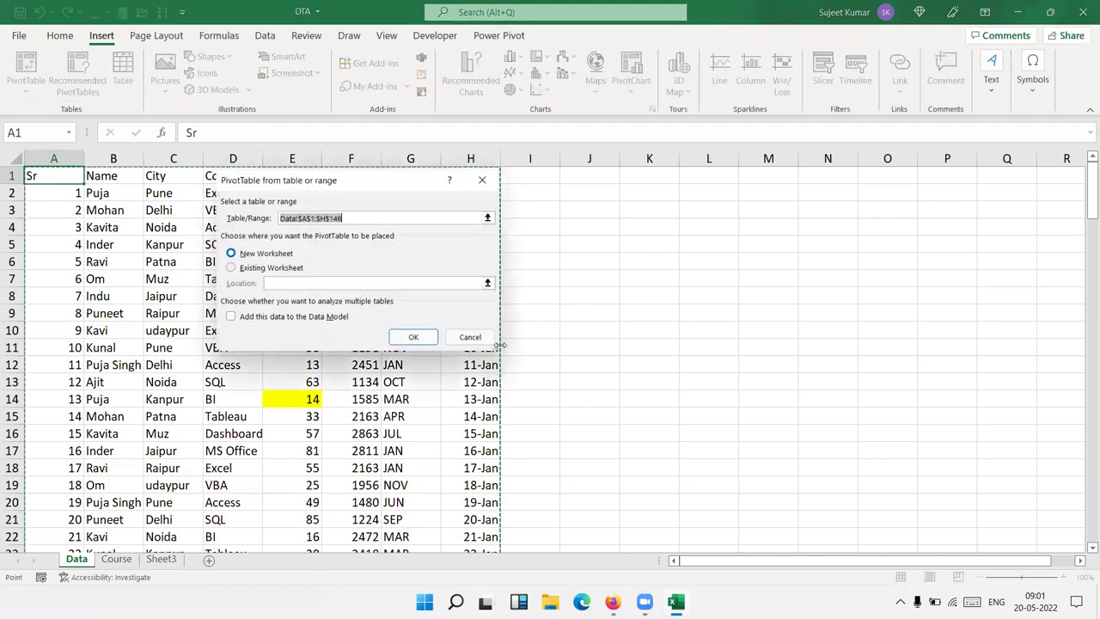
pyautogui.click(414, 337)
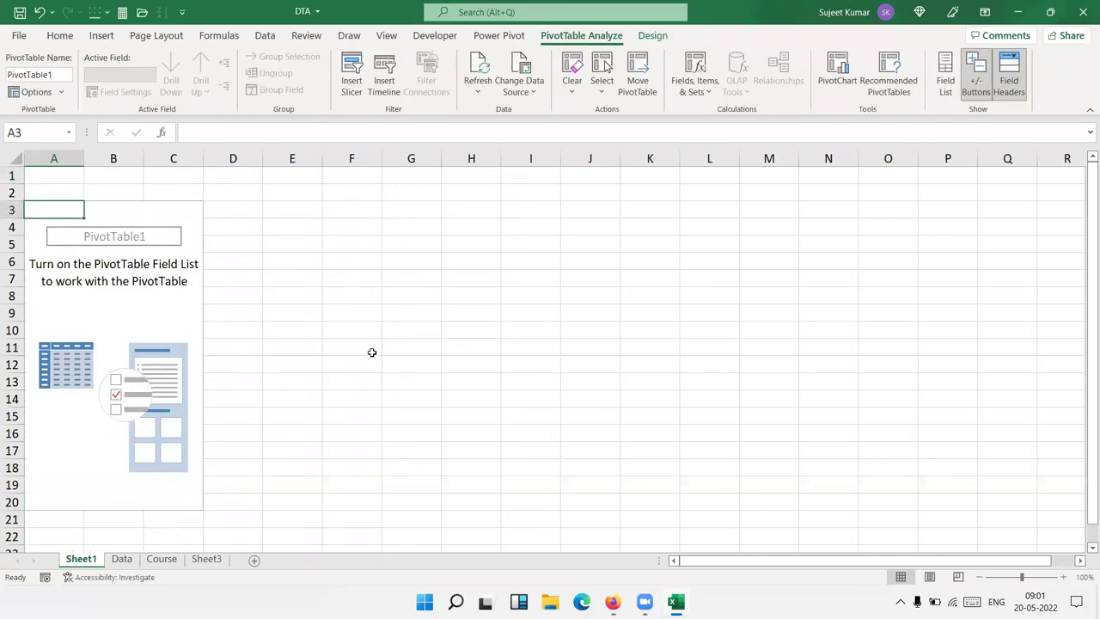
# Put Course in the rows and Sum of amt in the values
pyautogui.click(198, 313)
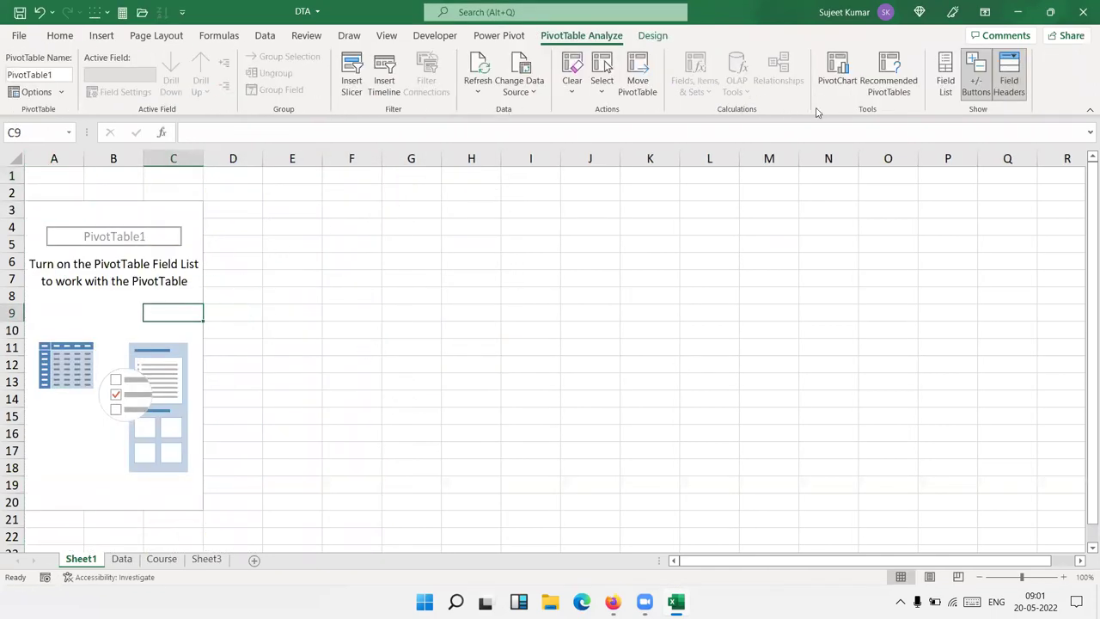
pyautogui.click(944, 79)
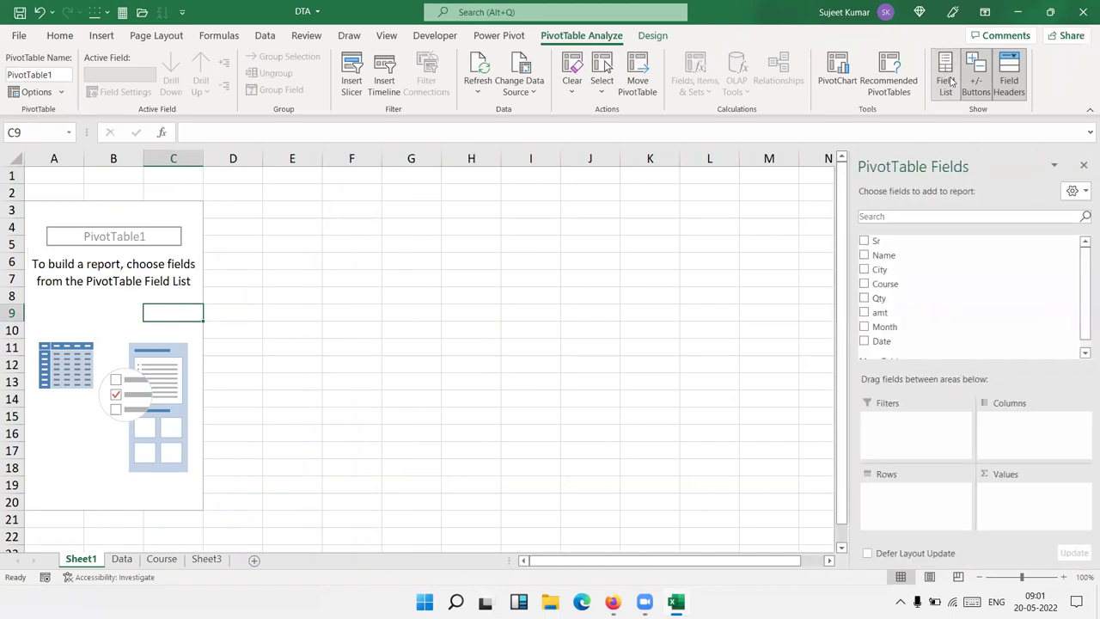
pyautogui.moveTo(925, 286); pyautogui.dragTo(920, 498)
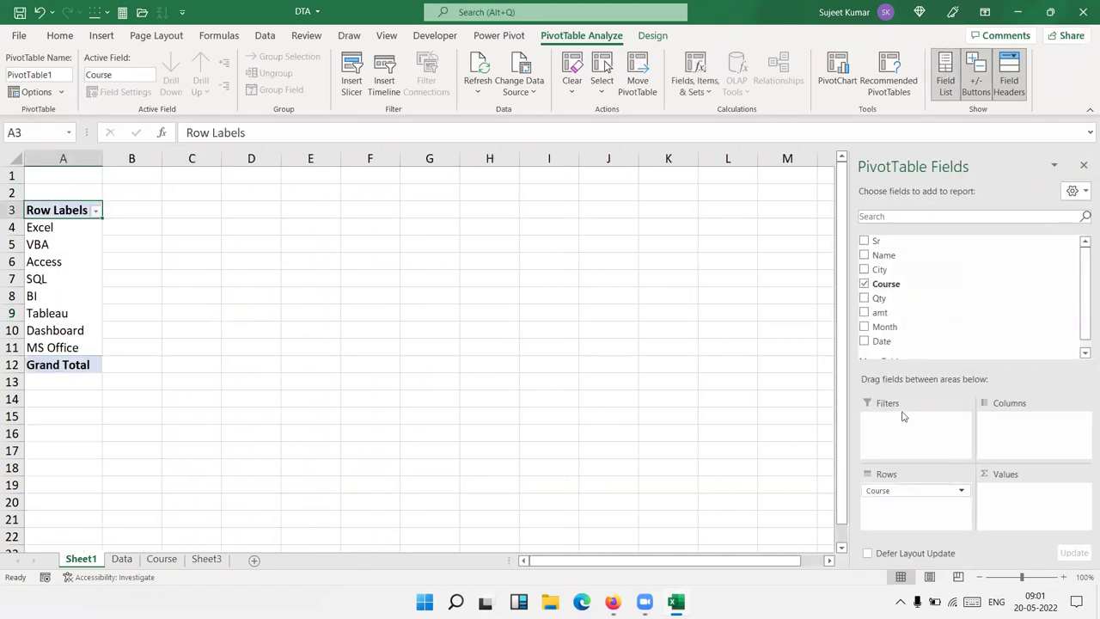
pyautogui.moveTo(899, 313); pyautogui.dragTo(999, 492)
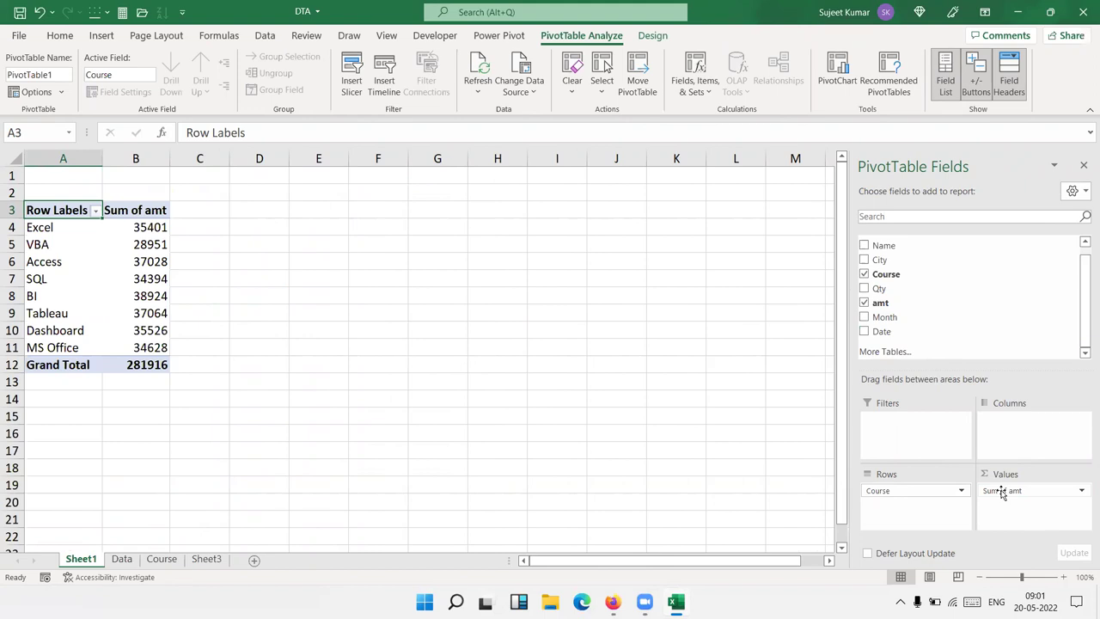
# Add City to the pivot columns, then select the city headers from Pune to udaypur
pyautogui.moveTo(880, 260); pyautogui.dragTo(1033, 424)
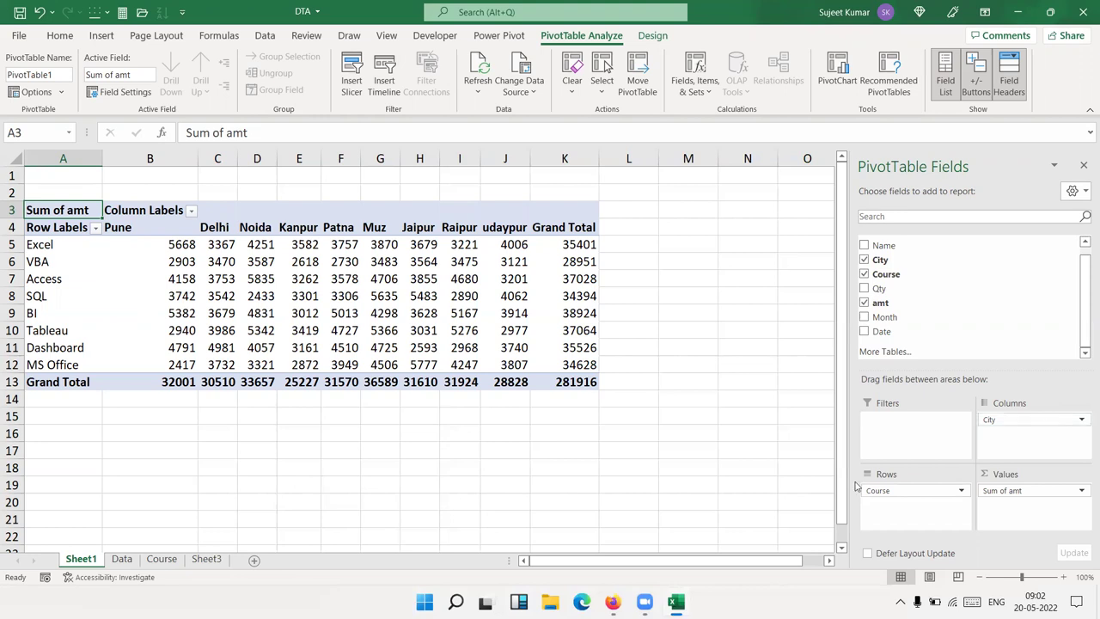
pyautogui.click(154, 231)
pyautogui.moveTo(154, 231); pyautogui.dragTo(505, 227)
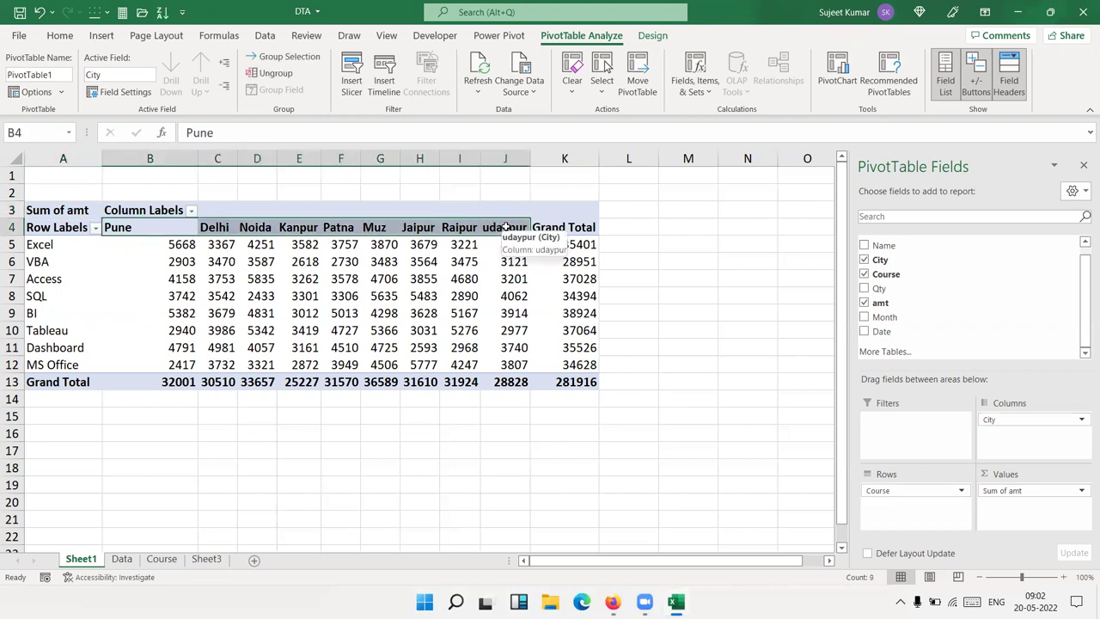
pyautogui.click(475, 331)
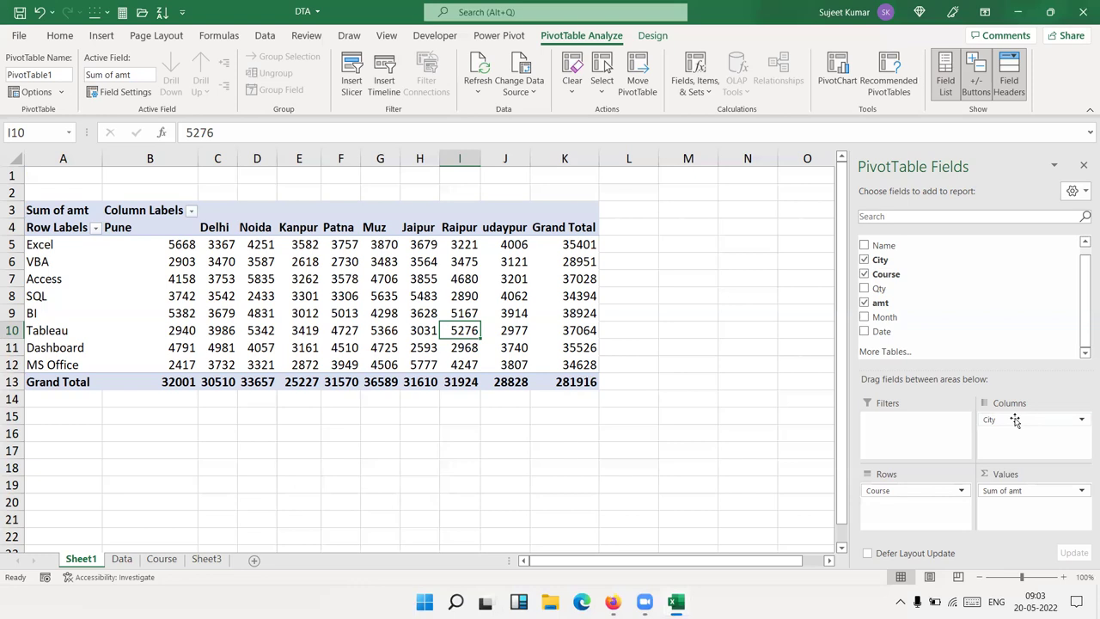
# Move City from the columns into the rows, nested under Course
pyautogui.moveTo(1015, 419)
pyautogui.mouseDown()
pyautogui.moveTo(936, 527)
pyautogui.moveTo(923, 520)
pyautogui.mouseUp()
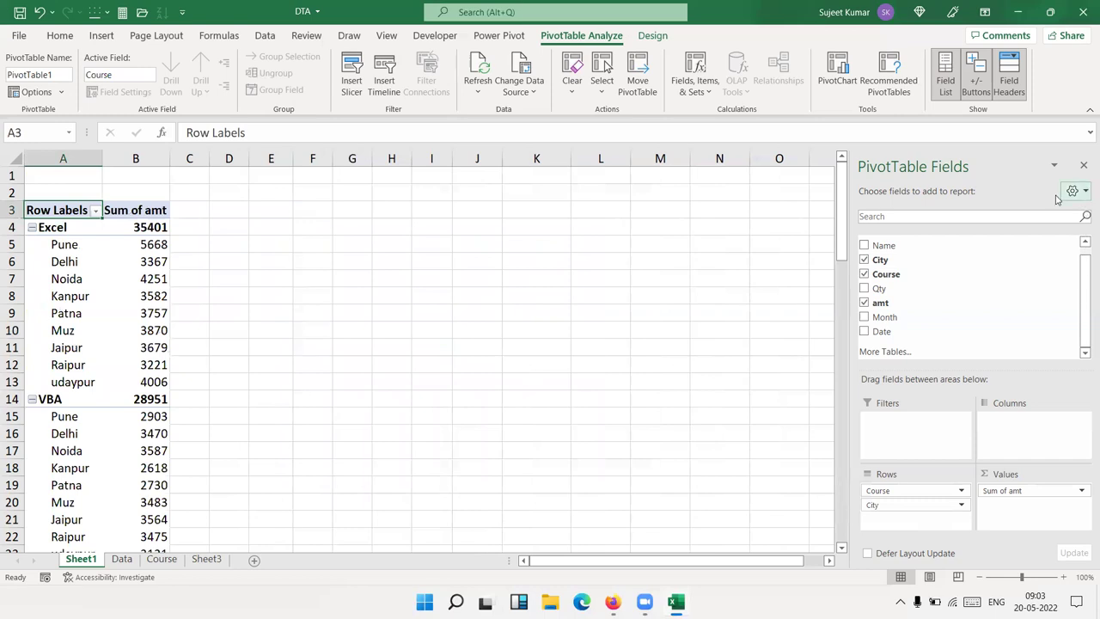
pyautogui.scroll(-20, 84, 352)
pyautogui.scroll(3, 80, 364)
pyautogui.scroll(13, 102, 297)
# Collapse the Course field so each course shows only its total
pyautogui.click(306, 35)
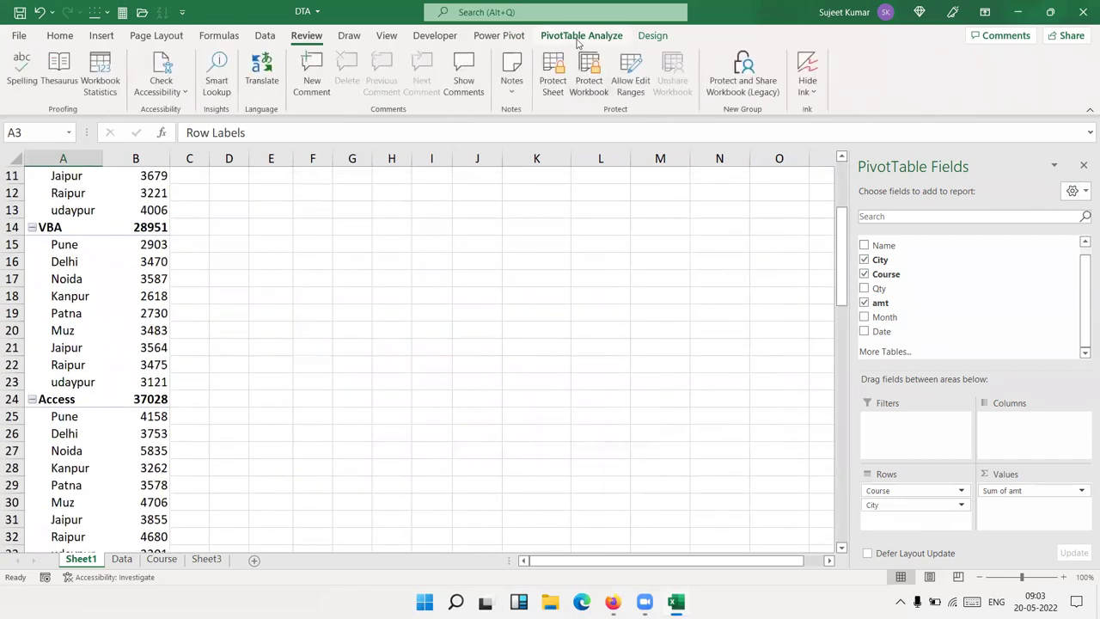
pyautogui.click(577, 38)
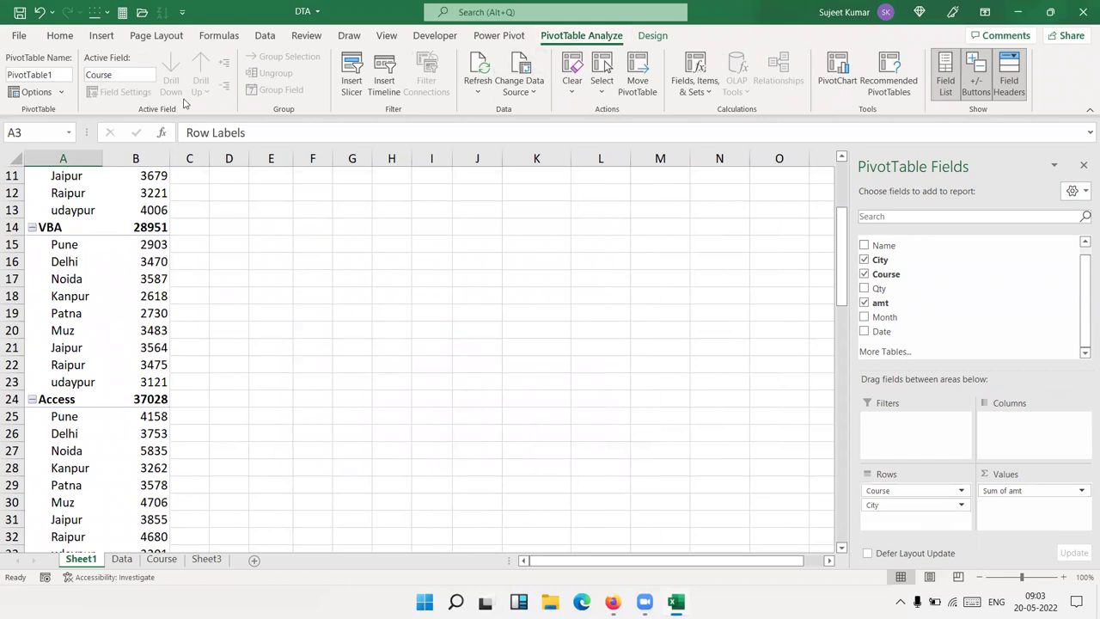
pyautogui.click(62, 227)
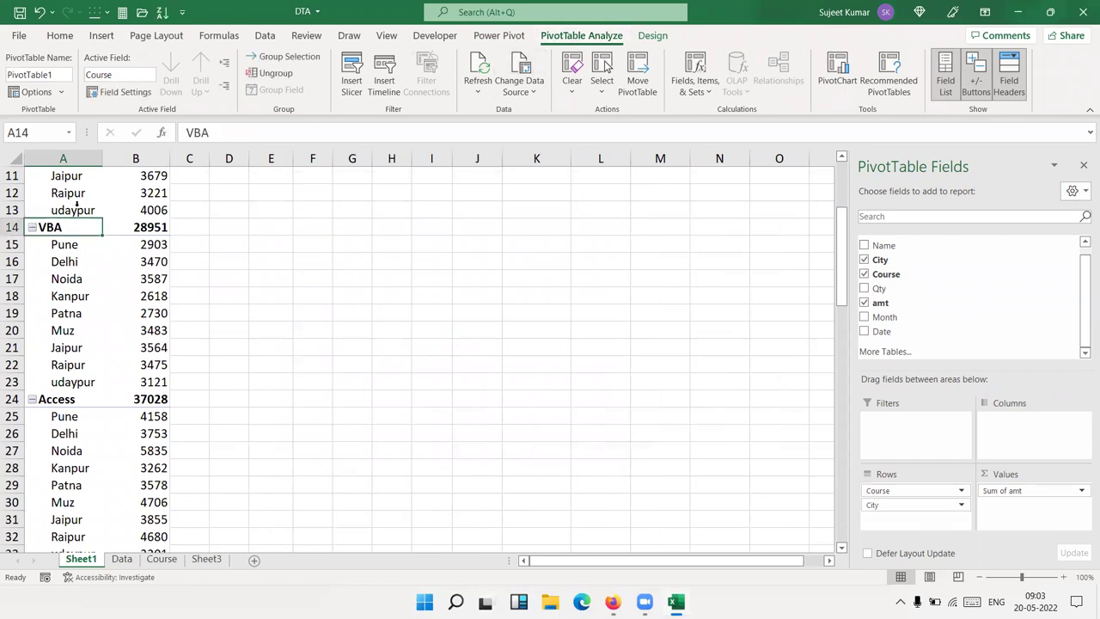
pyautogui.click(224, 86)
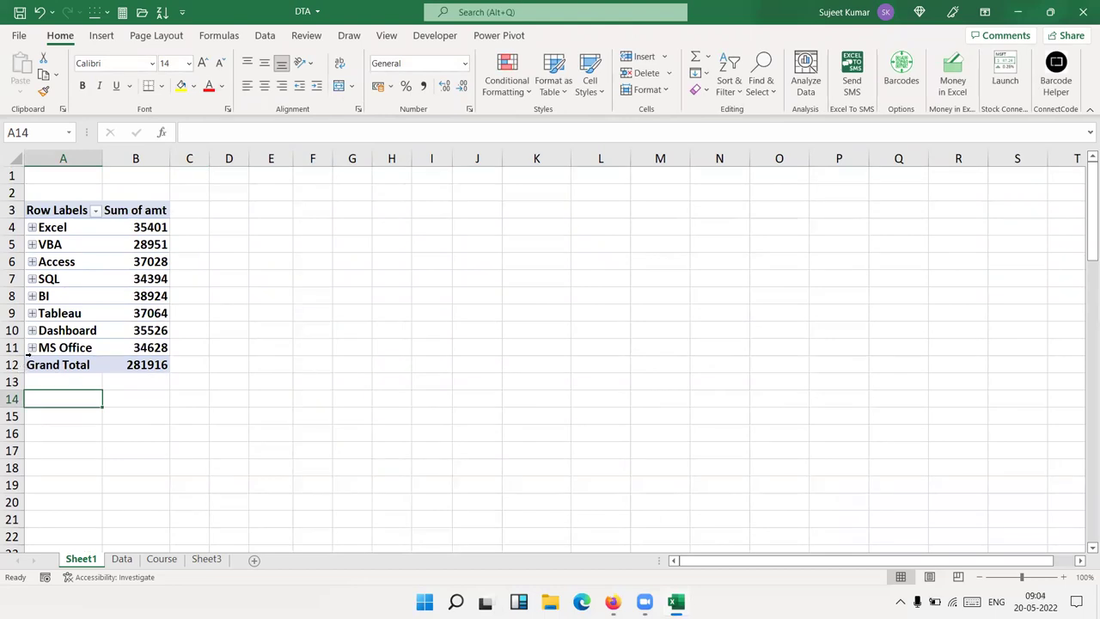
# Use the +/- buttons to expand and collapse the city rows under BI, SQL and Access
pyautogui.click(79, 296)
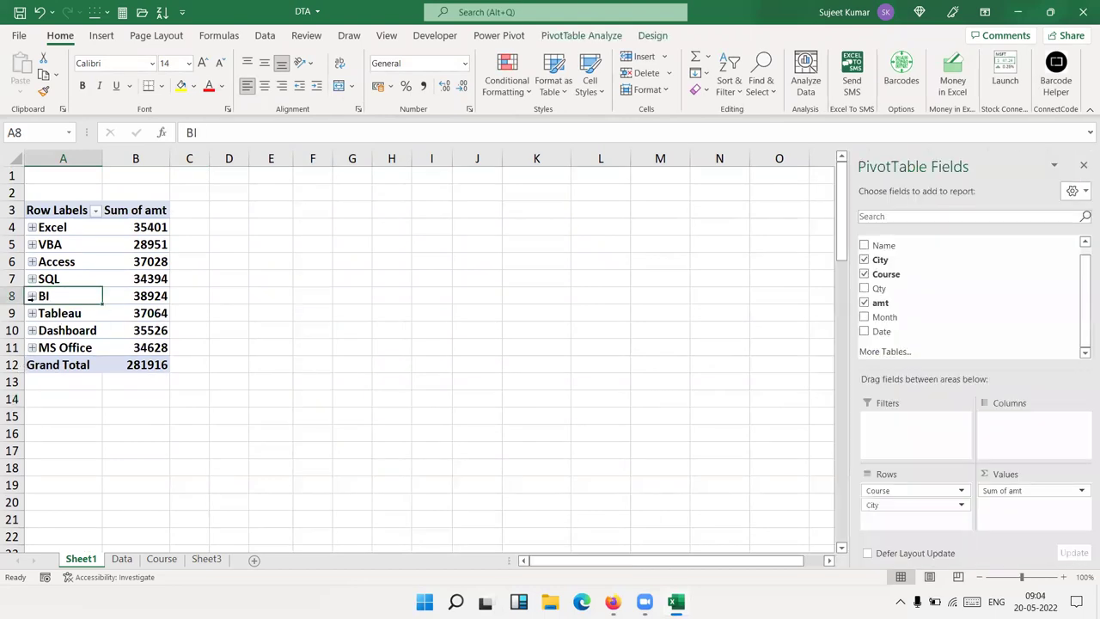
pyautogui.click(32, 295)
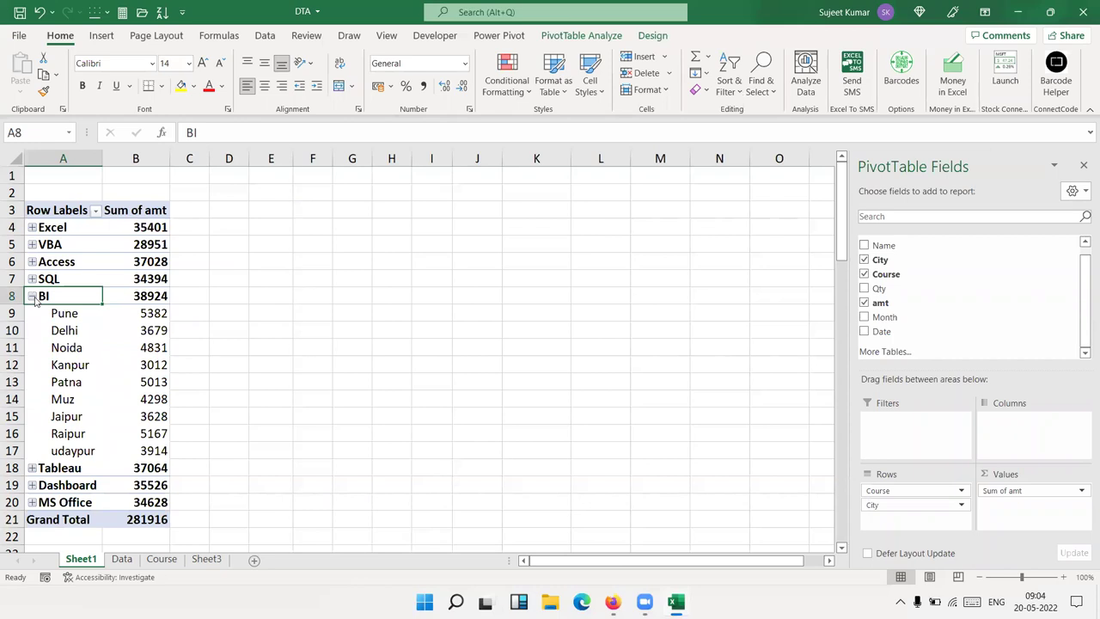
pyautogui.click(33, 297)
pyautogui.click(32, 297)
pyautogui.click(32, 296)
pyautogui.click(33, 296)
pyautogui.click(32, 296)
pyautogui.click(33, 296)
pyautogui.click(32, 297)
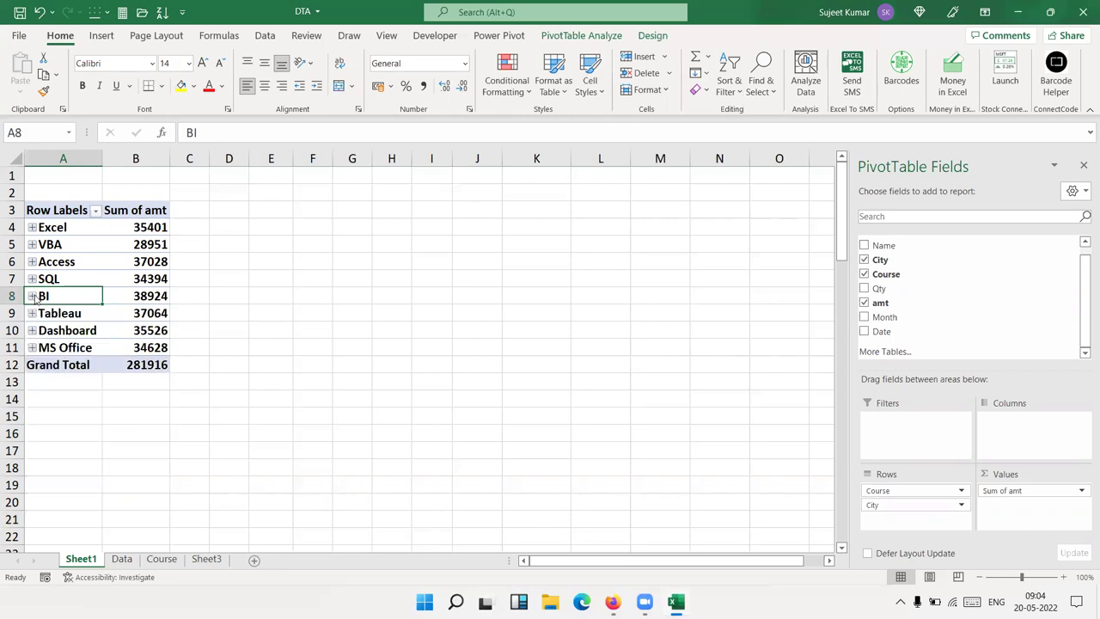
pyautogui.click(33, 279)
pyautogui.click(33, 279)
pyautogui.click(32, 262)
pyautogui.click(33, 262)
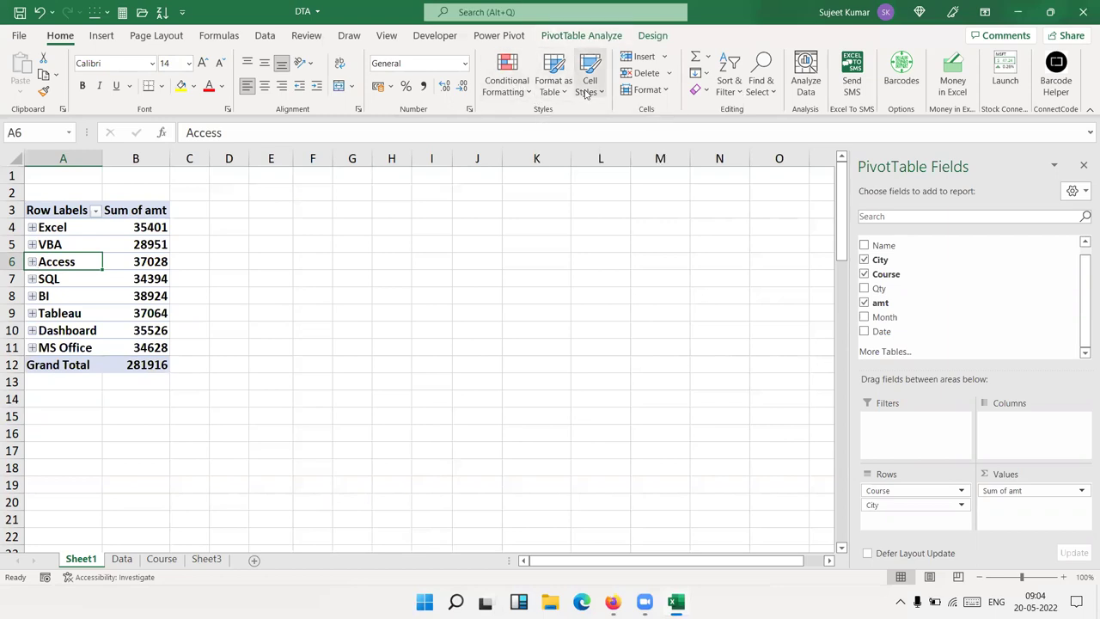
pyautogui.moveTo(111, 257)
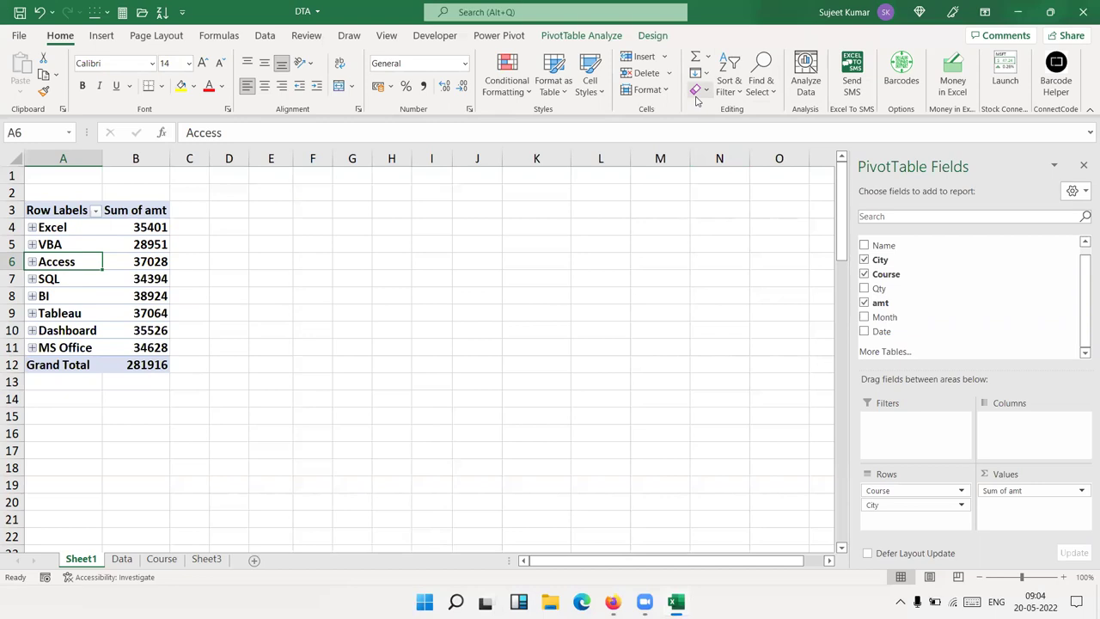
# Expand every course to list its cities, then copy column A's labels
pyautogui.click(581, 36)
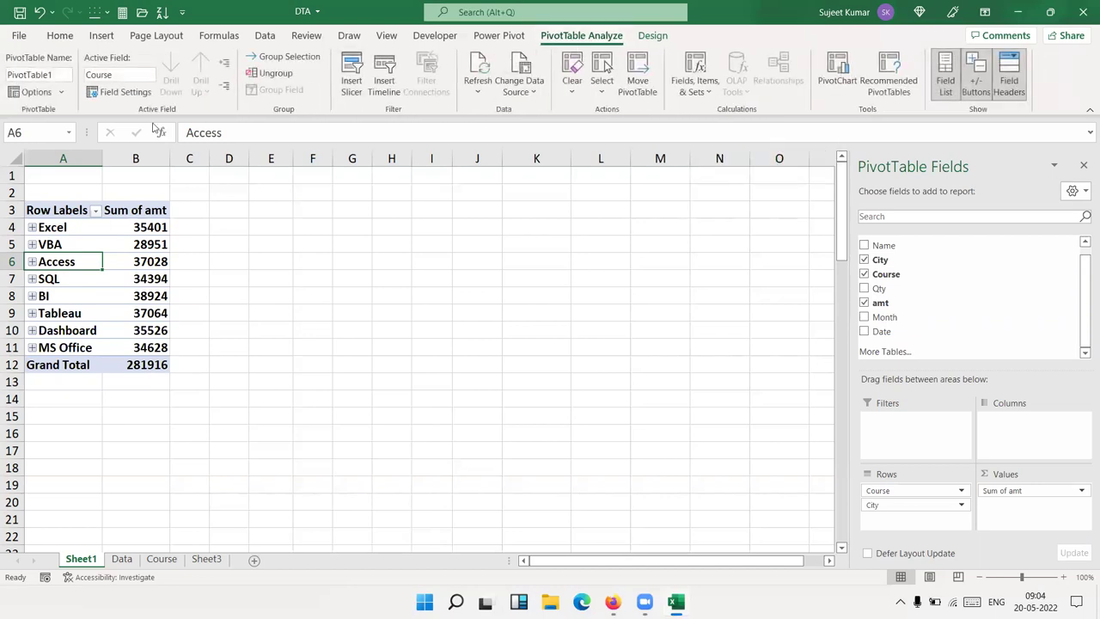
pyautogui.click(224, 63)
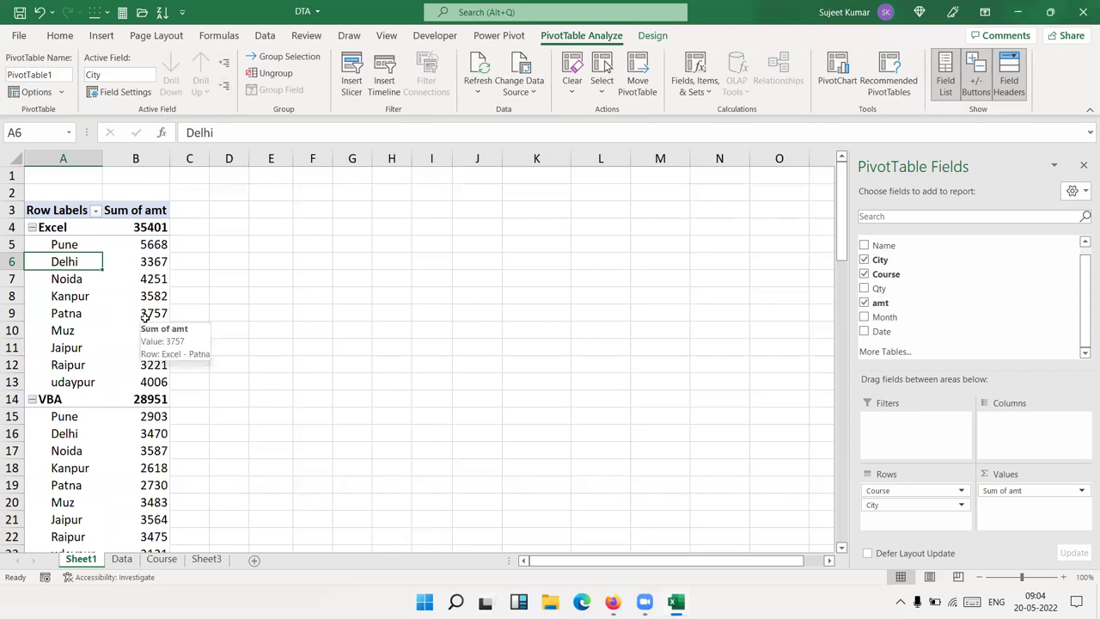
pyautogui.moveTo(154, 244); pyautogui.dragTo(197, 284)
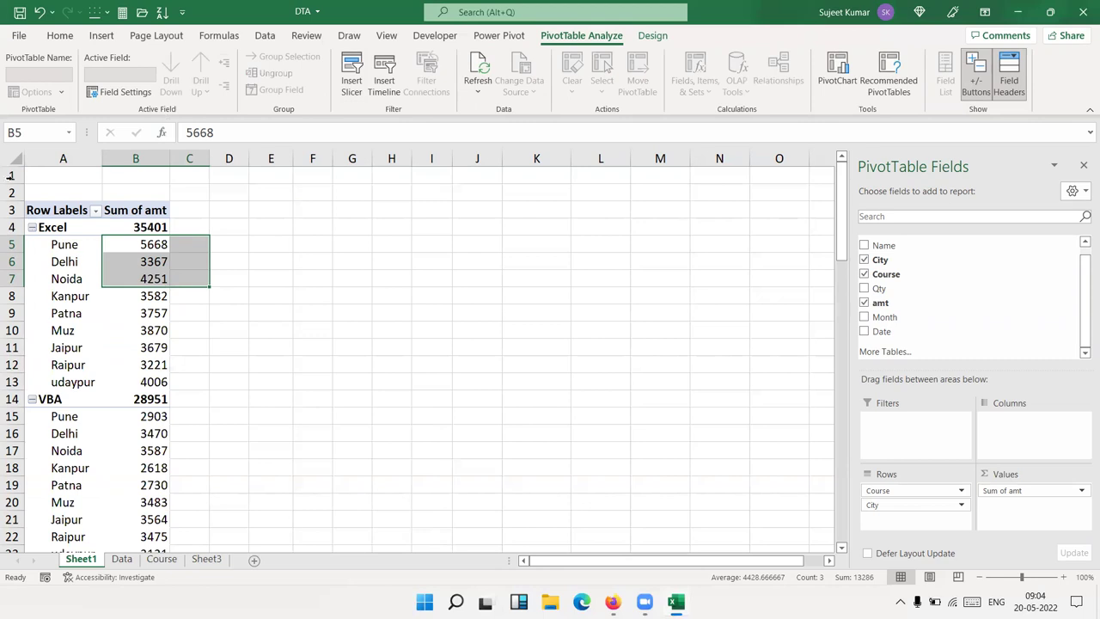
pyautogui.click(30, 158)
pyautogui.hotkey('ctrl', 'c')
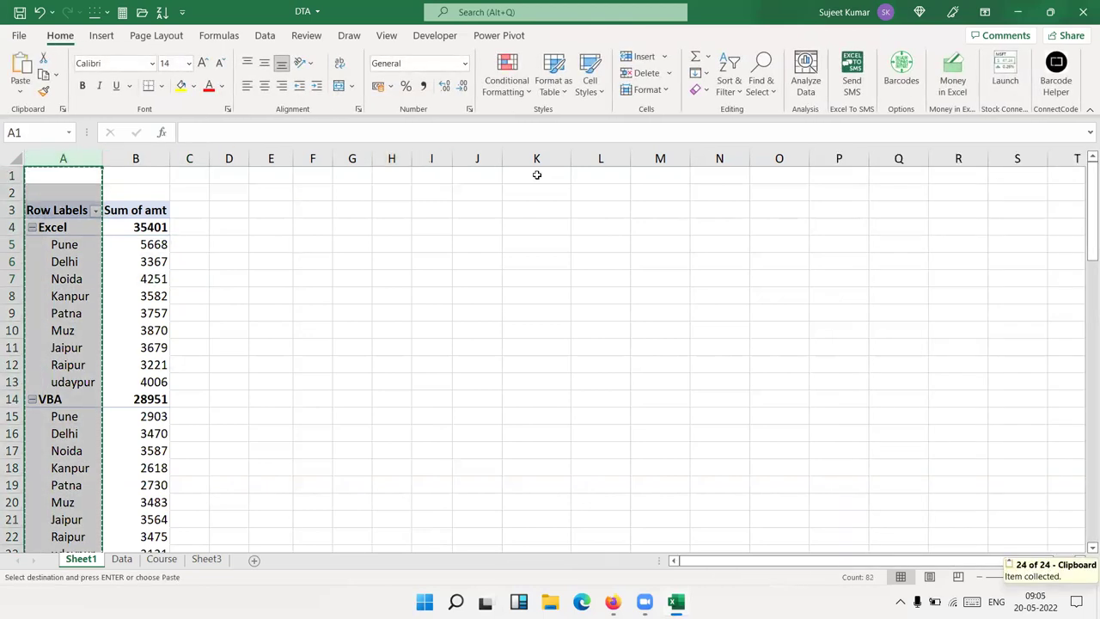
pyautogui.click(530, 175)
pyautogui.hotkey('ctrl', 'v')
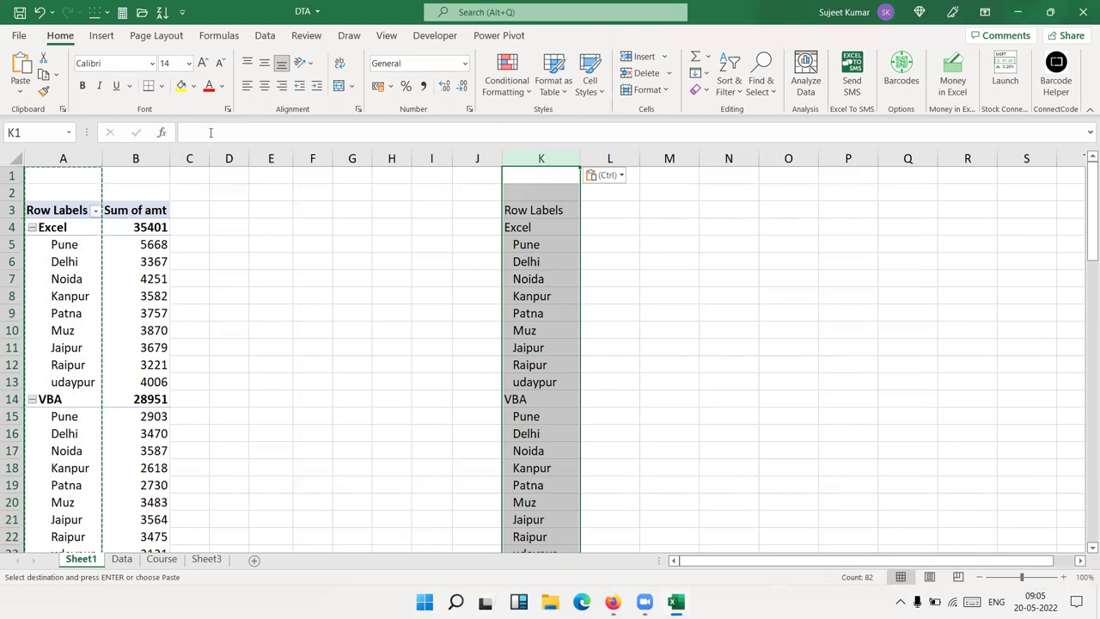
pyautogui.click(246, 88)
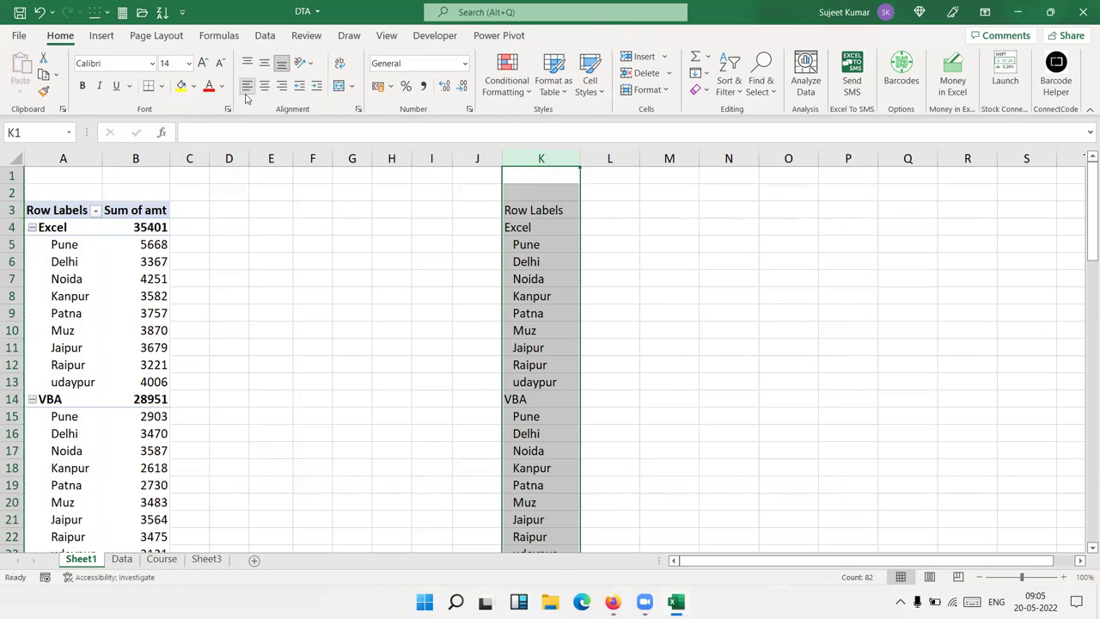
pyautogui.click(246, 92)
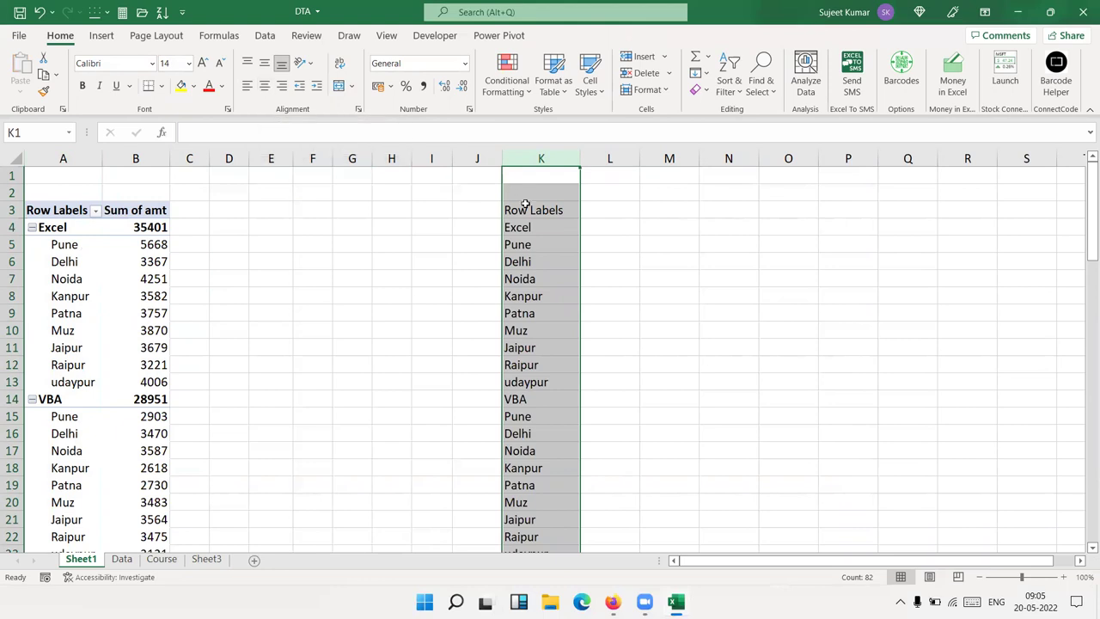
pyautogui.moveTo(461, 208); pyautogui.dragTo(478, 393)
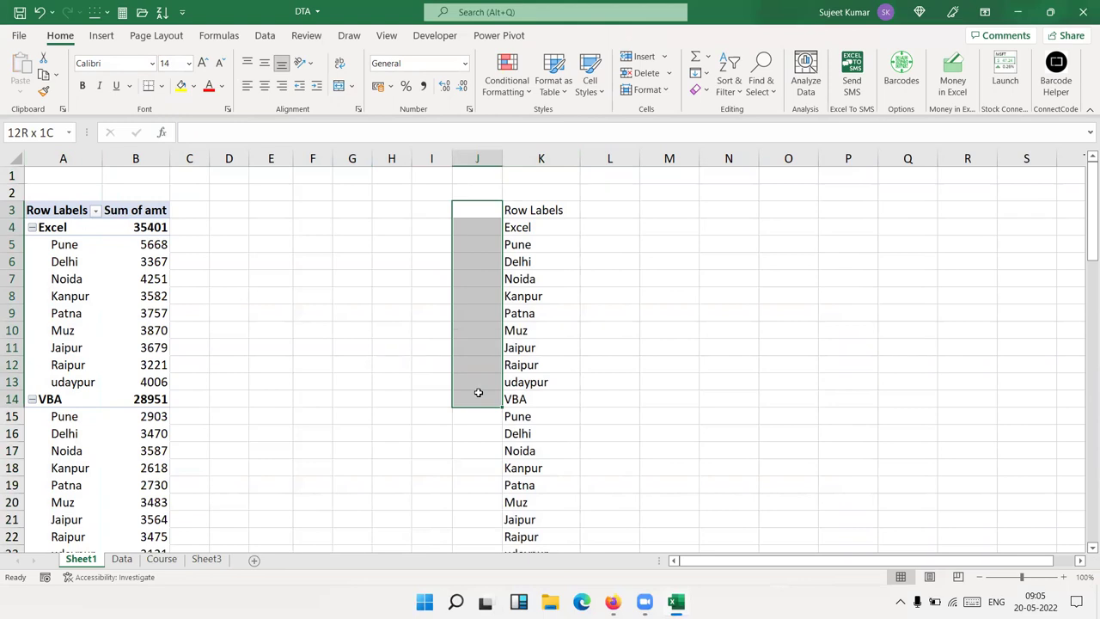
pyautogui.moveTo(524, 192); pyautogui.dragTo(531, 211)
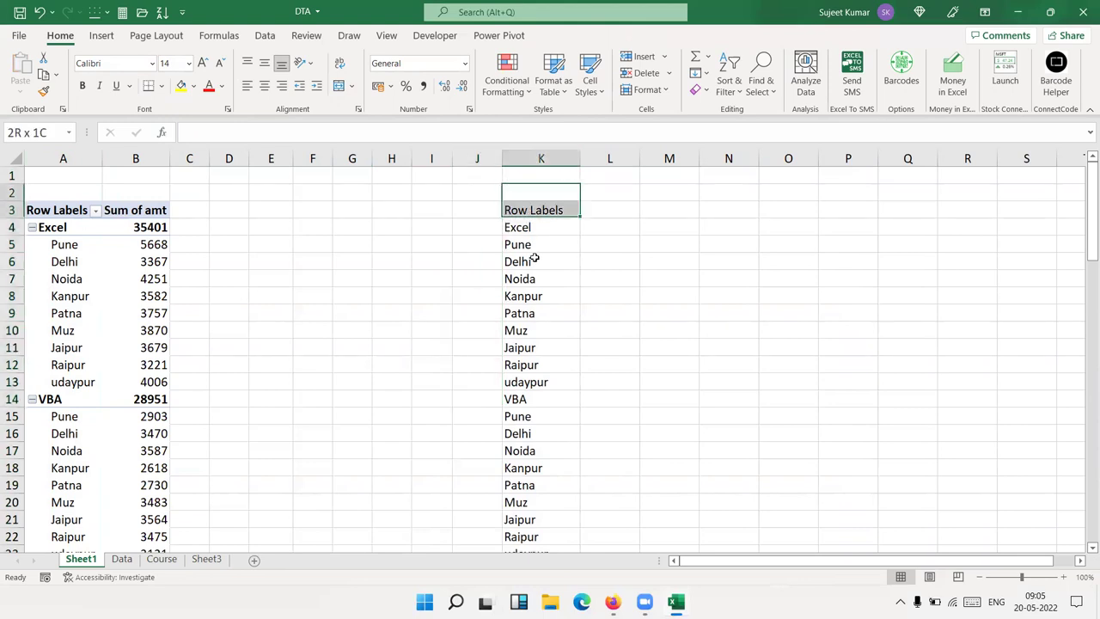
pyautogui.moveTo(534, 258); pyautogui.dragTo(545, 326)
pyautogui.moveTo(587, 206); pyautogui.dragTo(597, 299)
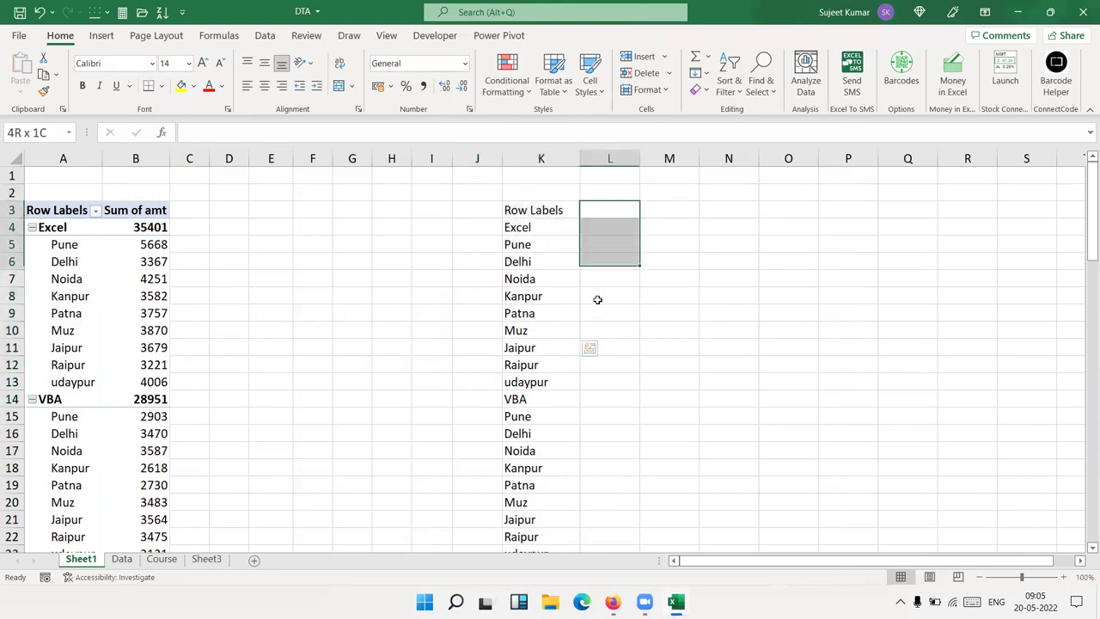
pyautogui.click(480, 176)
pyautogui.hotkey('ctrl', 'shift', 'Down')
pyautogui.hotkey('shift', 'Right')
pyautogui.hotkey('shift', 'Right')
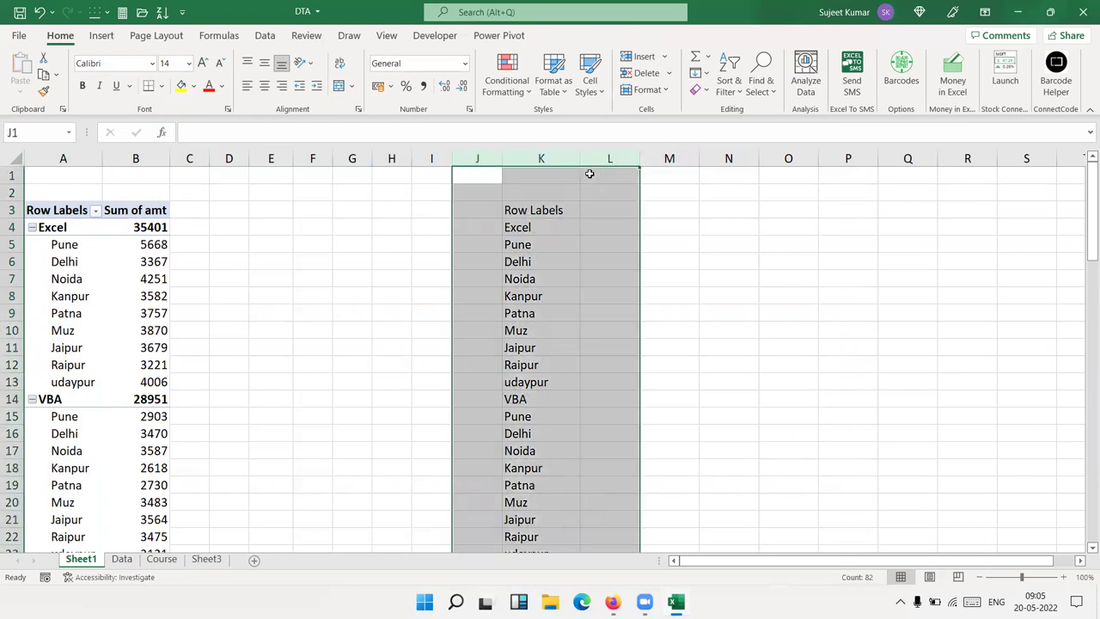
pyautogui.press('Delete')
pyautogui.click(75, 280)
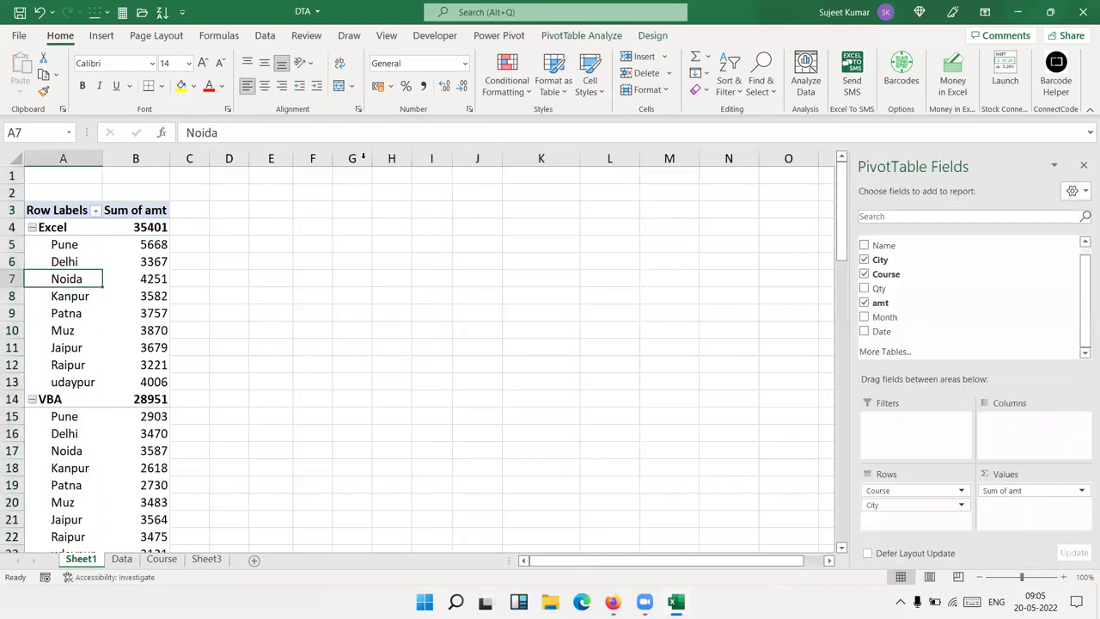
# Switch the PivotTable report layout to tabular form
pyautogui.click(653, 38)
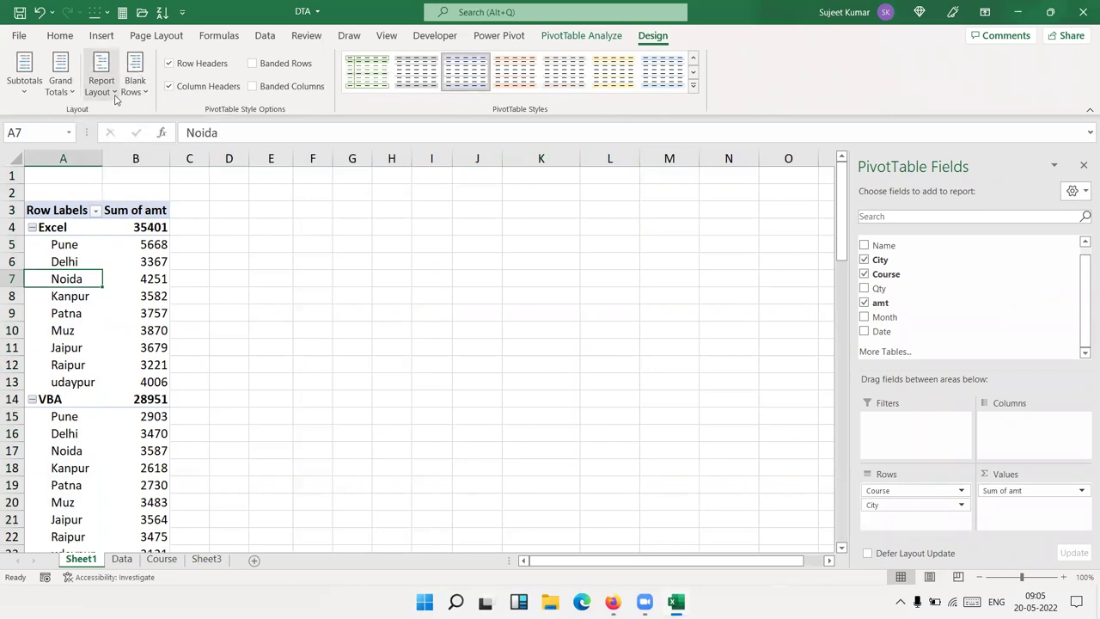
pyautogui.click(114, 96)
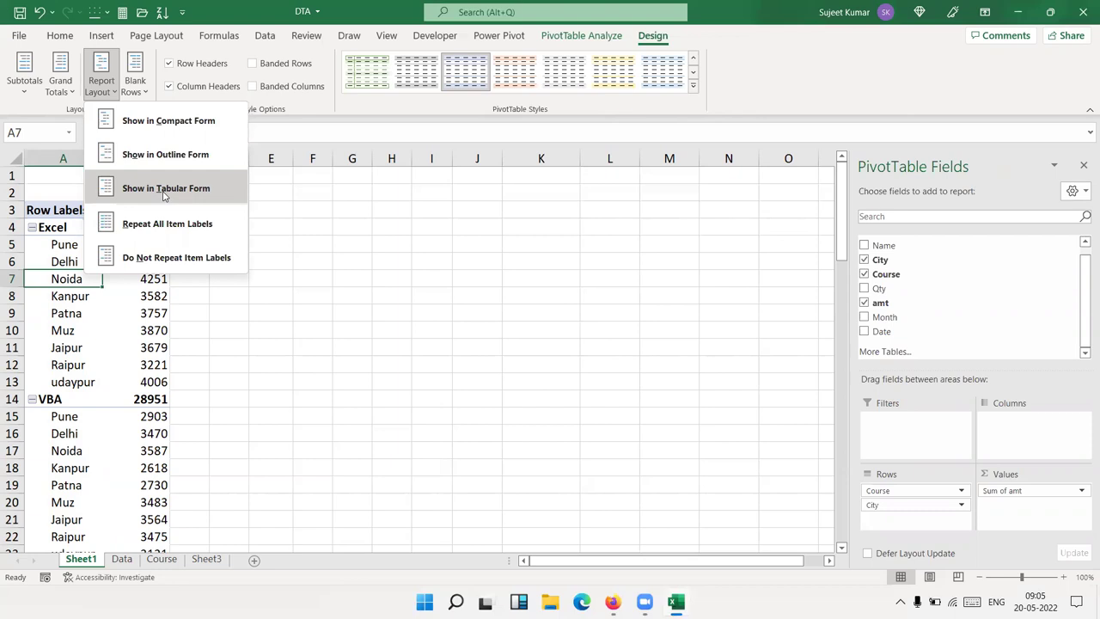
pyautogui.click(164, 188)
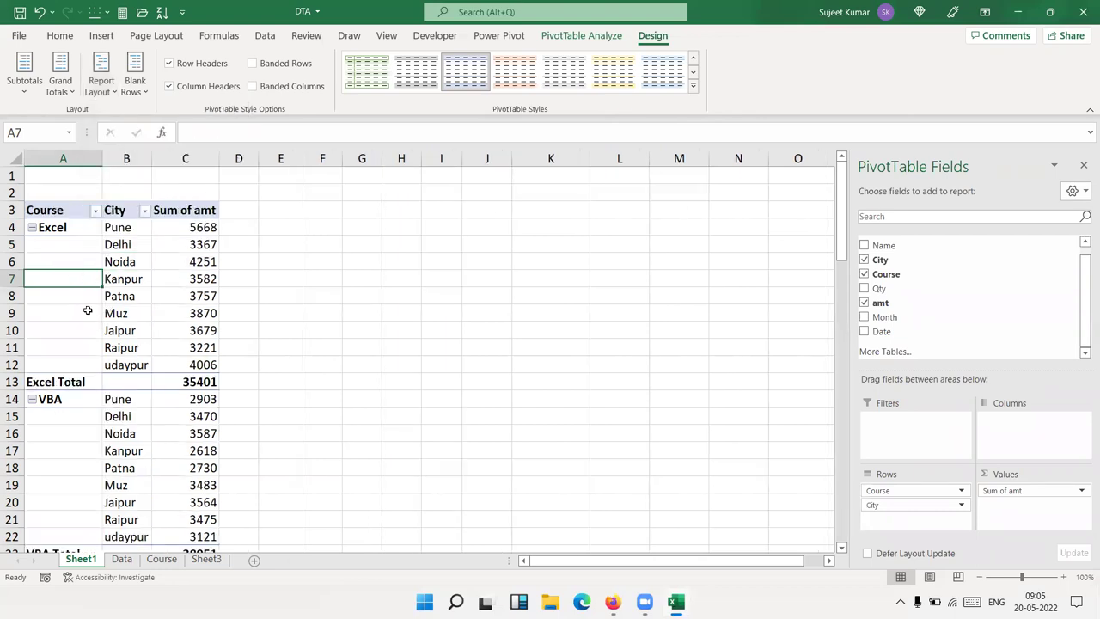
# Remove the Course subtotal rows, such as Excel Total, from the pivot
pyautogui.click(82, 226)
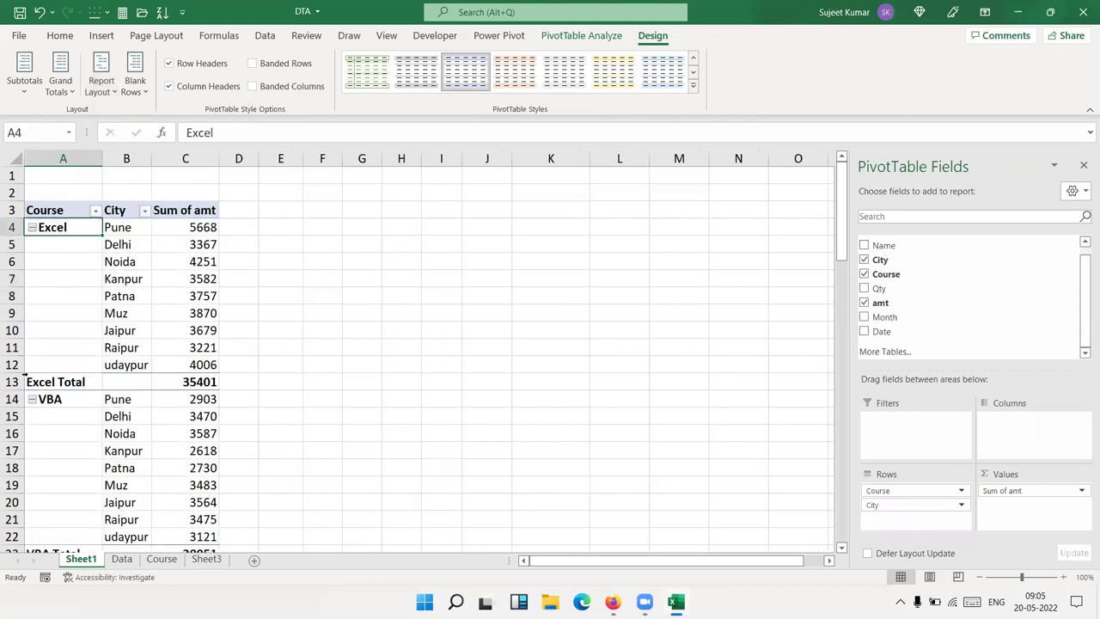
pyautogui.moveTo(57, 384); pyautogui.dragTo(180, 383)
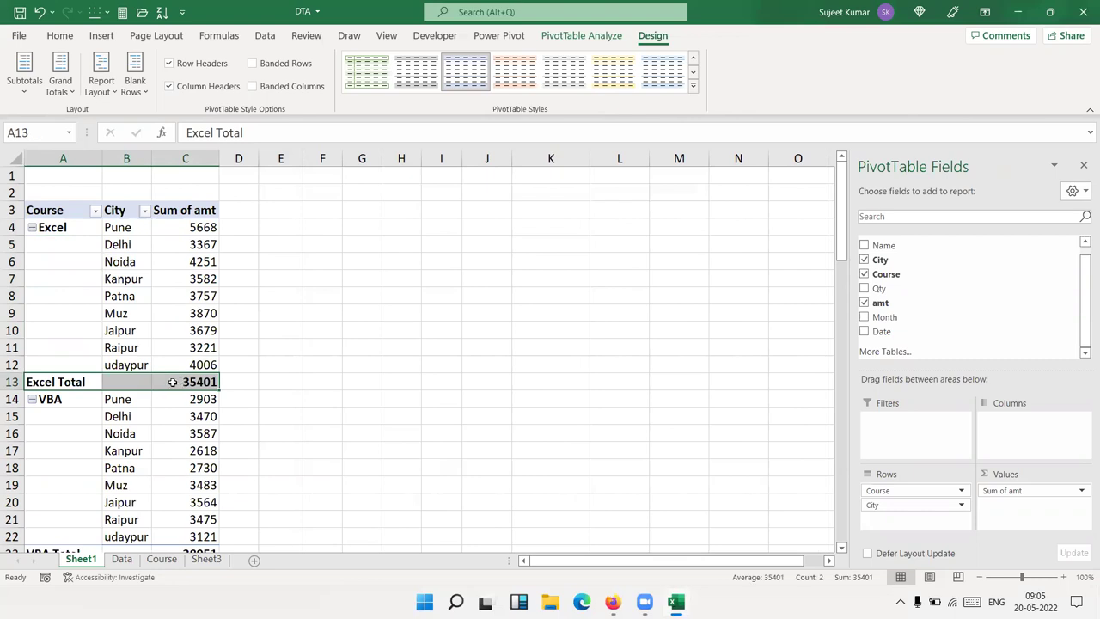
pyautogui.click(53, 399)
pyautogui.scroll(-7, 105, 428)
pyautogui.scroll(-3, 107, 430)
pyautogui.scroll(-10, 108, 432)
pyautogui.scroll(-3, 107, 432)
pyautogui.scroll(3, 108, 432)
pyautogui.scroll(20, 108, 431)
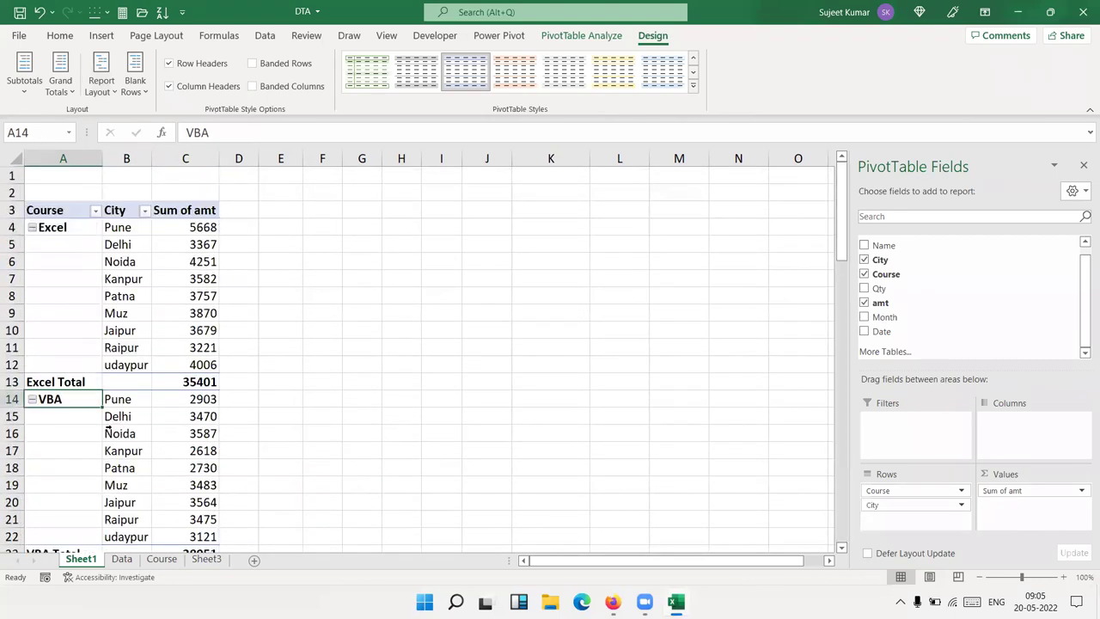
pyautogui.moveTo(54, 384); pyautogui.dragTo(161, 381)
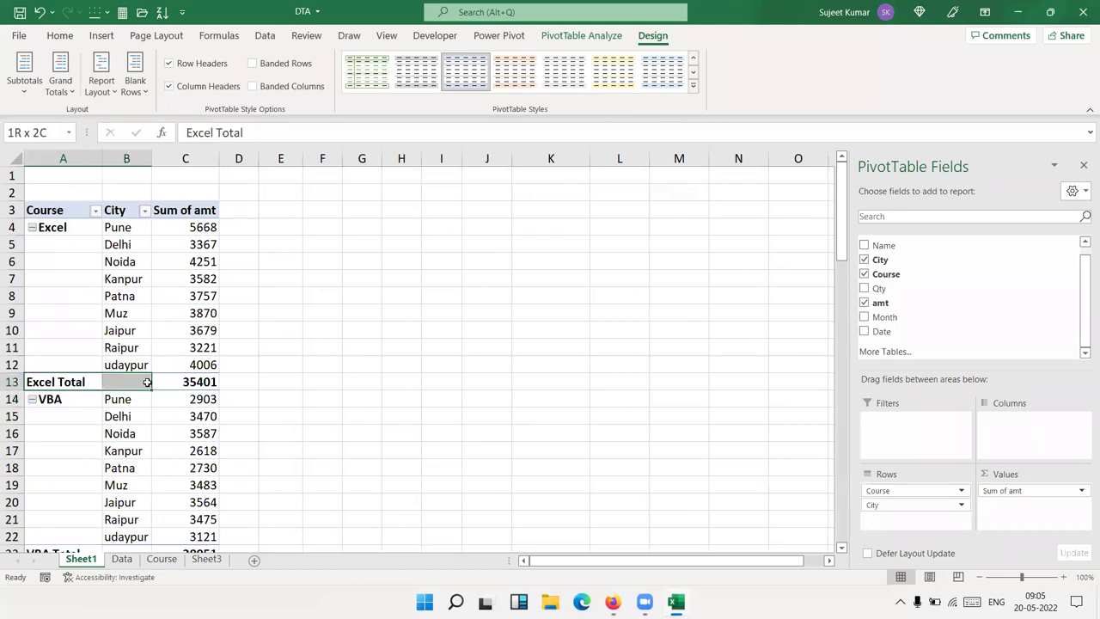
pyautogui.scroll(-3, 142, 404)
pyautogui.scroll(-3, 141, 402)
pyautogui.scroll(7, 135, 399)
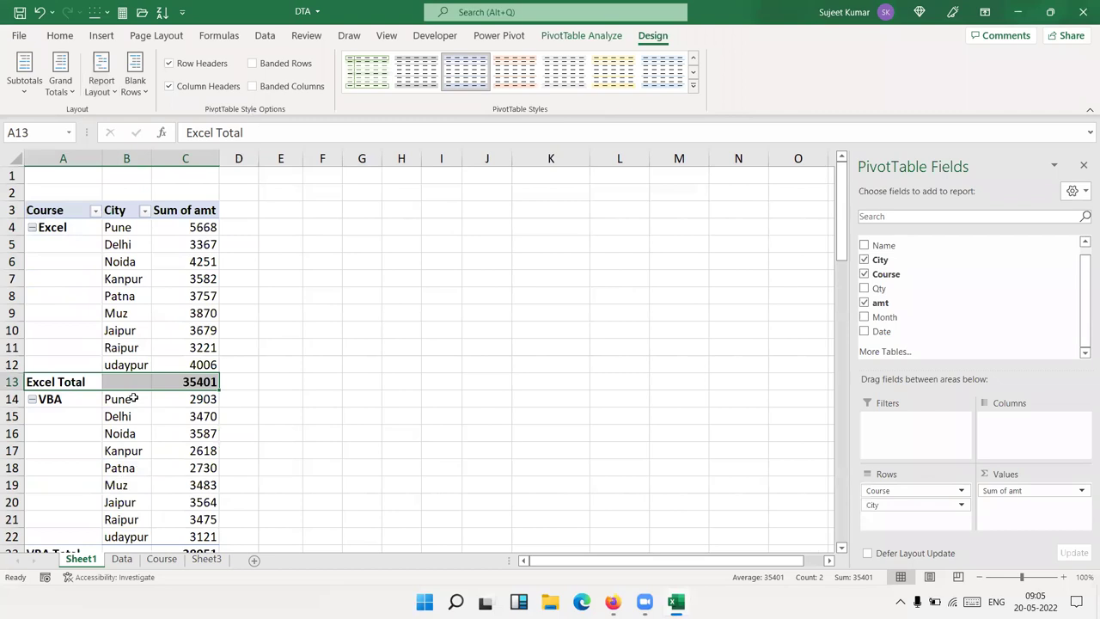
pyautogui.click(139, 419)
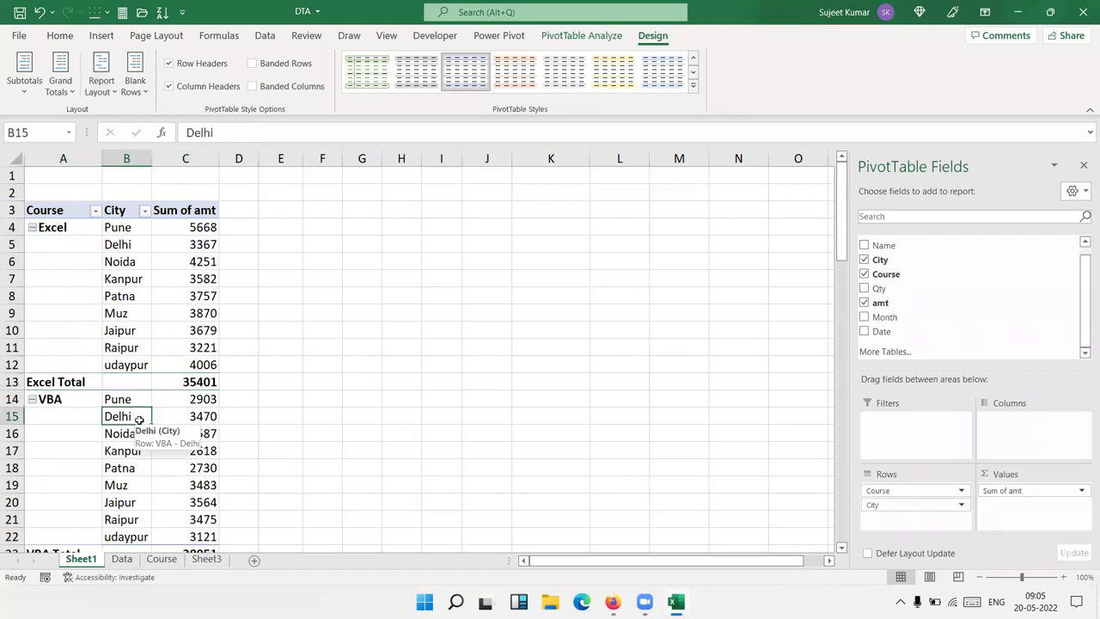
pyautogui.rightClick(79, 382)
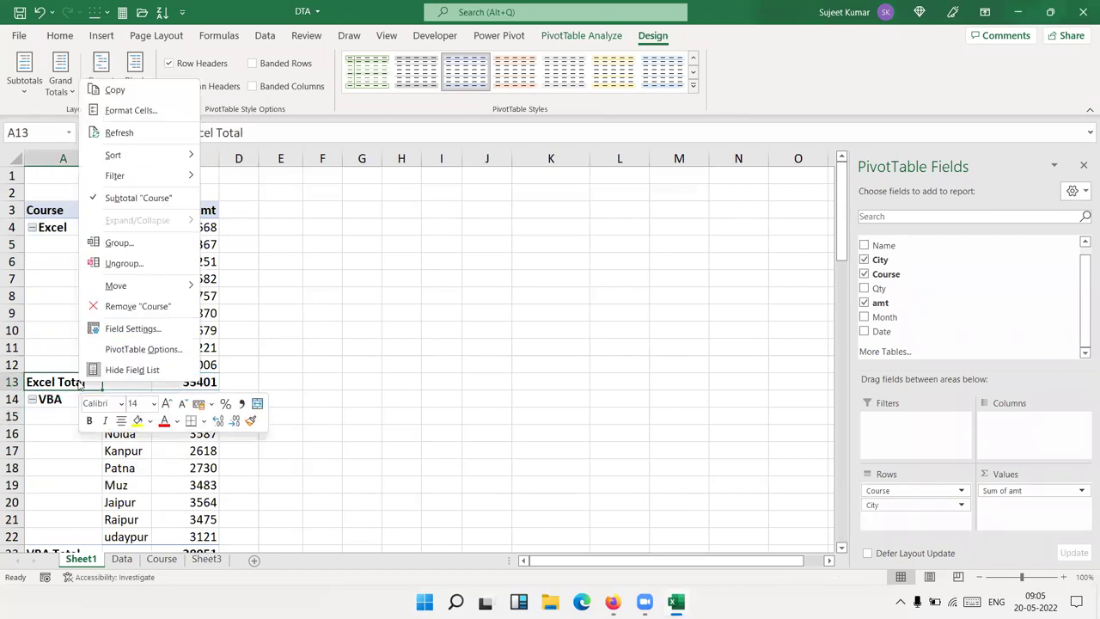
pyautogui.click(91, 200)
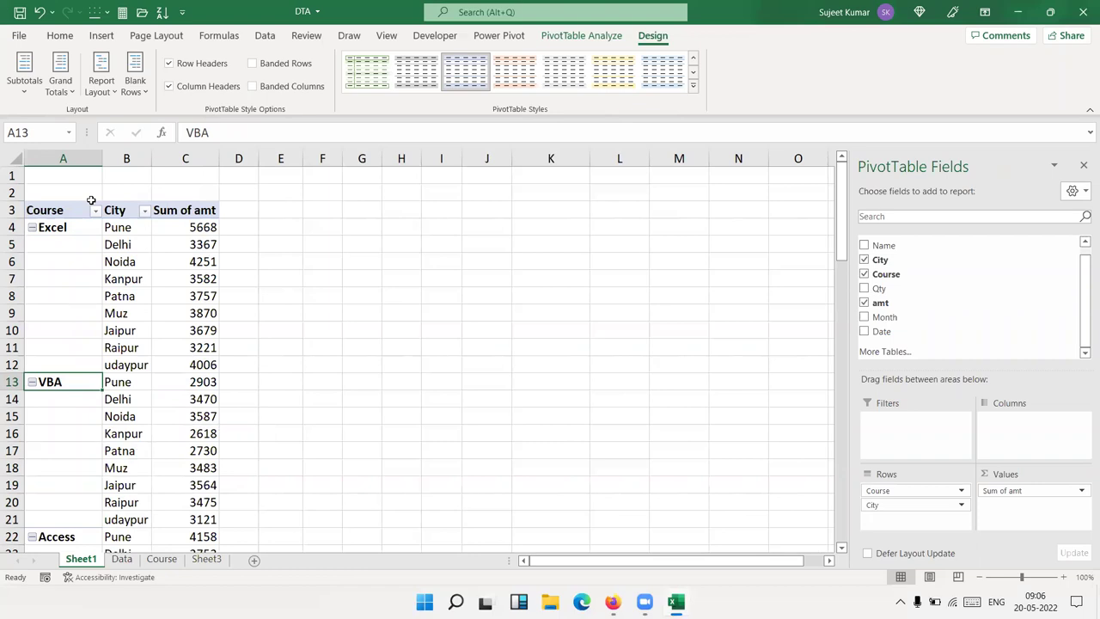
# Collapse and re-expand the Excel course group, leaving all its cities listed
pyautogui.click(106, 261)
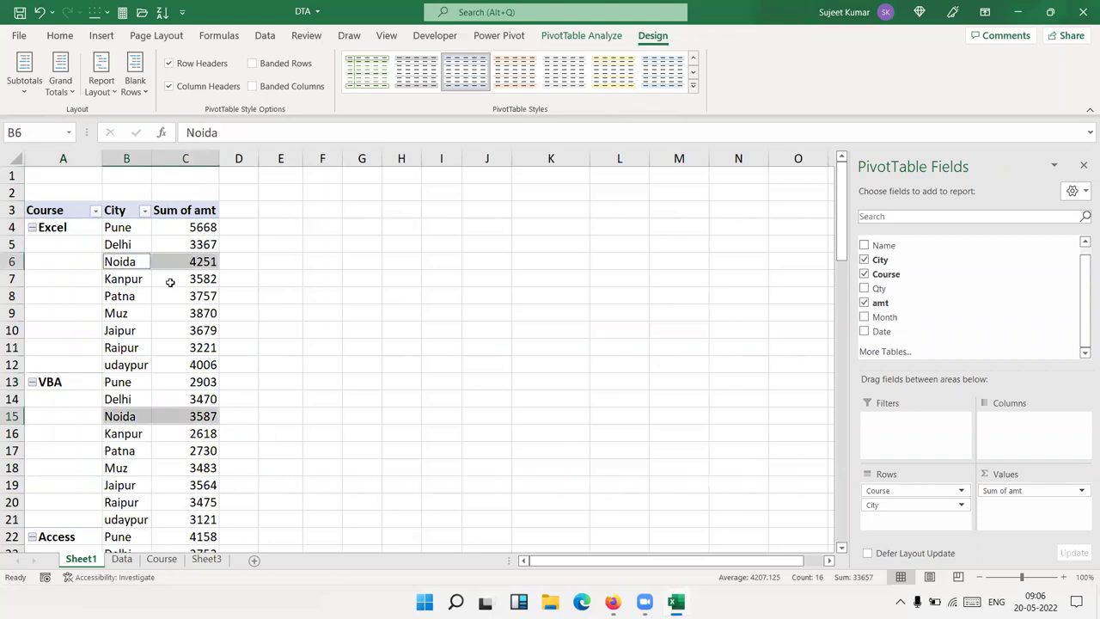
pyautogui.click(172, 281)
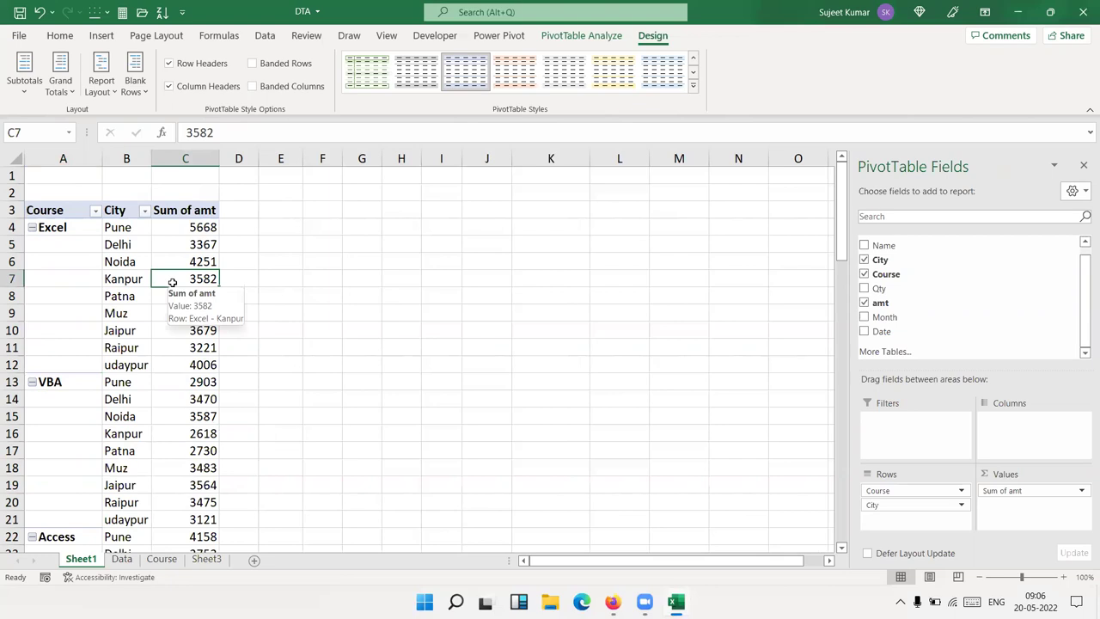
pyautogui.click(32, 228)
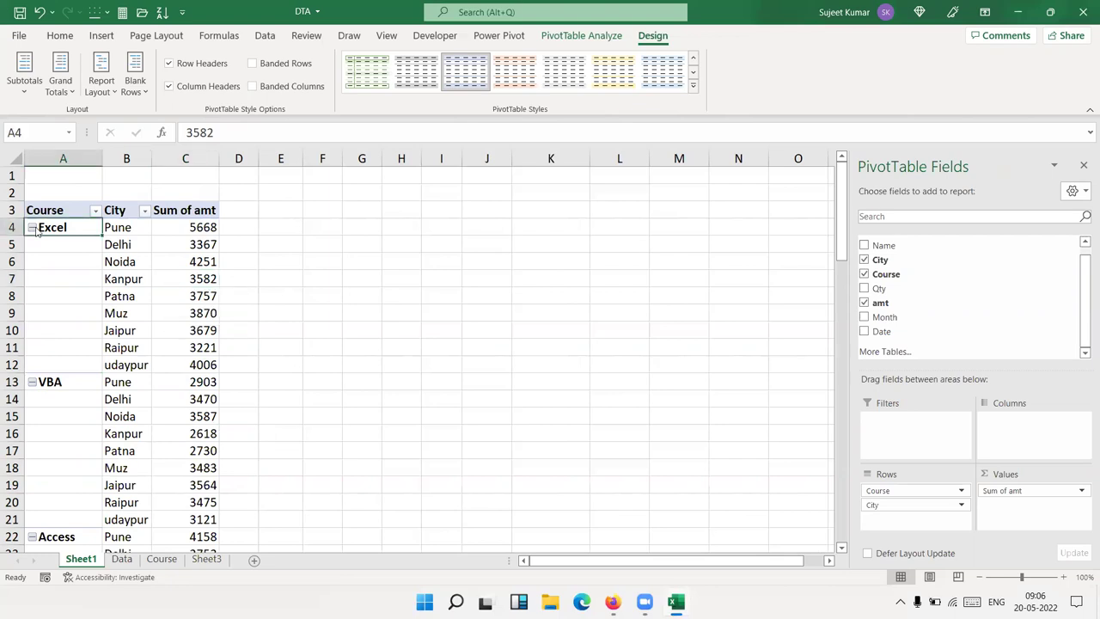
pyautogui.click(32, 228)
pyautogui.click(33, 227)
pyautogui.click(33, 228)
# Hide the pivot's +/- buttons and select columns A to C
pyautogui.click(580, 36)
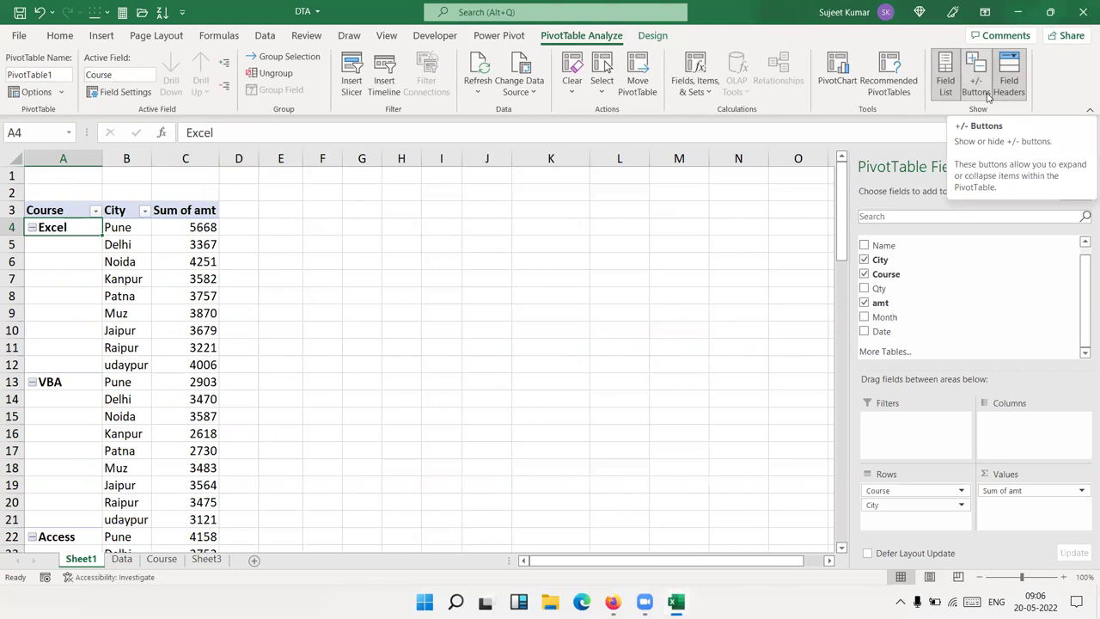
pyautogui.click(976, 86)
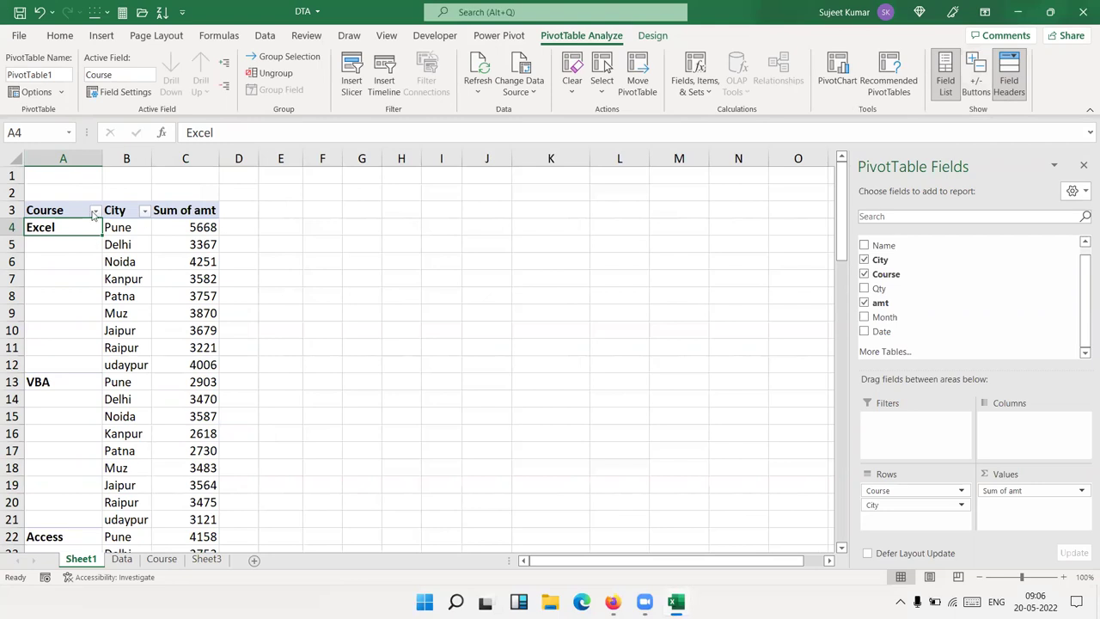
pyautogui.moveTo(62, 158); pyautogui.dragTo(176, 158)
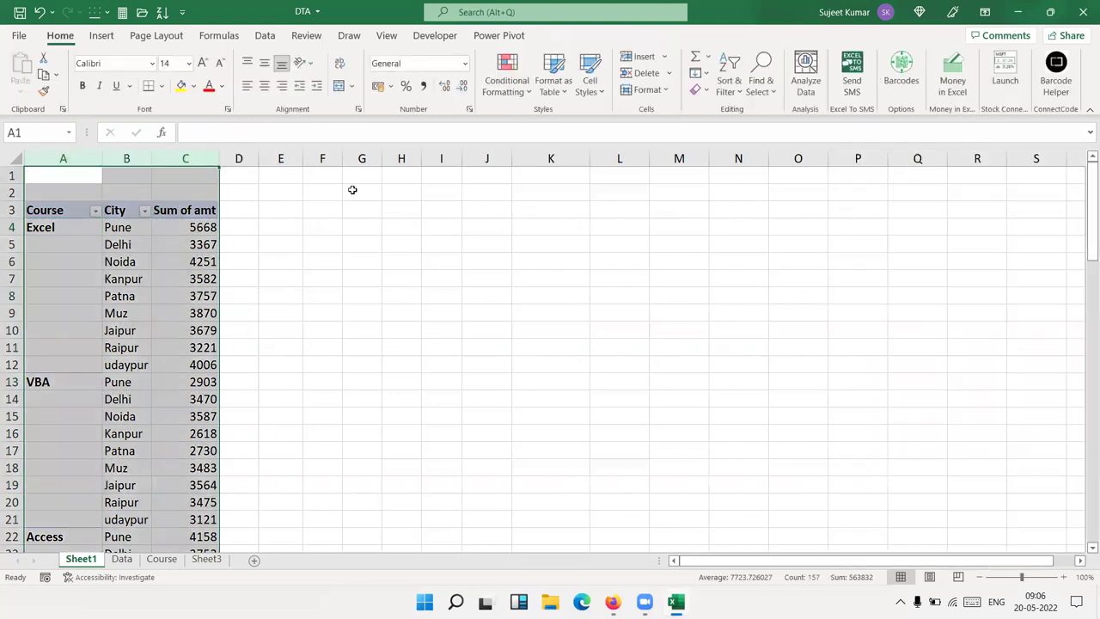
# Paste the copied pivot columns A:C as plain values at K1
pyautogui.hotkey('ctrl', 'c')
pyautogui.click(551, 176)
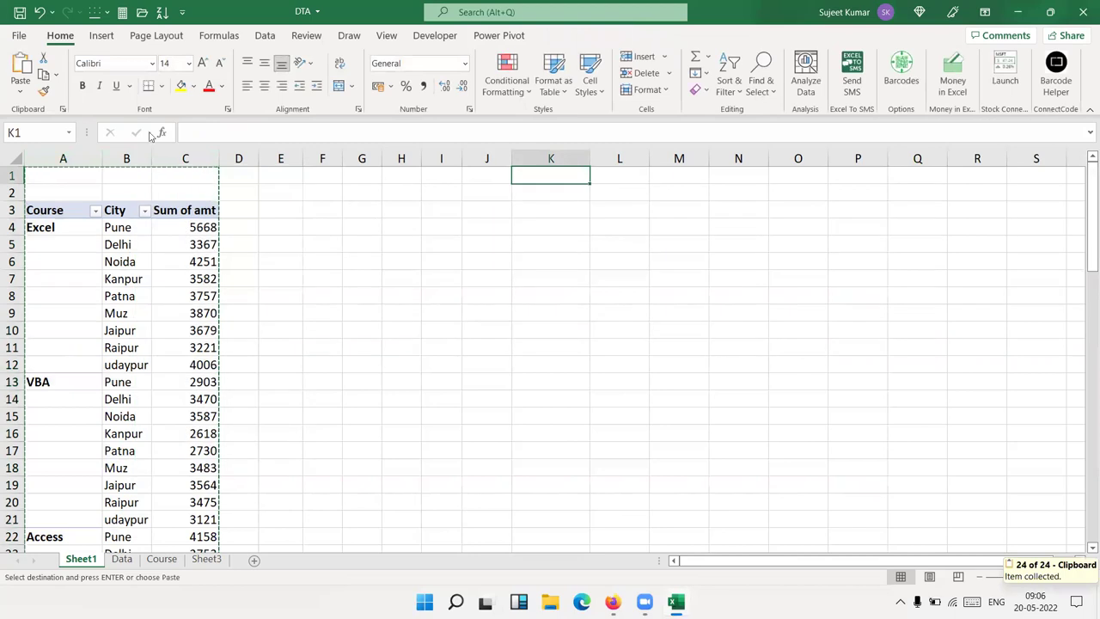
pyautogui.click(18, 86)
pyautogui.click(16, 200)
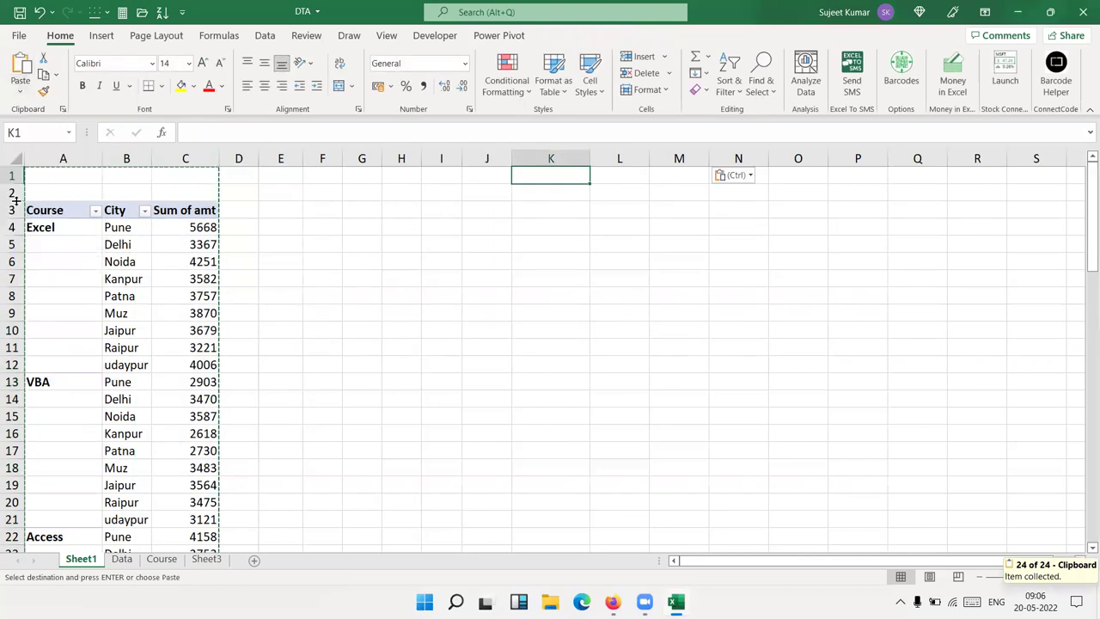
pyautogui.hotkey('ctrl', 'v')
# Select the copied table K3:M76 and add filter buttons to its headers
pyautogui.click(536, 210)
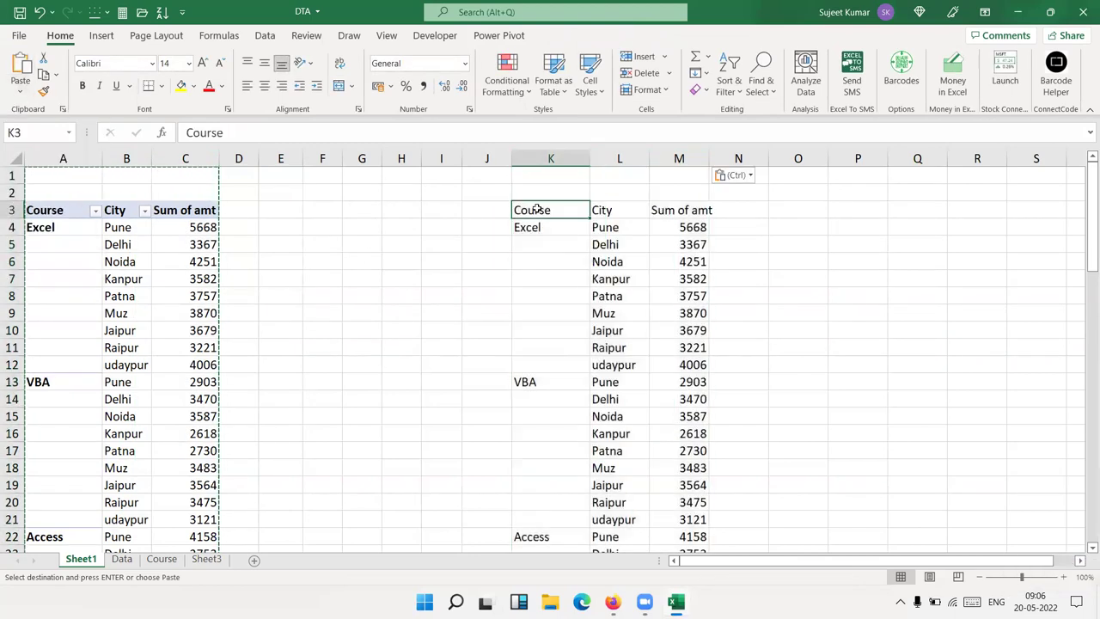
pyautogui.hotkey('shift', 'Right')
pyautogui.hotkey('shift', 'Right')
pyautogui.hotkey('shift', 'Down')
pyautogui.press('Right')
pyautogui.press('Right')
pyautogui.hotkey('shift', 'Left')
pyautogui.hotkey('shift', 'Left')
pyautogui.hotkey('ctrl', 'shift', 'Down')
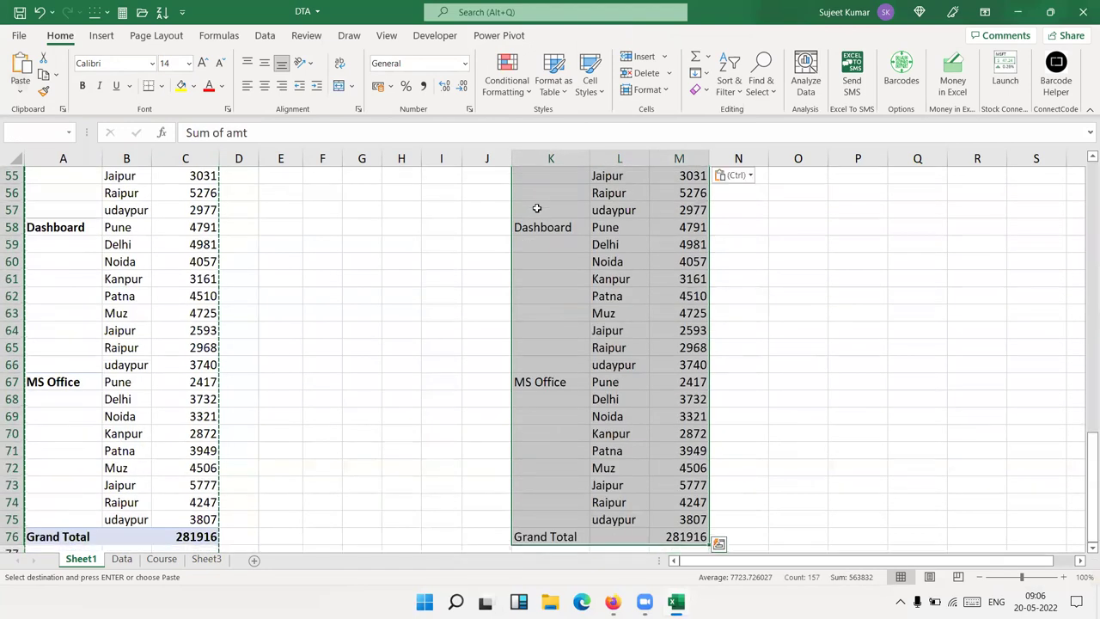
pyautogui.press('Escape')
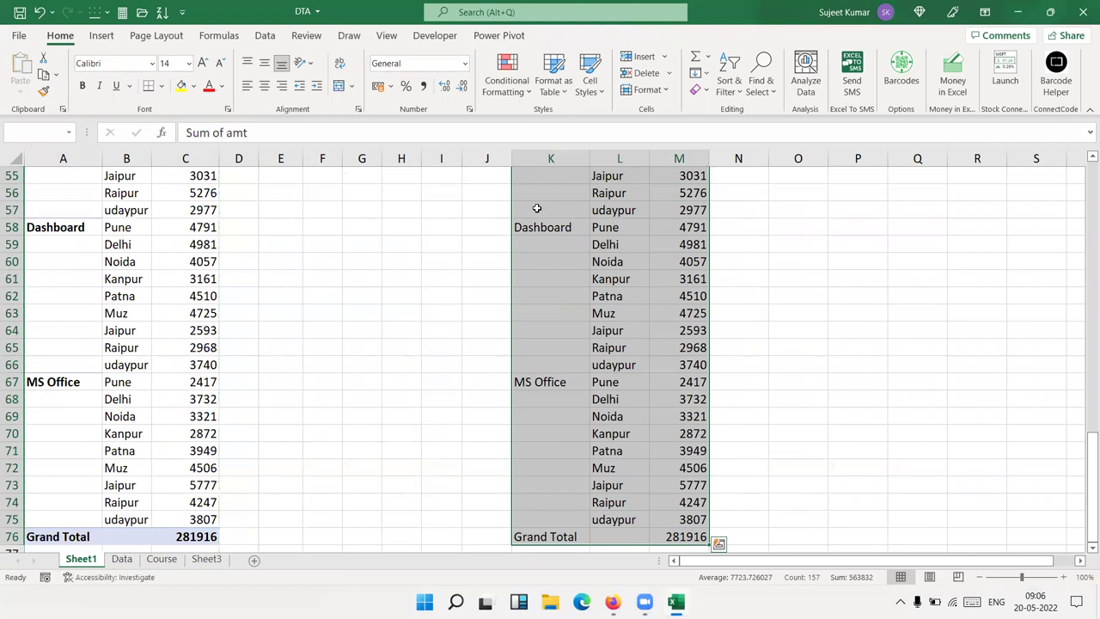
pyautogui.hotkey('ctrl', 'Up')
pyautogui.press('Down')
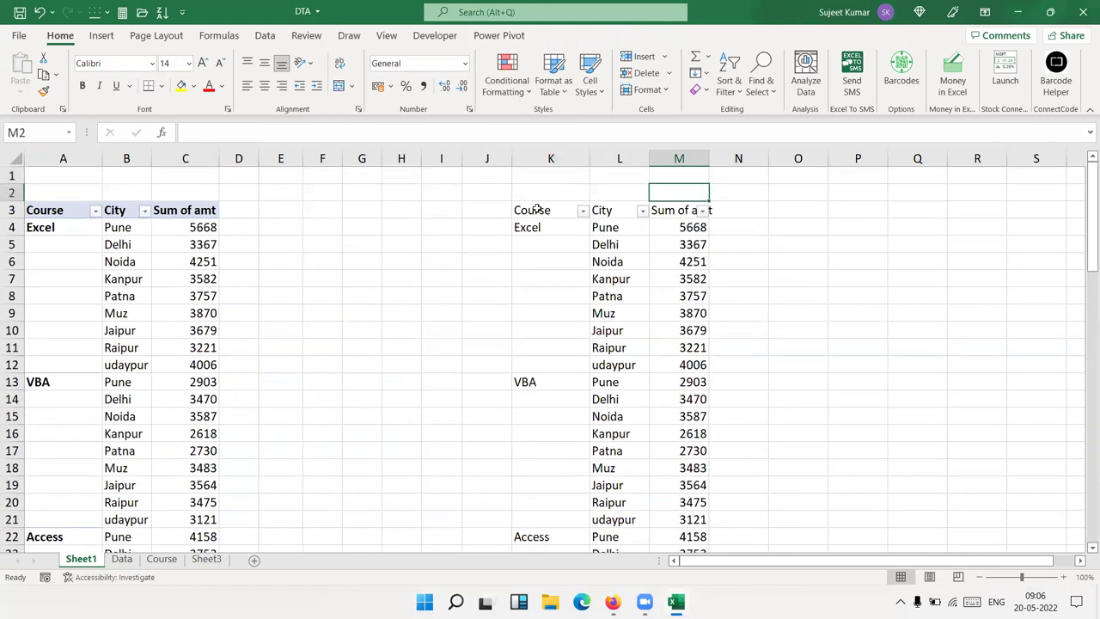
# Filter the copy's Course column to Excel only, then clear that filter
pyautogui.click(583, 210)
pyautogui.click(467, 380)
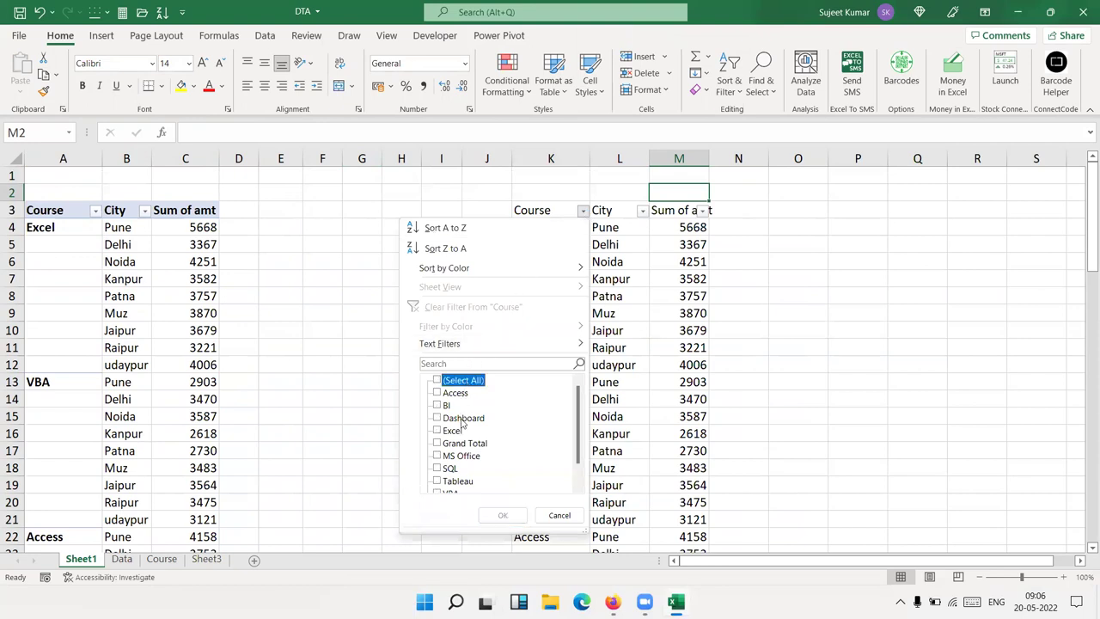
pyautogui.click(455, 431)
pyautogui.click(503, 514)
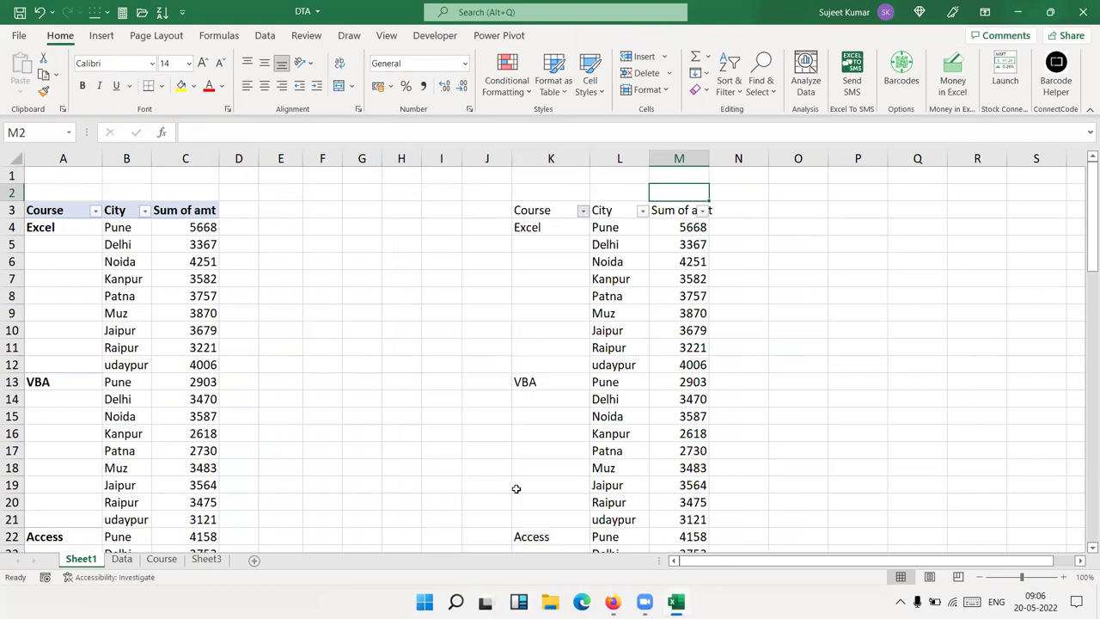
pyautogui.moveTo(567, 228); pyautogui.dragTo(679, 227)
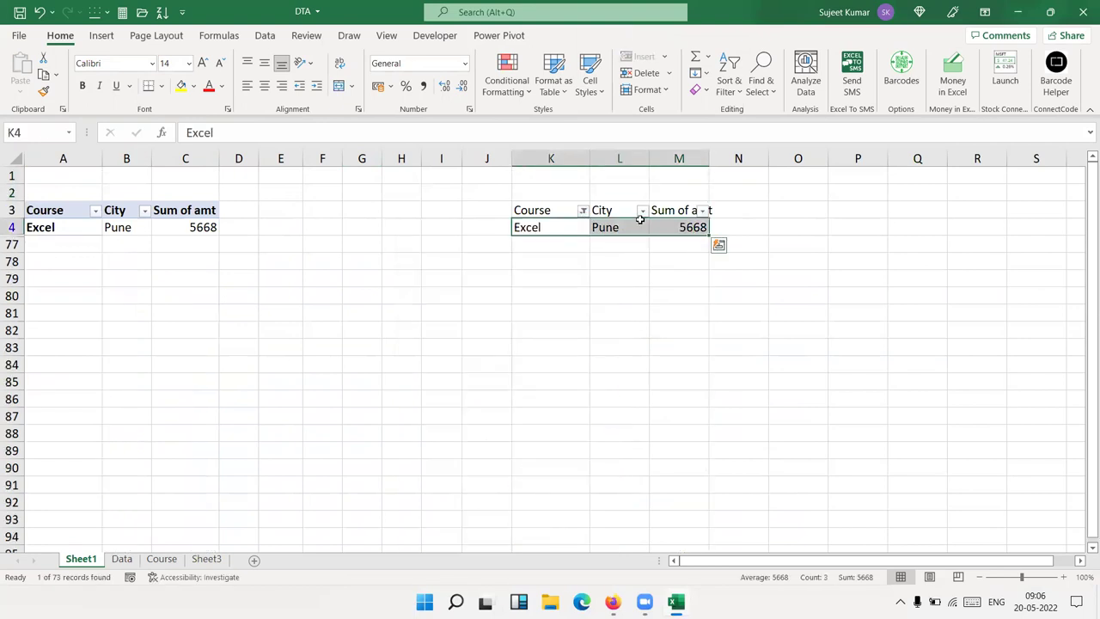
pyautogui.click(583, 210)
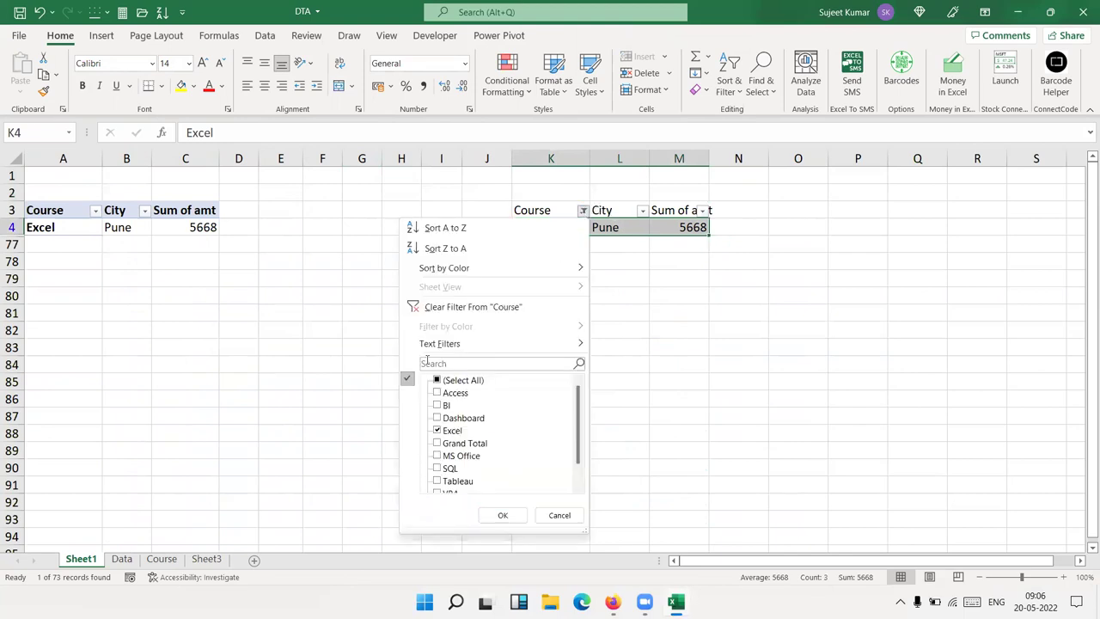
pyautogui.click(433, 309)
pyautogui.moveTo(555, 245)
pyautogui.mouseDown()
pyautogui.moveTo(562, 364)
pyautogui.moveTo(684, 365)
pyautogui.mouseUp()
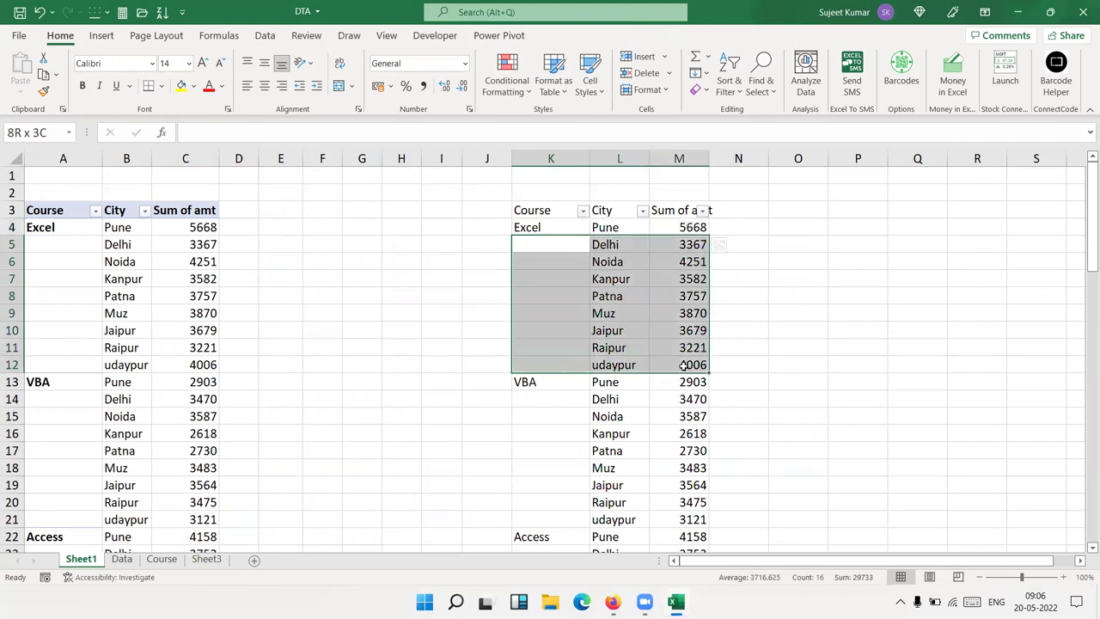
pyautogui.click(73, 260)
# Filter the pivot's Course field to Excel only, then clear the Course filter
pyautogui.click(94, 210)
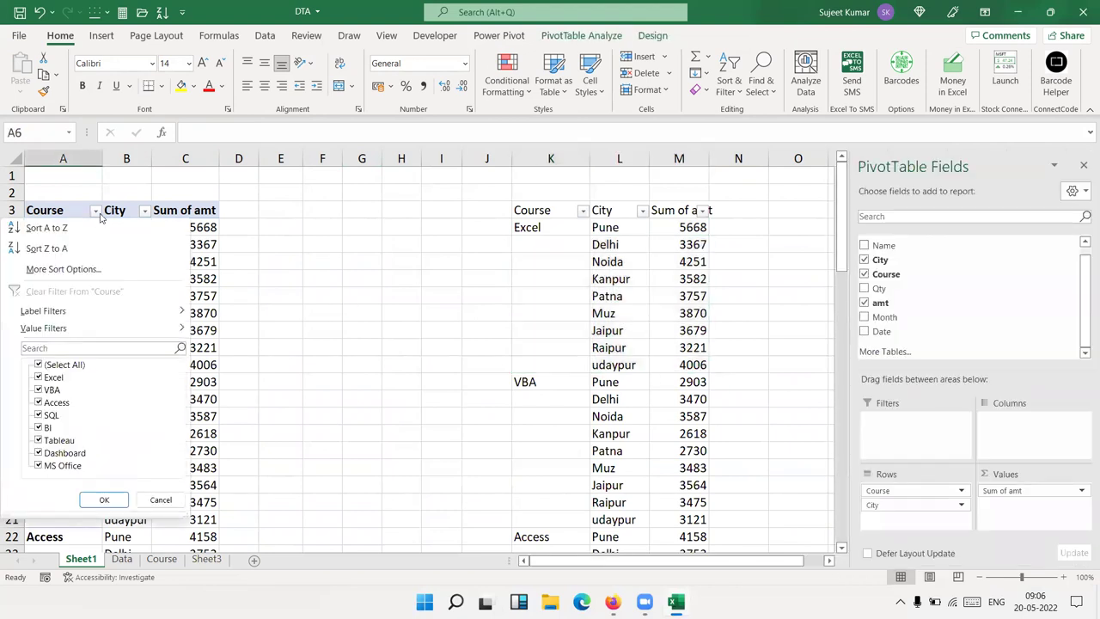
pyautogui.click(38, 364)
pyautogui.click(38, 377)
pyautogui.click(104, 499)
pyautogui.moveTo(129, 227)
pyautogui.mouseDown()
pyautogui.moveTo(194, 296)
pyautogui.moveTo(194, 347)
pyautogui.mouseUp()
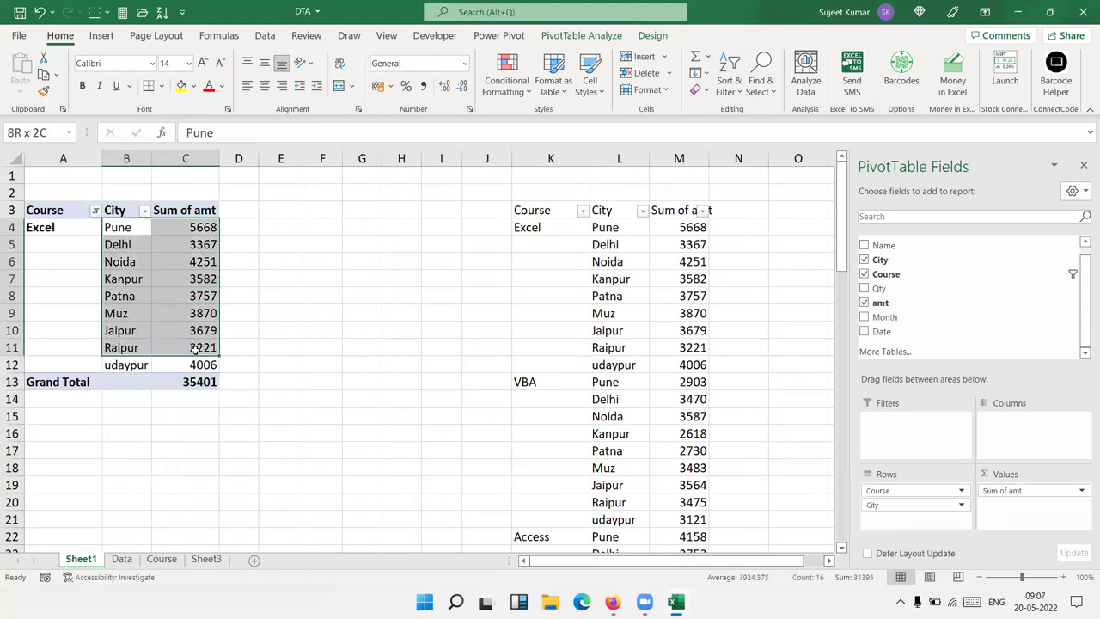
pyautogui.click(95, 210)
pyautogui.click(19, 293)
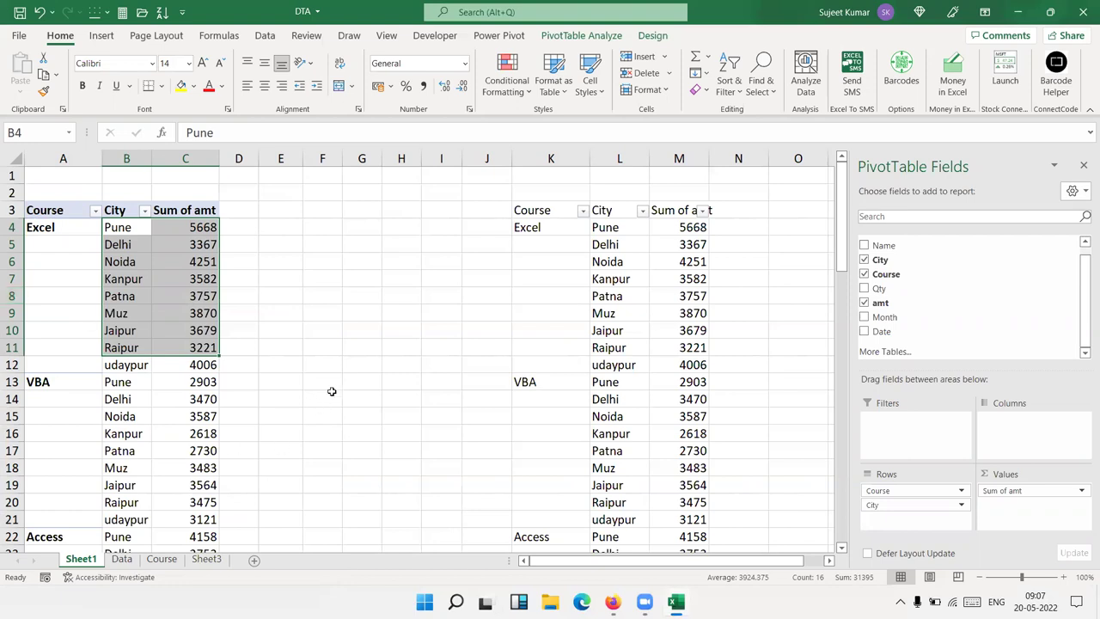
# Fill Excel down K4:K12 and VBA down K13:K21 in the copy's Course column
pyautogui.click(546, 233)
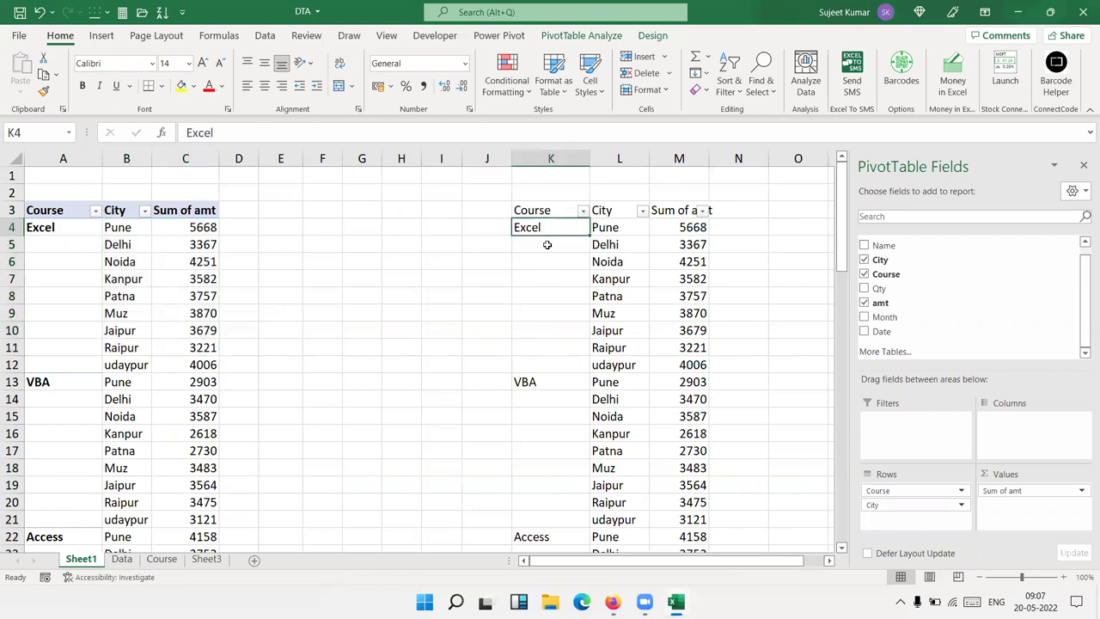
pyautogui.moveTo(546, 244); pyautogui.dragTo(559, 359)
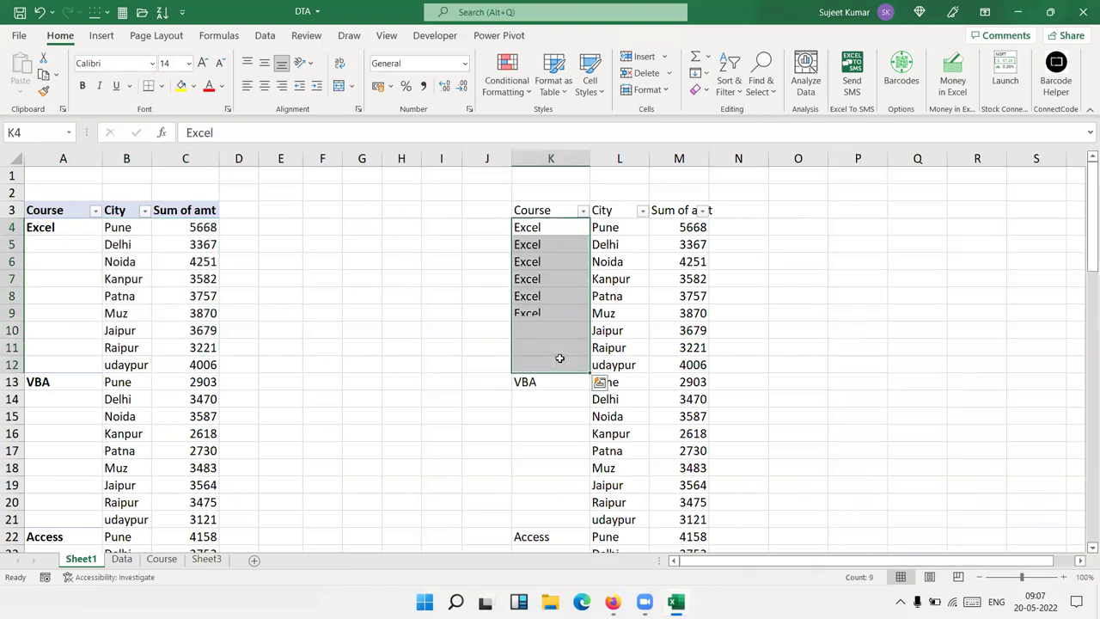
pyautogui.moveTo(545, 400); pyautogui.dragTo(562, 515)
pyautogui.hotkey('ctrl', 'd')
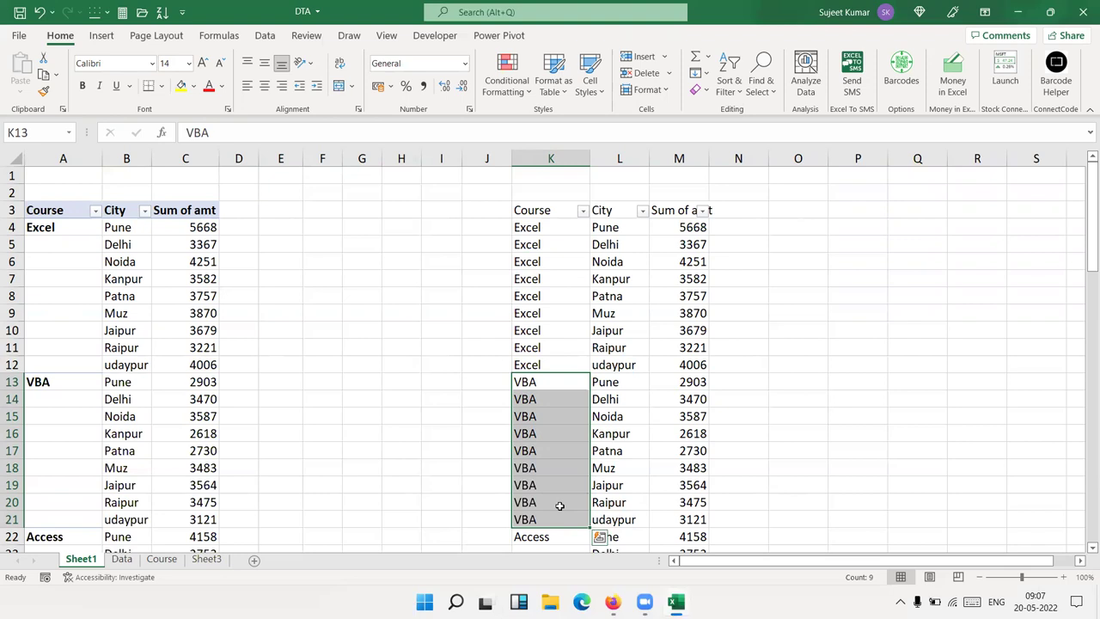
# Delete columns K through M containing the plain-value copy
pyautogui.moveTo(551, 158); pyautogui.dragTo(691, 162)
pyautogui.hotkey('ctrl', '-')
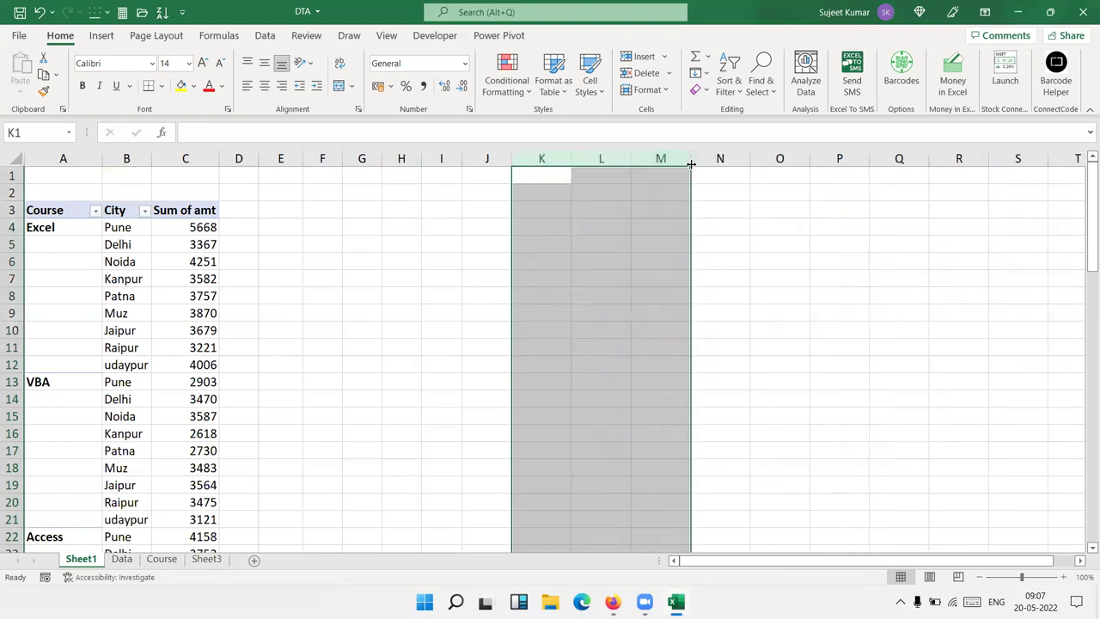
pyautogui.click(114, 244)
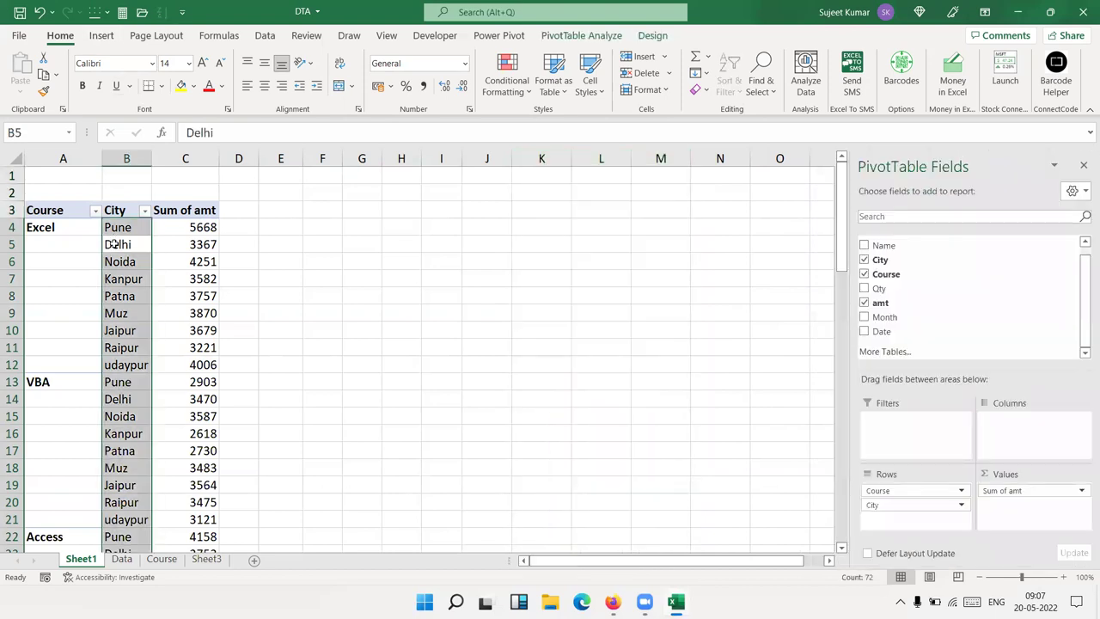
pyautogui.click(100, 276)
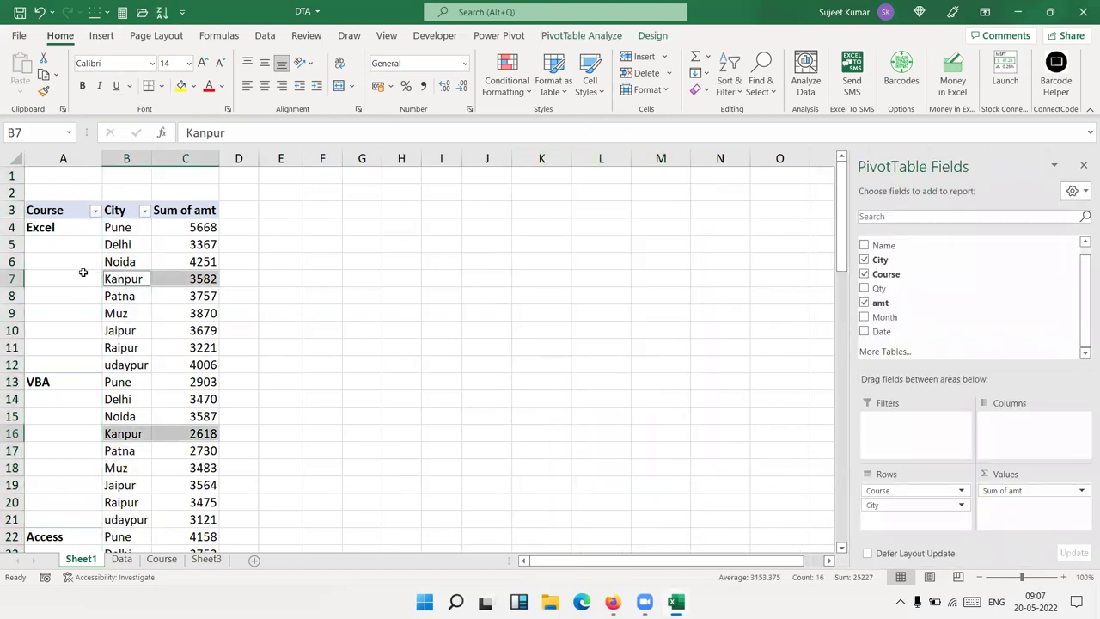
pyautogui.click(85, 273)
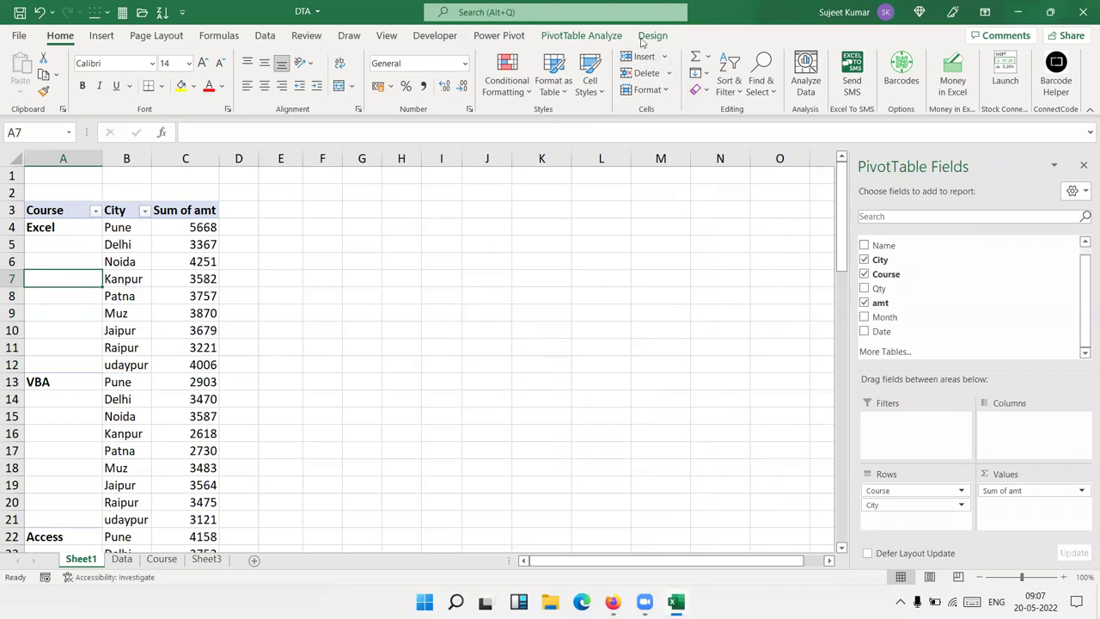
# Set the pivot's report layout to Repeat All Item Labels
pyautogui.click(644, 37)
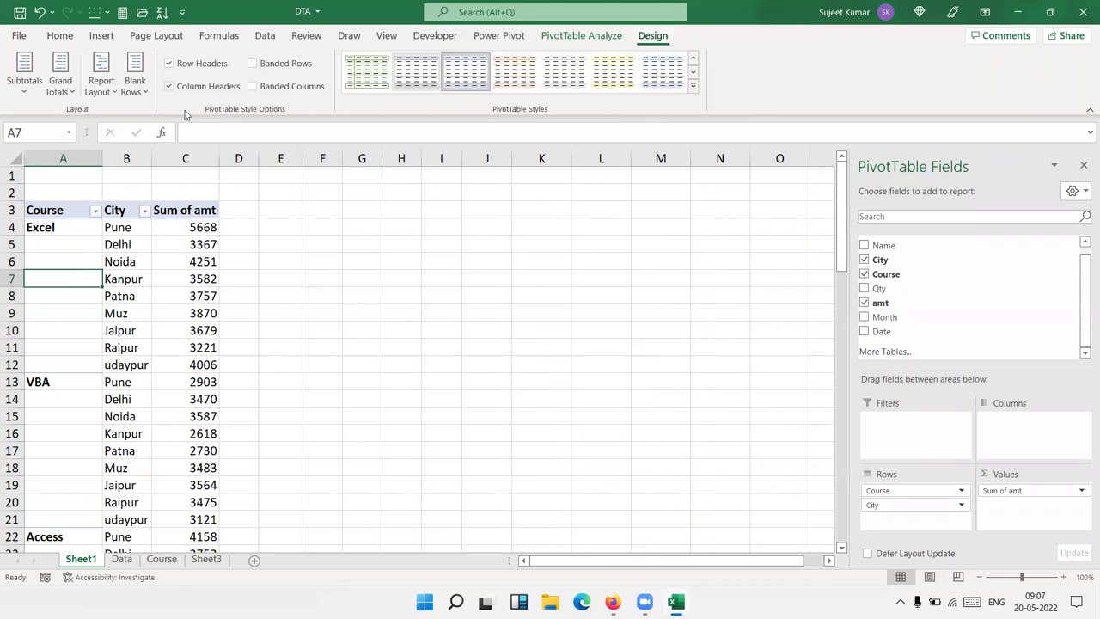
pyautogui.click(105, 91)
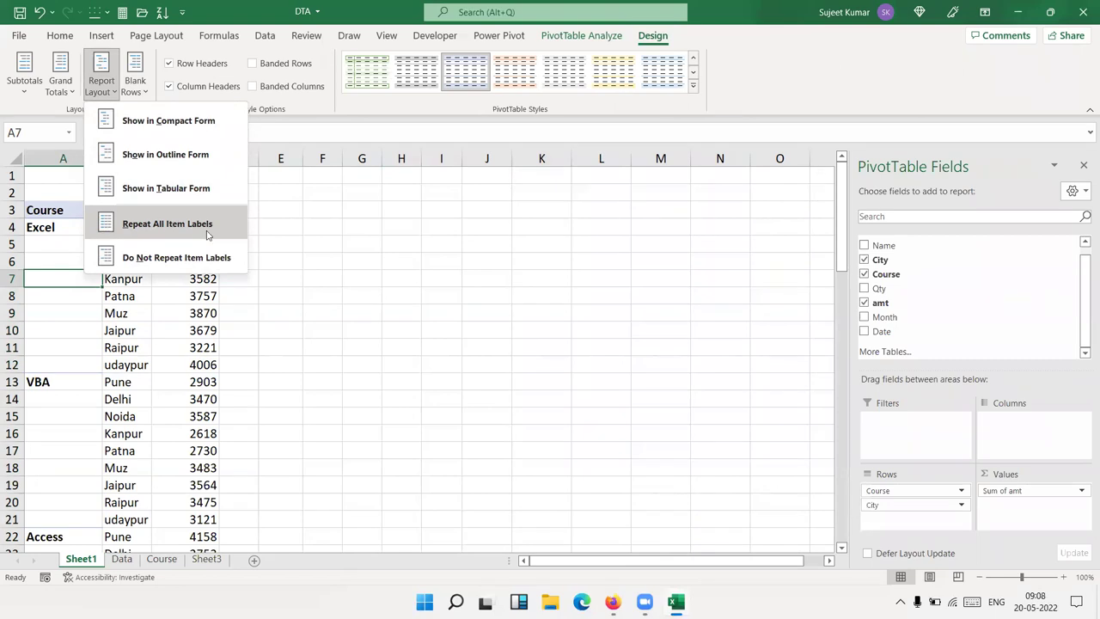
pyautogui.click(206, 235)
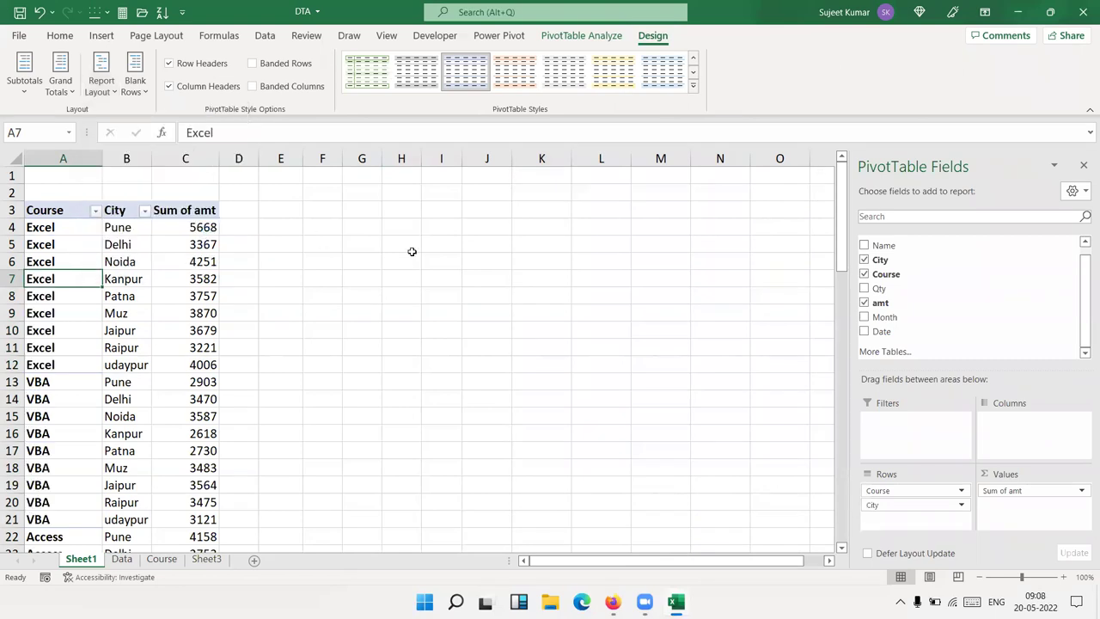
pyautogui.moveTo(838, 234)
pyautogui.mouseDown()
pyautogui.moveTo(830, 440)
pyautogui.moveTo(842, 157)
pyautogui.mouseUp()
pyautogui.click(70, 364)
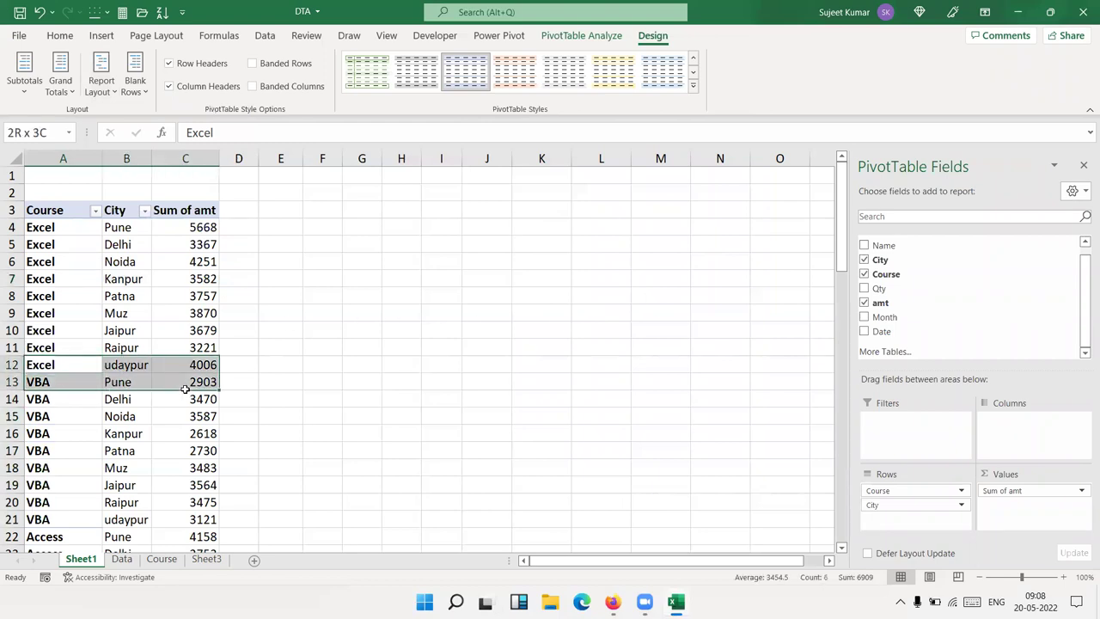
pyautogui.moveTo(69, 378); pyautogui.dragTo(180, 393)
pyautogui.click(152, 344)
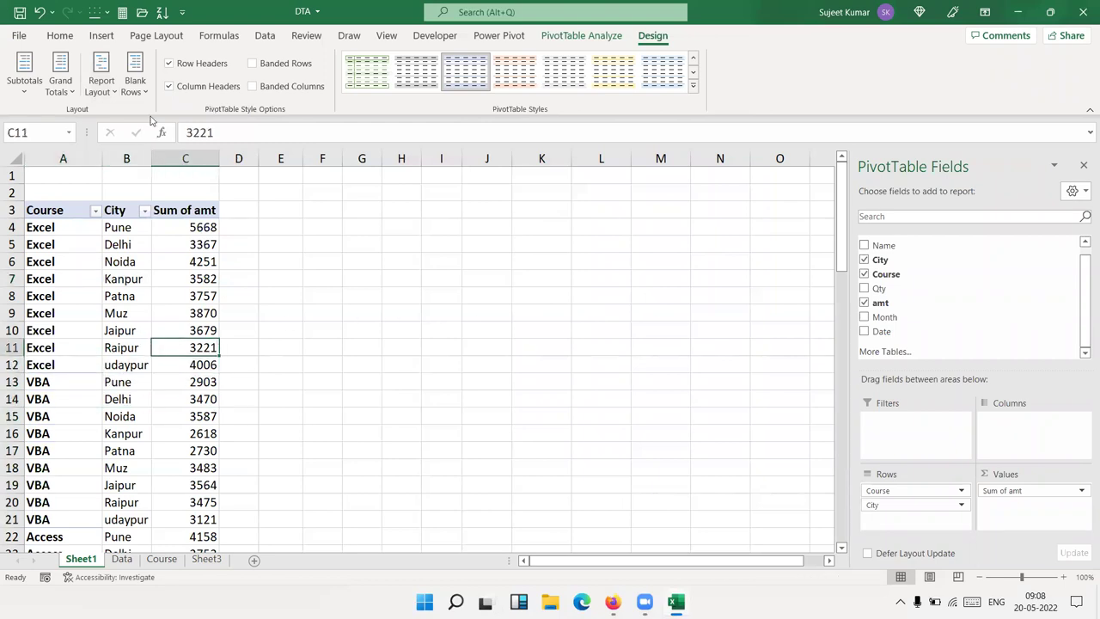
pyautogui.click(135, 82)
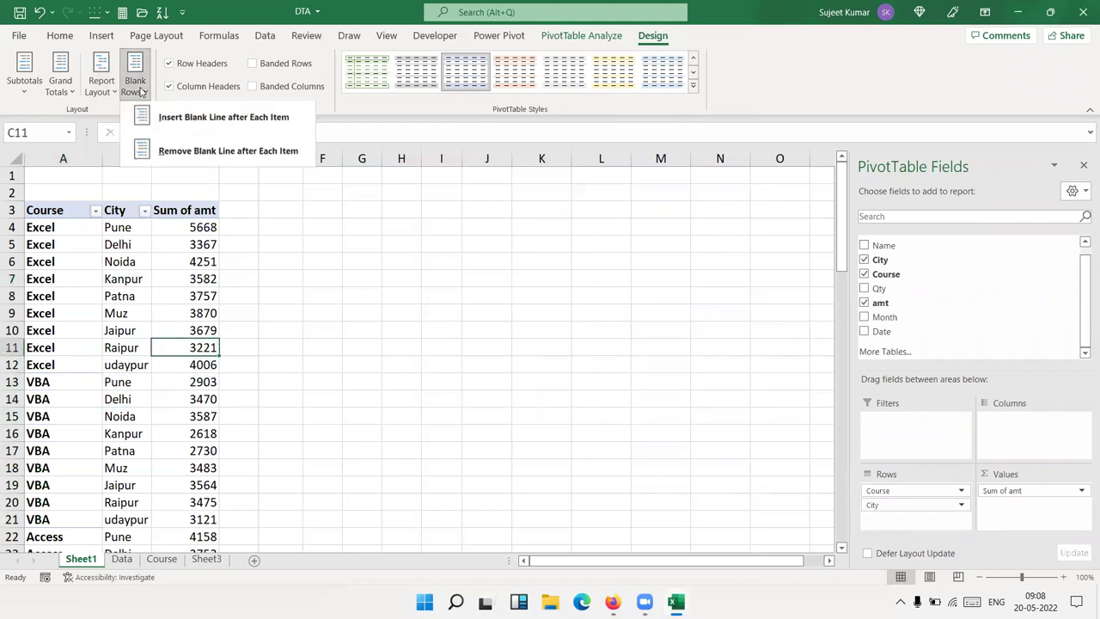
pyautogui.click(156, 129)
pyautogui.click(57, 393)
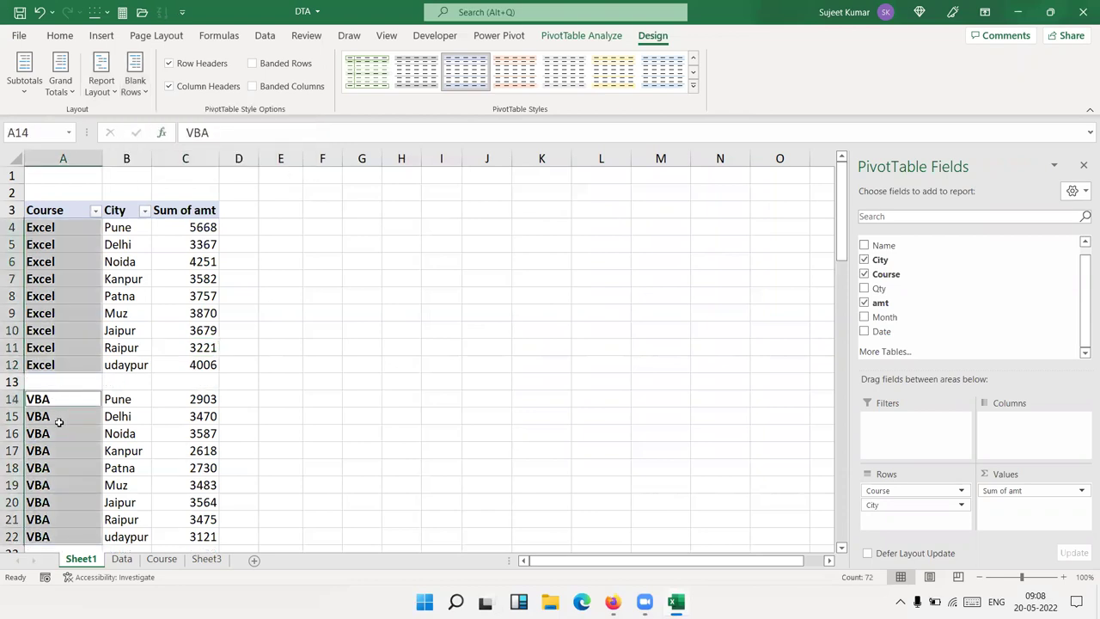
pyautogui.scroll(-10, 65, 436)
pyautogui.scroll(-2, 68, 437)
pyautogui.scroll(-2, 68, 437)
pyautogui.scroll(-7, 68, 437)
pyautogui.scroll(13, 69, 436)
pyautogui.scroll(7, 70, 434)
pyautogui.click(106, 296)
pyautogui.click(194, 307)
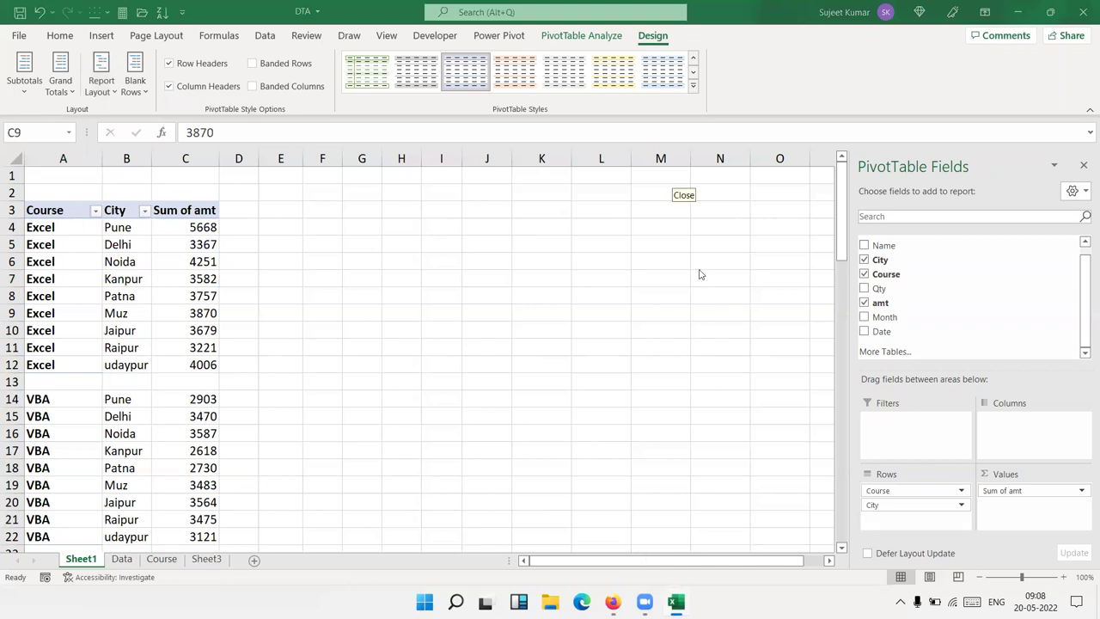
pyautogui.click(95, 210)
pyautogui.click(96, 211)
pyautogui.click(146, 98)
# Remove the blank rows between course groups and stop repeating item labels
pyautogui.click(169, 155)
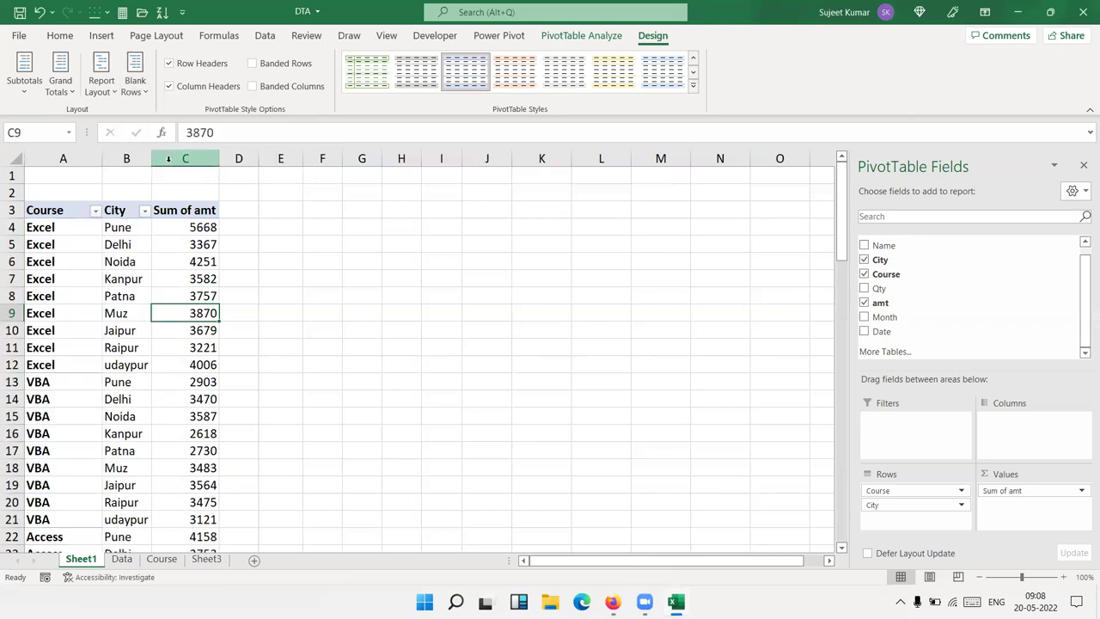
pyautogui.click(100, 86)
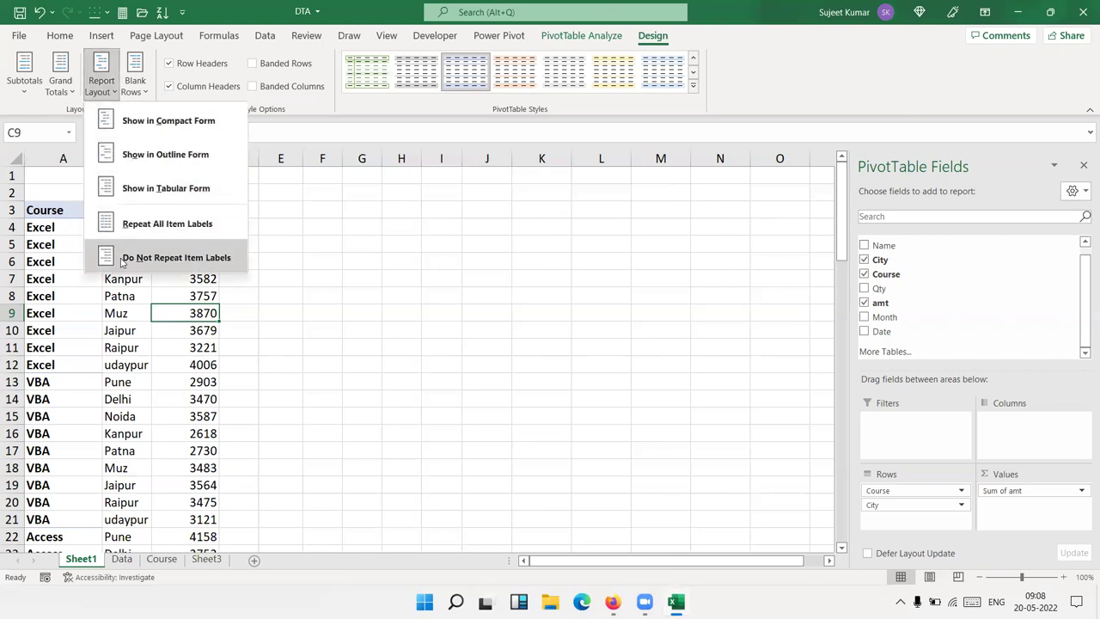
pyautogui.click(121, 257)
# Try Merge & Center on the Excel label cells A4:A12, dismissing the PivotTable warning
pyautogui.click(177, 432)
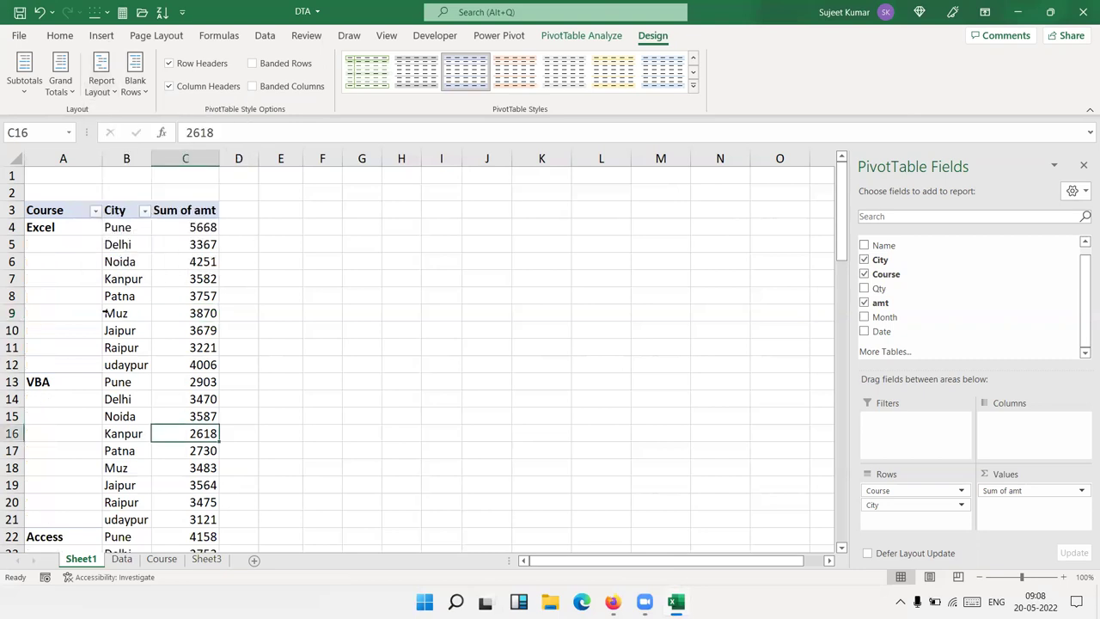
pyautogui.moveTo(73, 228); pyautogui.dragTo(70, 357)
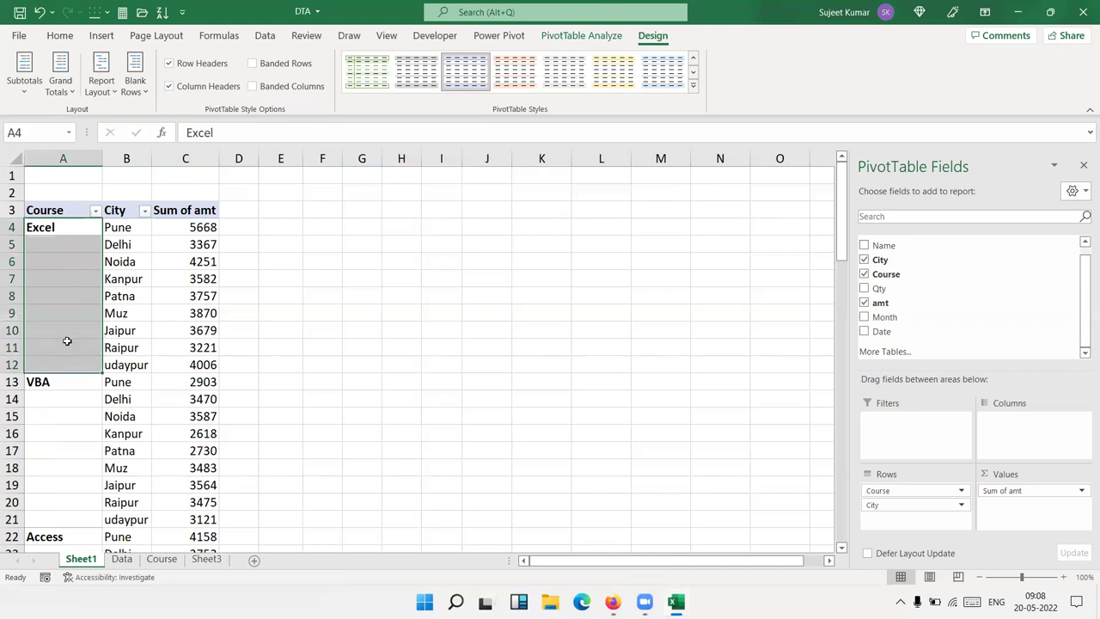
pyautogui.click(60, 38)
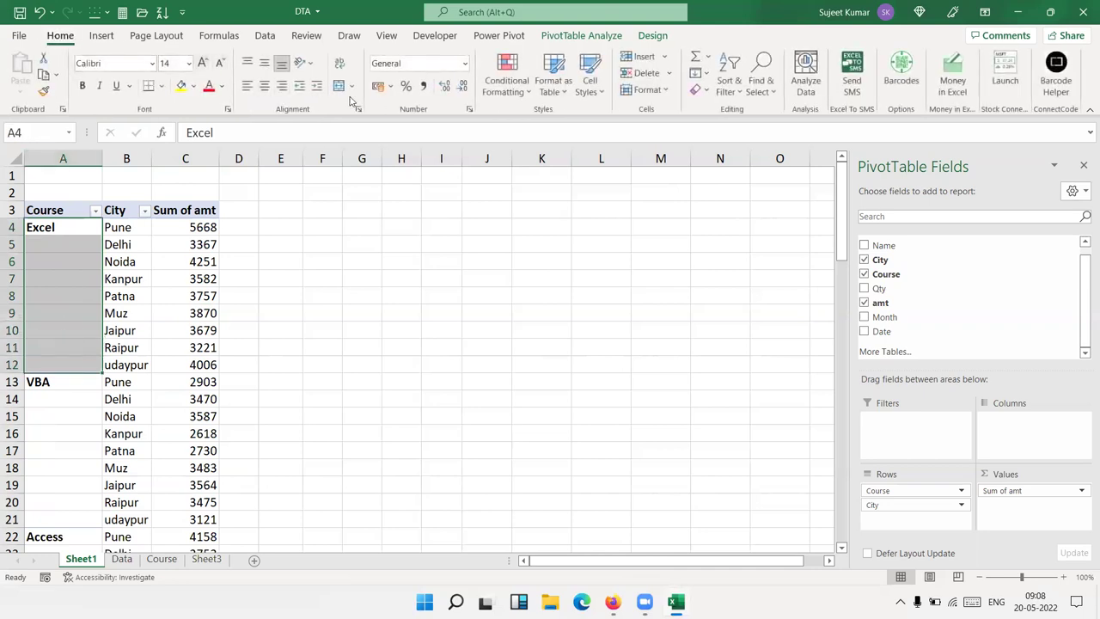
pyautogui.click(340, 86)
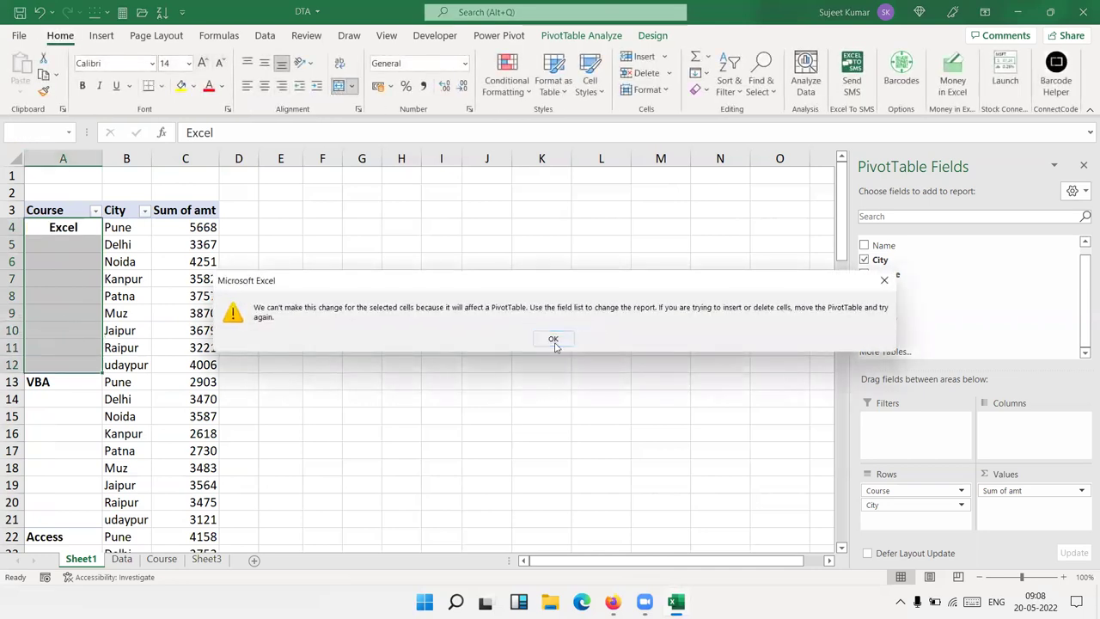
pyautogui.click(552, 339)
pyautogui.click(185, 296)
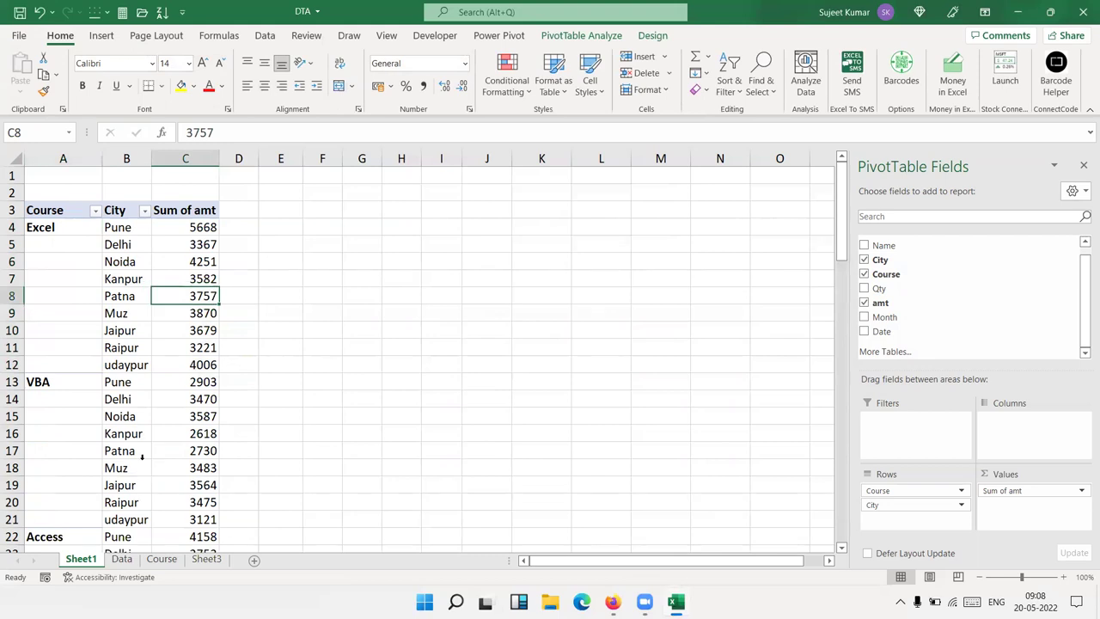
# Turn on 'Merge and center cells with labels' in PivotTable Options
pyautogui.rightClick(87, 256)
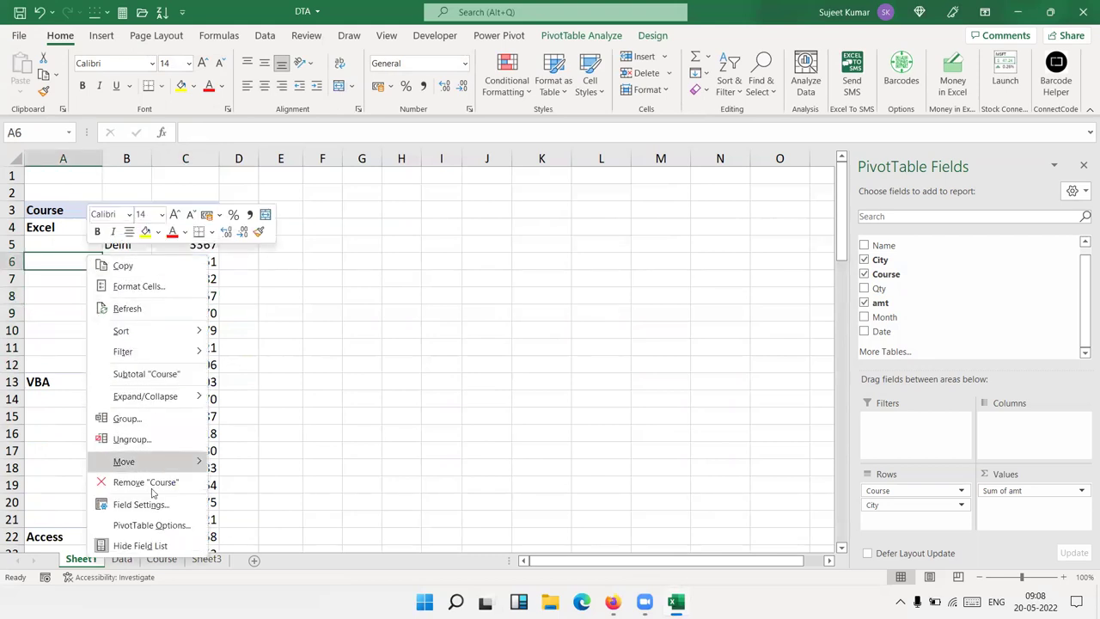
pyautogui.click(157, 533)
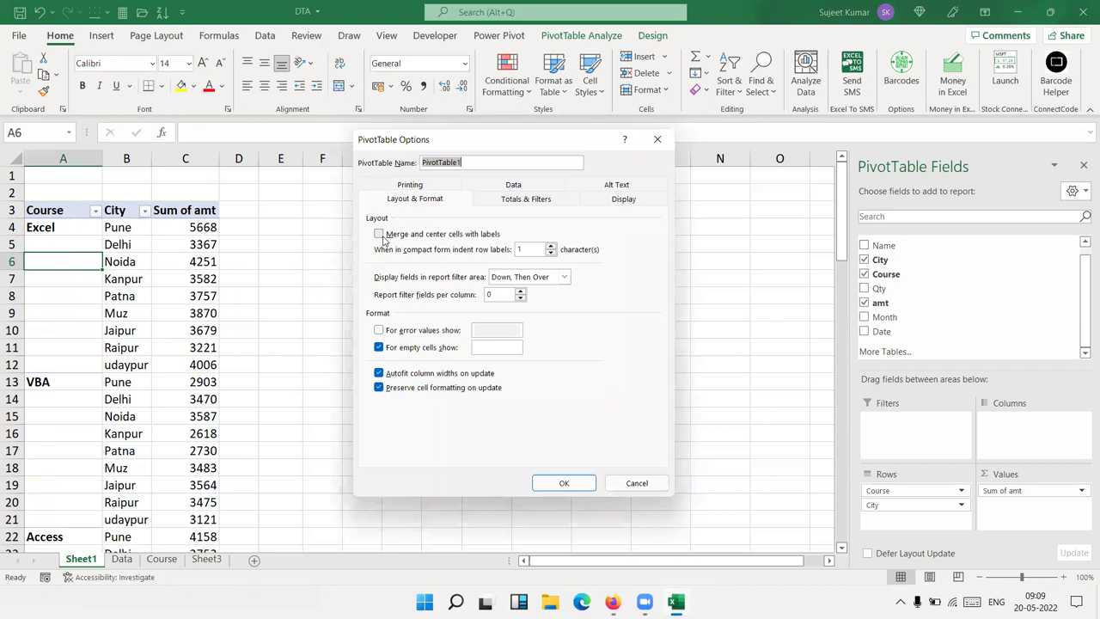
pyautogui.click(380, 234)
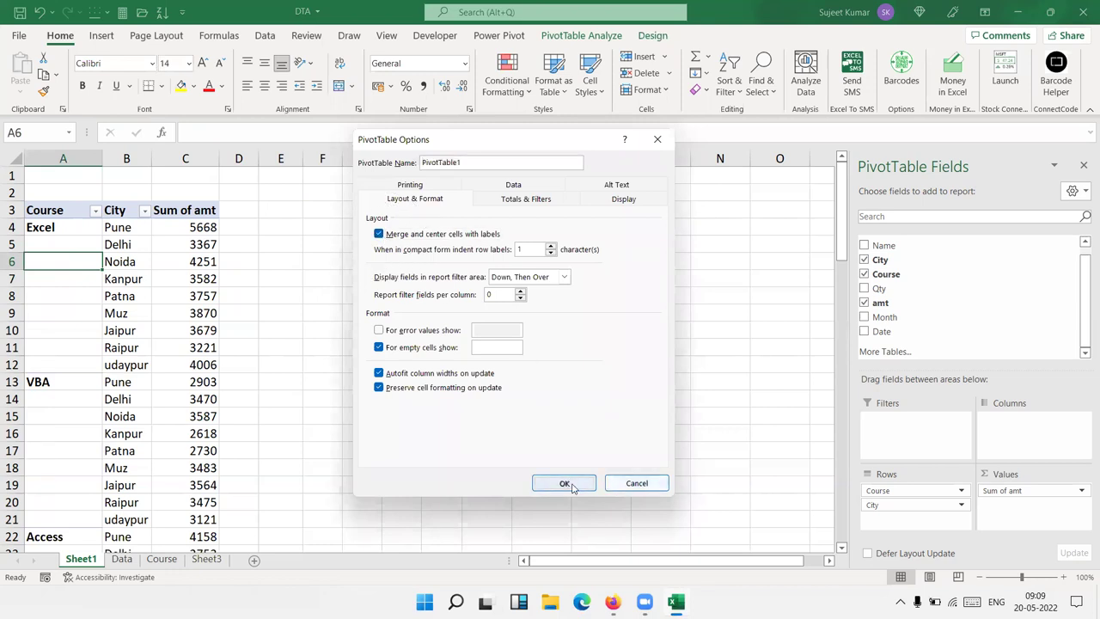
pyautogui.click(564, 483)
# Check the merged course labels for VBA, Access, SQL, BI and Tableau
pyautogui.click(101, 438)
pyautogui.click(81, 548)
pyautogui.scroll(-3, 101, 496)
pyautogui.scroll(-3, 86, 481)
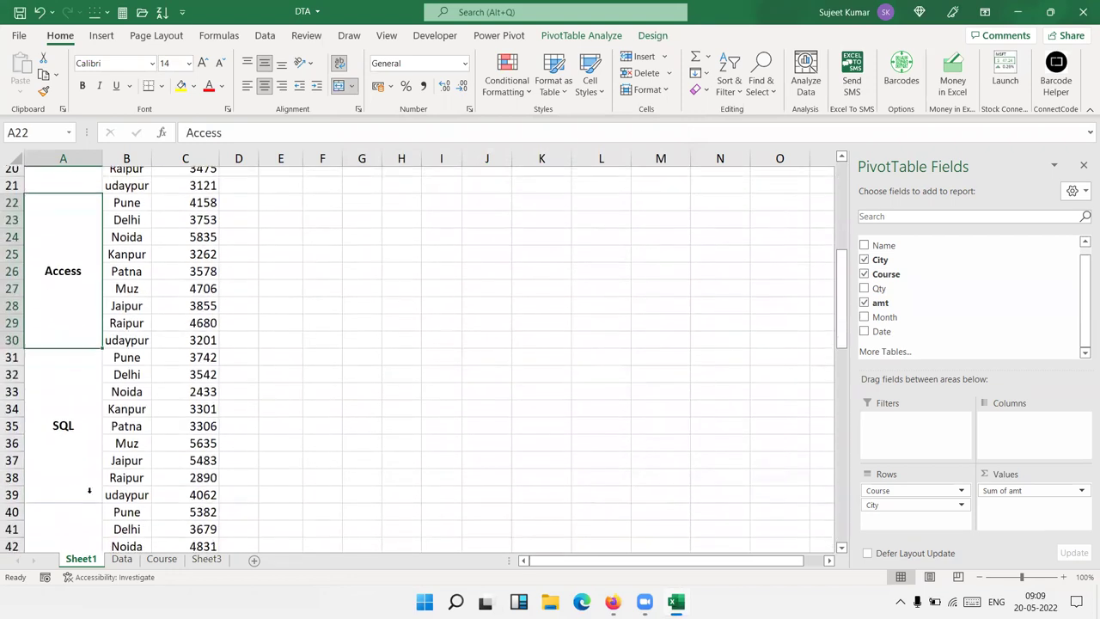
pyautogui.click(80, 402)
pyautogui.click(67, 500)
pyautogui.scroll(-3, 67, 501)
pyautogui.click(69, 505)
pyautogui.scroll(10, 86, 507)
pyautogui.scroll(-3, 87, 506)
pyautogui.scroll(1, 86, 507)
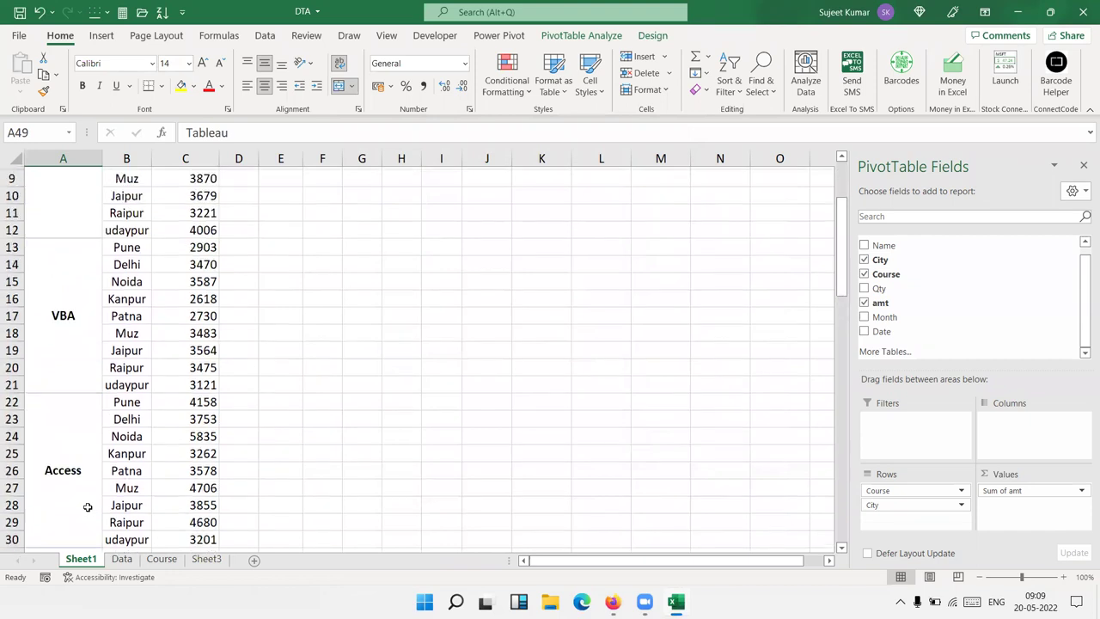
pyautogui.scroll(2, 86, 506)
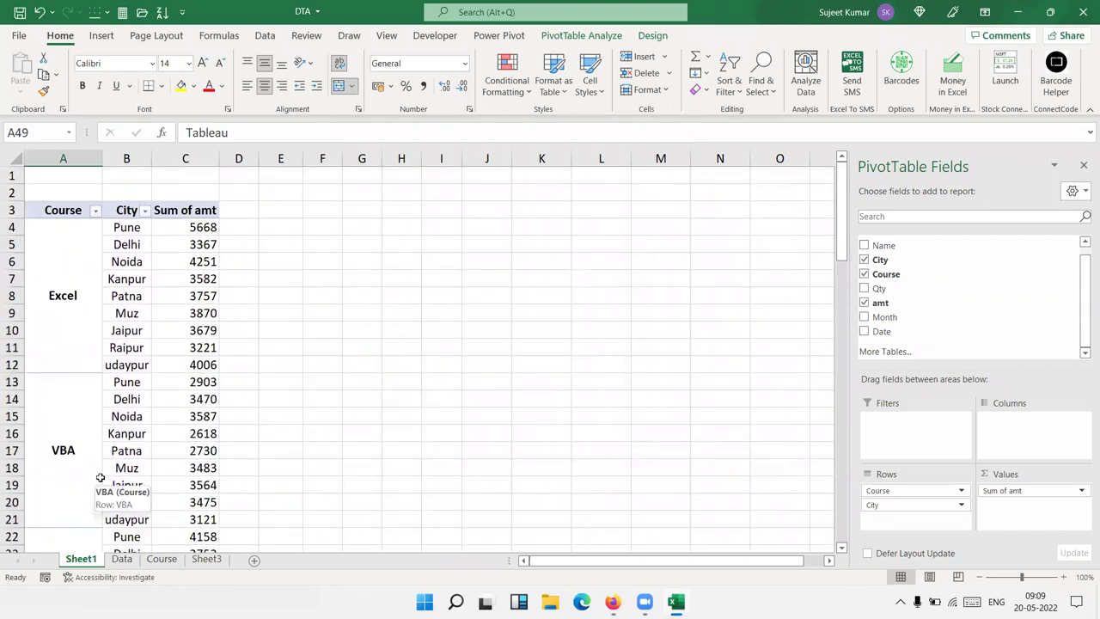
pyautogui.click(185, 314)
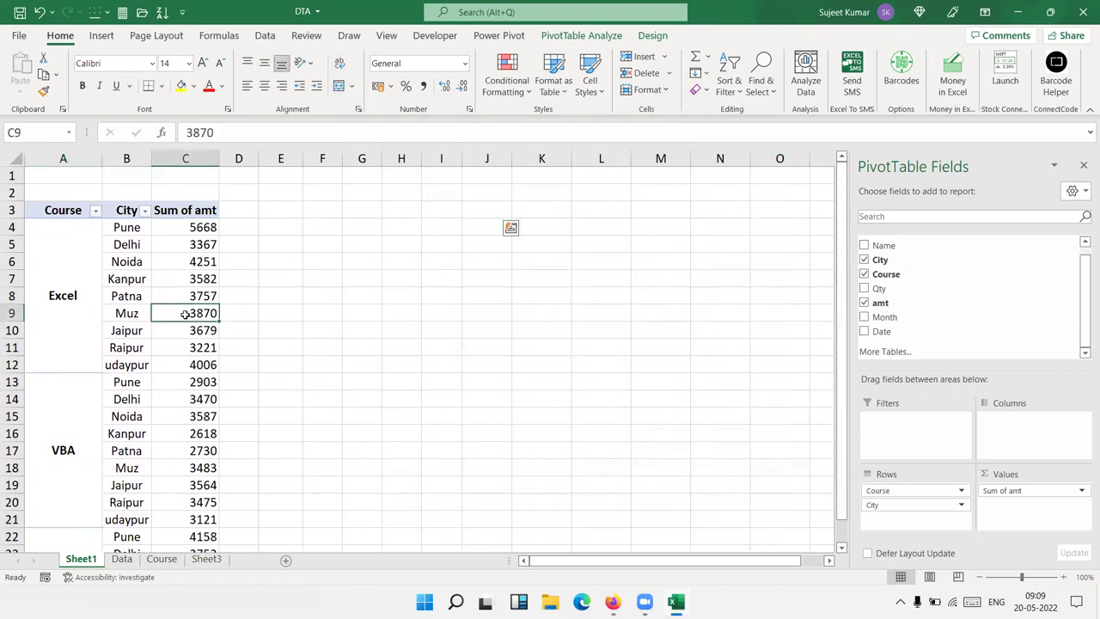
pyautogui.doubleClick(184, 314)
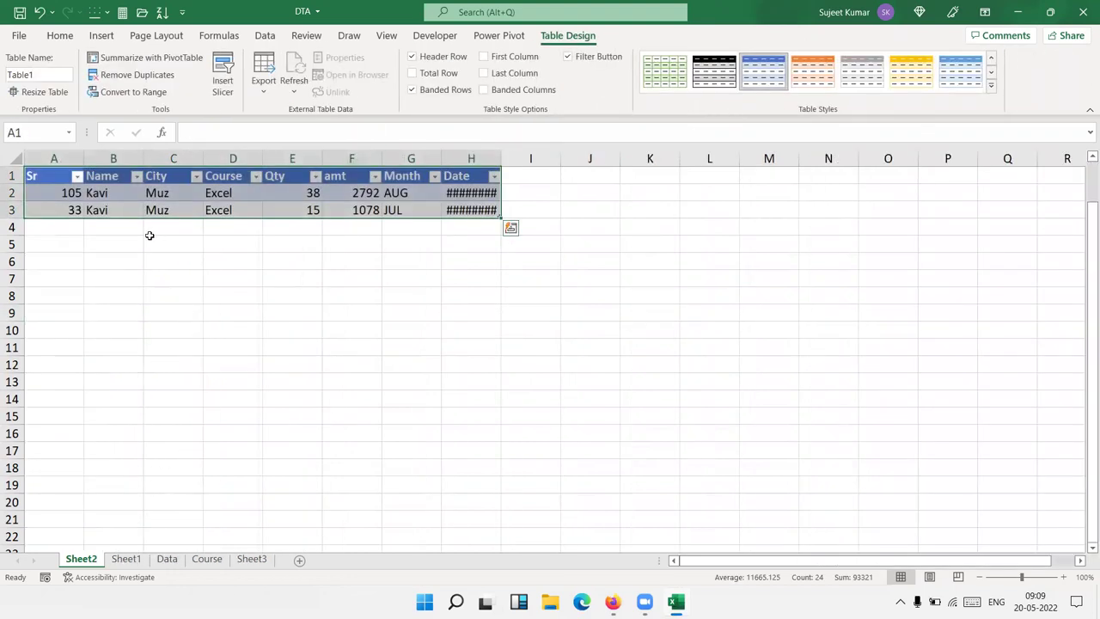
pyautogui.rightClick(74, 567)
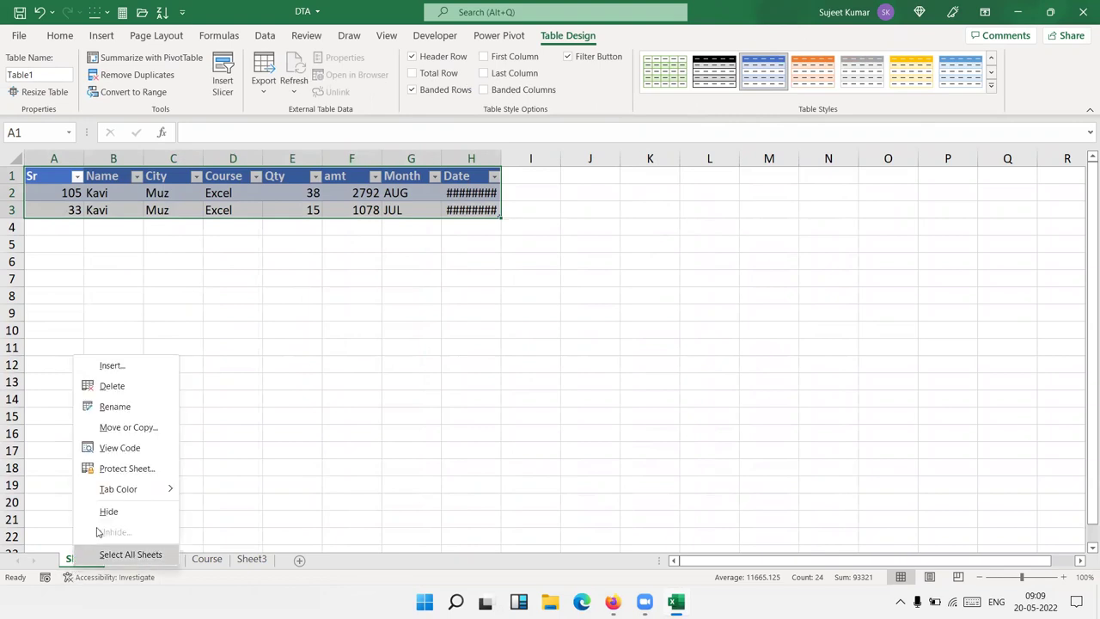
pyautogui.click(137, 386)
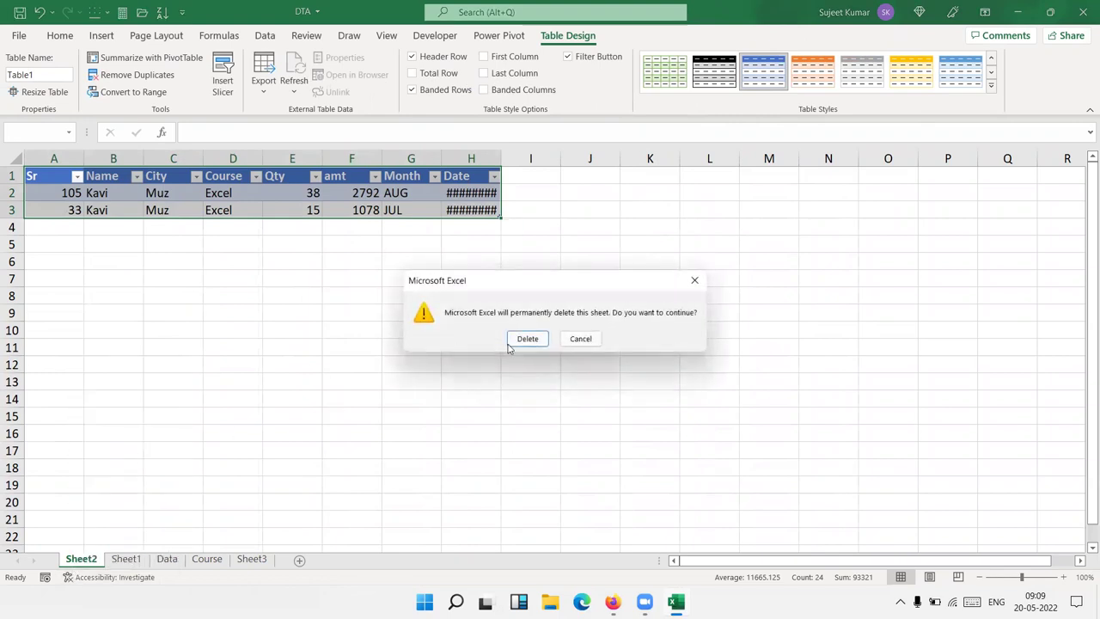
pyautogui.click(509, 342)
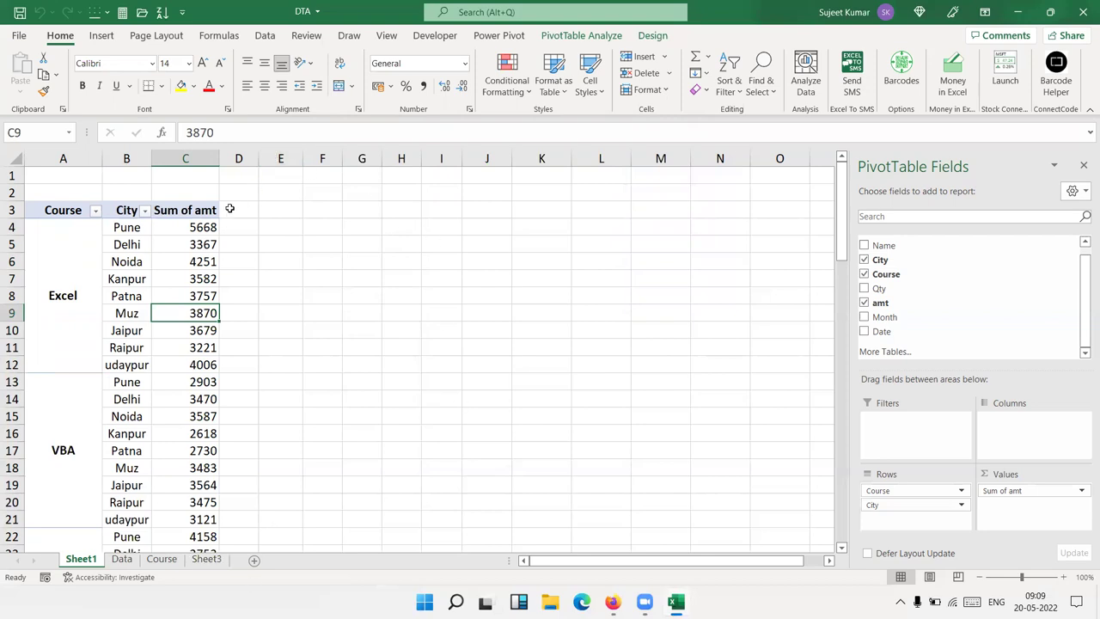
# Sort the City labels alphabetically A to Z
pyautogui.rightClick(123, 248)
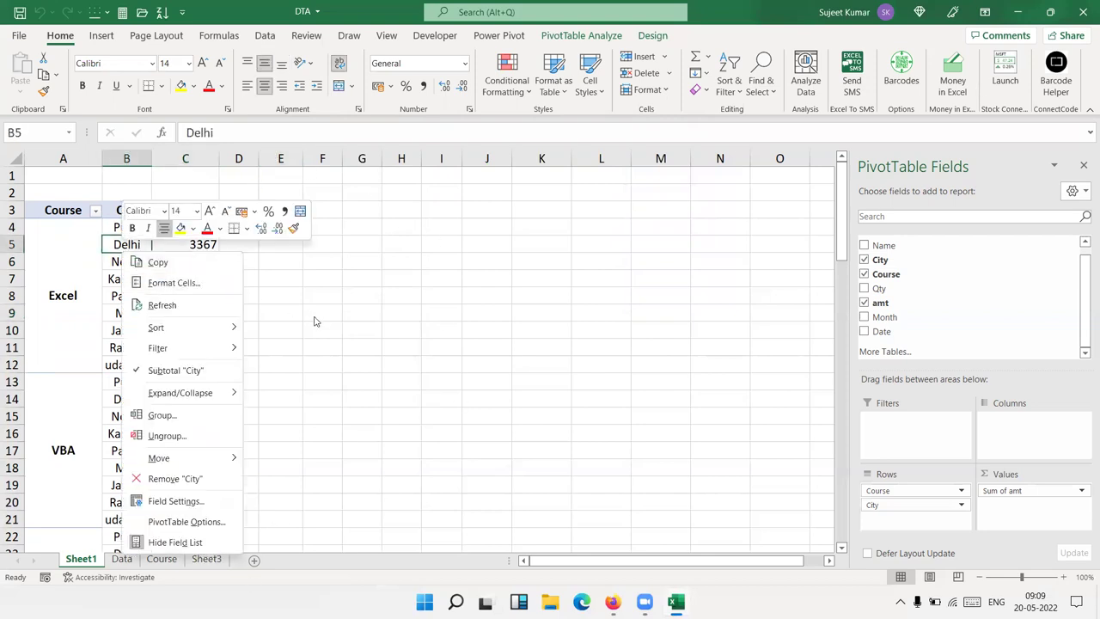
pyautogui.moveTo(203, 334)
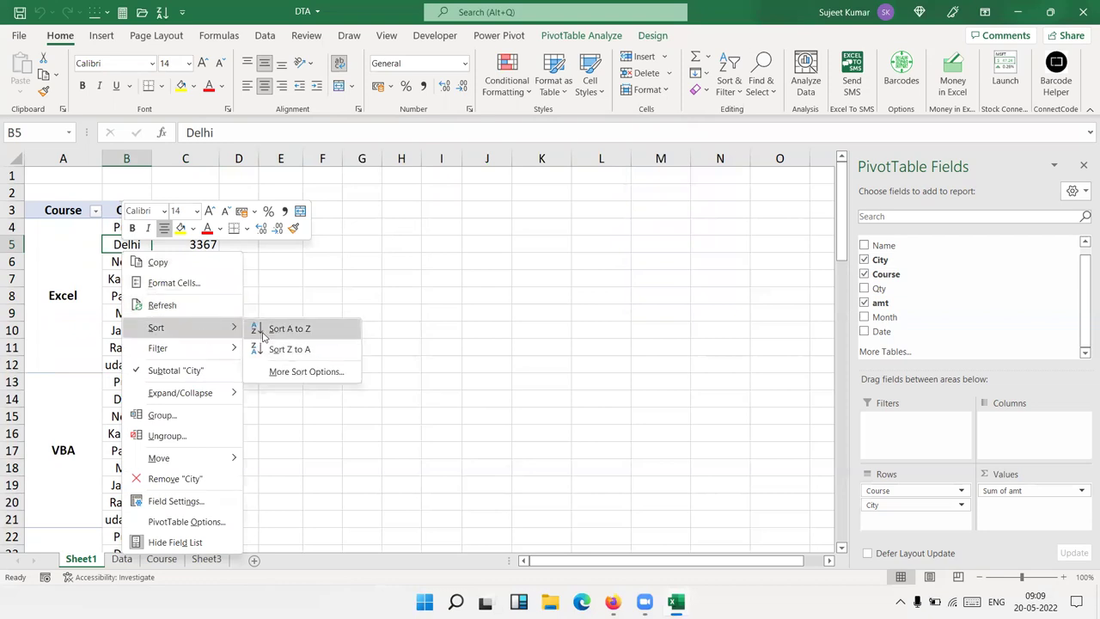
pyautogui.click(263, 330)
# Sort the cities by Sum of amt, smallest to largest
pyautogui.click(214, 225)
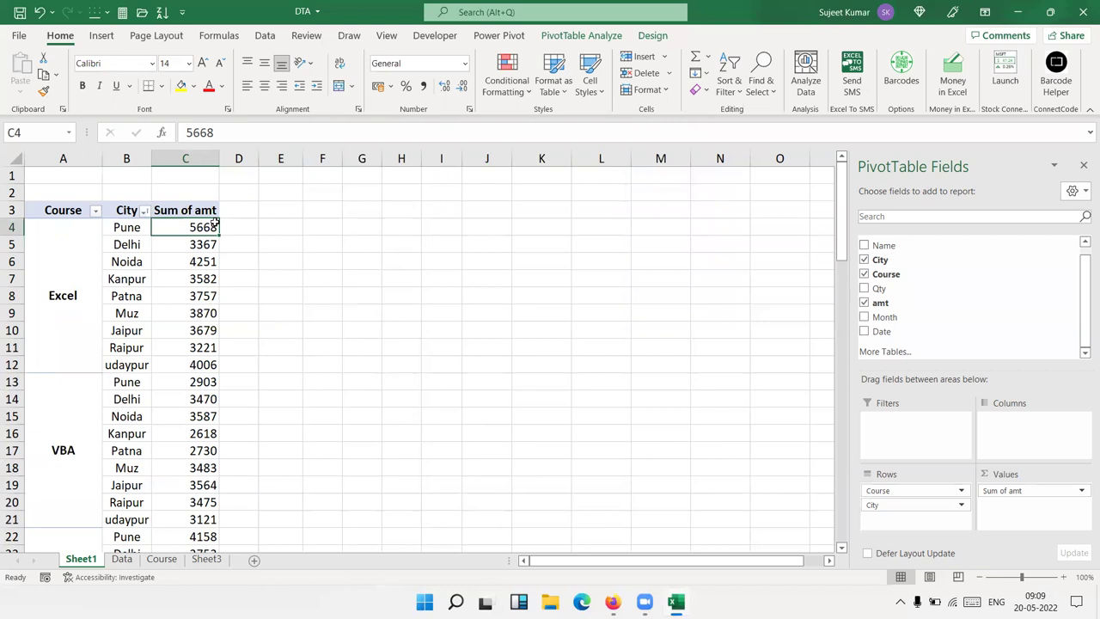
pyautogui.rightClick(213, 225)
pyautogui.moveTo(250, 321)
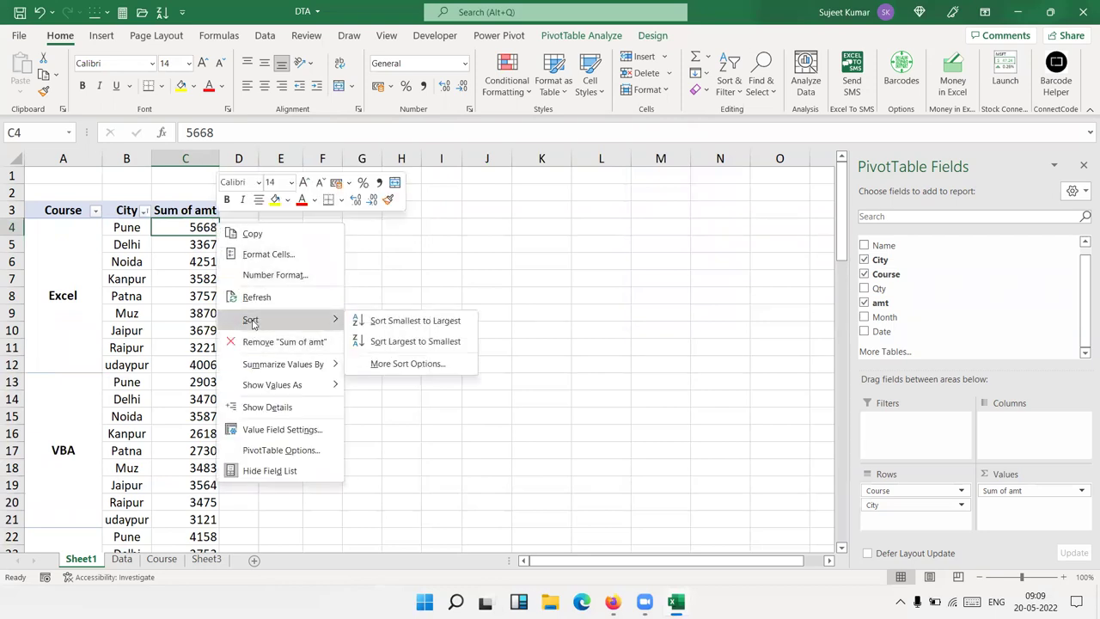
pyautogui.click(391, 324)
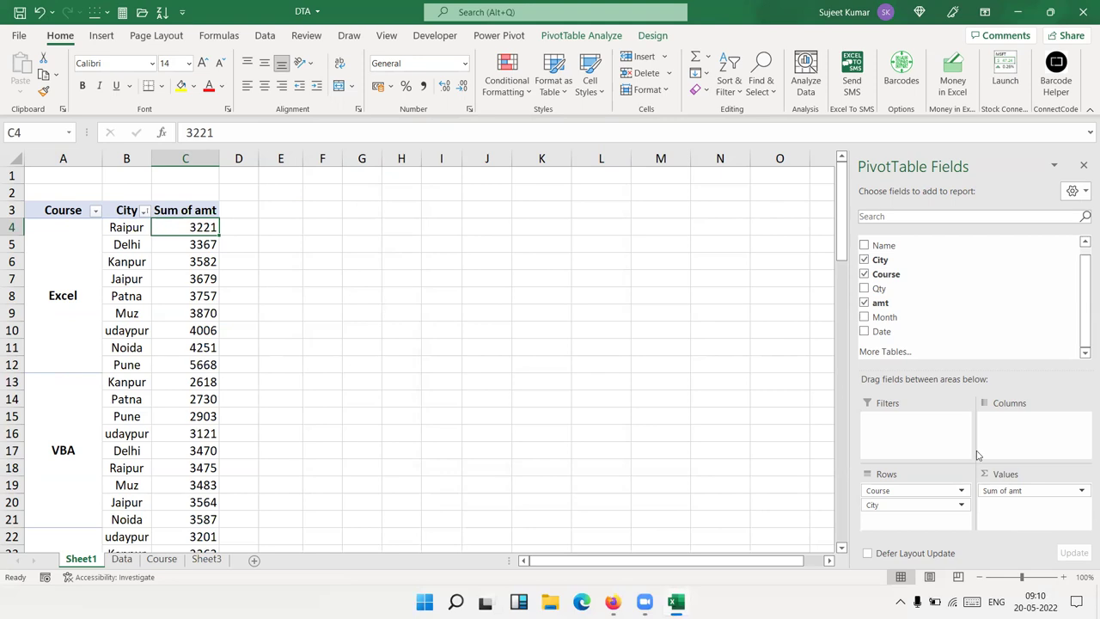
# Remove City from the pivot rows, move Dashboard (35526) to the top of the courses, and open Tableau's Move options
pyautogui.moveTo(901, 507); pyautogui.dragTo(1022, 335)
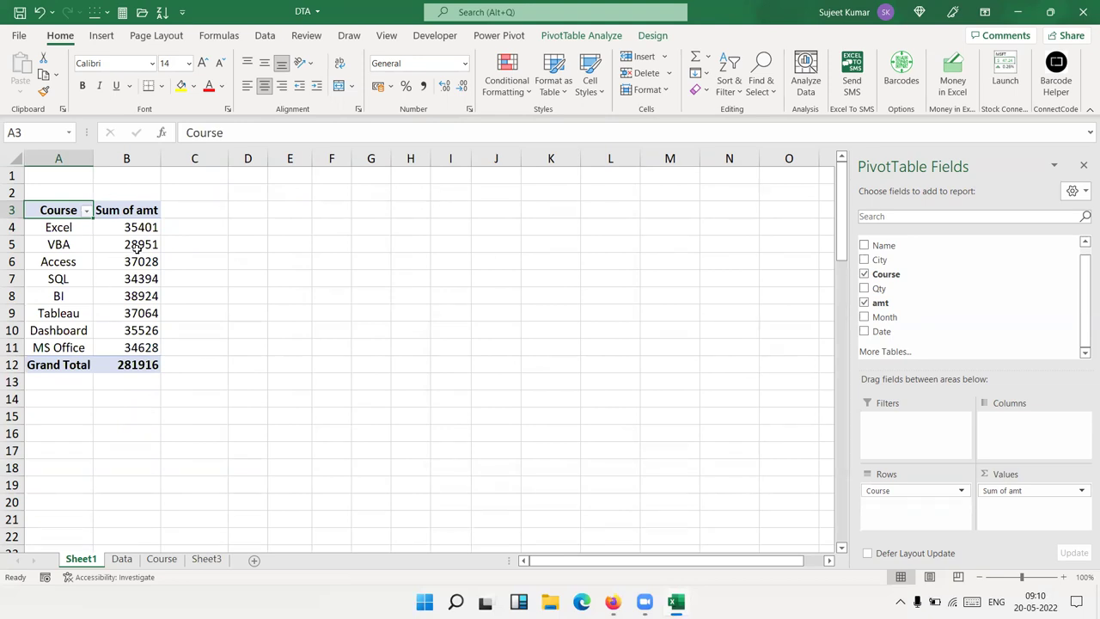
pyautogui.click(52, 227)
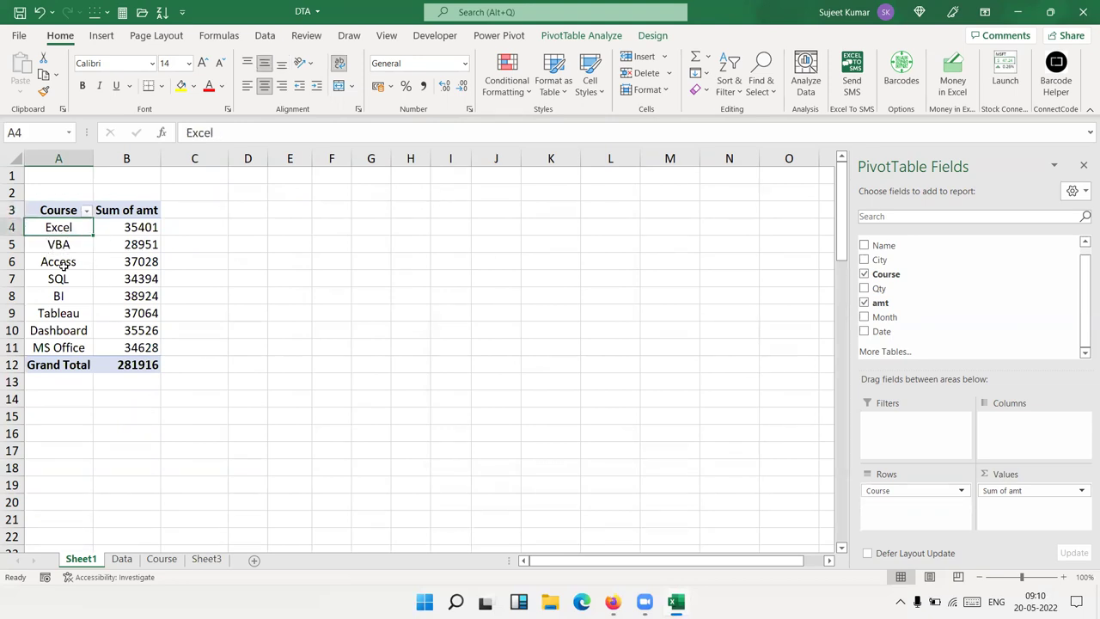
pyautogui.moveTo(73, 344); pyautogui.dragTo(76, 335)
pyautogui.click(83, 332)
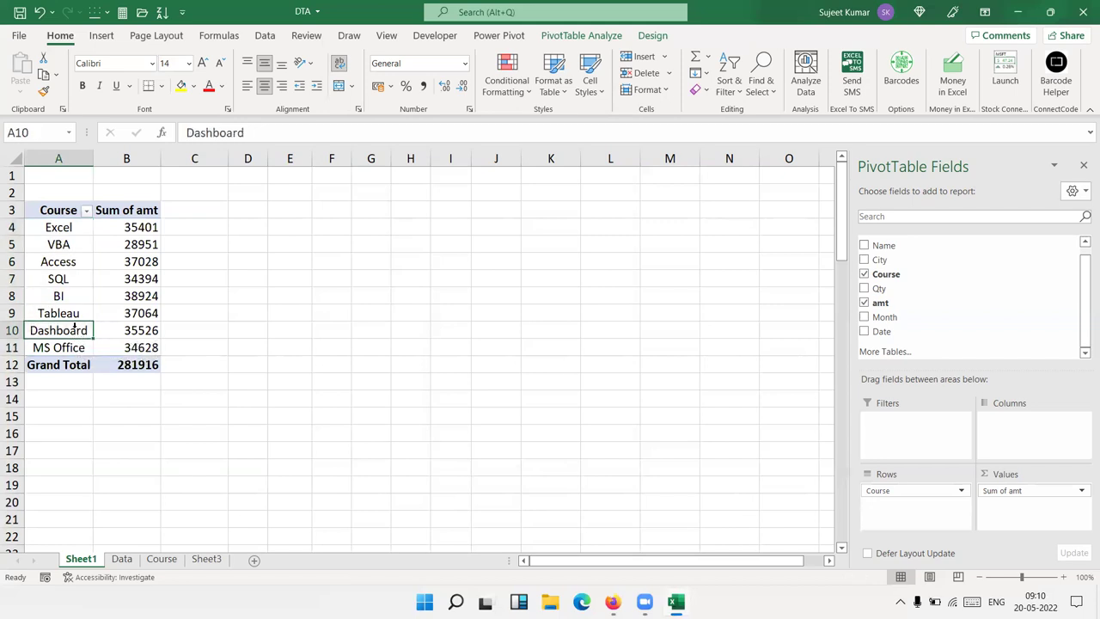
pyautogui.moveTo(79, 340); pyautogui.dragTo(101, 221)
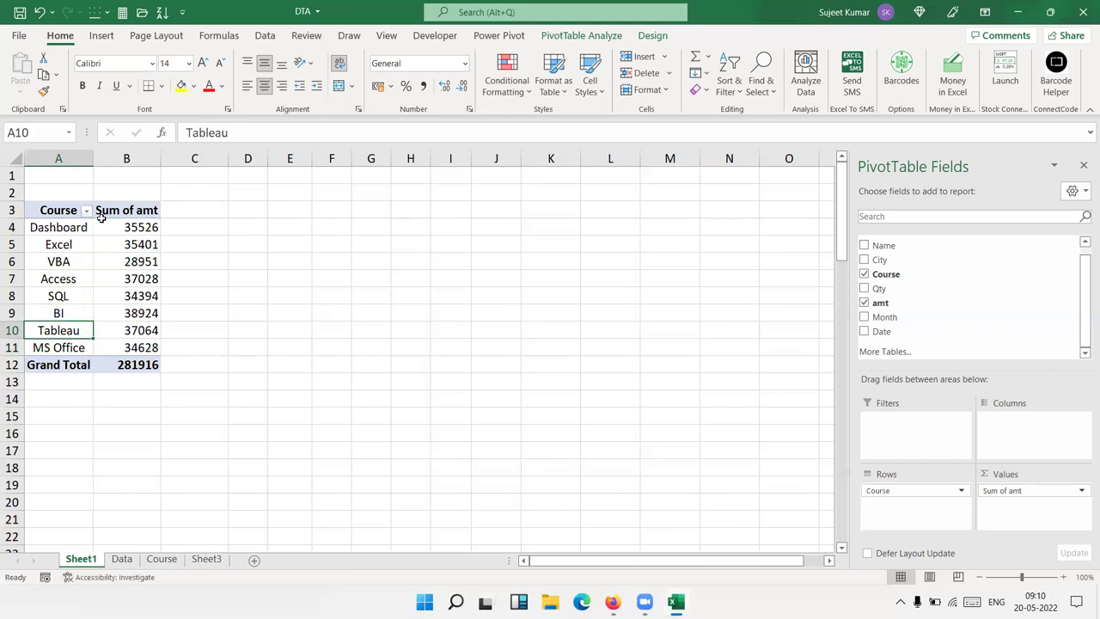
pyautogui.rightClick(71, 333)
pyautogui.moveTo(129, 237)
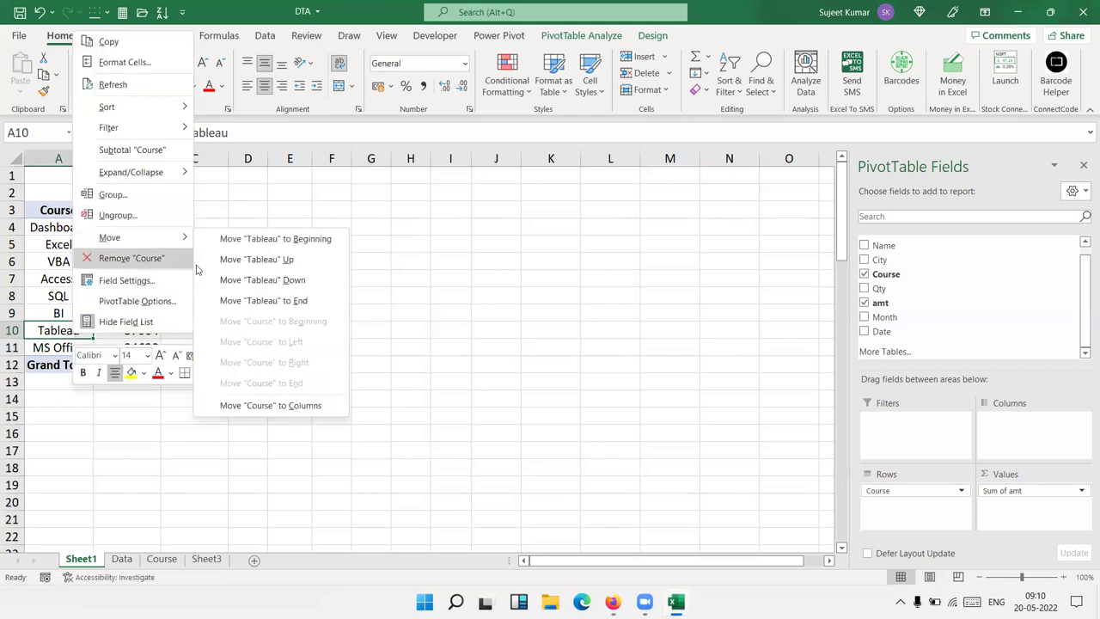
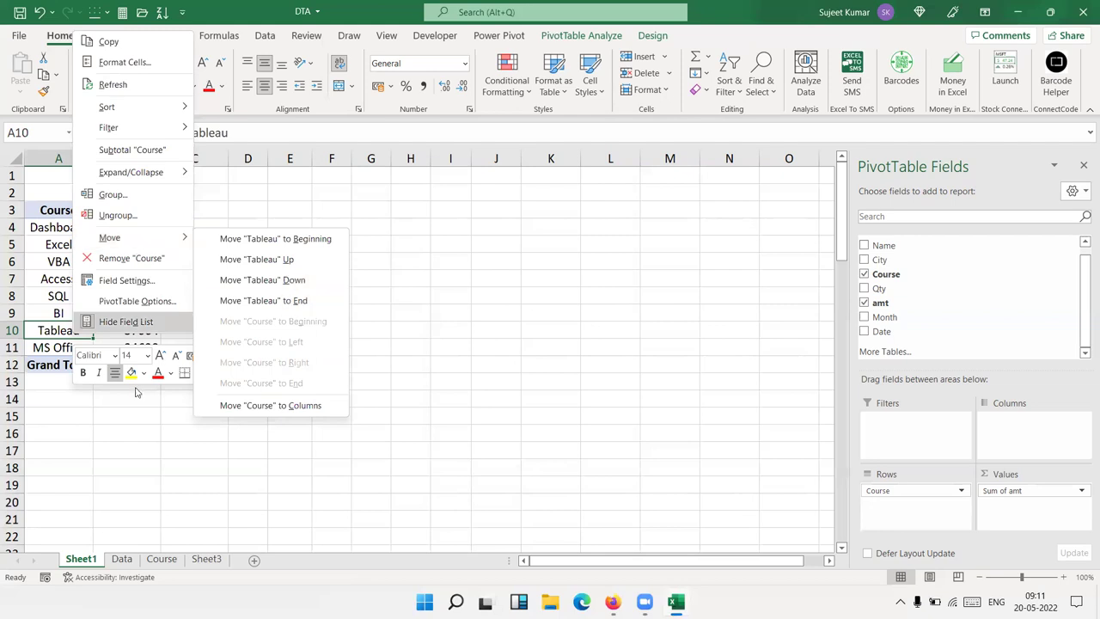
# Add Month as pivot columns and reorder them so JAN and FEB come first
pyautogui.press('Escape')
pyautogui.click(103, 293)
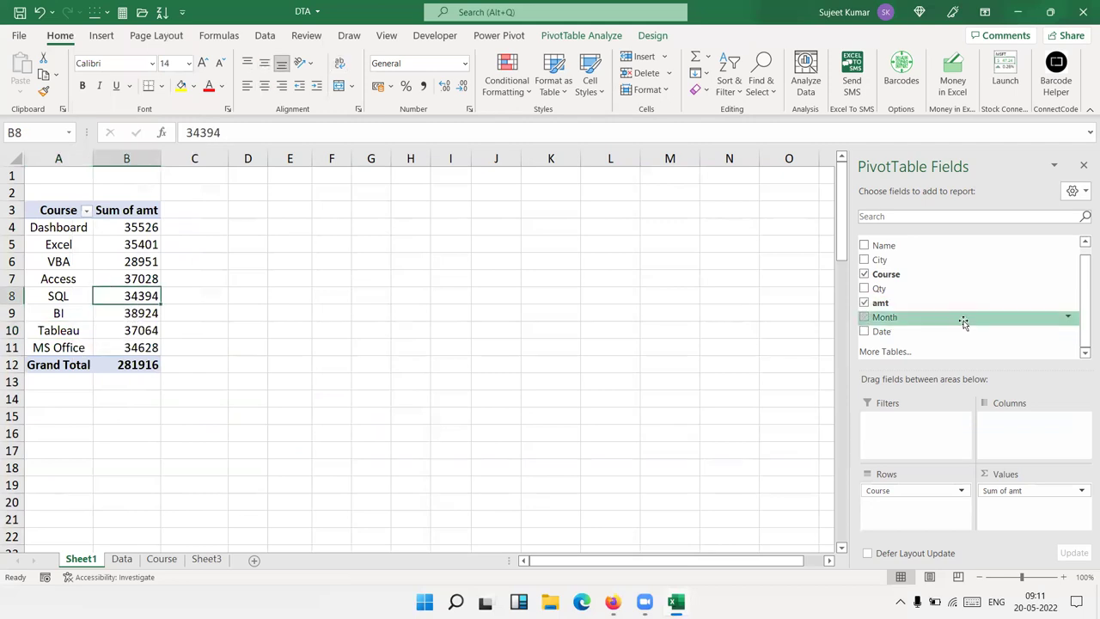
pyautogui.moveTo(923, 317)
pyautogui.mouseDown()
pyautogui.moveTo(1014, 397)
pyautogui.moveTo(1012, 418)
pyautogui.mouseUp()
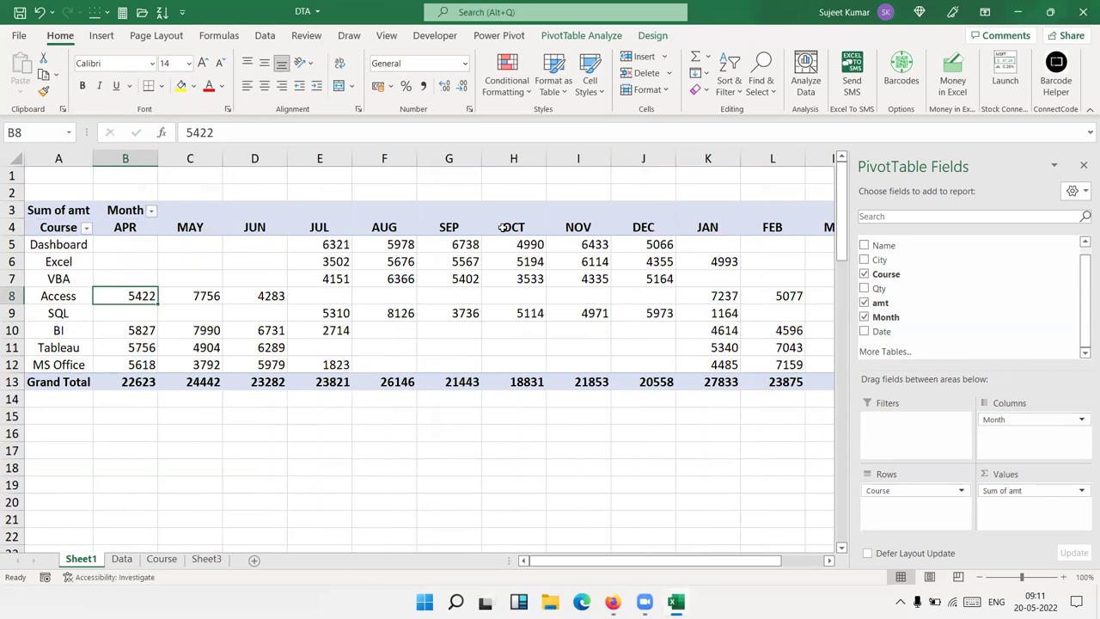
pyautogui.click(698, 230)
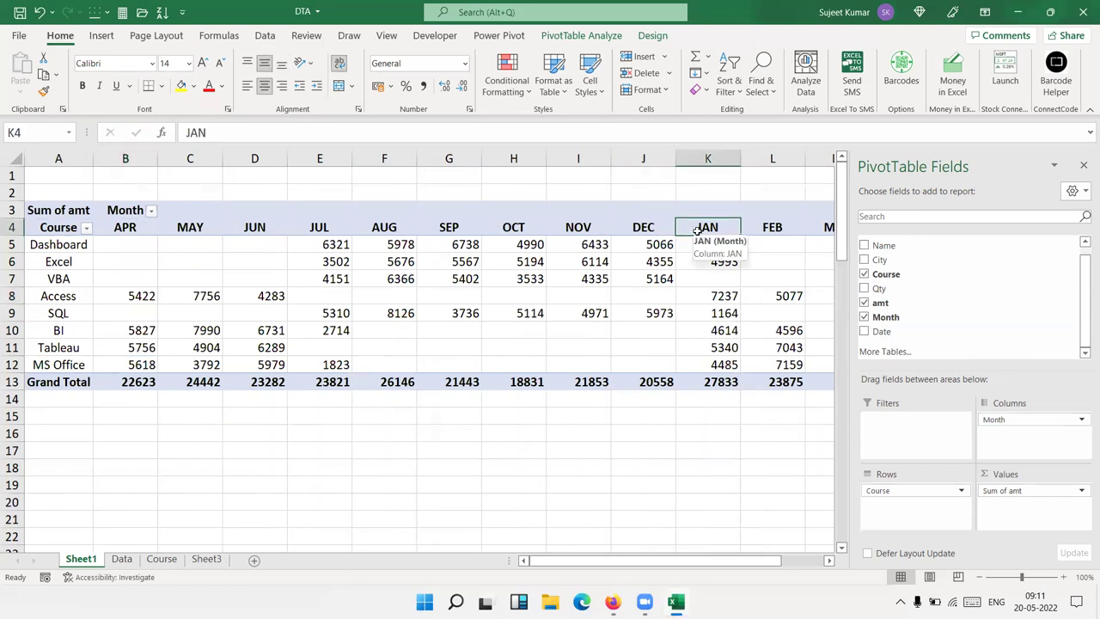
pyautogui.moveTo(696, 236); pyautogui.dragTo(104, 212)
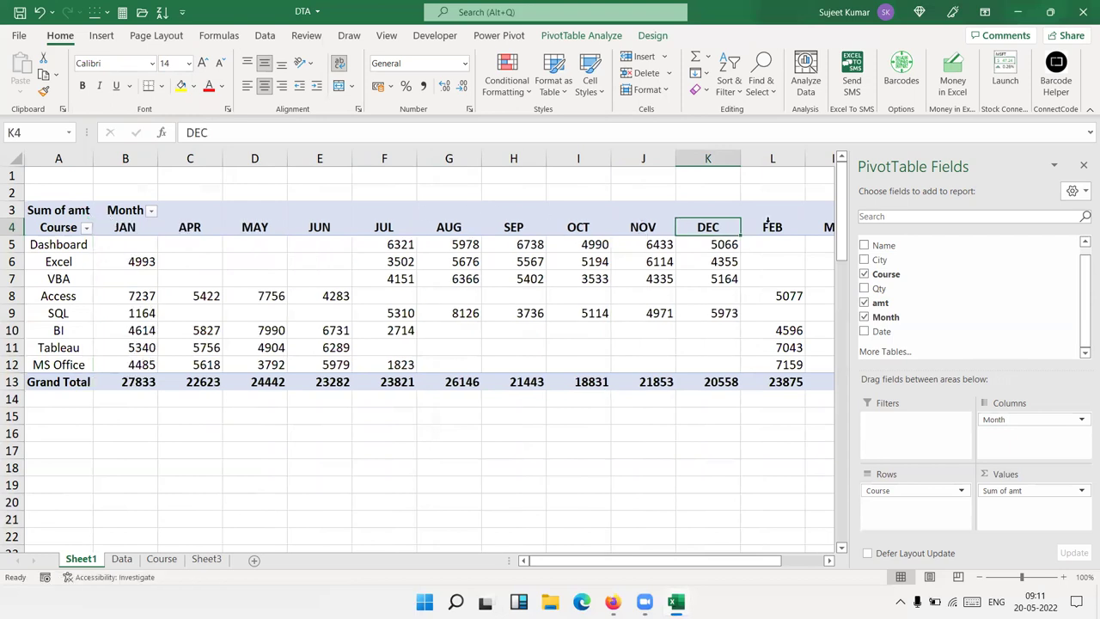
pyautogui.click(816, 226)
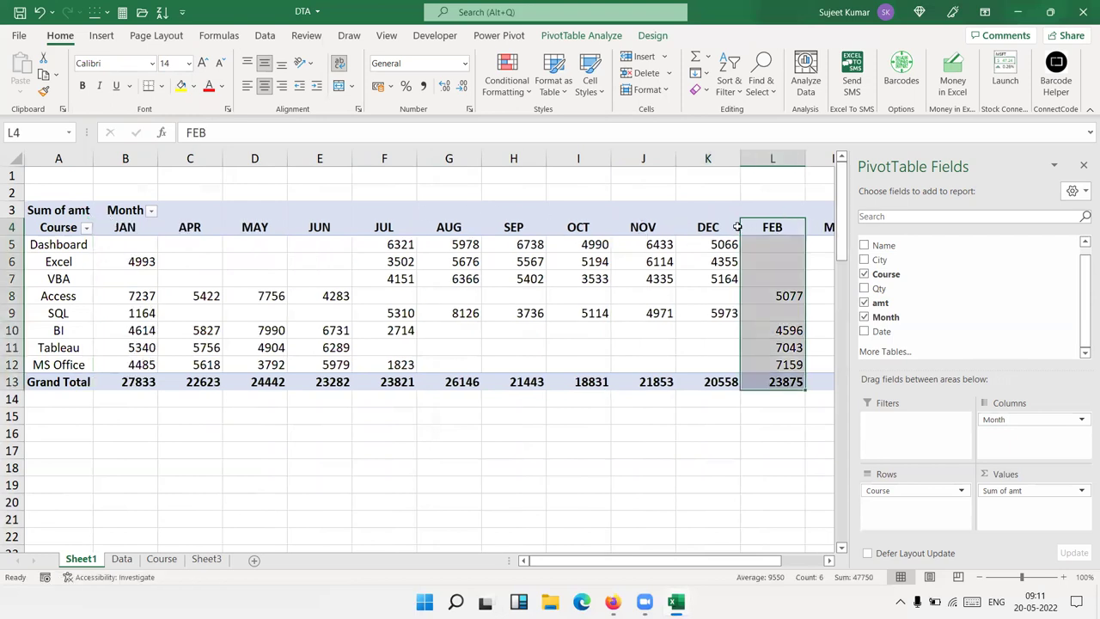
pyautogui.moveTo(741, 227); pyautogui.dragTo(176, 232)
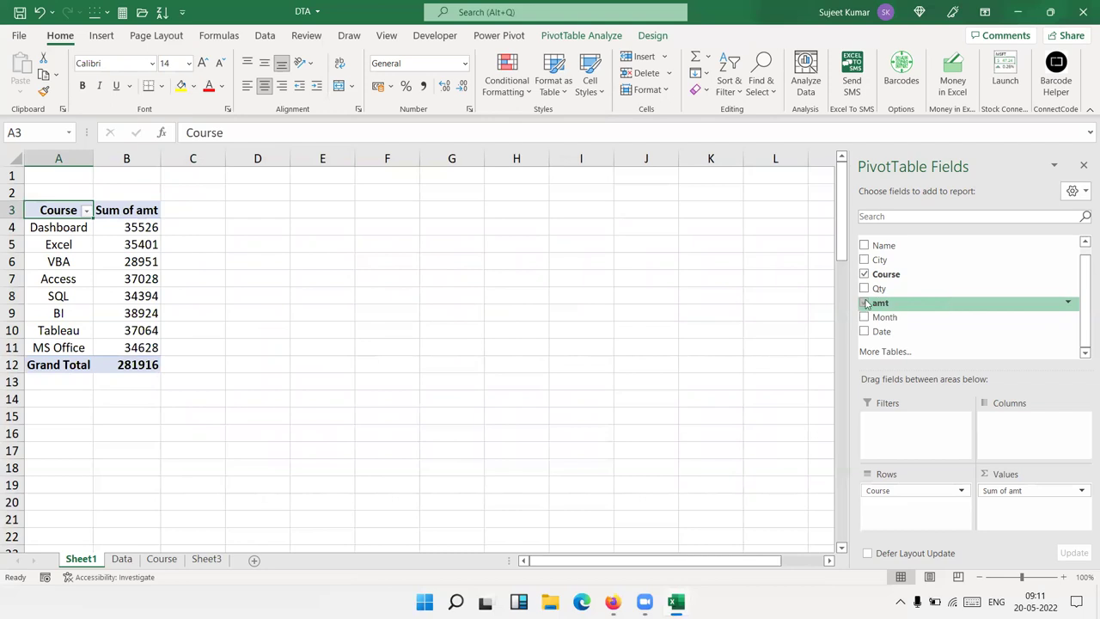
# Filter the Course rows to only MS Office, then clear the filter again
pyautogui.moveTo(135, 346); pyautogui.dragTo(64, 347)
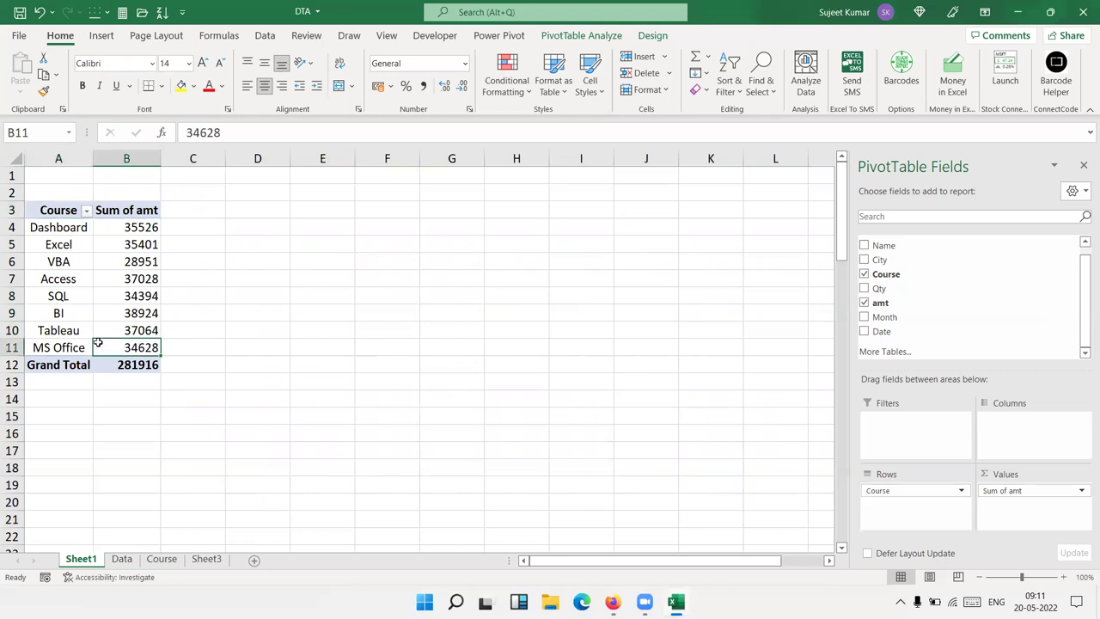
pyautogui.click(86, 212)
pyautogui.click(39, 365)
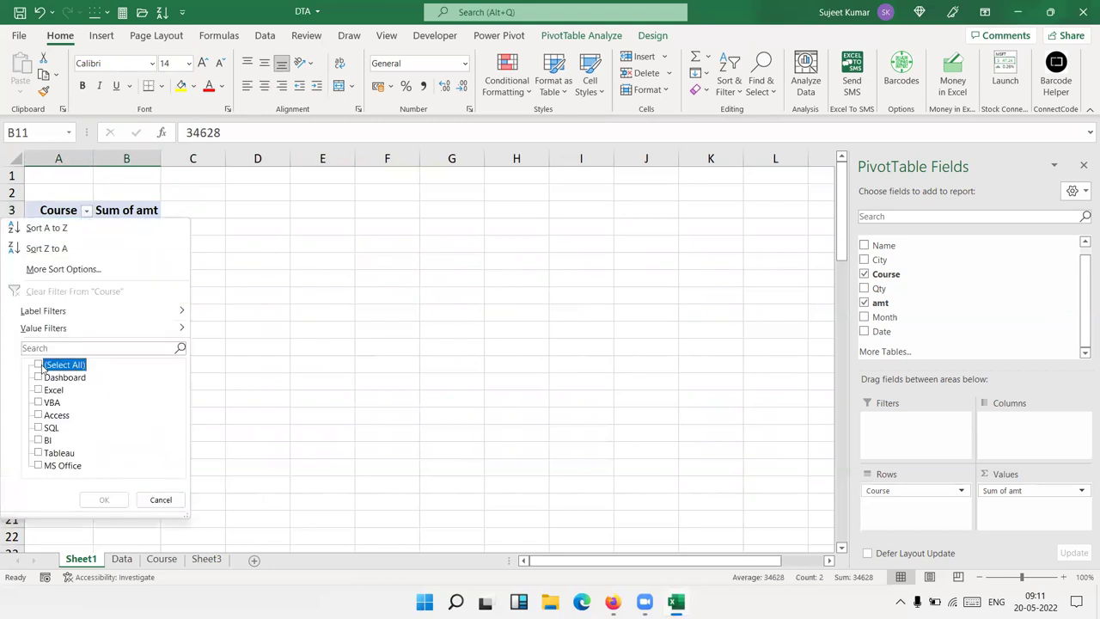
pyautogui.click(39, 465)
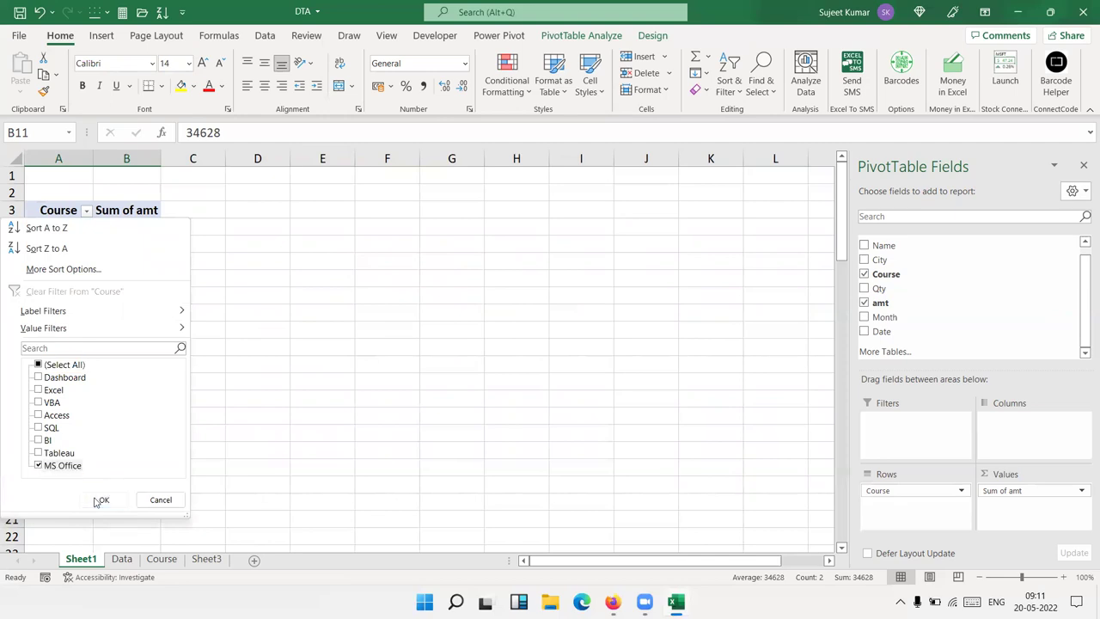
pyautogui.click(100, 499)
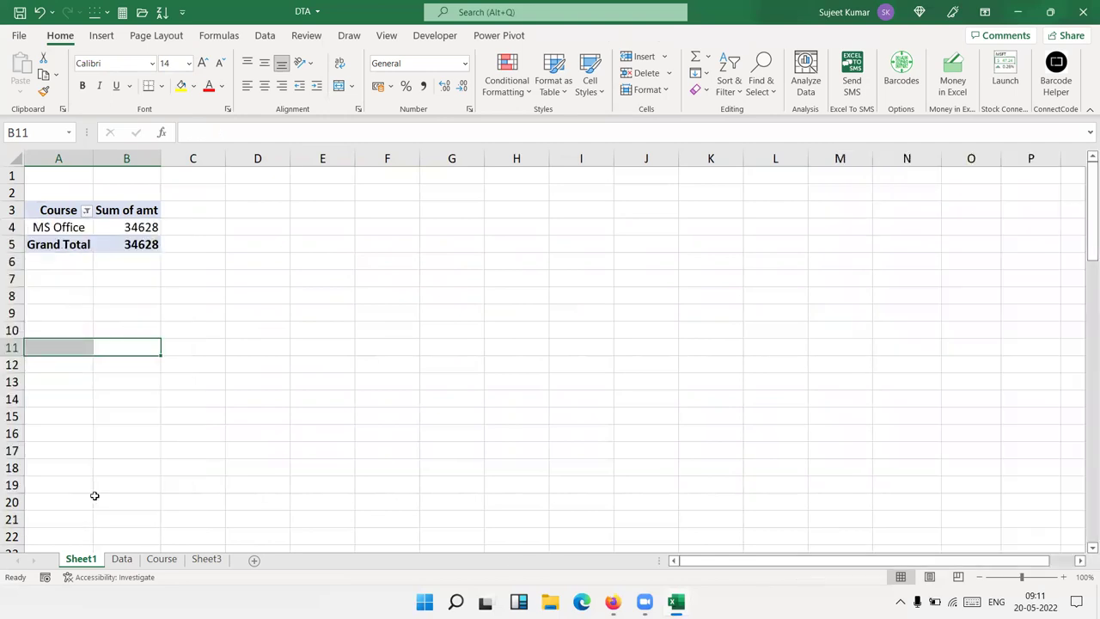
pyautogui.click(86, 212)
pyautogui.click(51, 290)
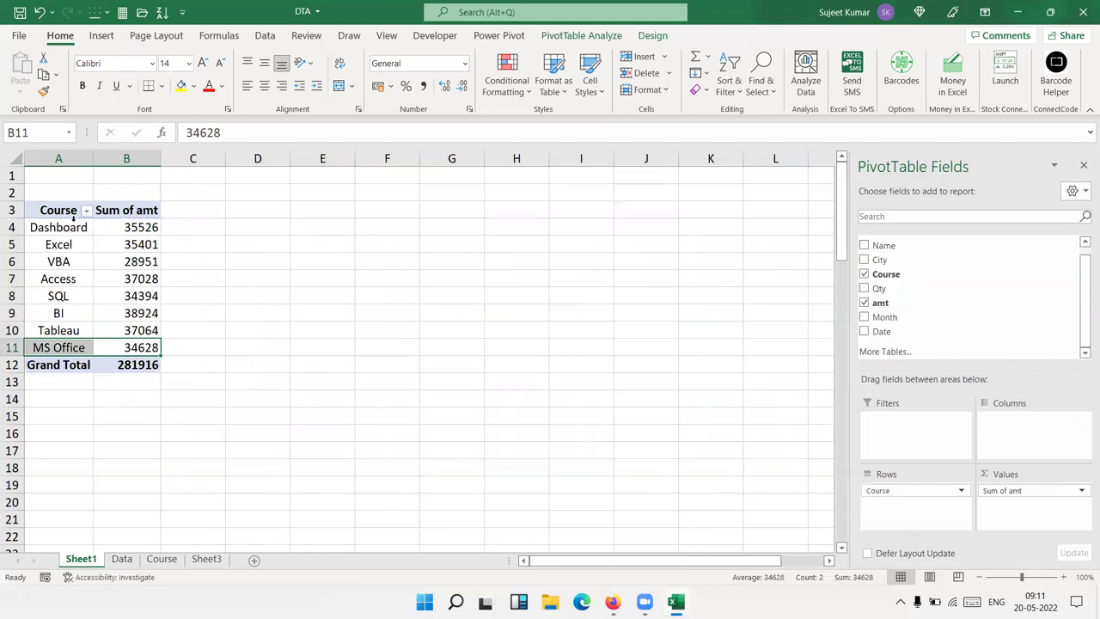
# Review the Course filter options and select the course names and their amounts
pyautogui.click(86, 211)
pyautogui.moveTo(49, 329)
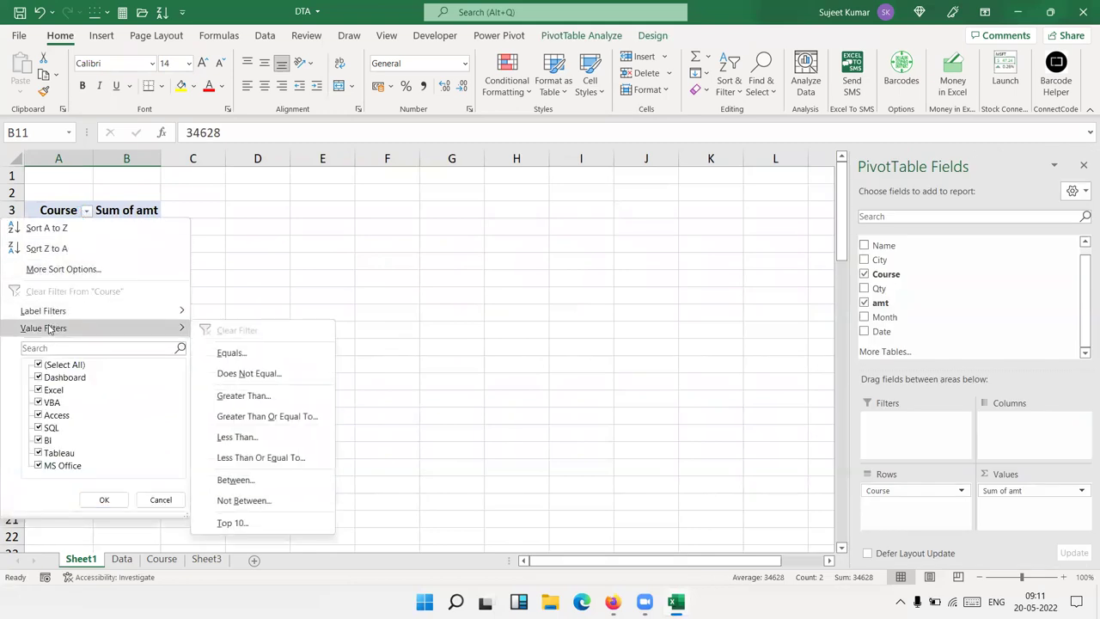
pyautogui.moveTo(61, 309)
pyautogui.click(314, 218)
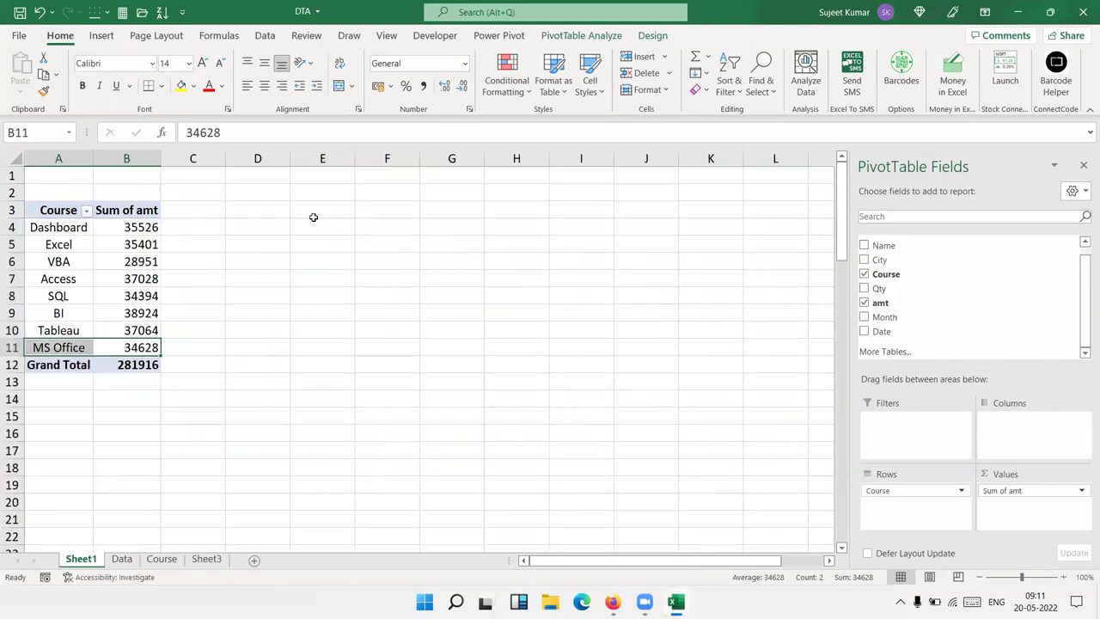
pyautogui.moveTo(59, 227); pyautogui.dragTo(59, 332)
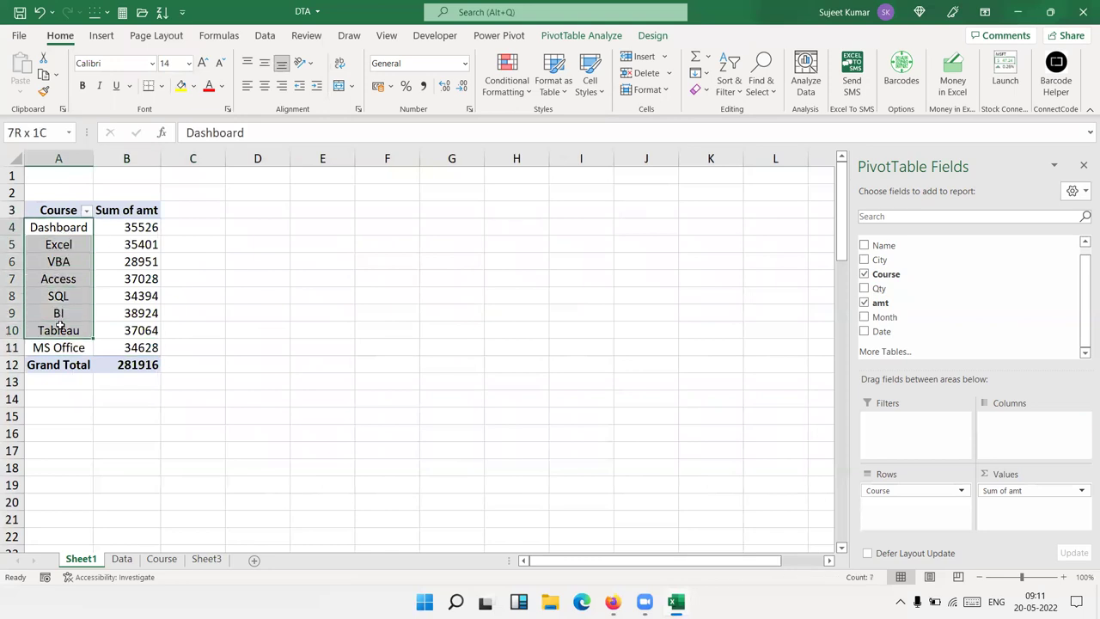
pyautogui.moveTo(127, 244); pyautogui.dragTo(122, 279)
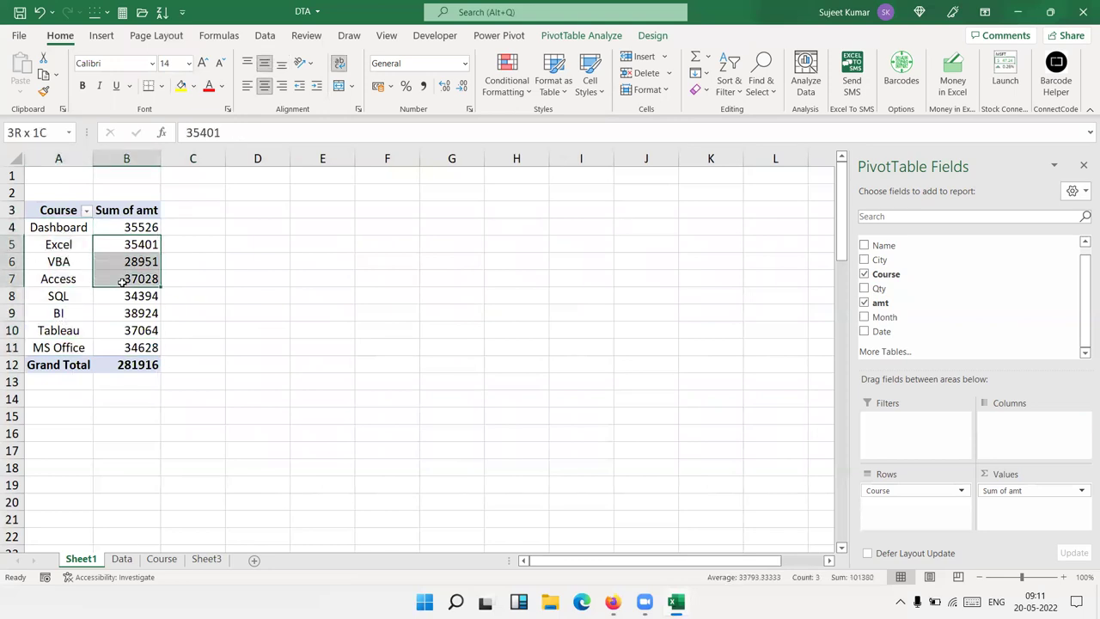
pyautogui.click(85, 212)
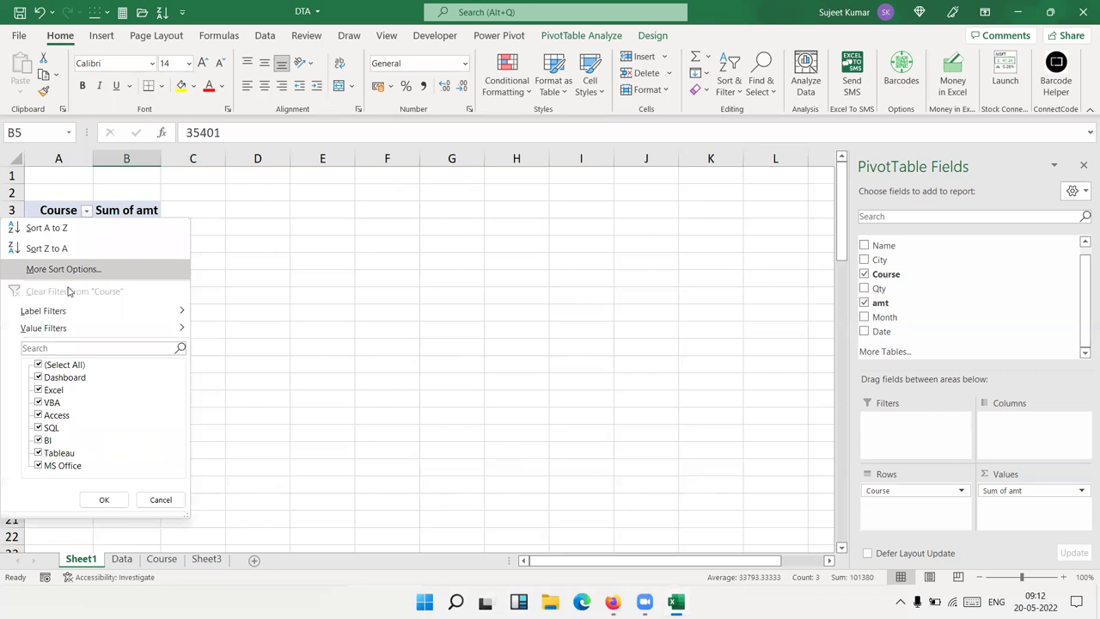
pyautogui.moveTo(69, 312)
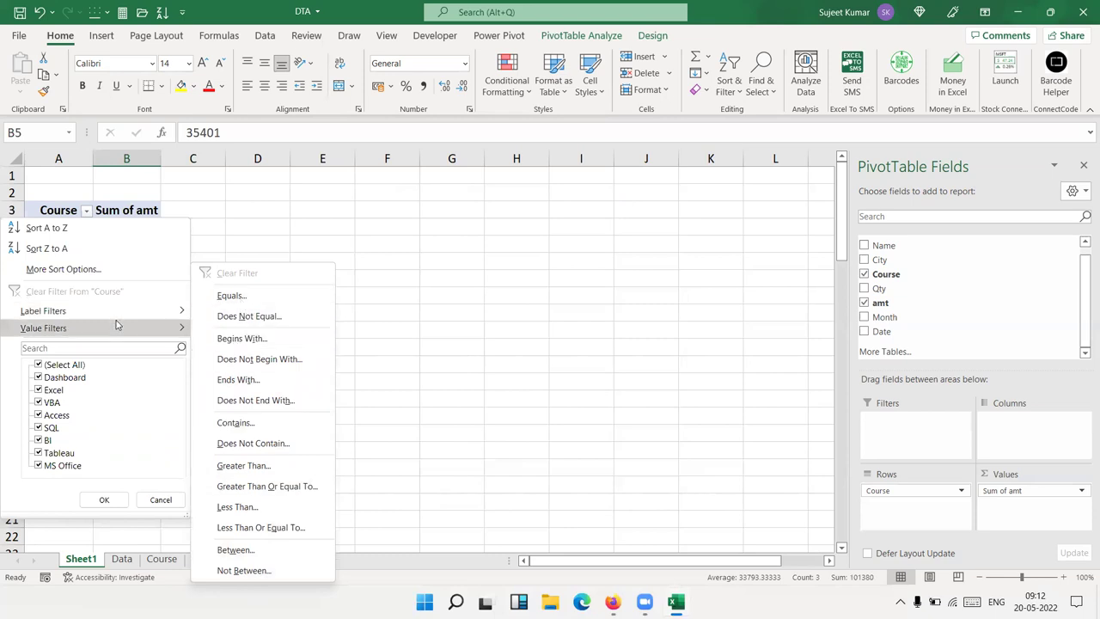
pyautogui.moveTo(117, 325)
pyautogui.click(256, 281)
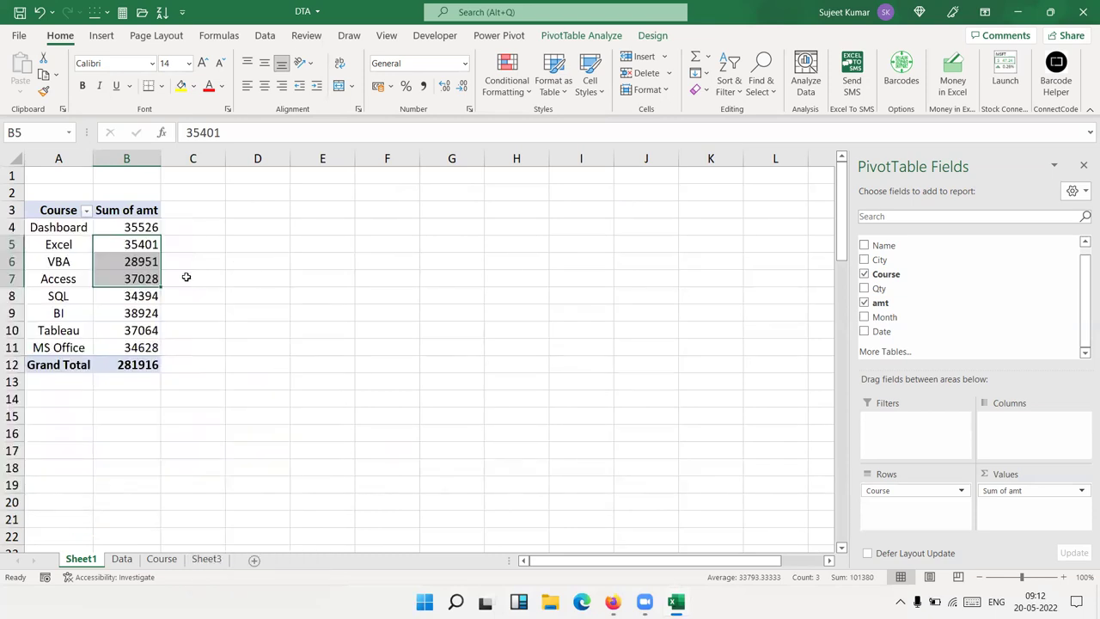
# Apply a top 3 courses by amount filter, then clear it
pyautogui.click(85, 211)
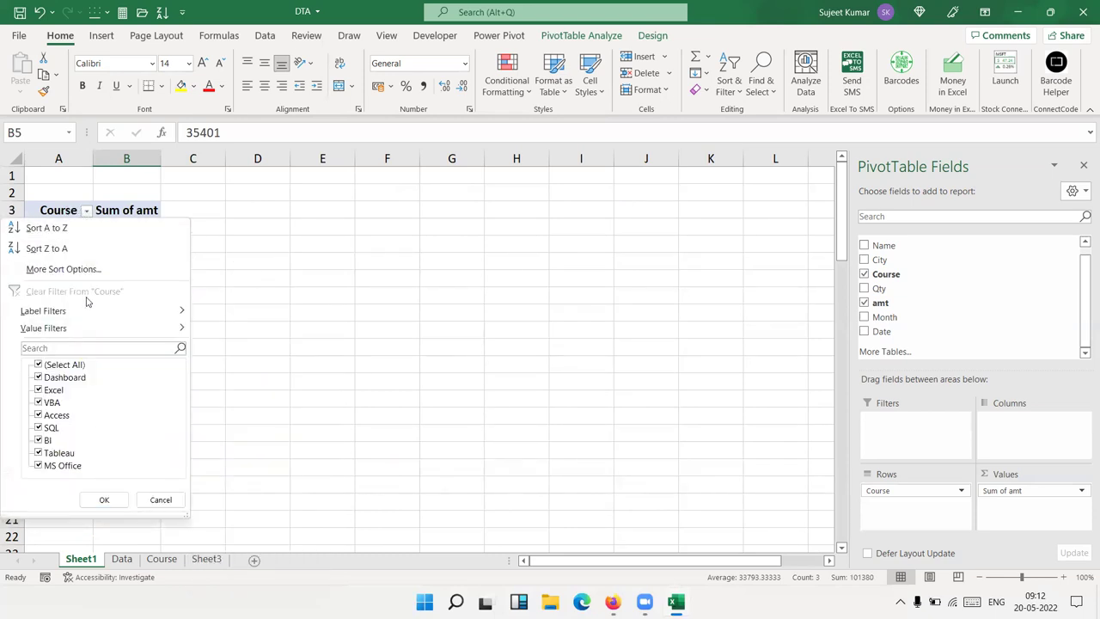
pyautogui.moveTo(86, 327)
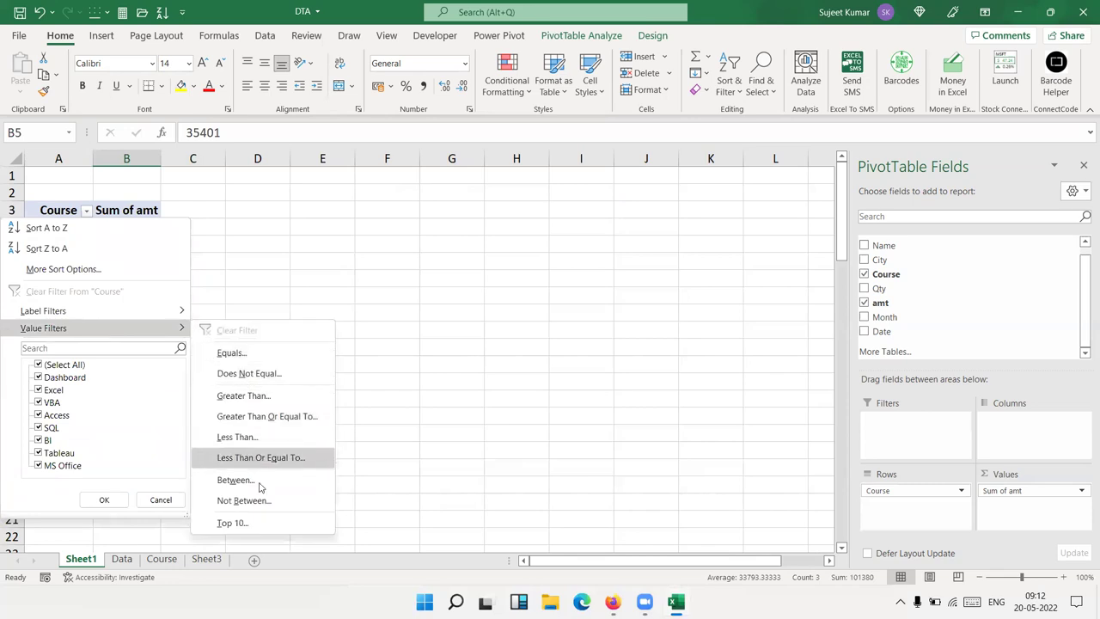
pyautogui.click(233, 523)
pyautogui.write('3')
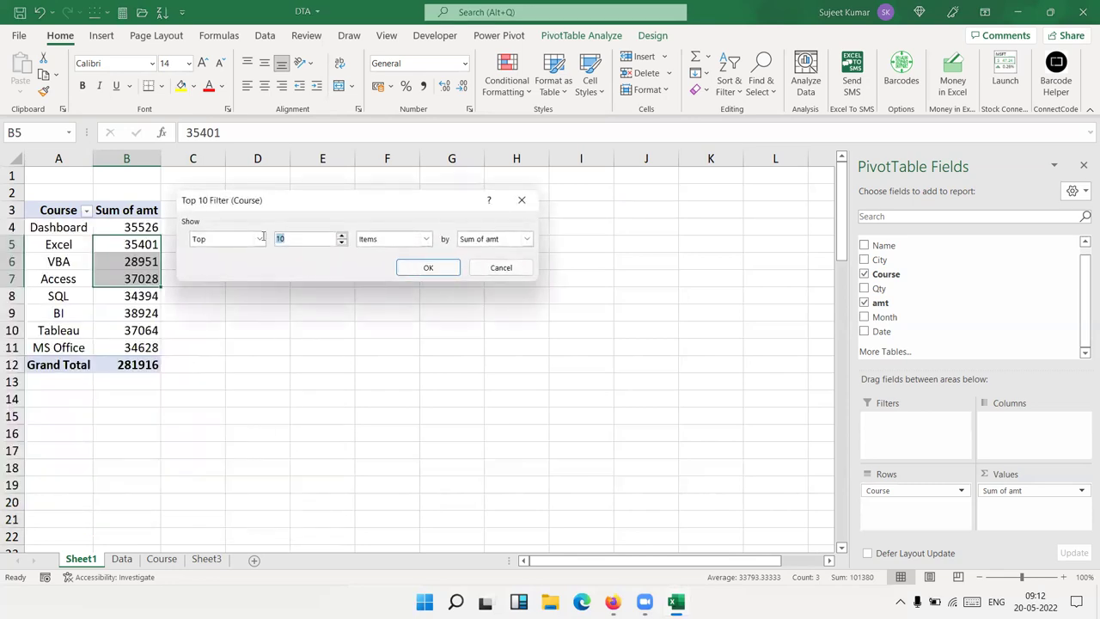
pyautogui.press('Return')
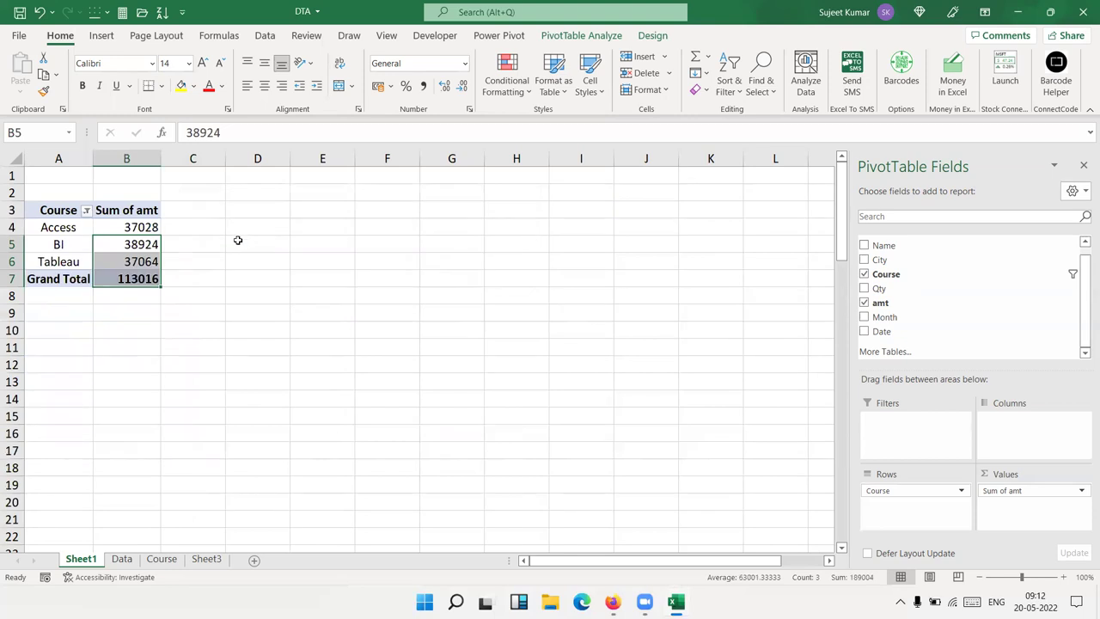
pyautogui.click(87, 211)
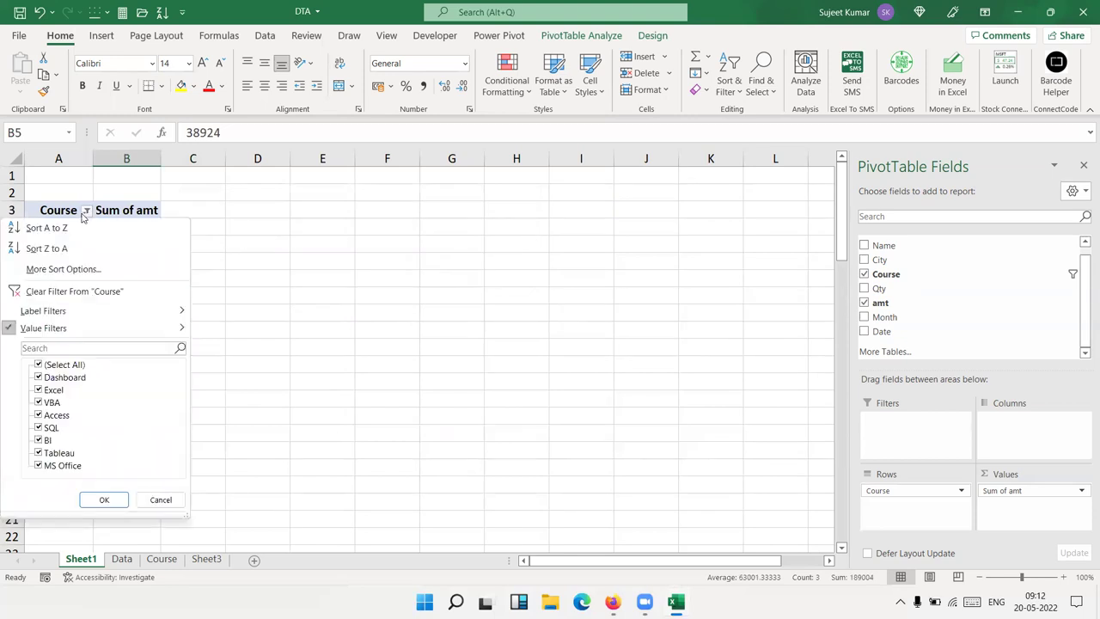
pyautogui.click(41, 287)
pyautogui.click(72, 246)
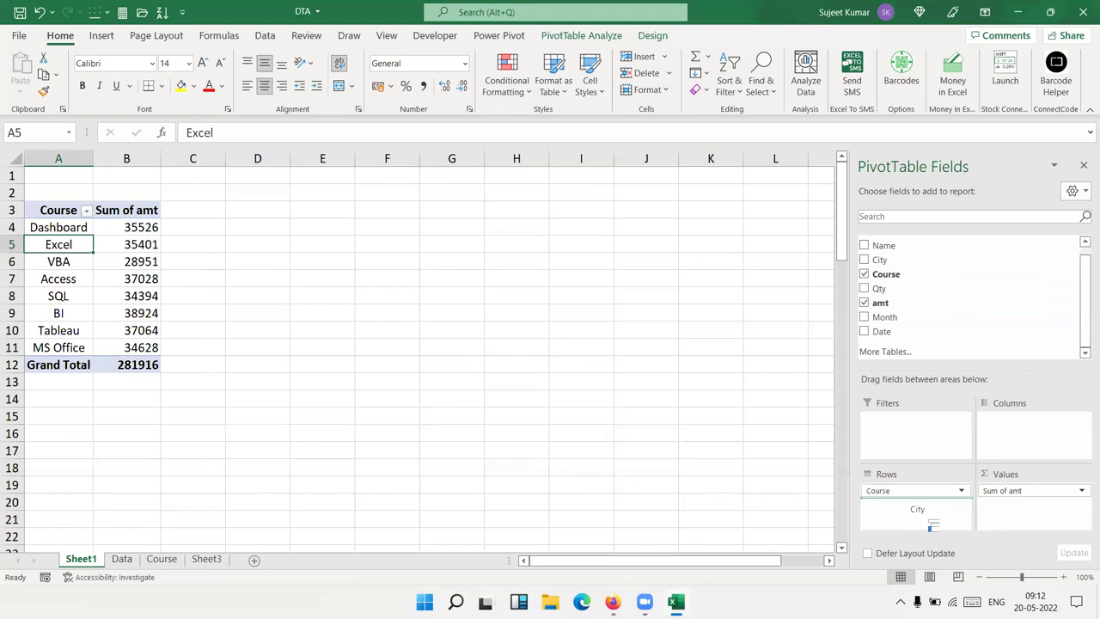
# Add City as a second row field, then move it into the pivot columns
pyautogui.moveTo(914, 263); pyautogui.dragTo(918, 509)
pyautogui.click(127, 238)
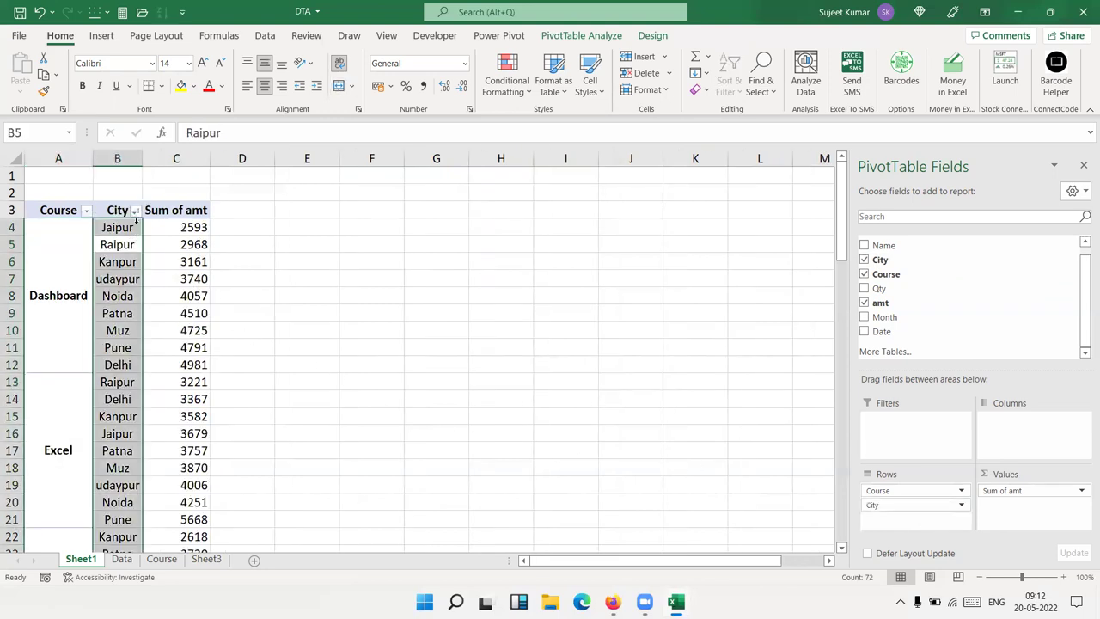
pyautogui.click(129, 212)
pyautogui.click(138, 212)
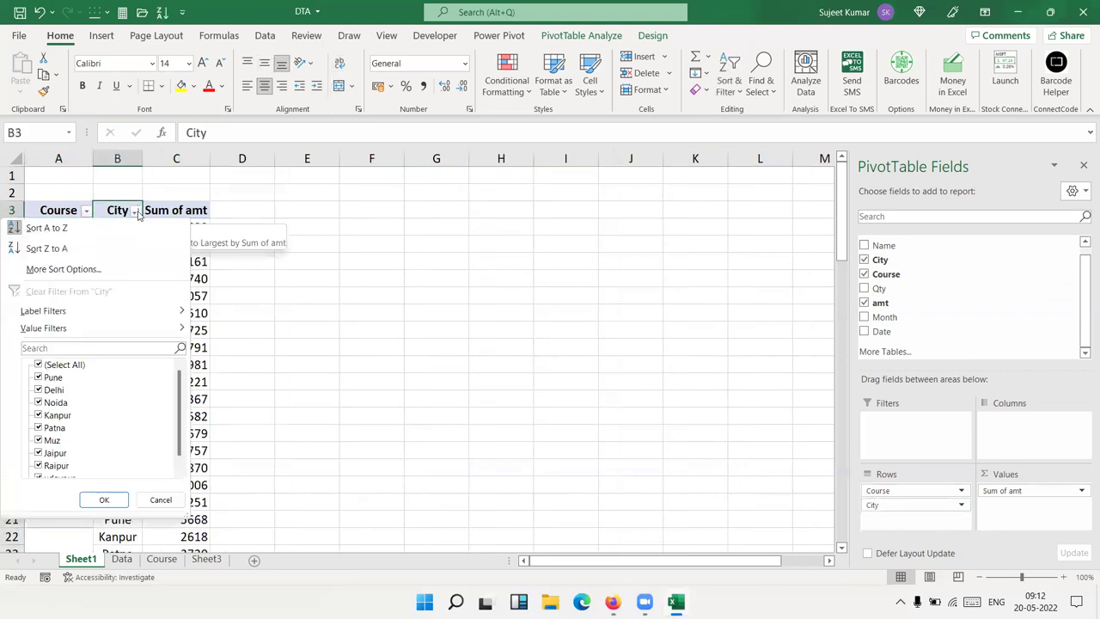
pyautogui.click(218, 283)
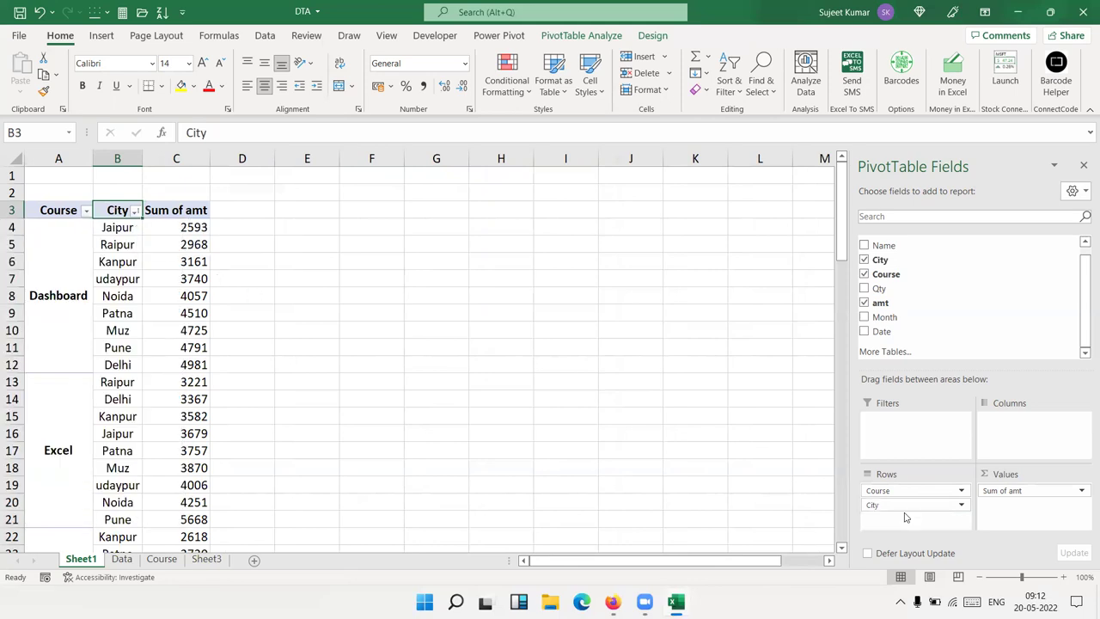
pyautogui.click(1020, 510)
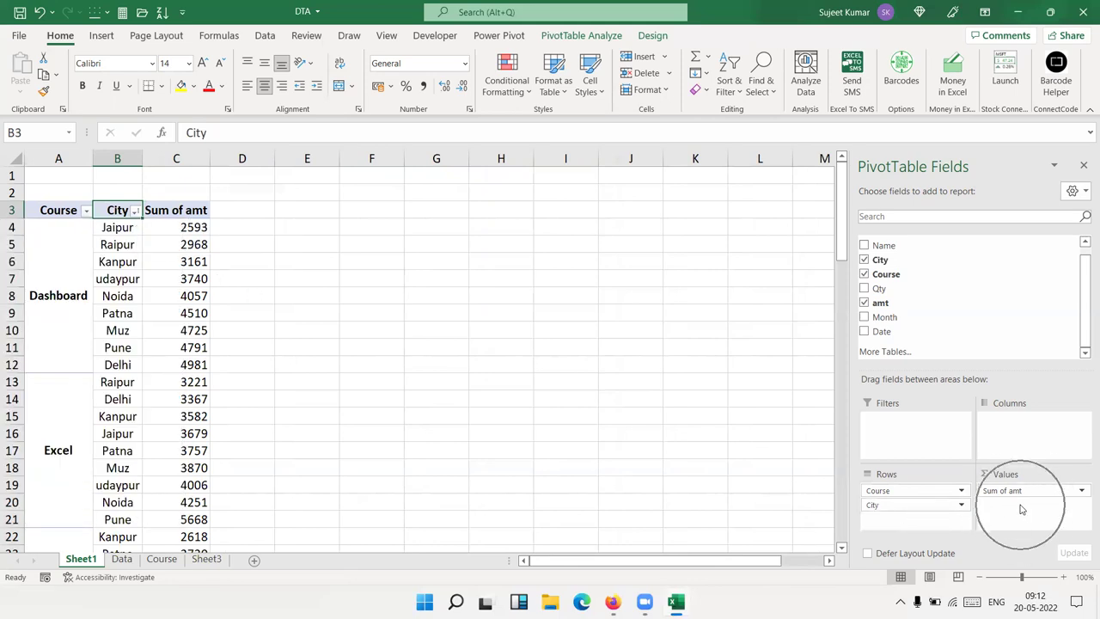
pyautogui.moveTo(922, 511); pyautogui.dragTo(1020, 434)
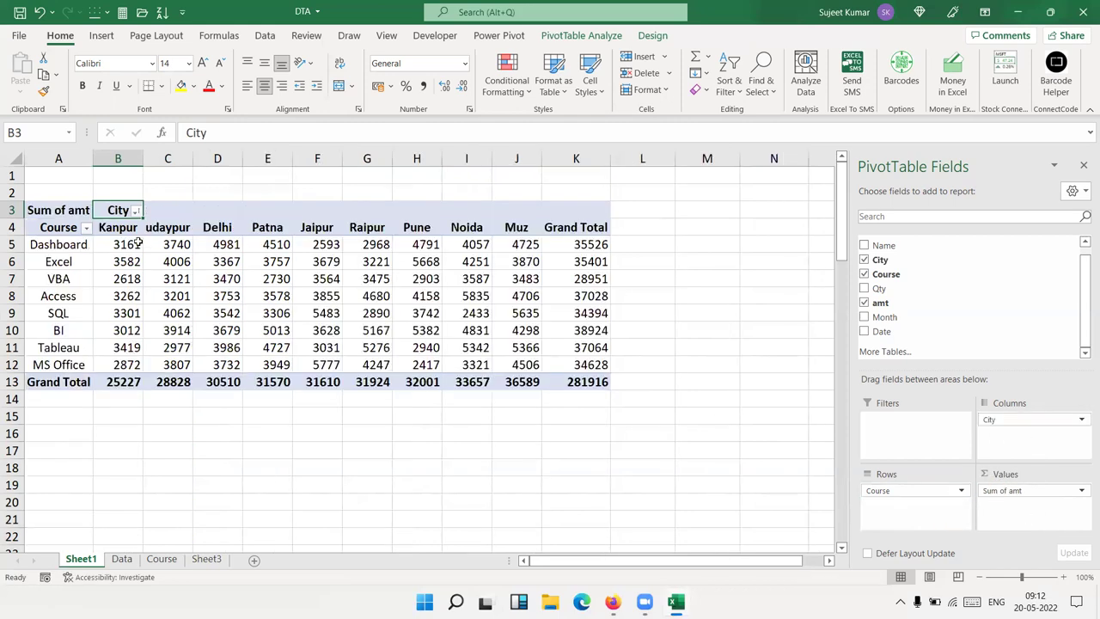
# Hide the Muz city column using the City filter
pyautogui.click(135, 211)
pyautogui.click(241, 249)
pyautogui.click(87, 229)
pyautogui.click(310, 266)
pyautogui.click(136, 210)
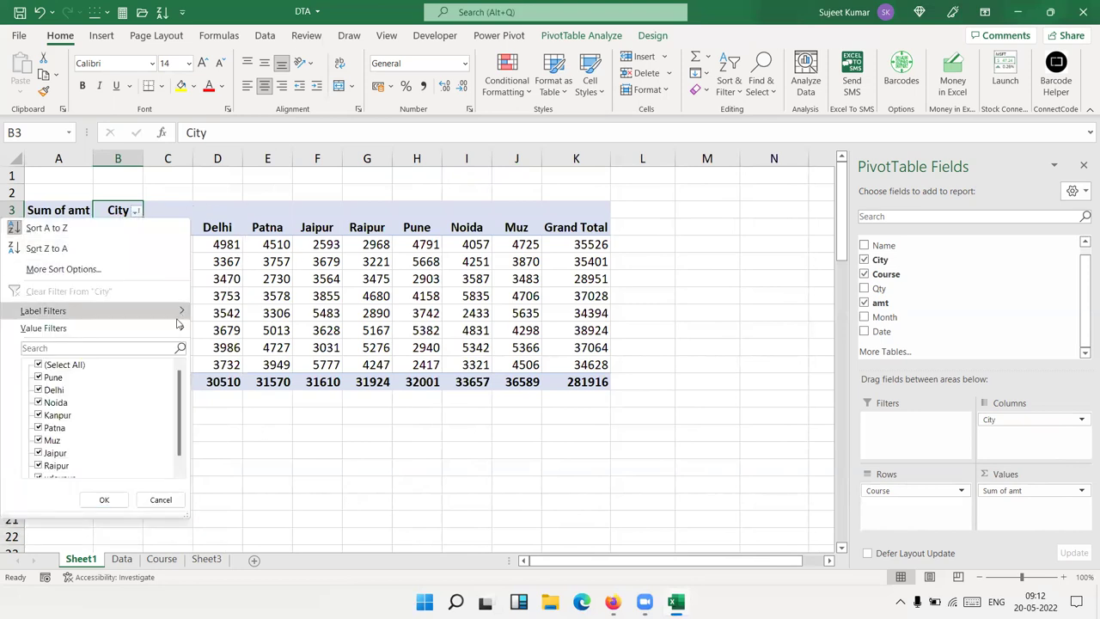
pyautogui.moveTo(181, 404); pyautogui.dragTo(182, 444)
pyautogui.click(50, 427)
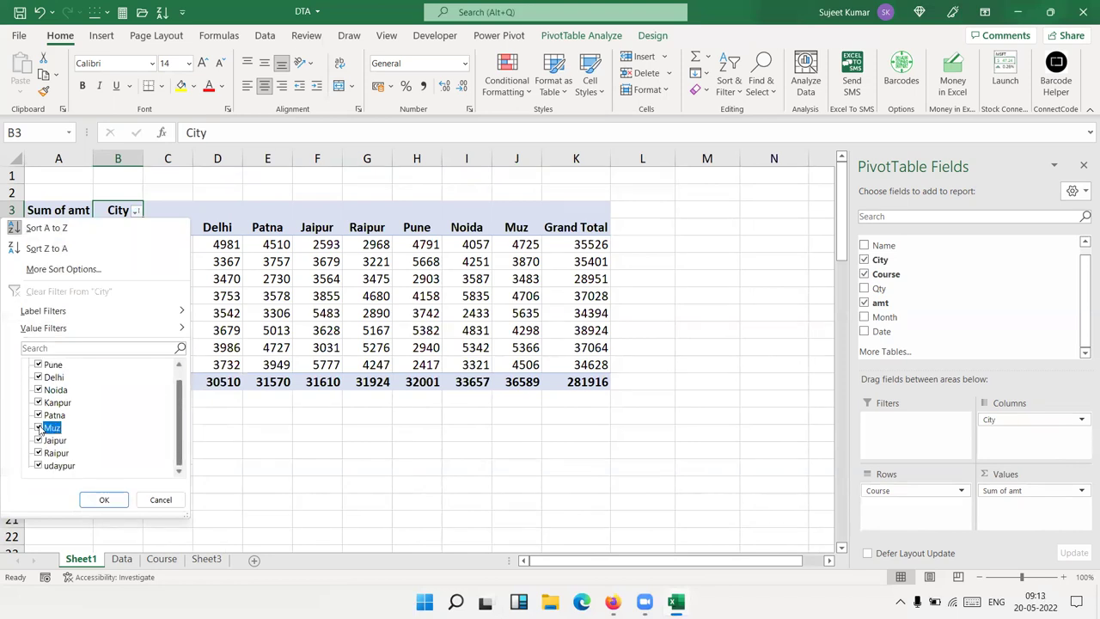
pyautogui.click(103, 499)
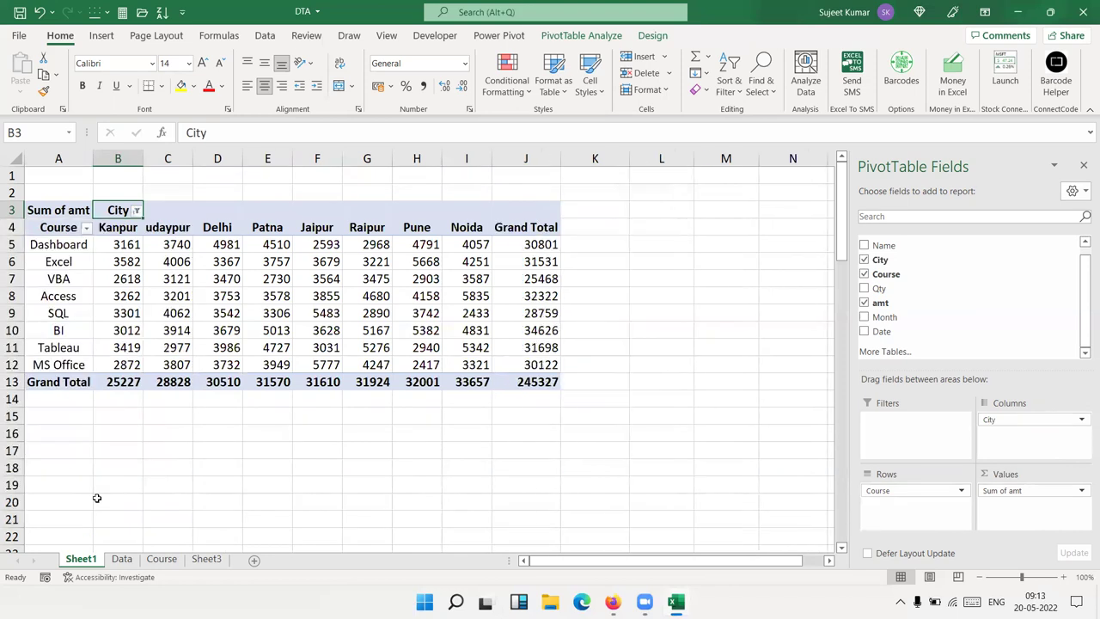
# Clear the City filter so the Muz column returns
pyautogui.click(136, 212)
pyautogui.moveTo(68, 307)
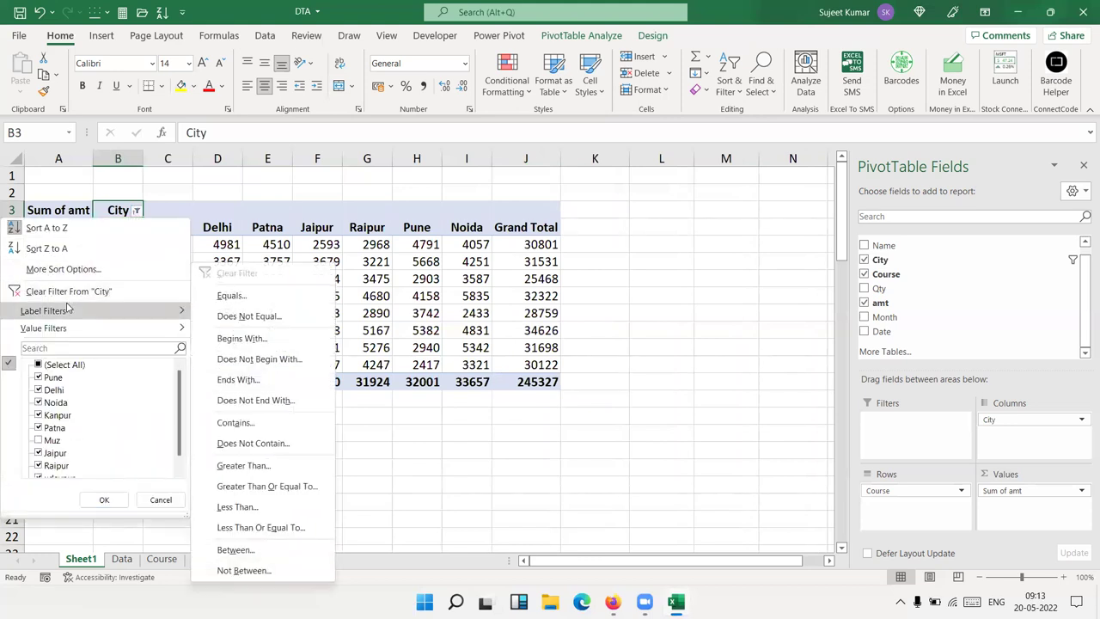
pyautogui.moveTo(69, 329)
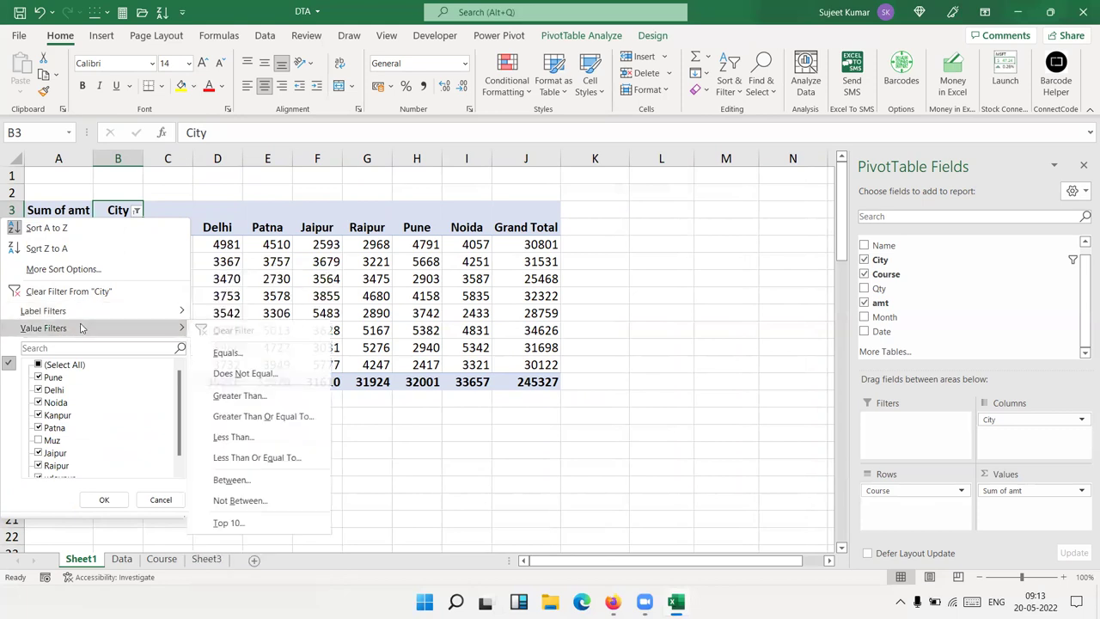
pyautogui.click(372, 251)
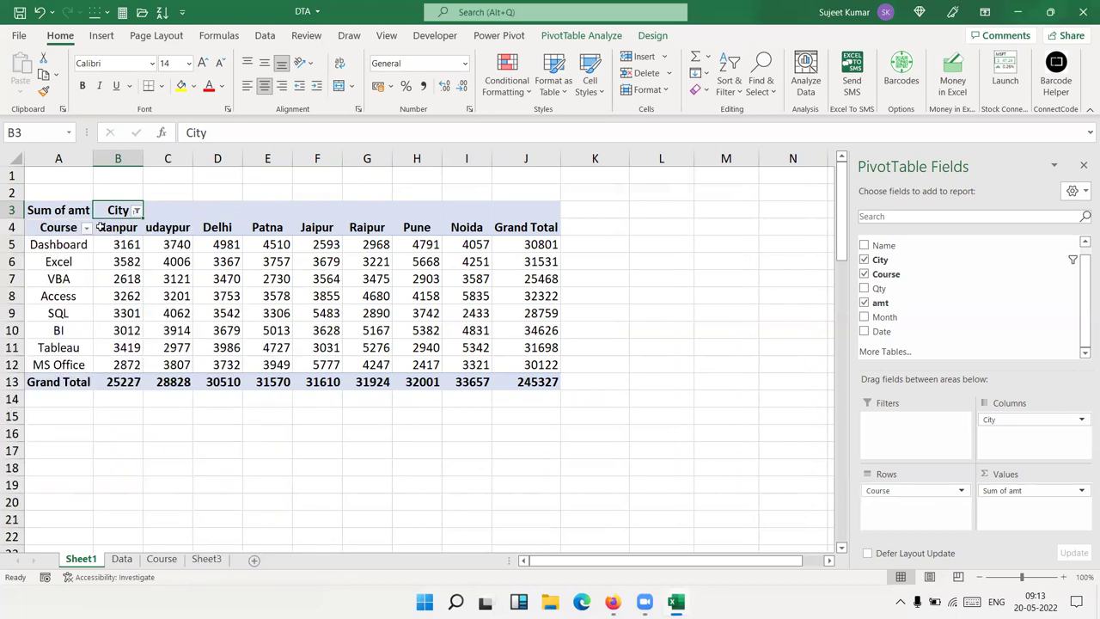
pyautogui.click(87, 228)
pyautogui.click(282, 292)
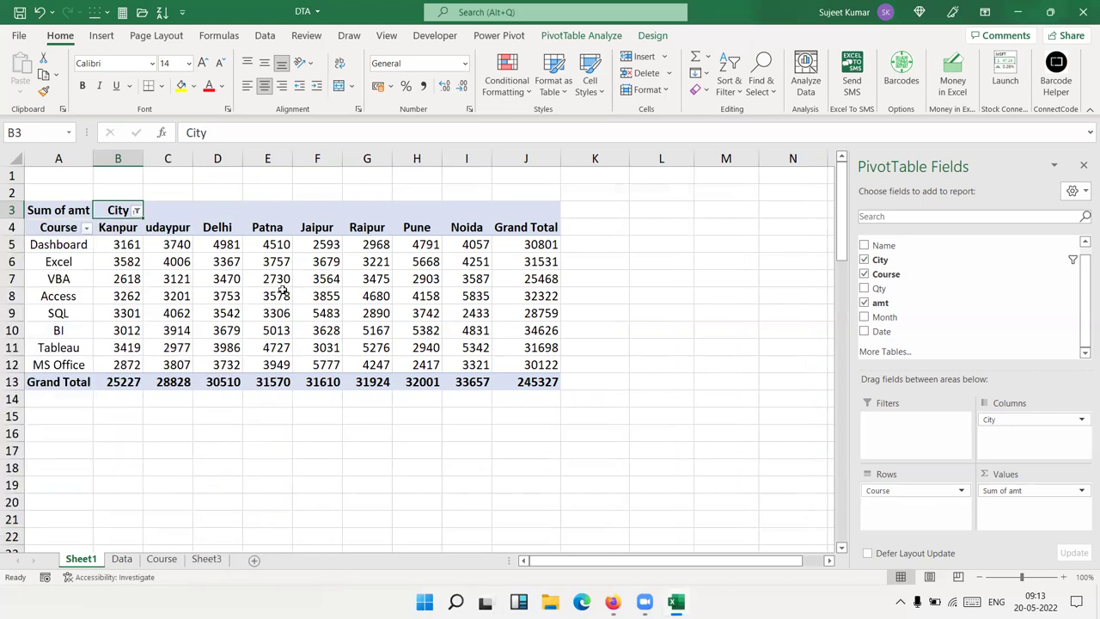
pyautogui.click(136, 210)
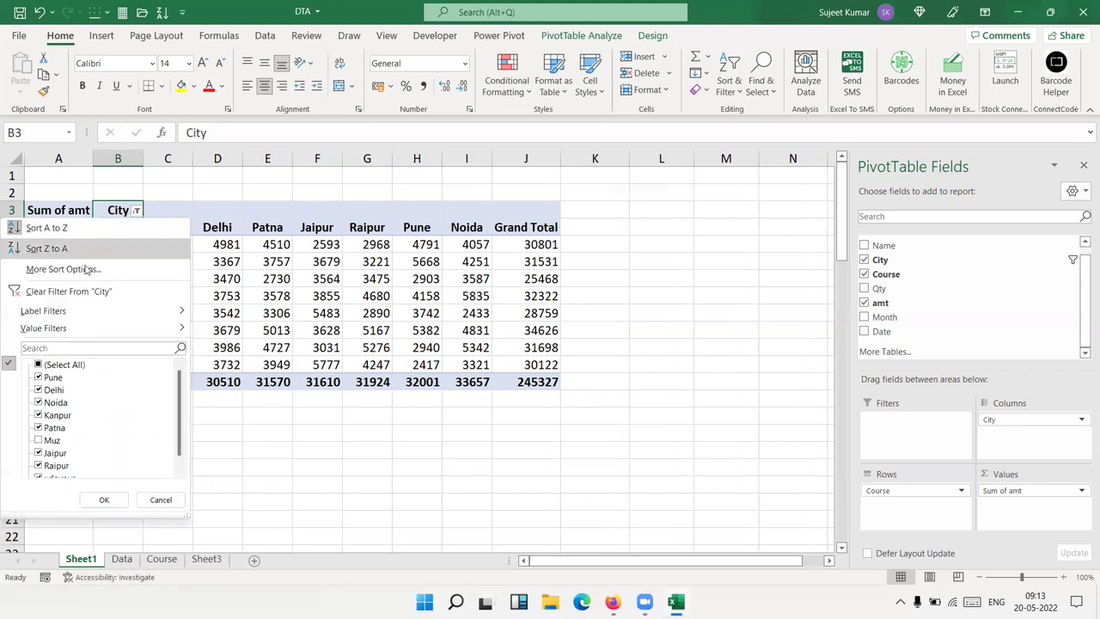
pyautogui.click(47, 294)
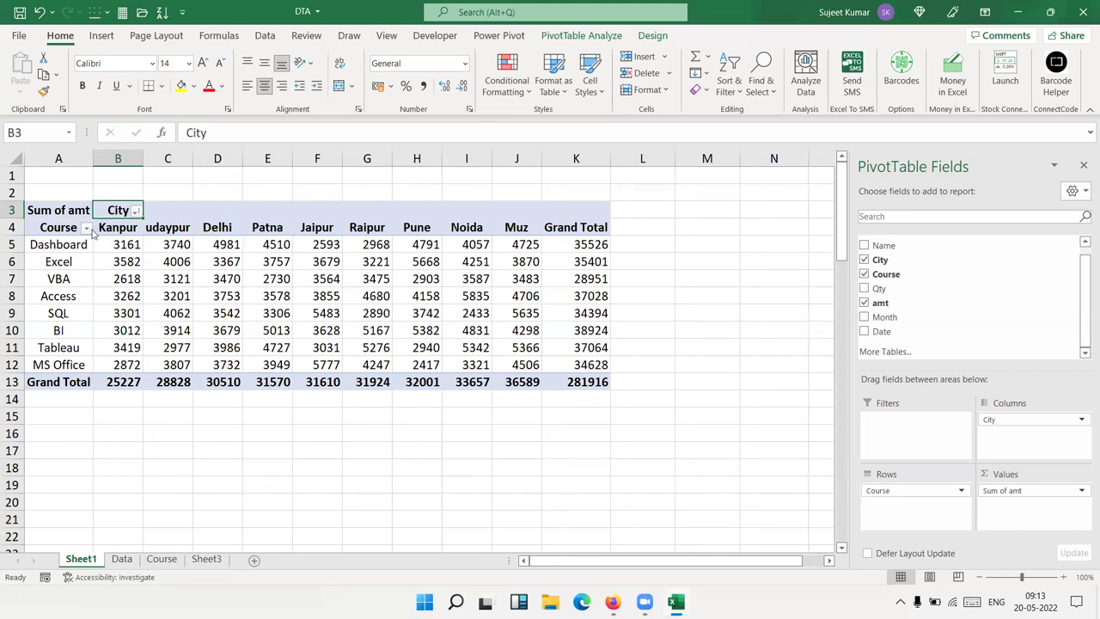
# Add Month as a report filter set to JAN, then select the empty cells B8:C8
pyautogui.click(261, 272)
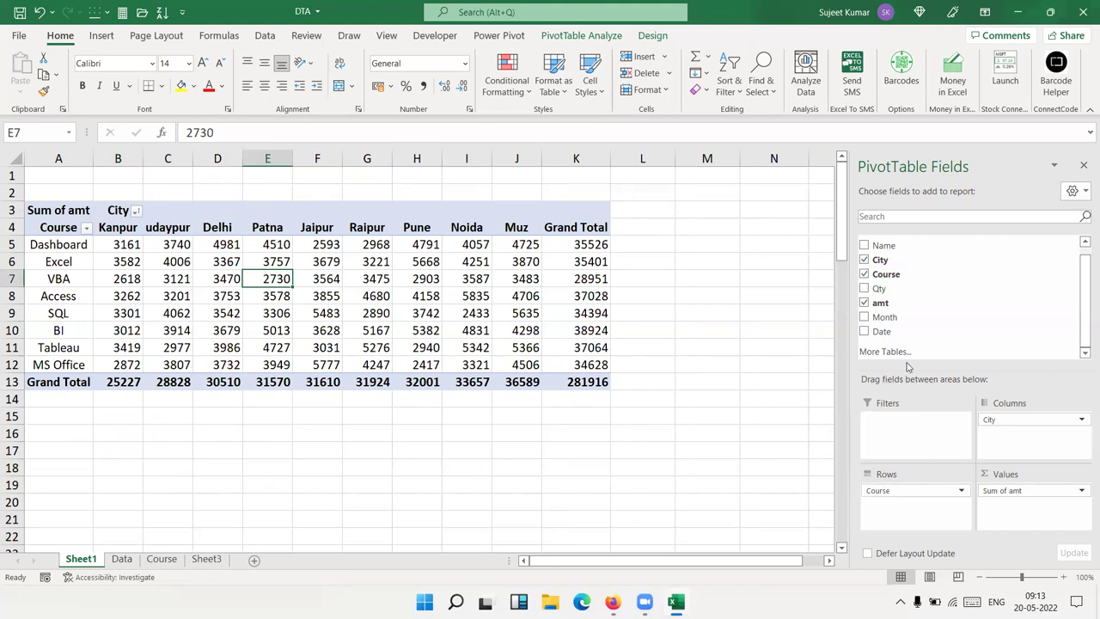
pyautogui.moveTo(893, 317)
pyautogui.mouseDown()
pyautogui.moveTo(928, 436)
pyautogui.moveTo(913, 421)
pyautogui.mouseUp()
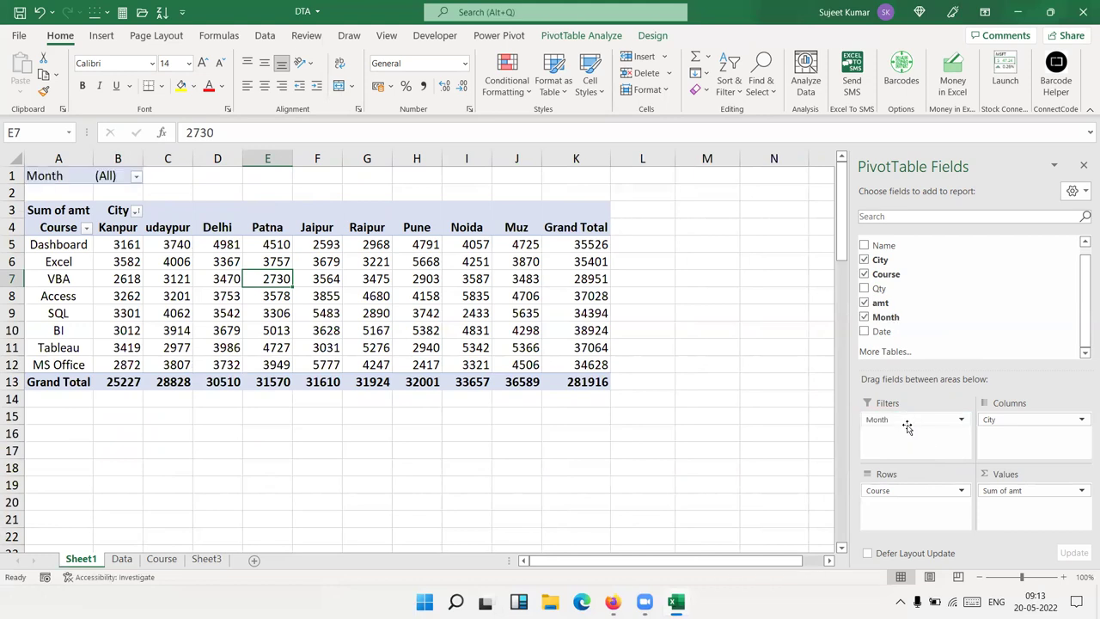
pyautogui.click(134, 176)
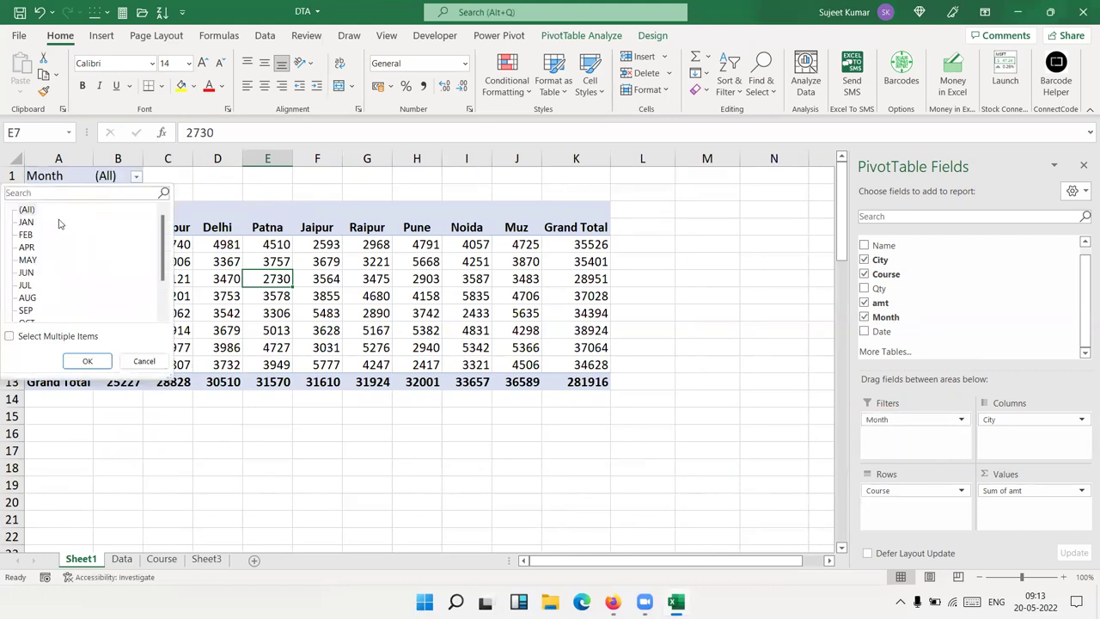
pyautogui.click(84, 365)
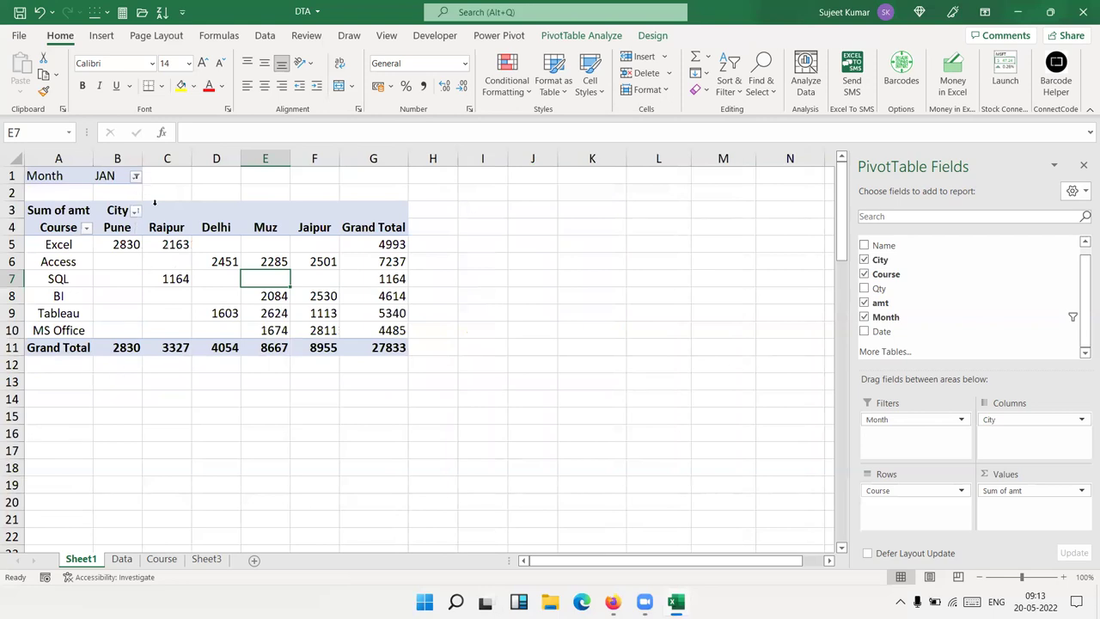
pyautogui.click(135, 177)
pyautogui.click(318, 293)
pyautogui.moveTo(198, 297); pyautogui.dragTo(132, 298)
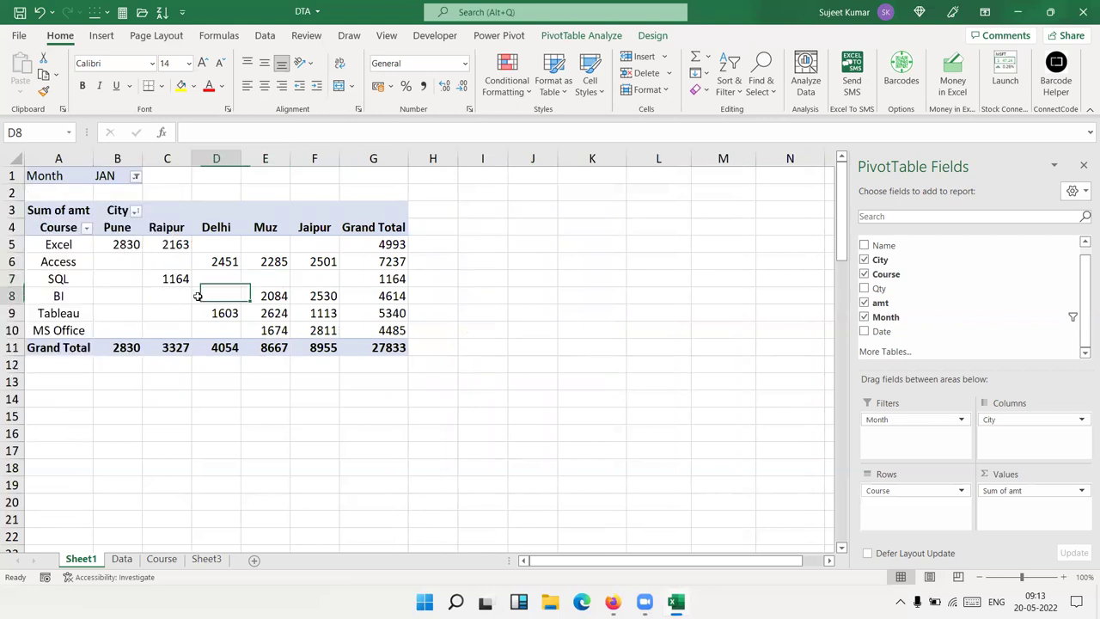
pyautogui.rightClick(129, 296)
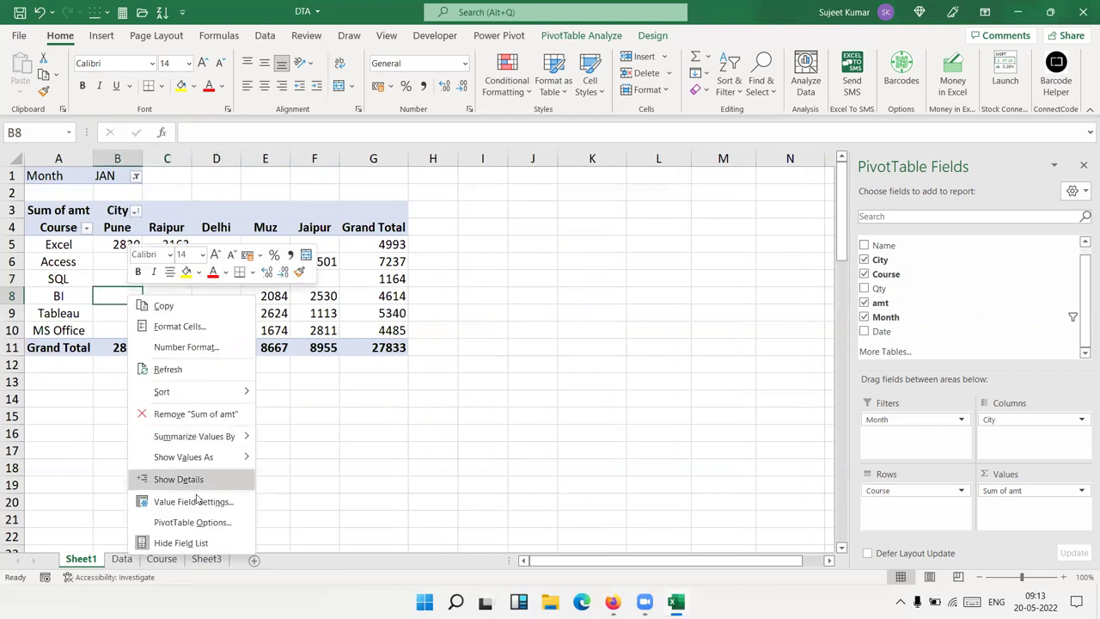
# Make the pivot display 0 in empty cells through PivotTable Options
pyautogui.click(201, 521)
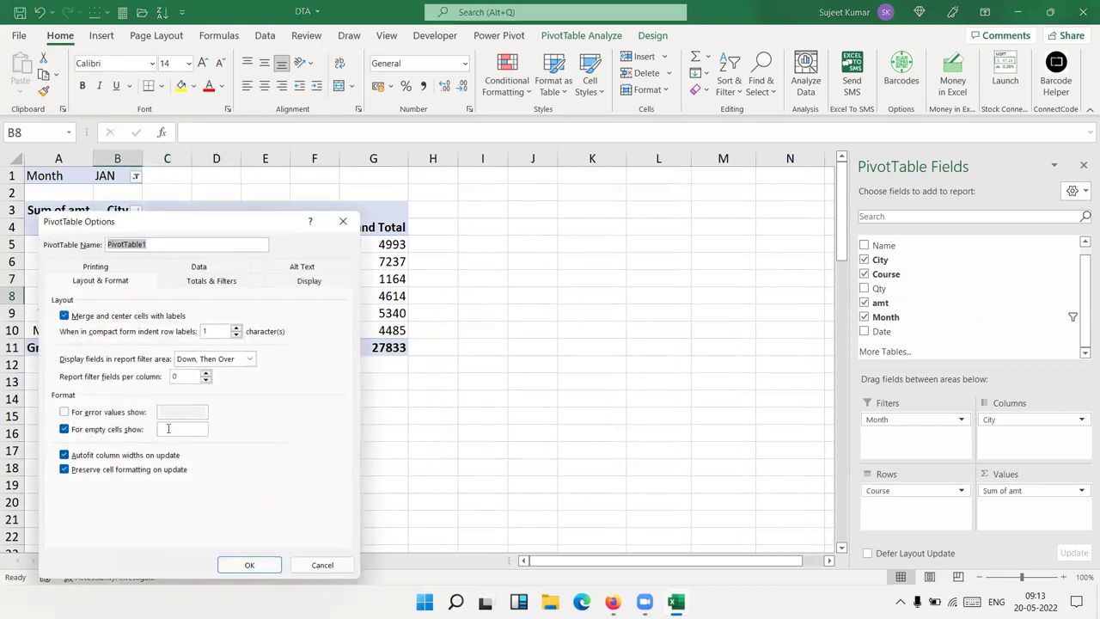
pyautogui.click(171, 428)
pyautogui.click(249, 564)
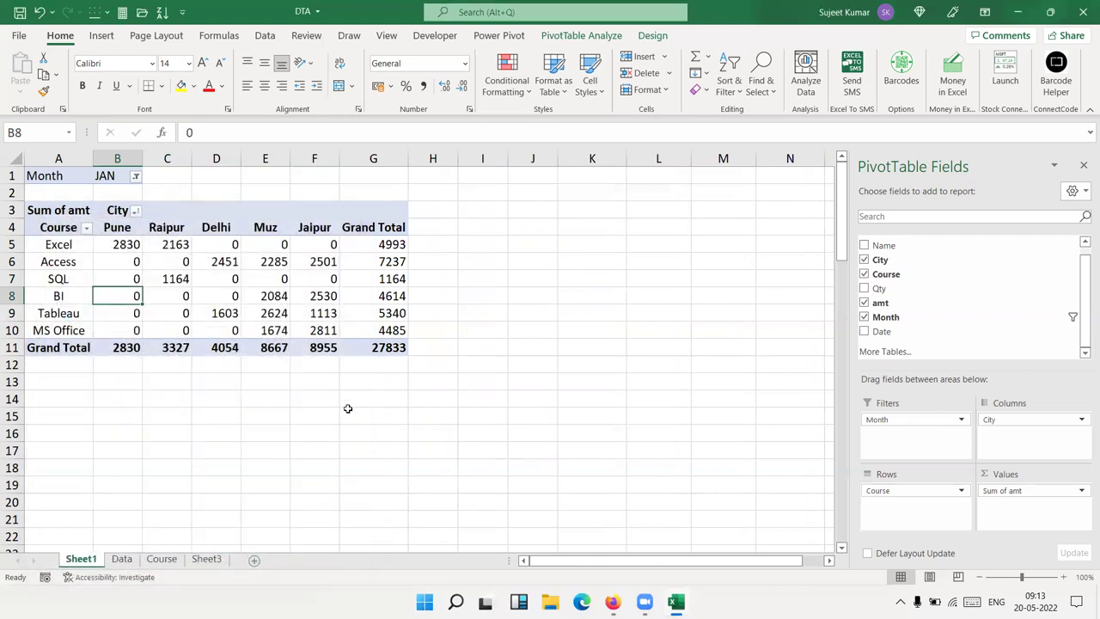
pyautogui.click(135, 177)
# Set the Month report filter back to (All)
pyautogui.click(26, 210)
pyautogui.click(86, 359)
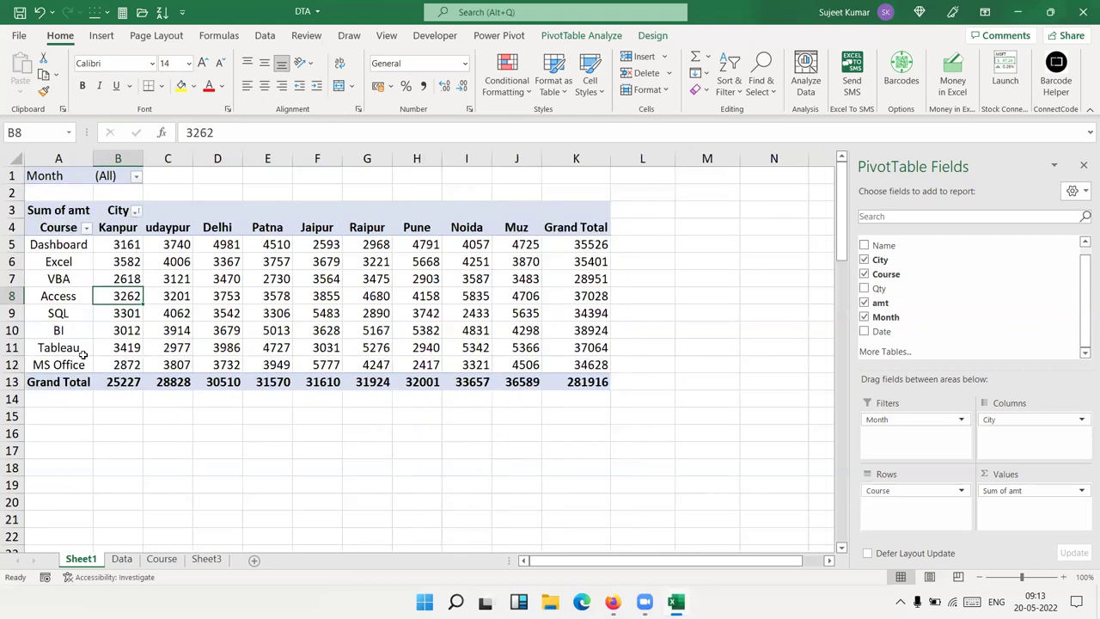
pyautogui.click(407, 265)
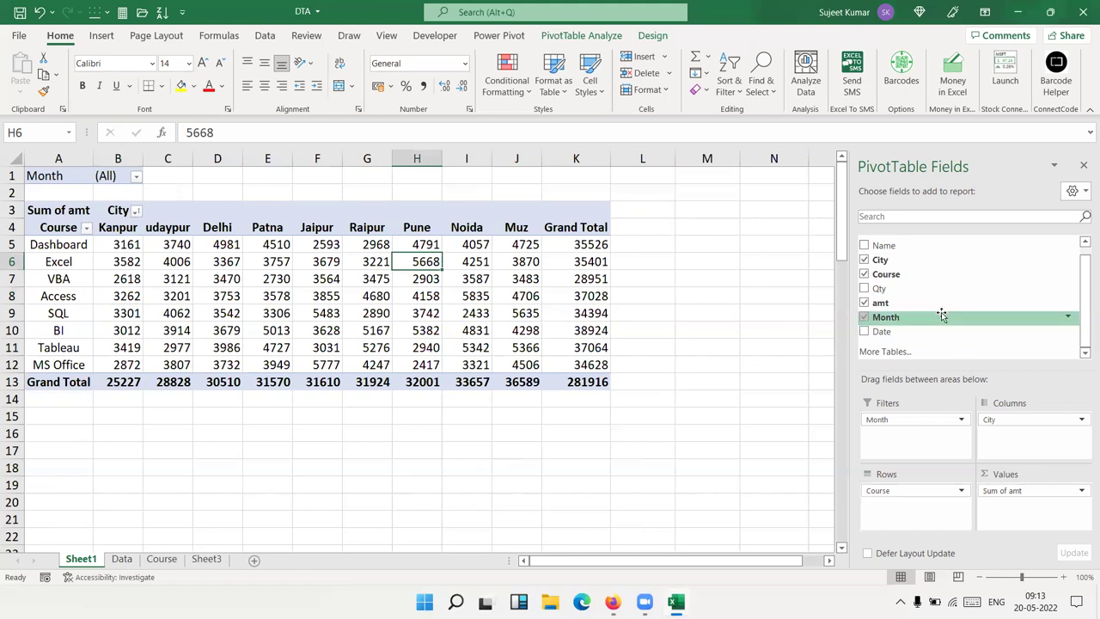
pyautogui.click(206, 275)
pyautogui.click(380, 275)
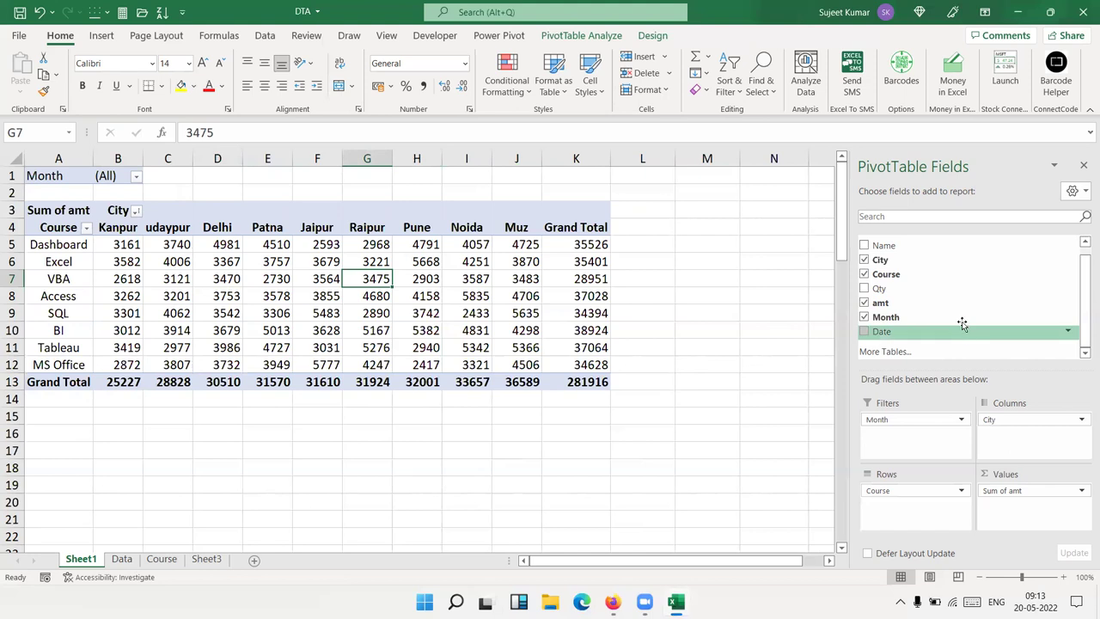
# Add Name as a second report filter, test JAN with a single name, then undo
pyautogui.moveTo(945, 246)
pyautogui.mouseDown()
pyautogui.moveTo(1032, 425)
pyautogui.moveTo(898, 434)
pyautogui.mouseUp()
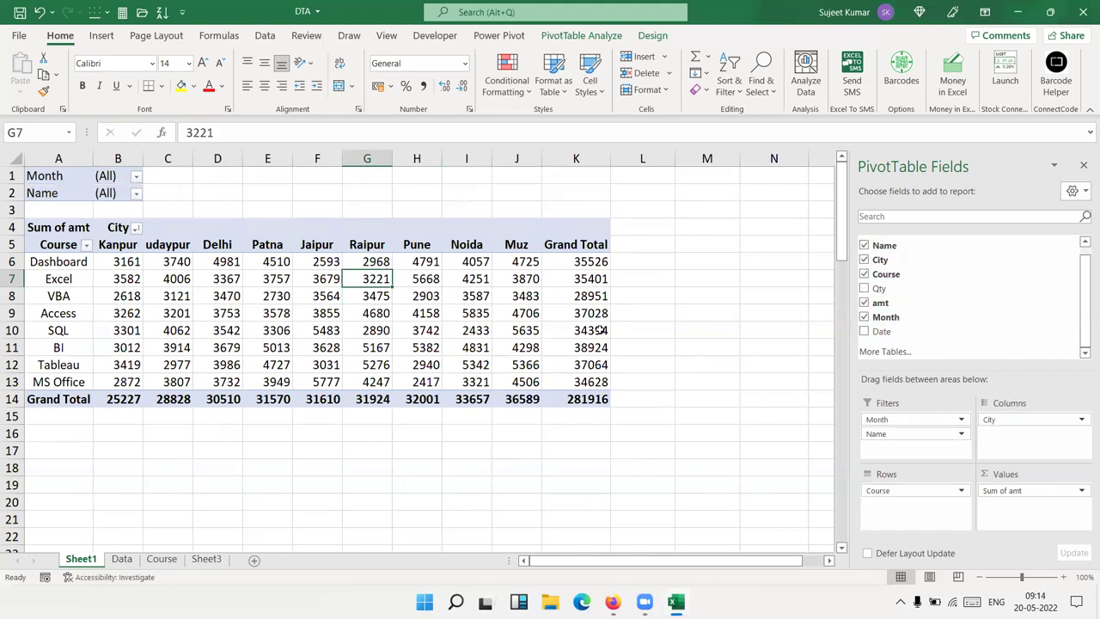
pyautogui.click(136, 176)
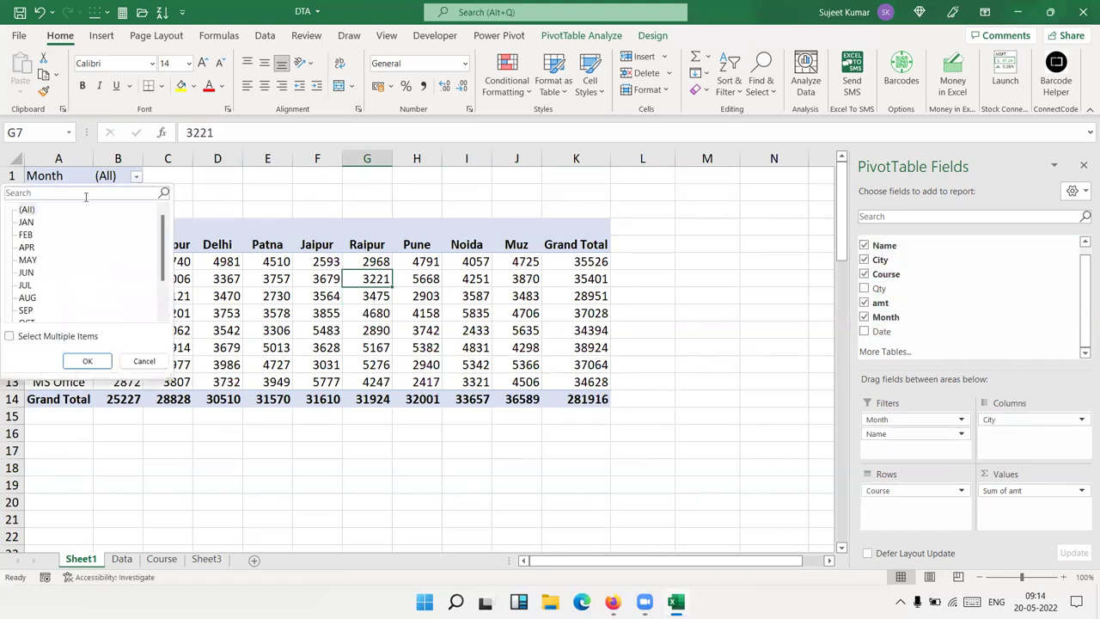
pyautogui.click(26, 221)
pyautogui.click(87, 361)
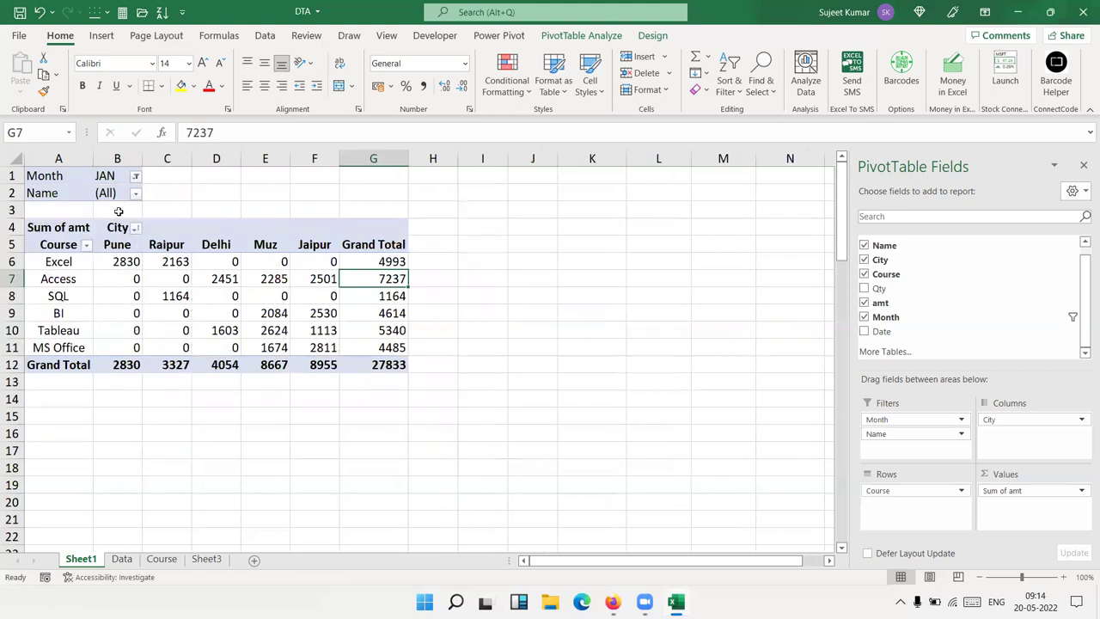
pyautogui.click(135, 194)
pyautogui.click(32, 252)
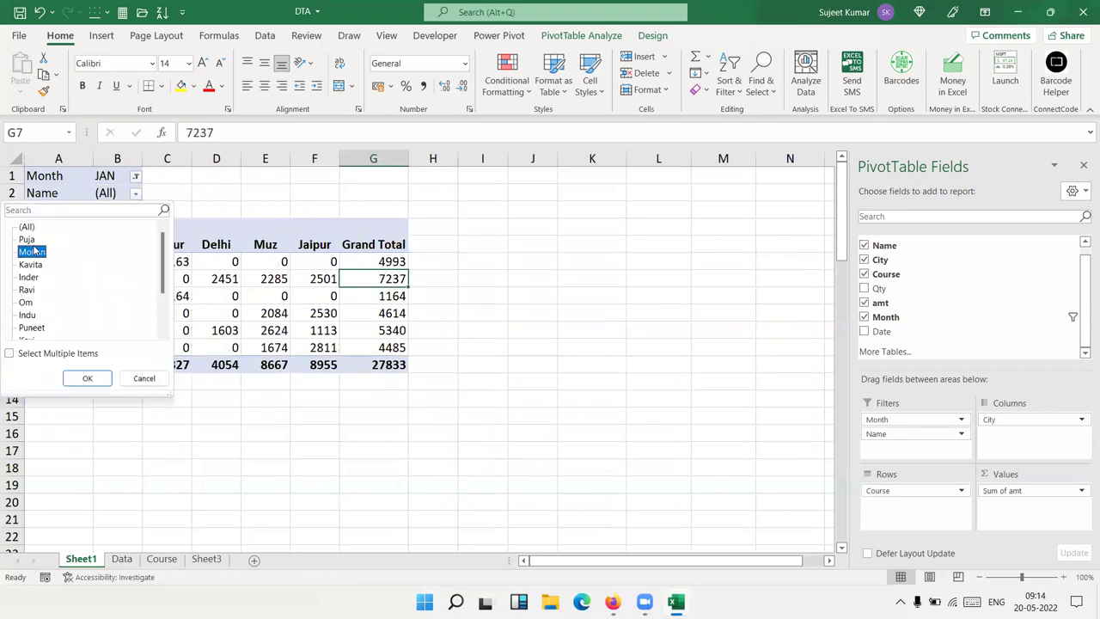
pyautogui.click(87, 378)
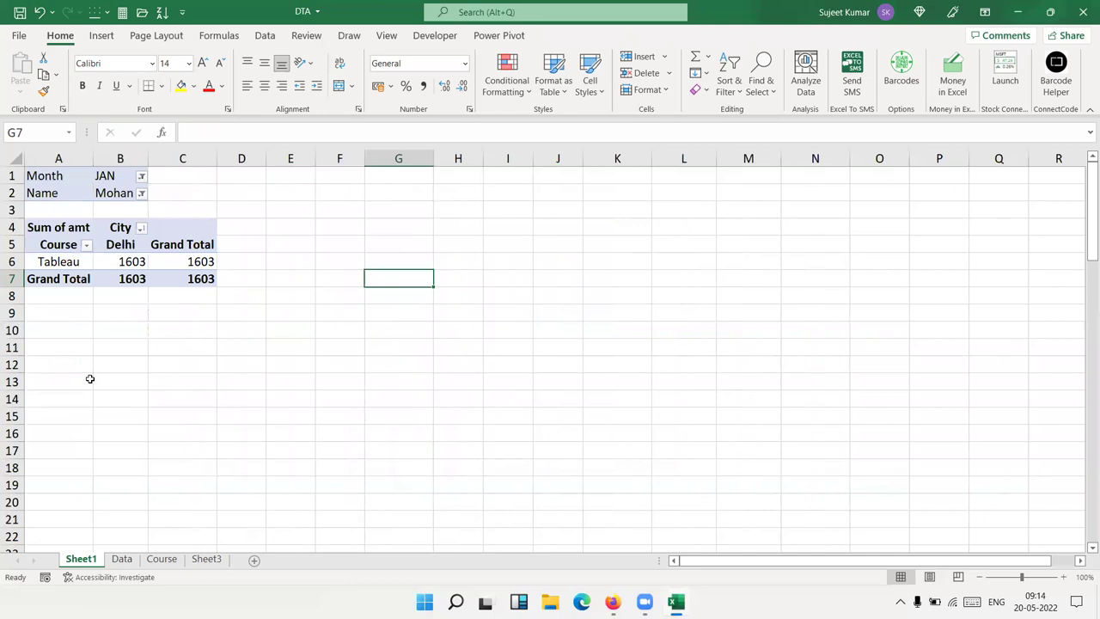
pyautogui.hotkey('ctrl', 'z')
pyautogui.hotkey('ctrl', 'z')
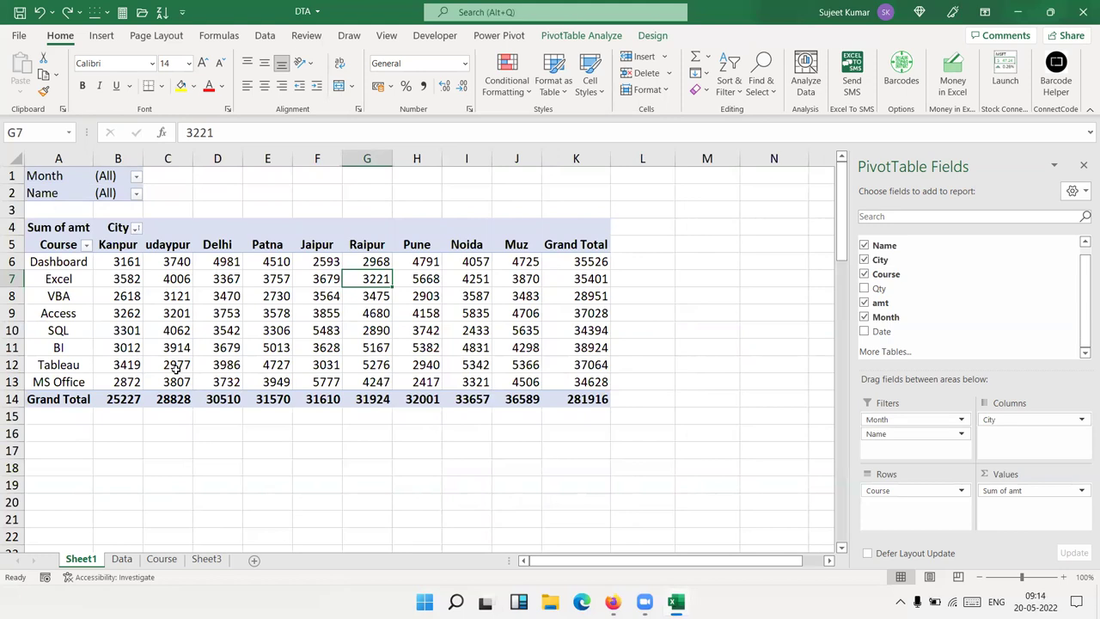
pyautogui.moveTo(175, 369)
# Try Month as pivot rows, then remove it and list names as the rows instead
pyautogui.moveTo(895, 434)
pyautogui.mouseDown()
pyautogui.moveTo(846, 438)
pyautogui.moveTo(893, 491)
pyautogui.moveTo(955, 339)
pyautogui.mouseUp()
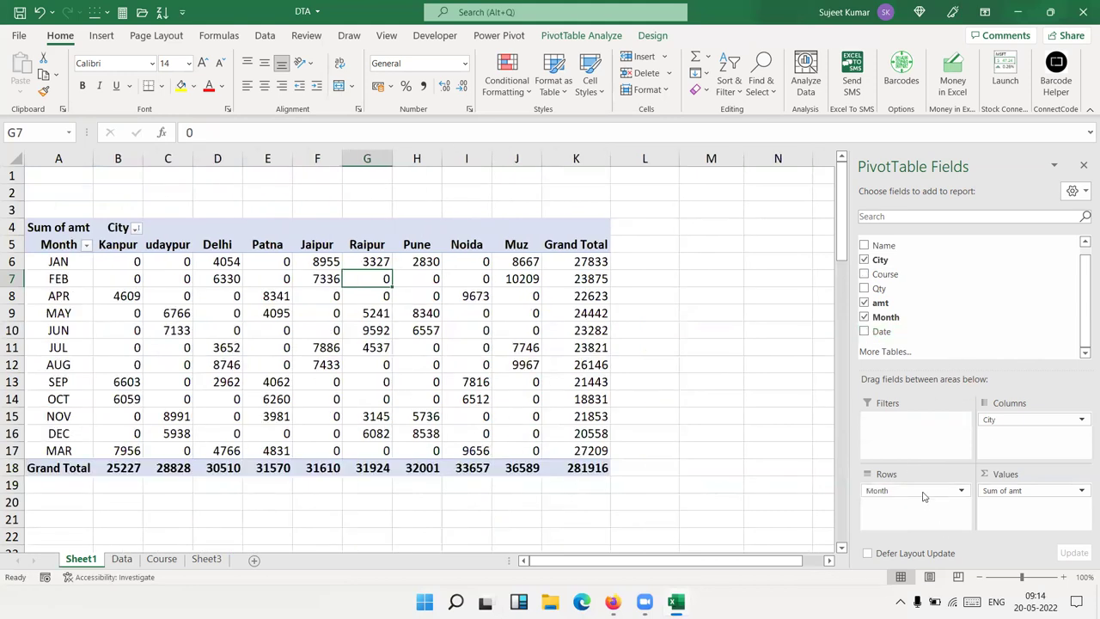
pyautogui.moveTo(923, 496); pyautogui.dragTo(1052, 305)
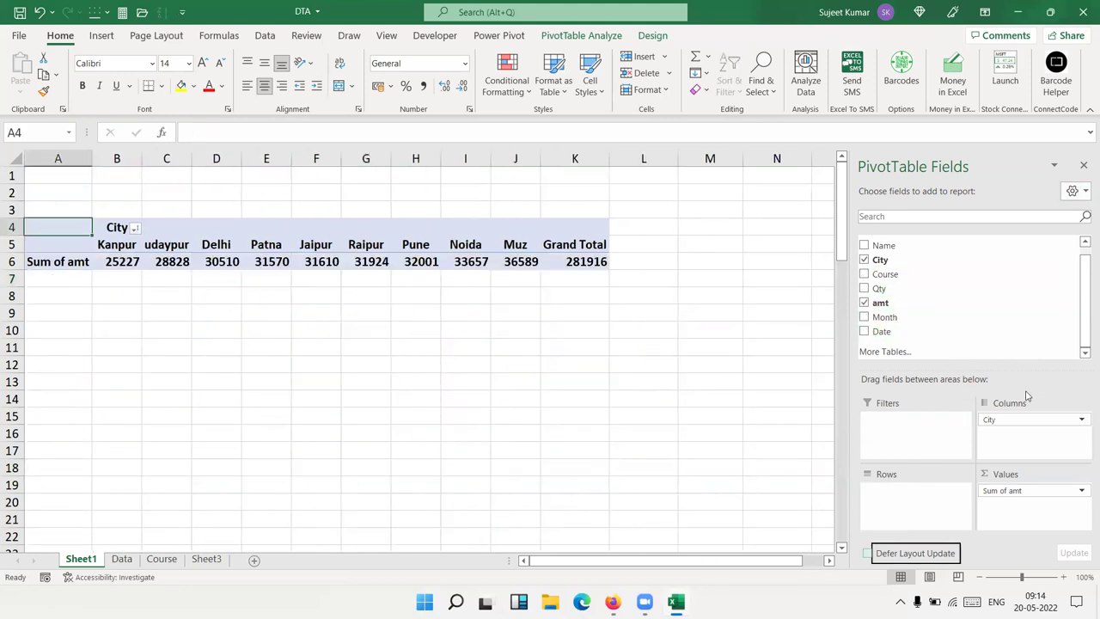
pyautogui.click(1014, 422)
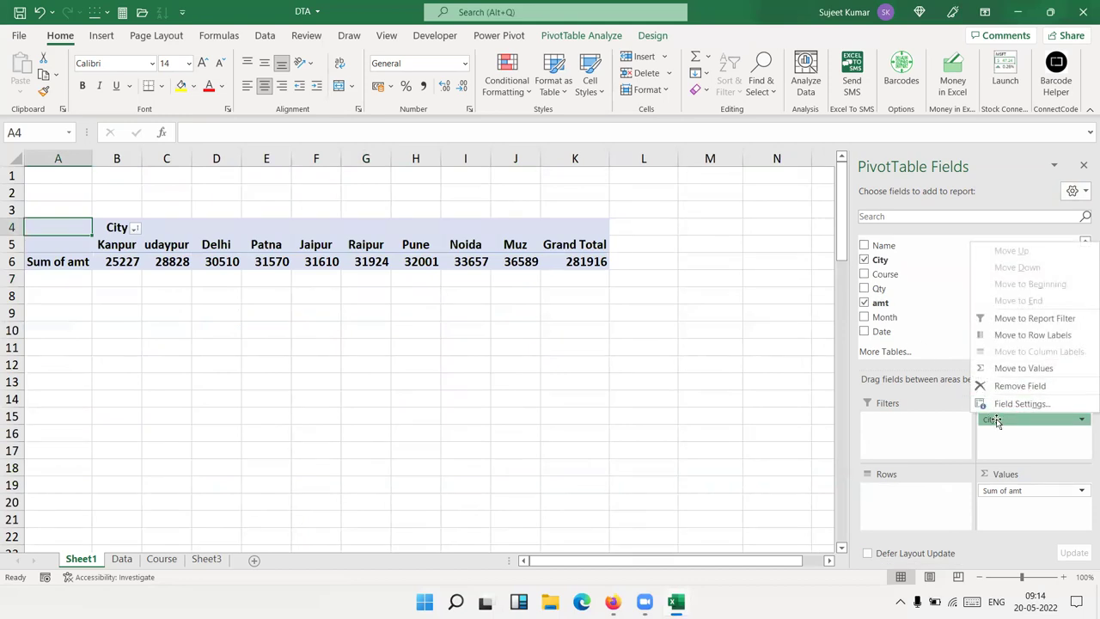
pyautogui.click(892, 275)
pyautogui.moveTo(885, 246); pyautogui.dragTo(893, 516)
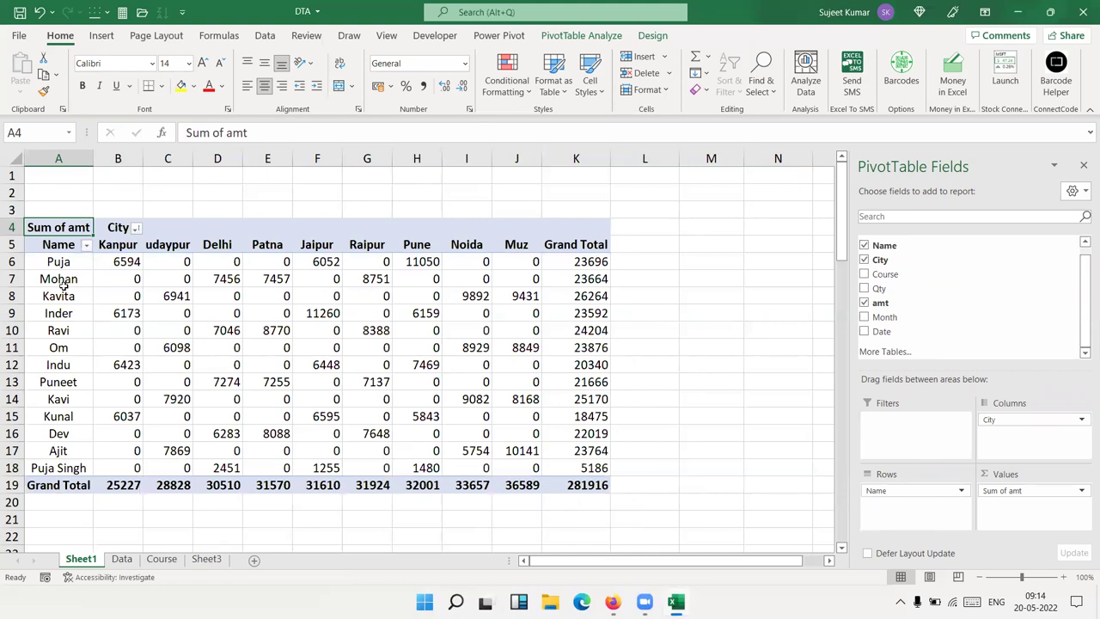
# Select the two name rows for the same person, in A18 and A6, together
pyautogui.press('Down')
pyautogui.press('Down')
pyautogui.click(56, 471)
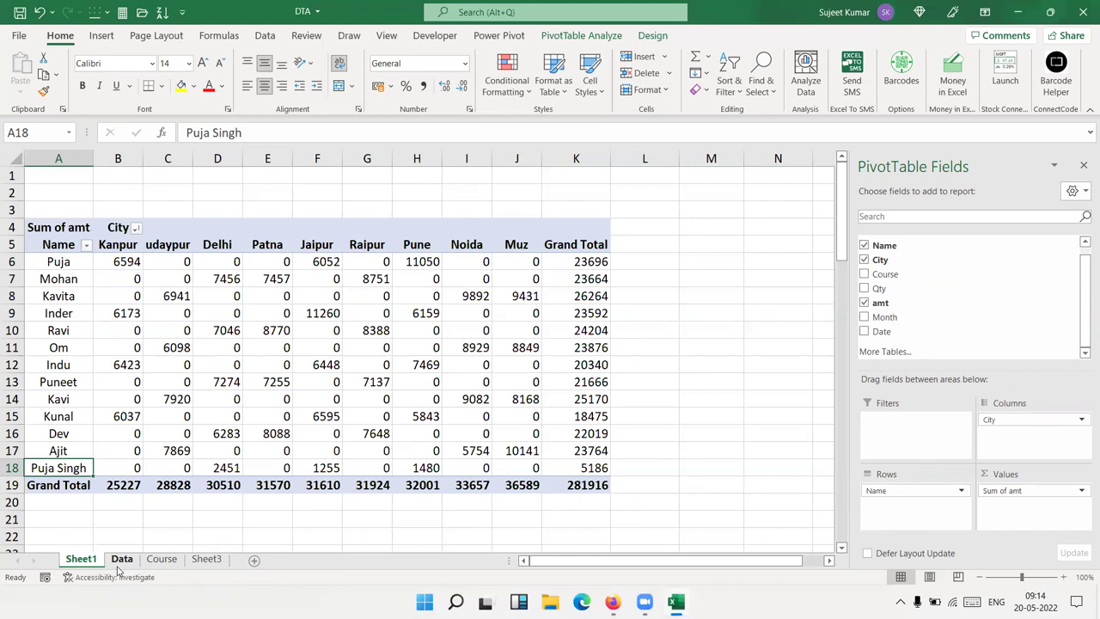
pyautogui.keyDown('ctrl'); pyautogui.click(61, 264); pyautogui.keyUp('ctrl')
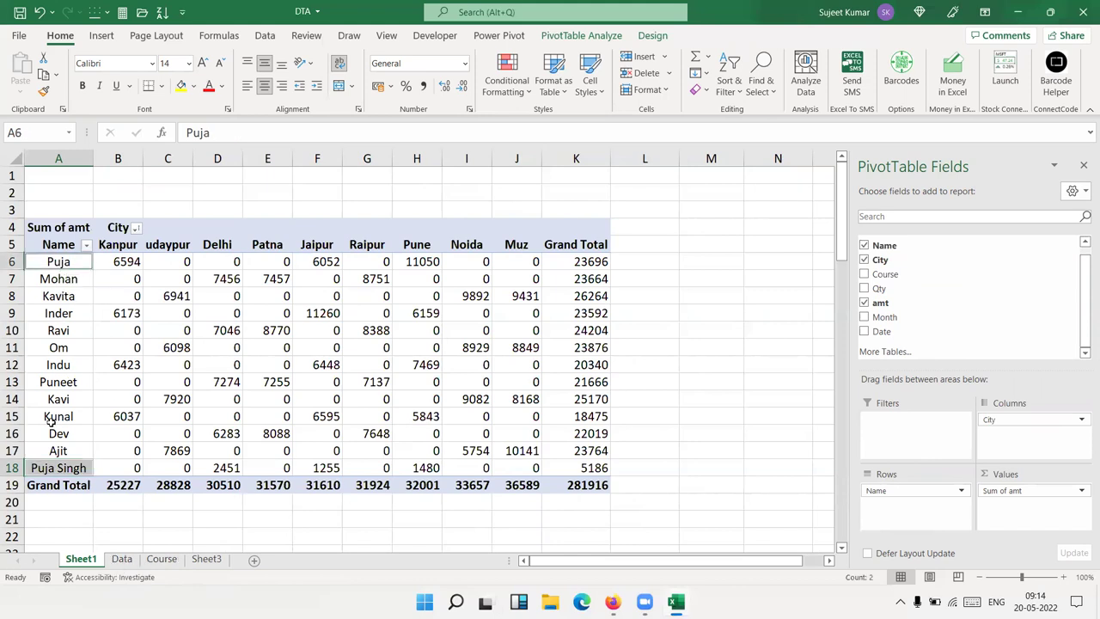
# Group the two selected name rows into Group1 and turn off the Name2 subtotals
pyautogui.rightClick(73, 265)
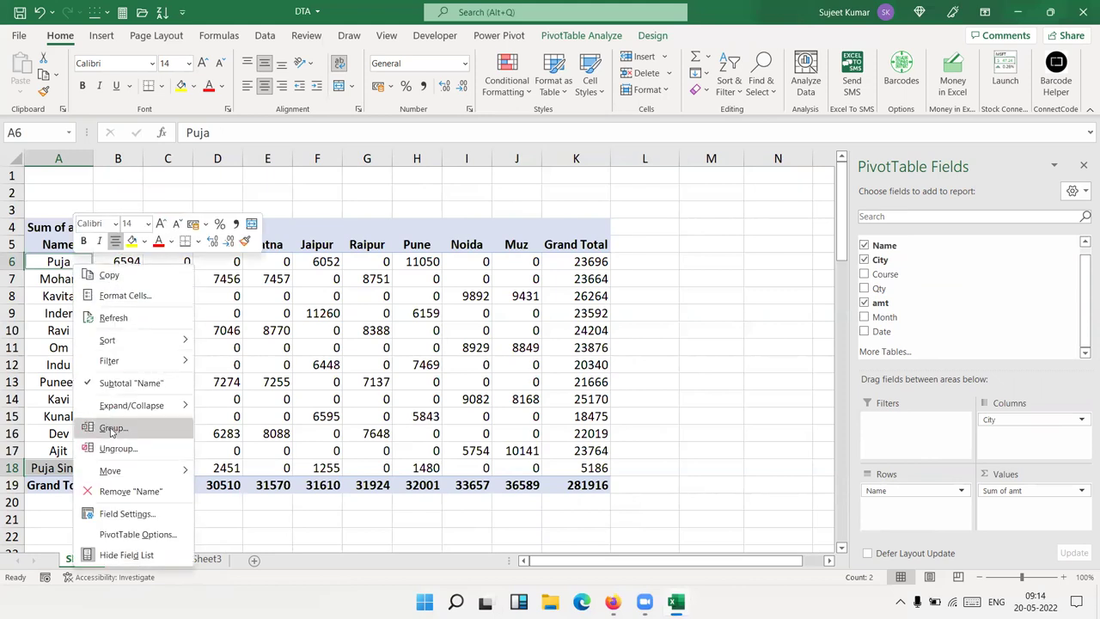
pyautogui.click(111, 428)
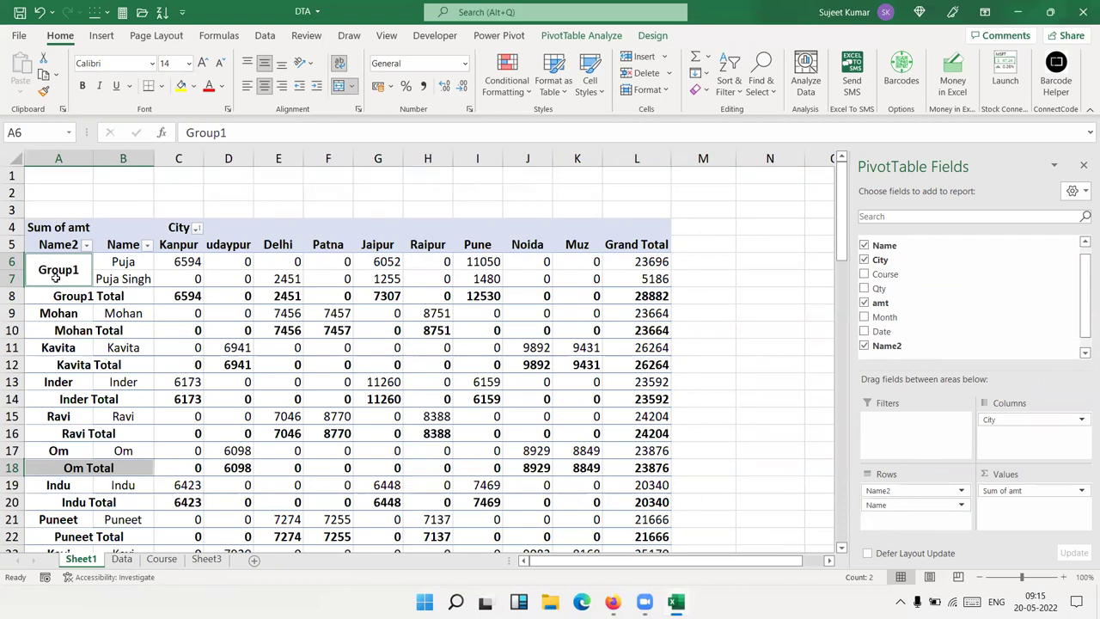
pyautogui.click(86, 333)
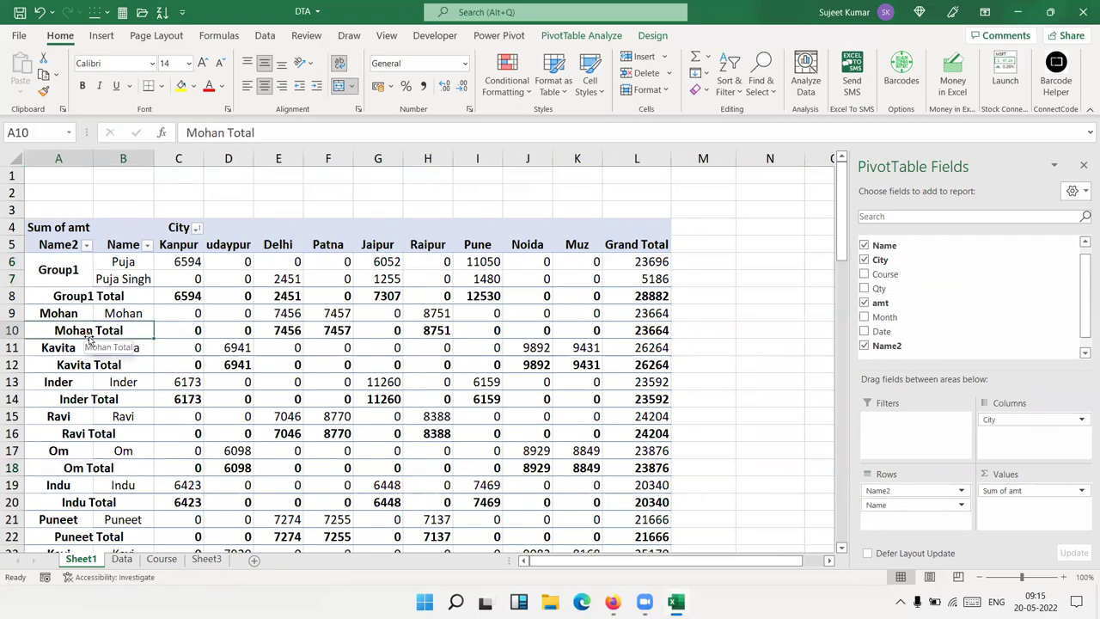
pyautogui.rightClick(86, 293)
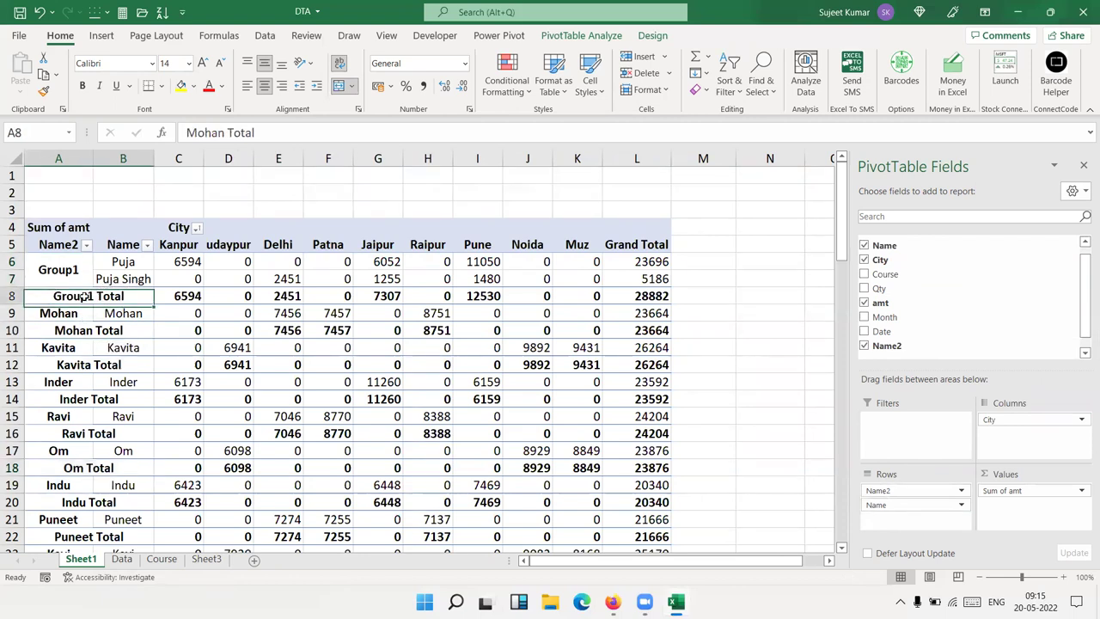
pyautogui.click(115, 398)
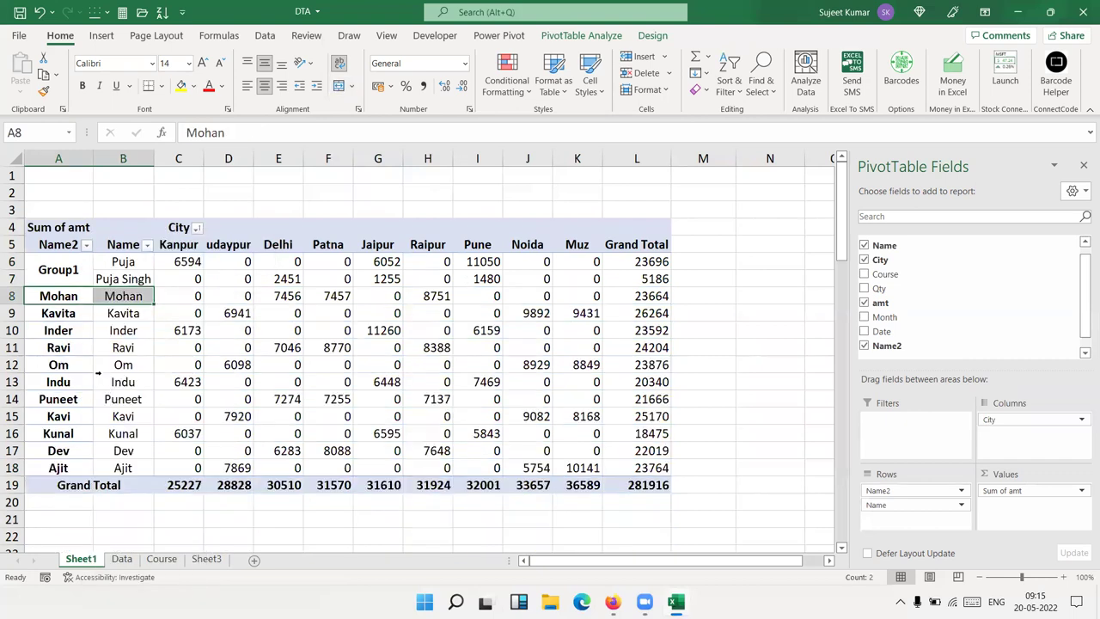
# Rename Group1 to an 'ALL' label with the person's first name, then drop Name and Name2 from rows
pyautogui.click(58, 287)
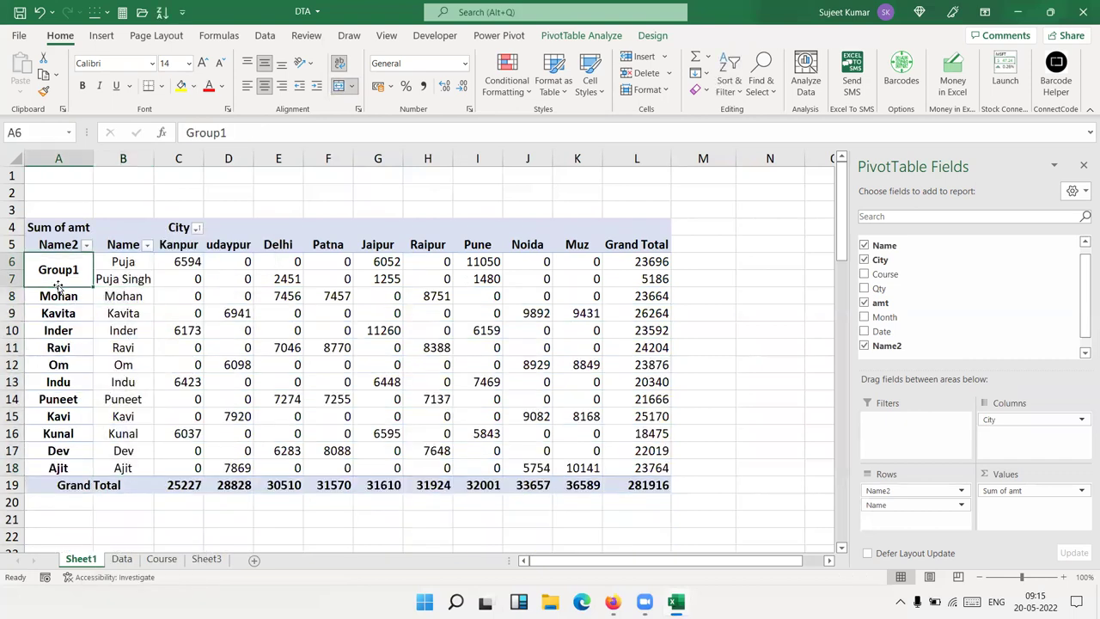
pyautogui.write('ALL Puja')
pyautogui.click(183, 289)
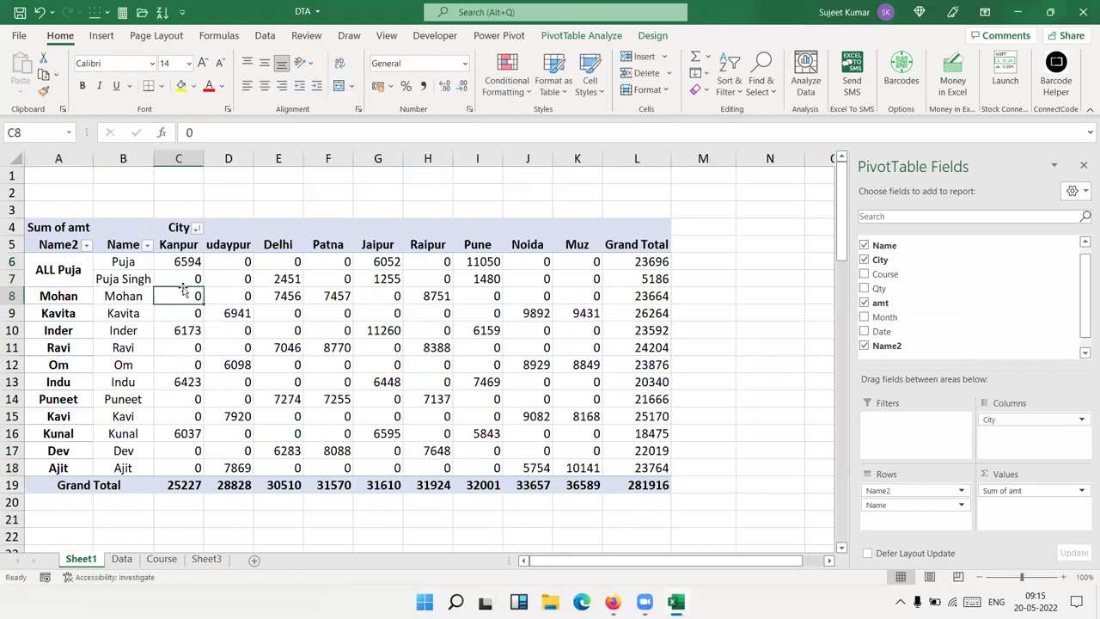
pyautogui.moveTo(900, 505); pyautogui.dragTo(995, 319)
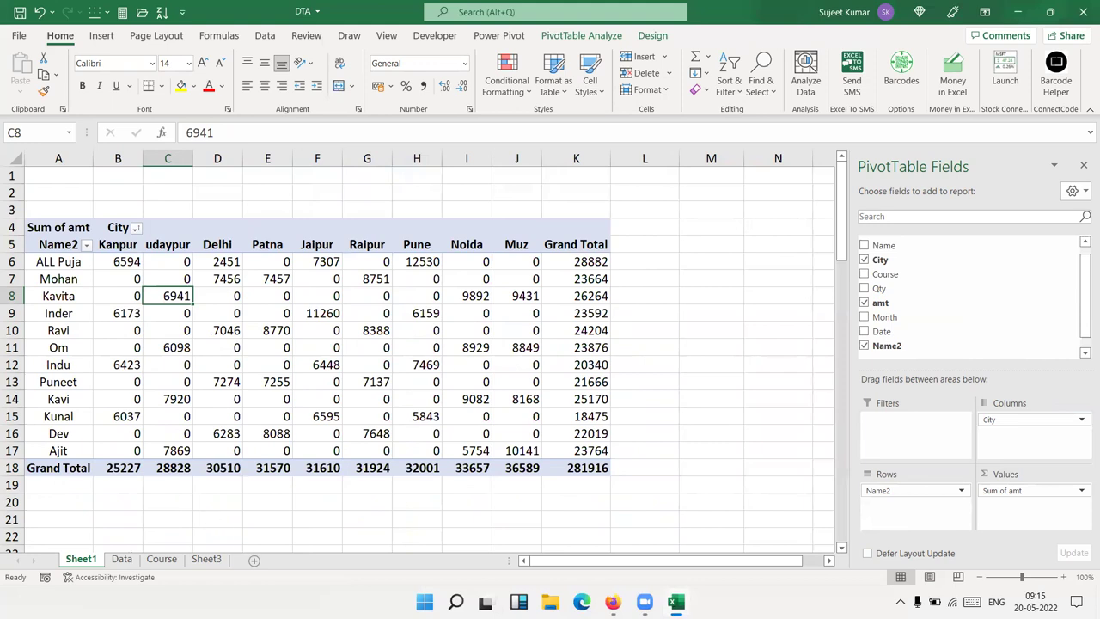
pyautogui.moveTo(904, 495); pyautogui.dragTo(1002, 362)
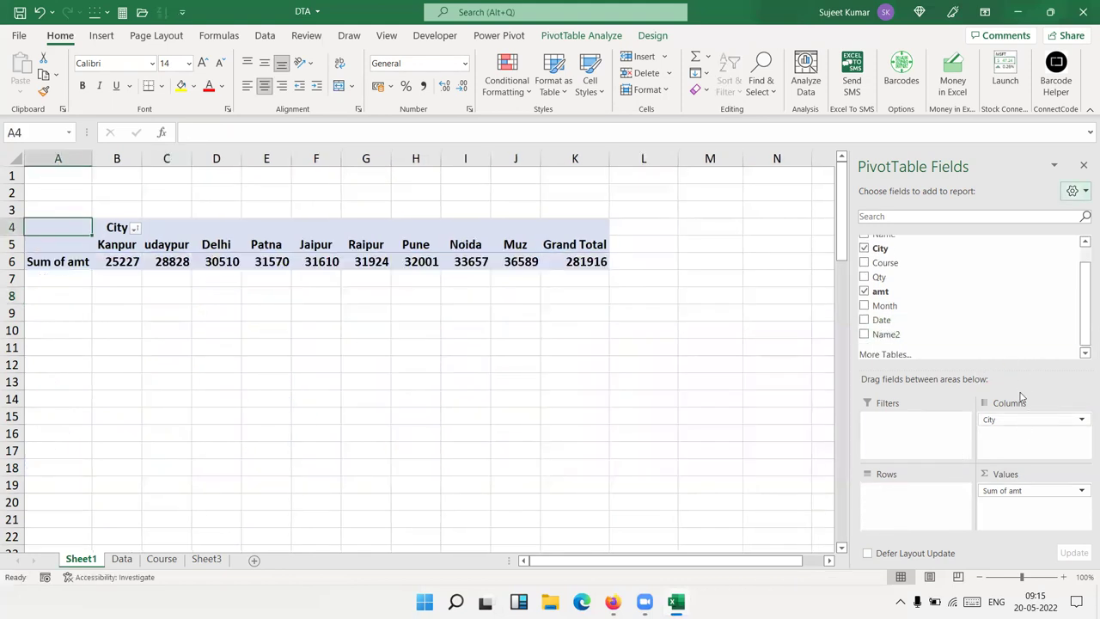
# Remove City from the columns and review Sum of amt for Qty values 10 through 13
pyautogui.moveTo(1012, 419)
pyautogui.mouseDown()
pyautogui.moveTo(971, 303)
pyautogui.moveTo(934, 518)
pyautogui.mouseUp()
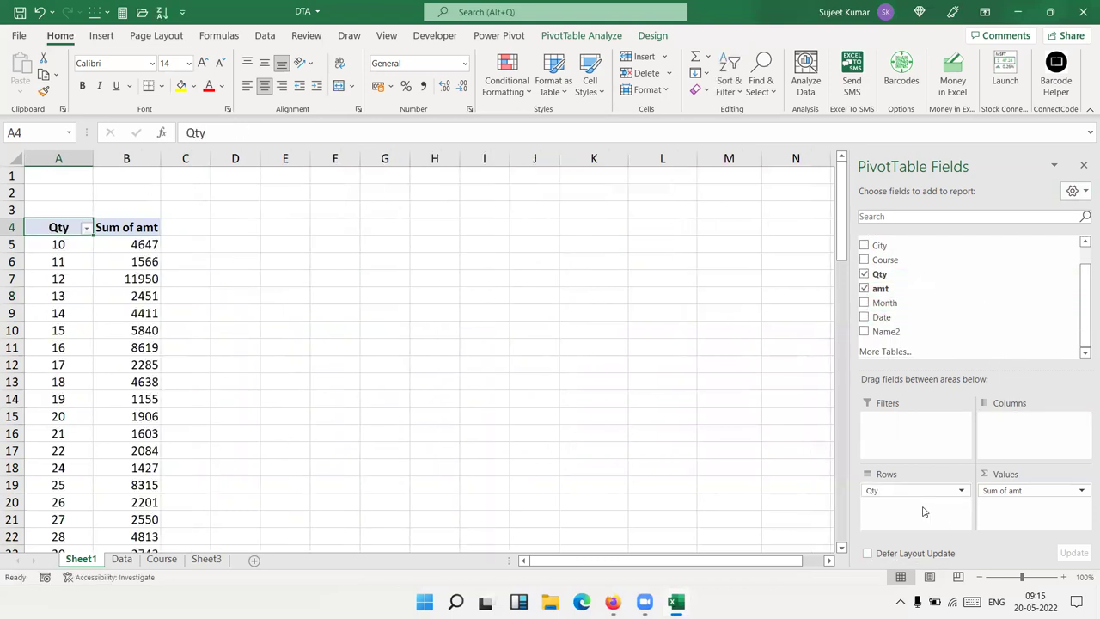
pyautogui.click(77, 247)
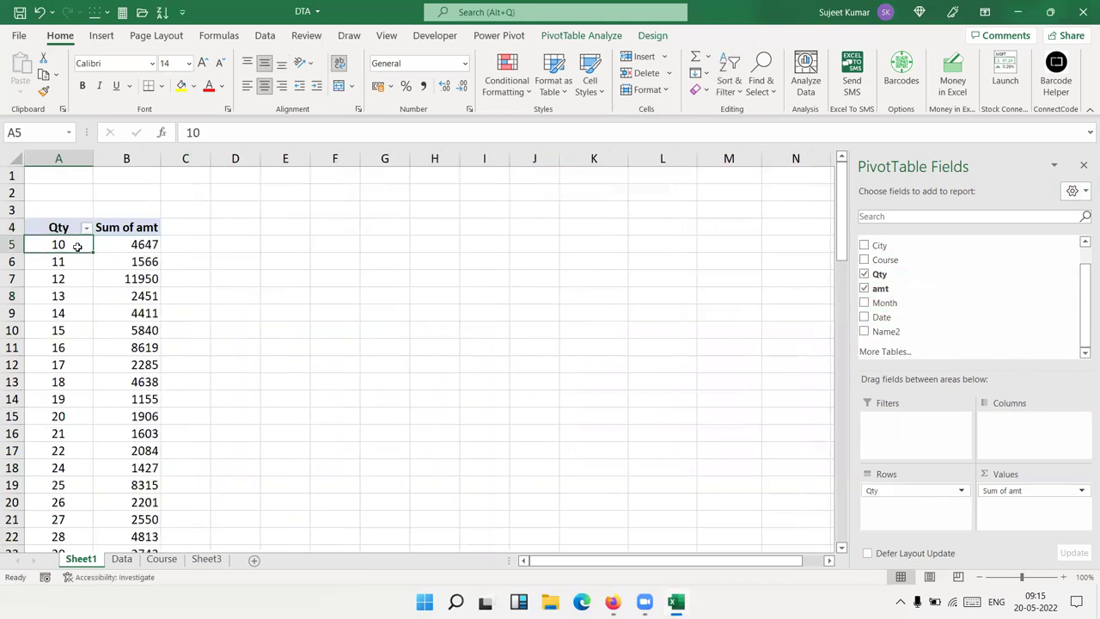
pyautogui.click(121, 247)
pyautogui.click(54, 265)
pyautogui.click(84, 262)
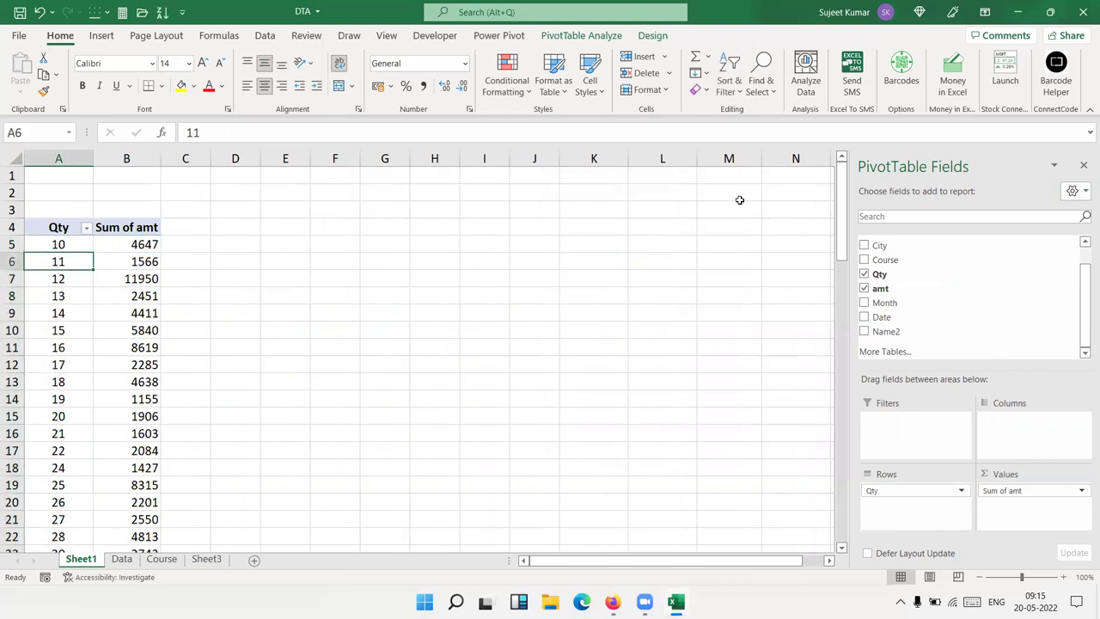
pyautogui.click(74, 283)
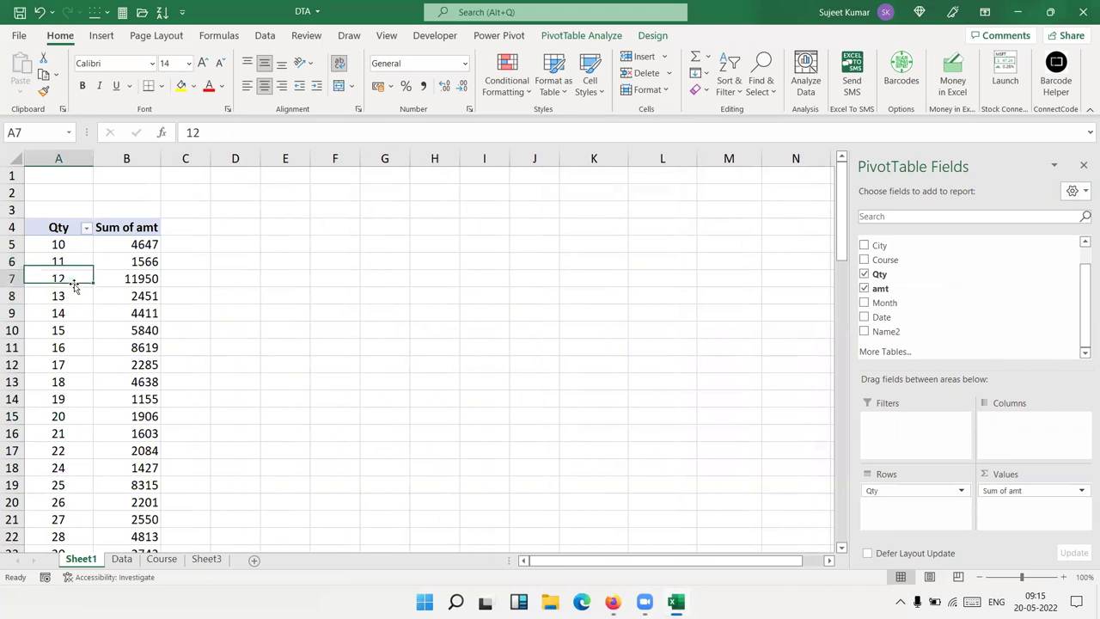
pyautogui.click(149, 285)
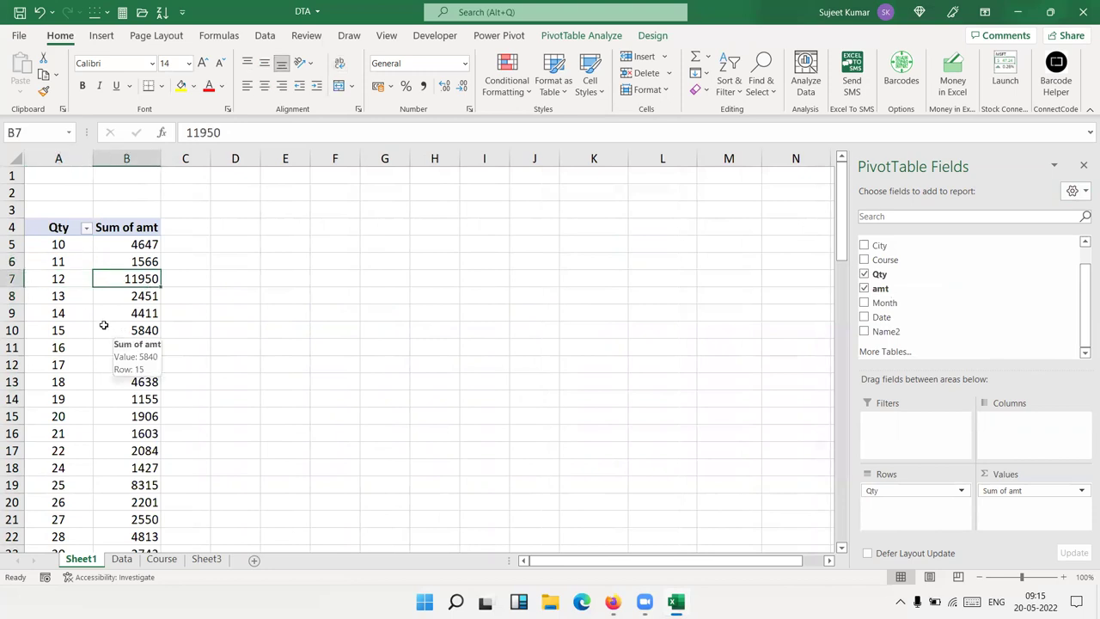
pyautogui.click(60, 299)
pyautogui.click(133, 295)
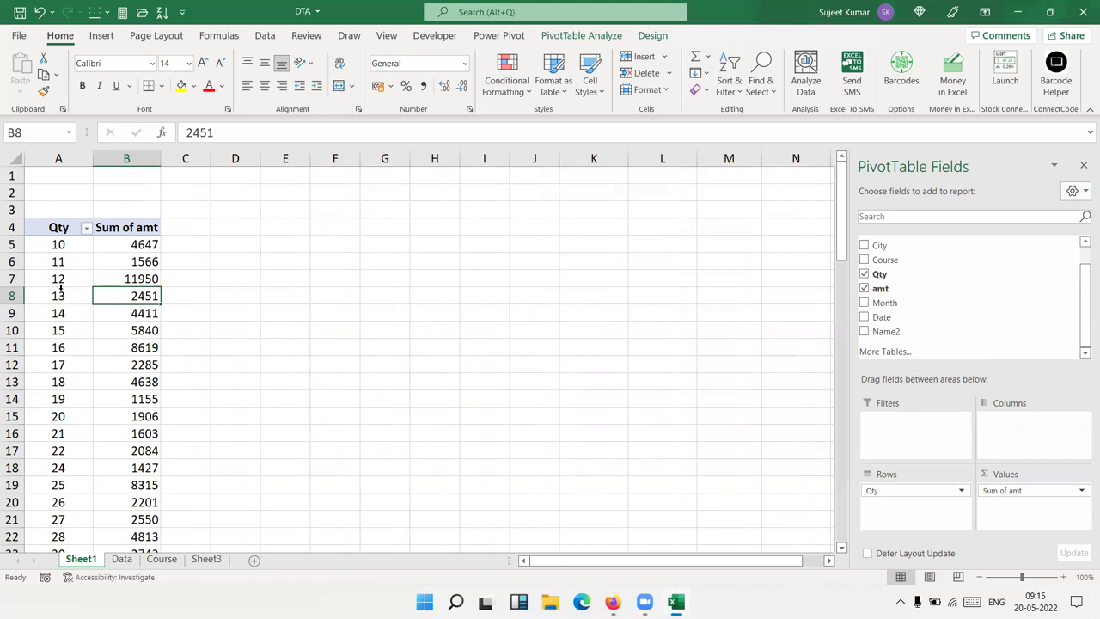
# Group the Qty rows by 10 into ranges from 10-19 through 90-100
pyautogui.rightClick(60, 290)
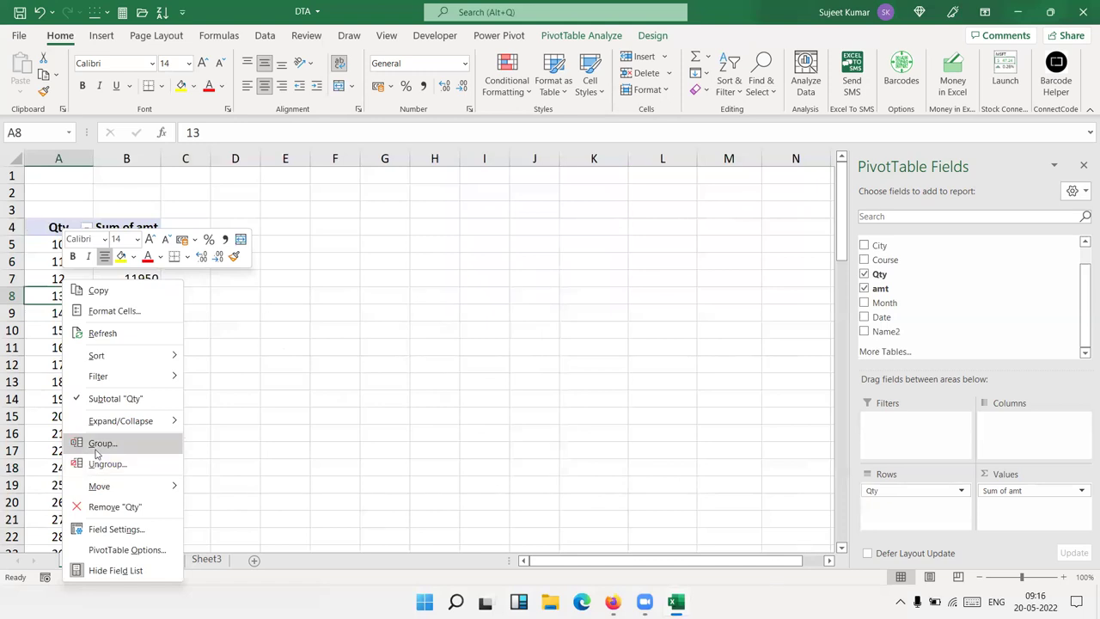
pyautogui.click(97, 443)
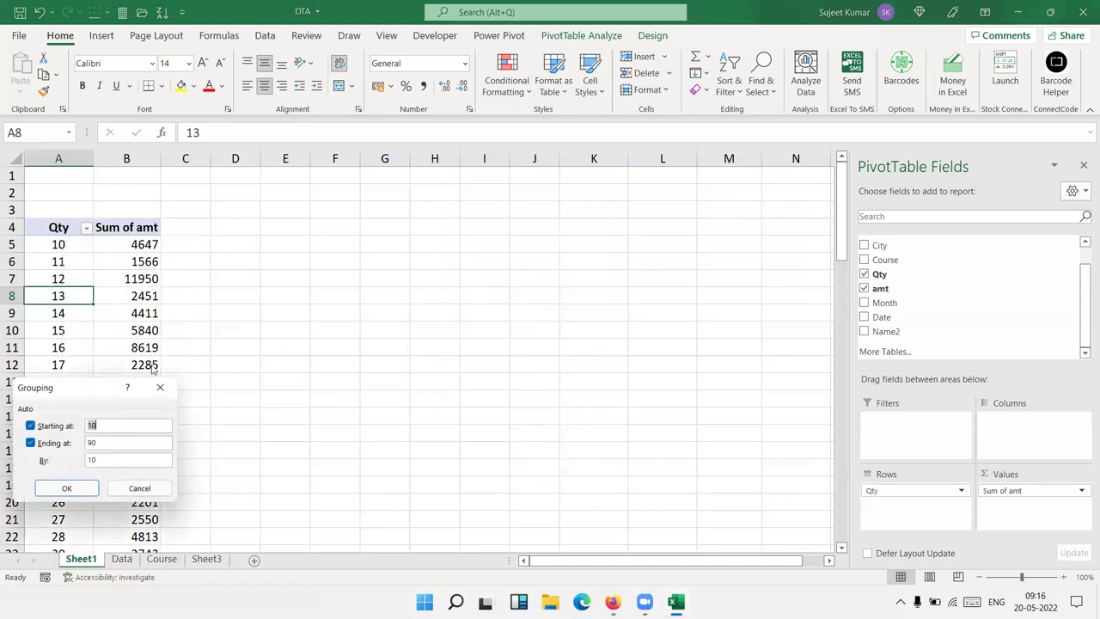
pyautogui.write('0')
pyautogui.press('Tab')
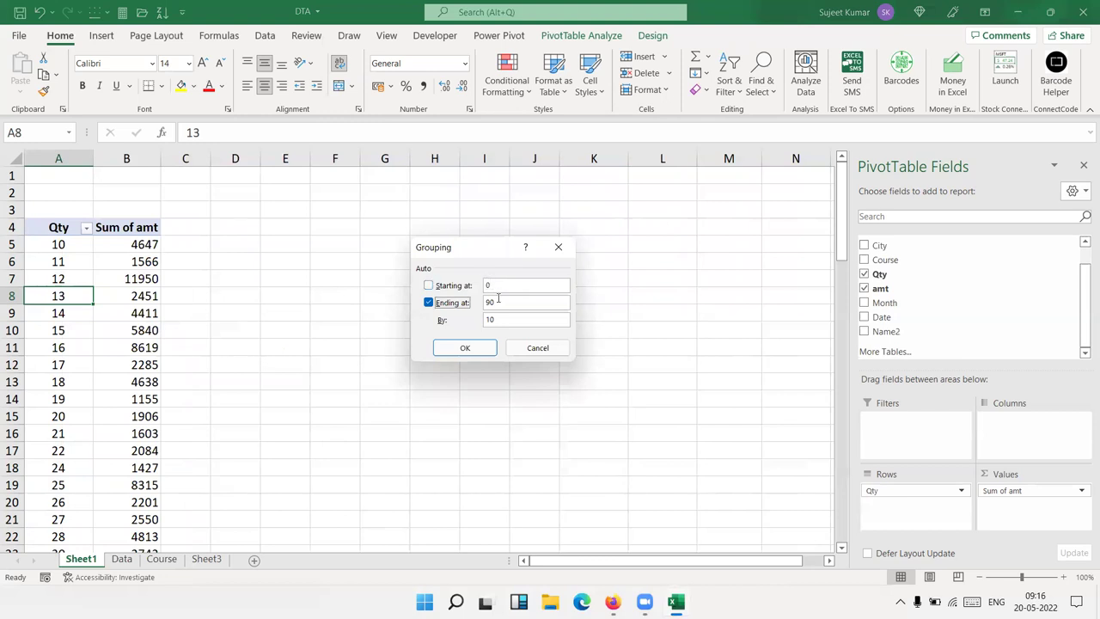
pyautogui.click(491, 301)
pyautogui.write('100')
pyautogui.doubleClick(492, 320)
pyautogui.click(466, 348)
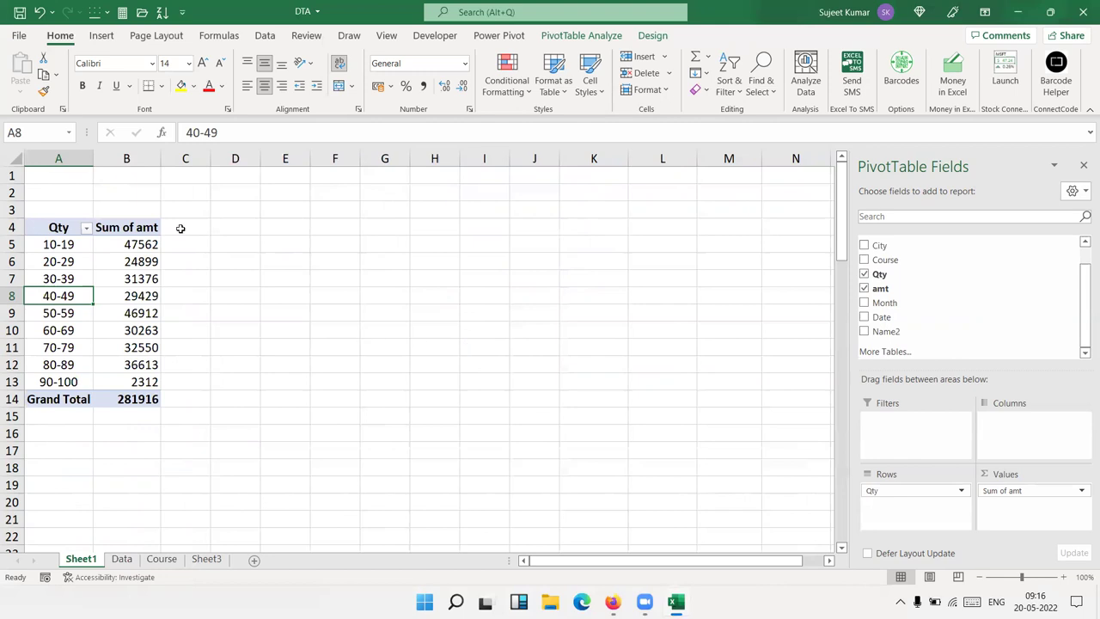
pyautogui.moveTo(112, 353)
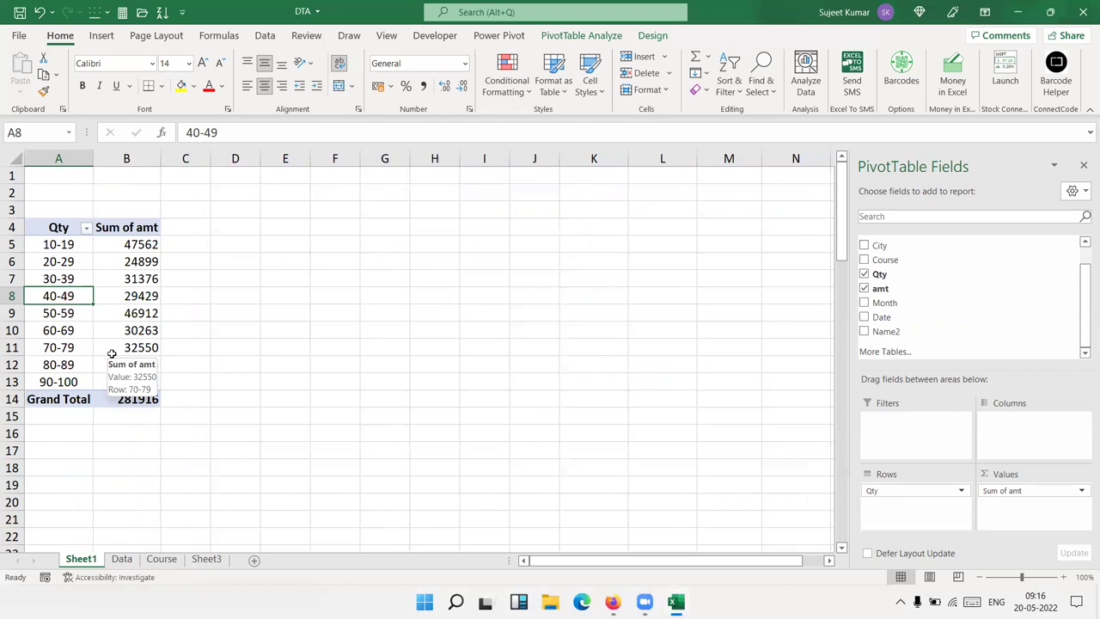
pyautogui.moveTo(83, 383); pyautogui.dragTo(73, 258)
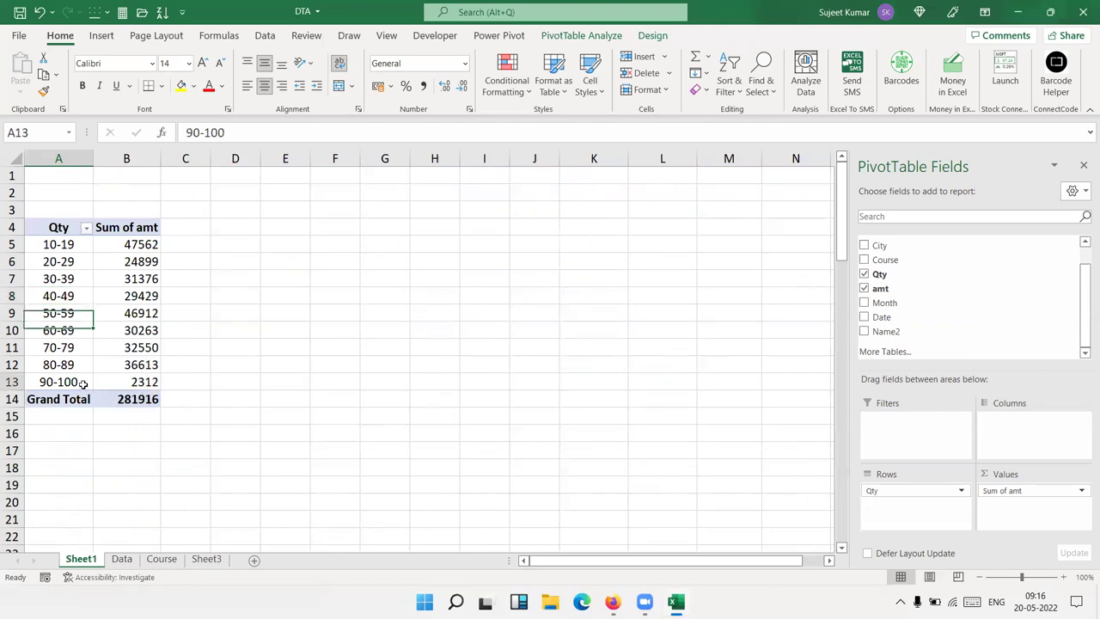
# Build a new pivot on Sheet4 with ungrouped Date rows and Qty as the value
pyautogui.click(121, 559)
pyautogui.click(100, 35)
pyautogui.click(25, 69)
pyautogui.click(416, 337)
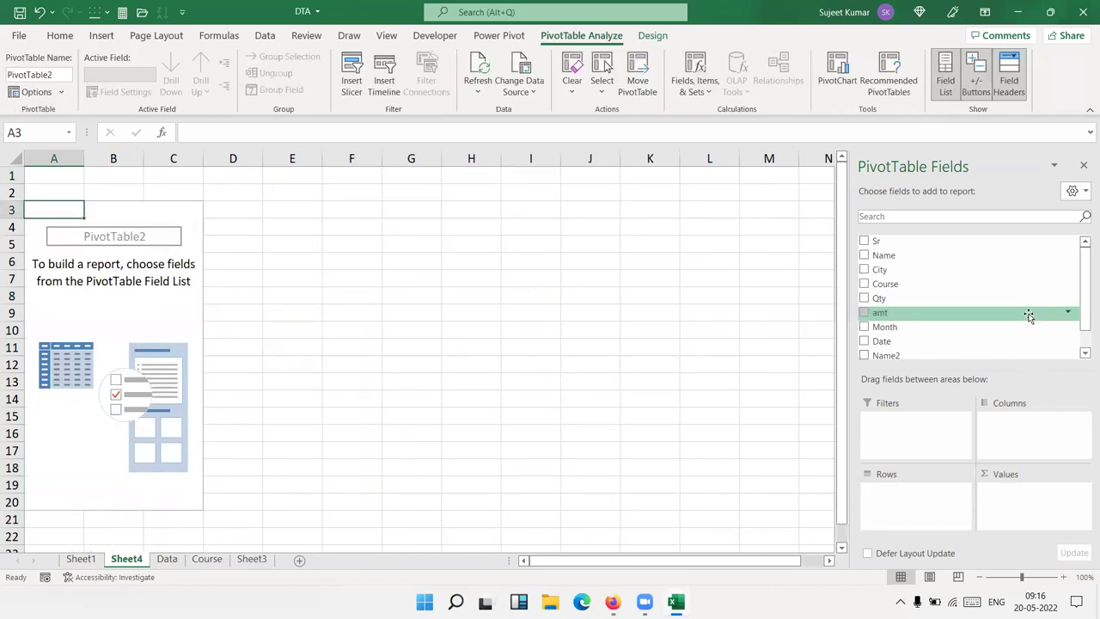
pyautogui.moveTo(996, 343)
pyautogui.mouseDown()
pyautogui.moveTo(1044, 409)
pyautogui.moveTo(915, 496)
pyautogui.mouseUp()
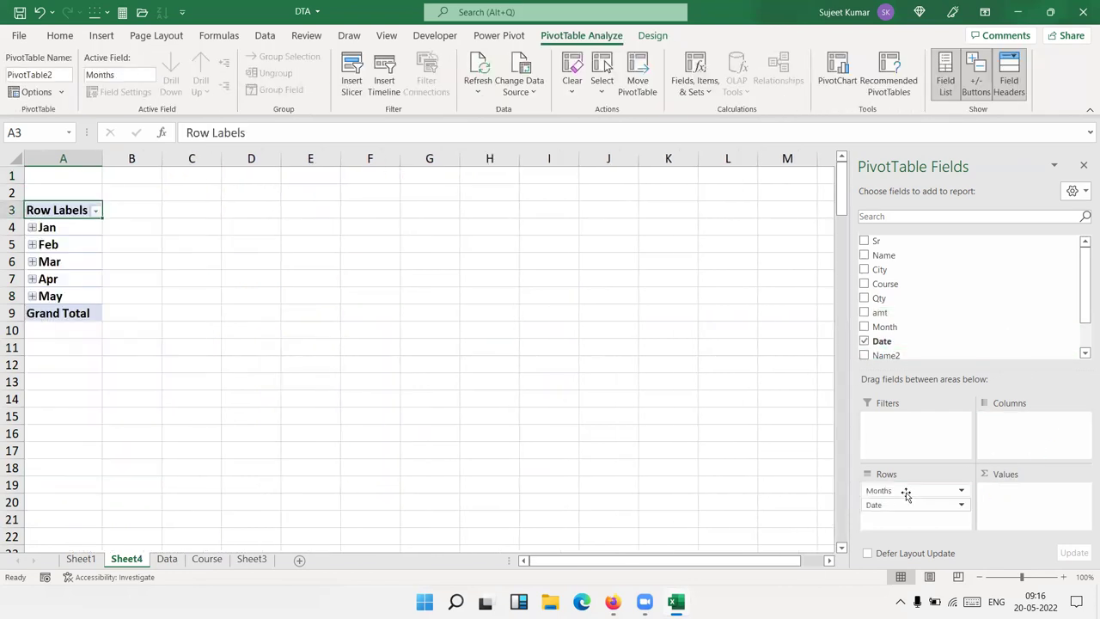
pyautogui.rightClick(61, 230)
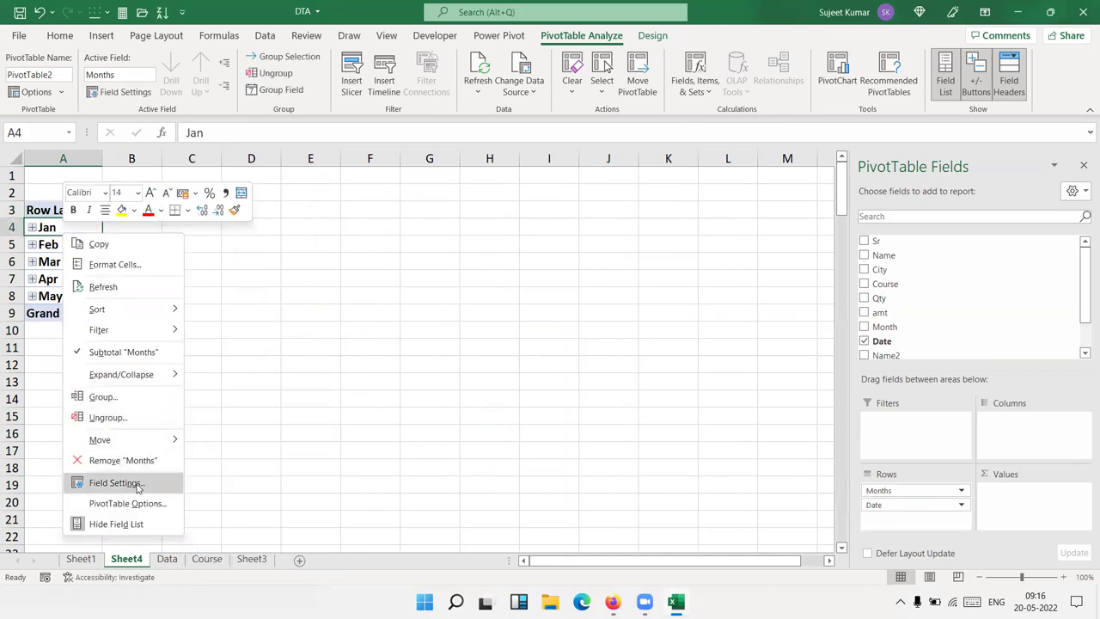
pyautogui.click(130, 416)
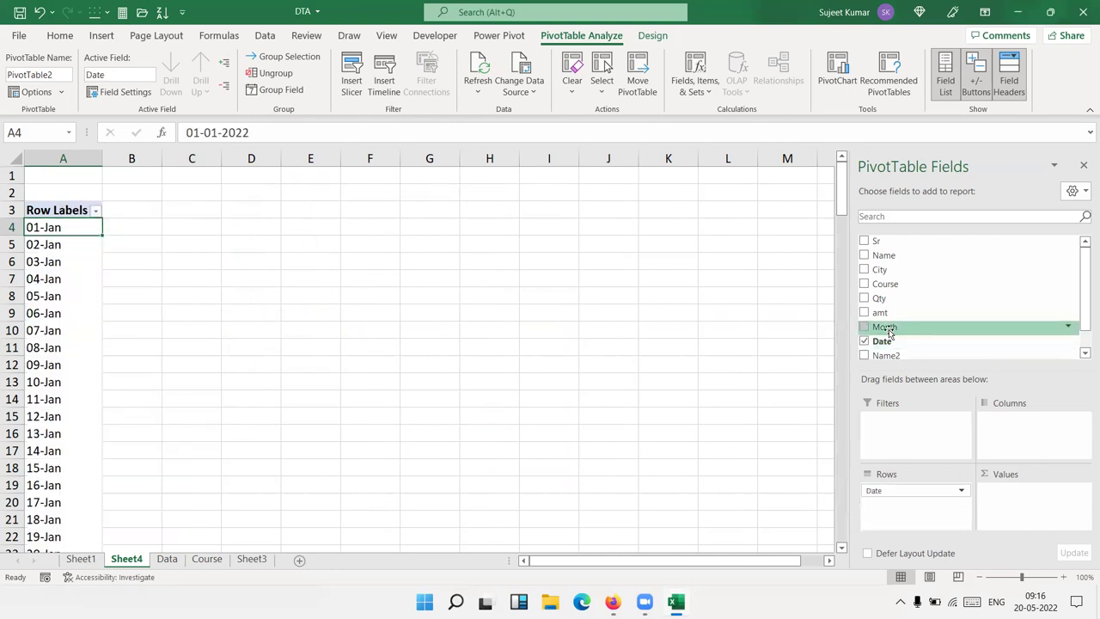
pyautogui.moveTo(878, 298)
pyautogui.mouseDown()
pyautogui.moveTo(1045, 518)
pyautogui.moveTo(1020, 491)
pyautogui.mouseUp()
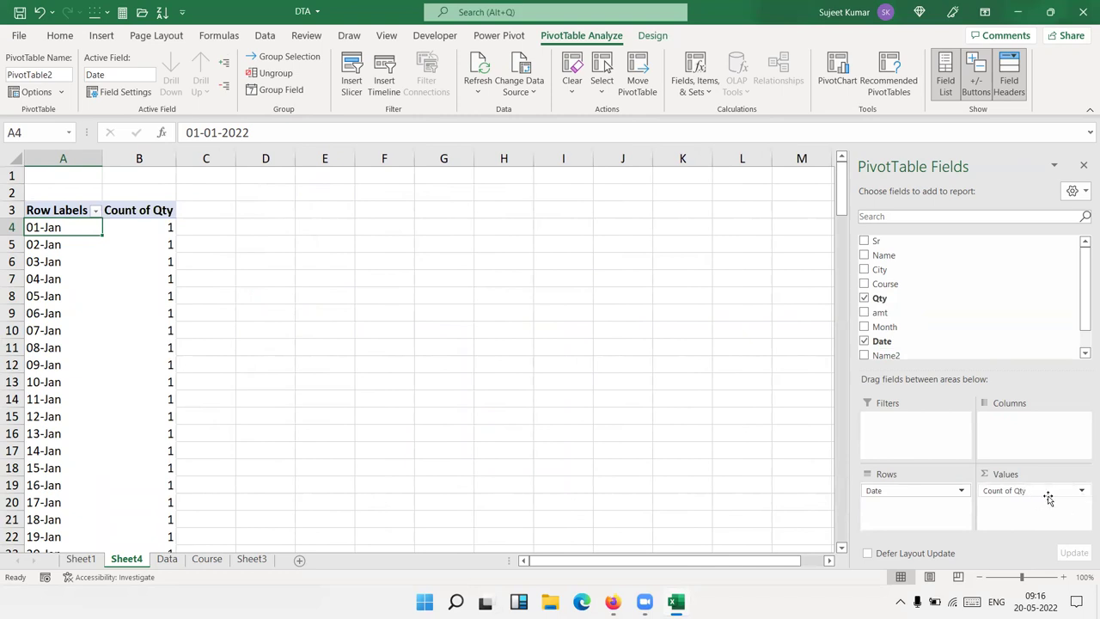
# Change the Qty value field from Count to Sum
pyautogui.click(1080, 490)
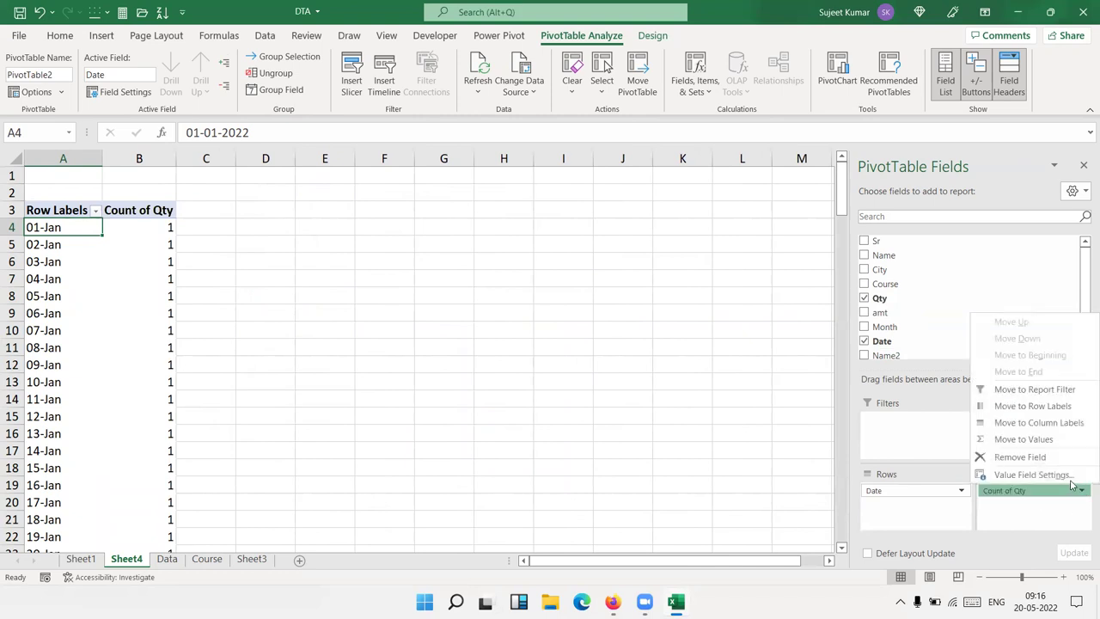
pyautogui.click(1057, 474)
pyautogui.click(238, 250)
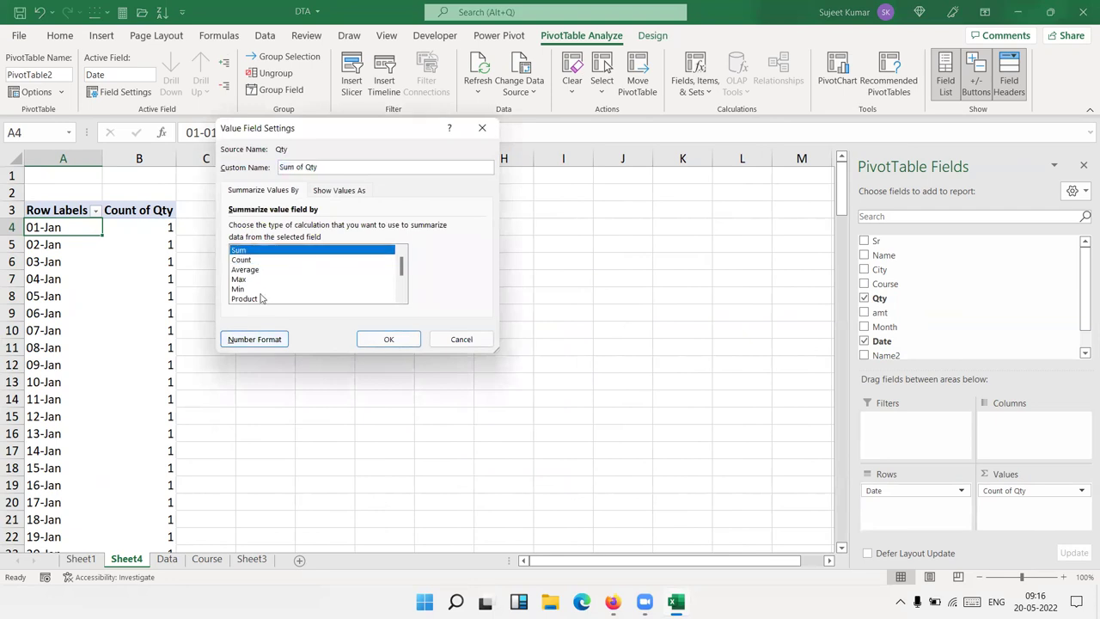
pyautogui.click(375, 340)
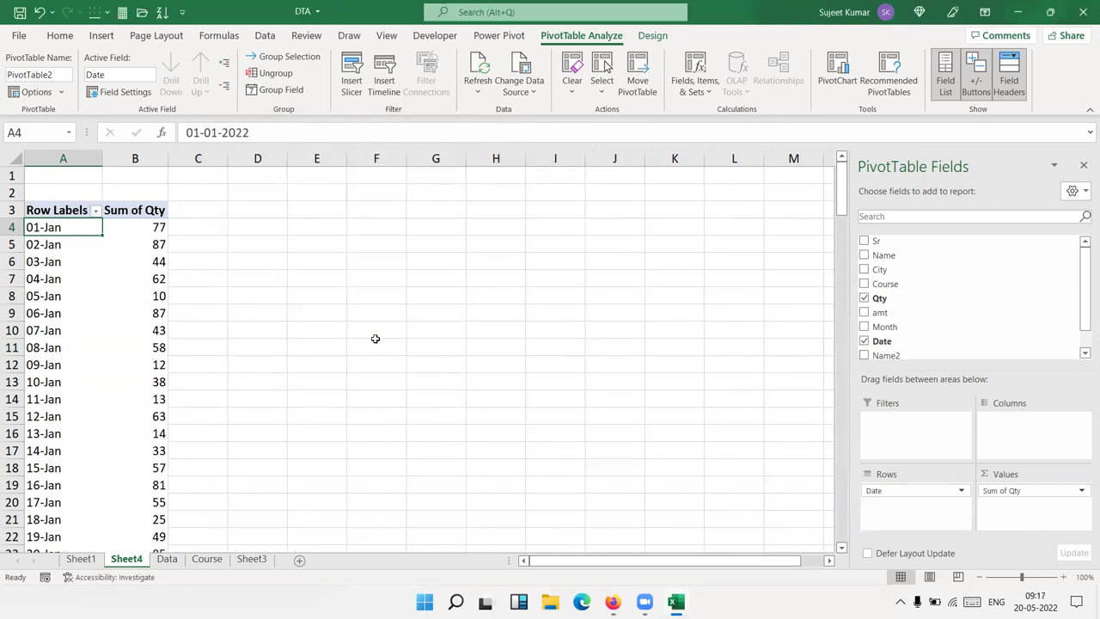
# Group the date rows by month, giving Jan through May totalling 7223
pyautogui.rightClick(58, 274)
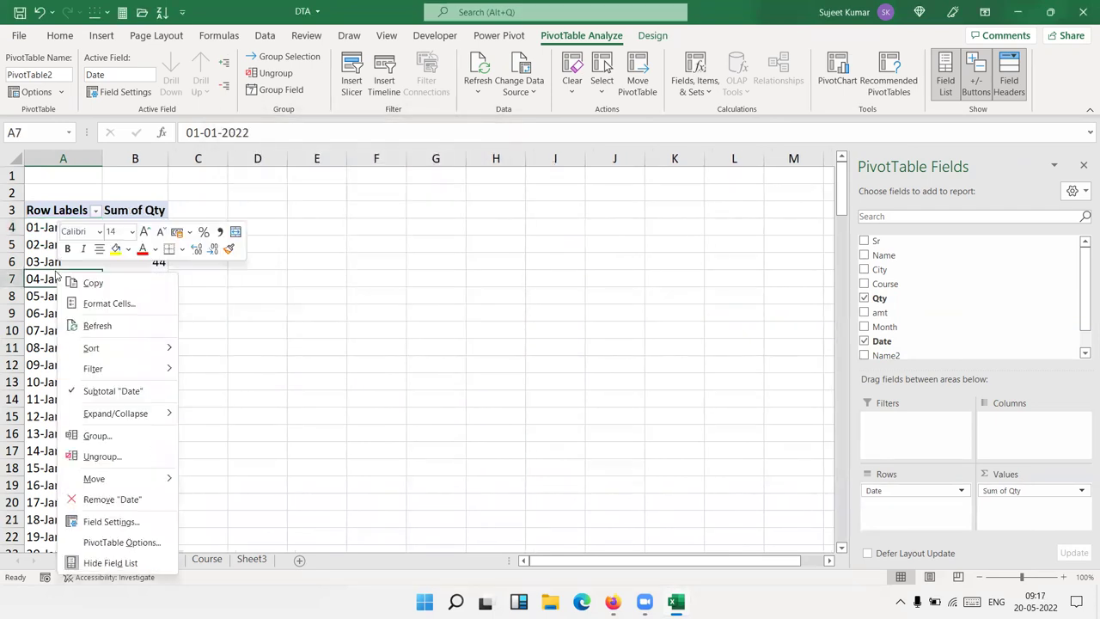
pyautogui.click(119, 428)
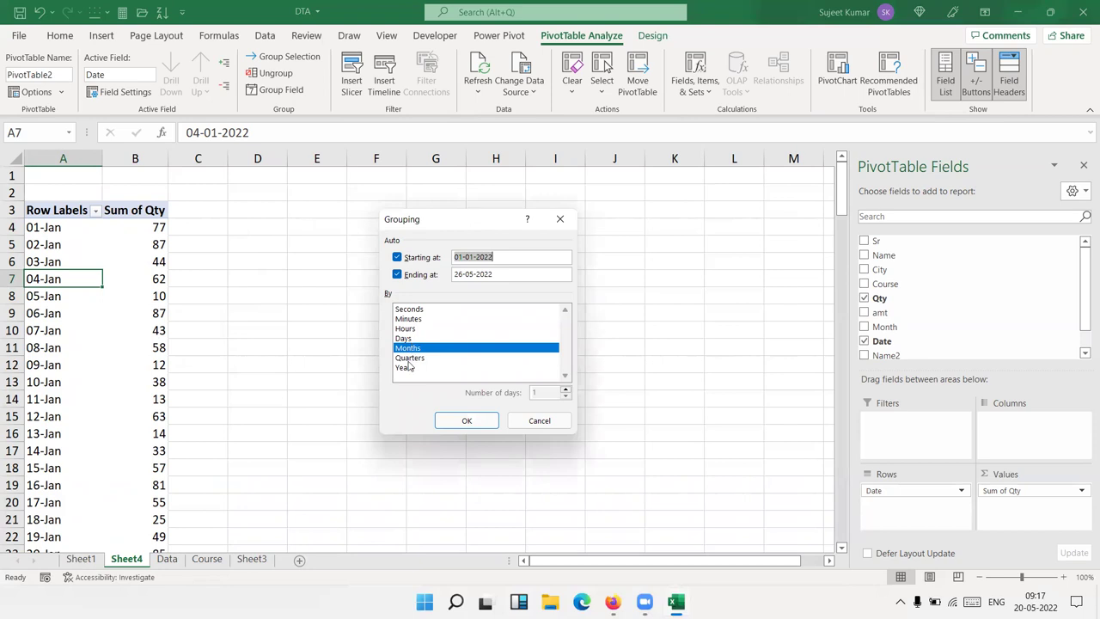
pyautogui.click(453, 420)
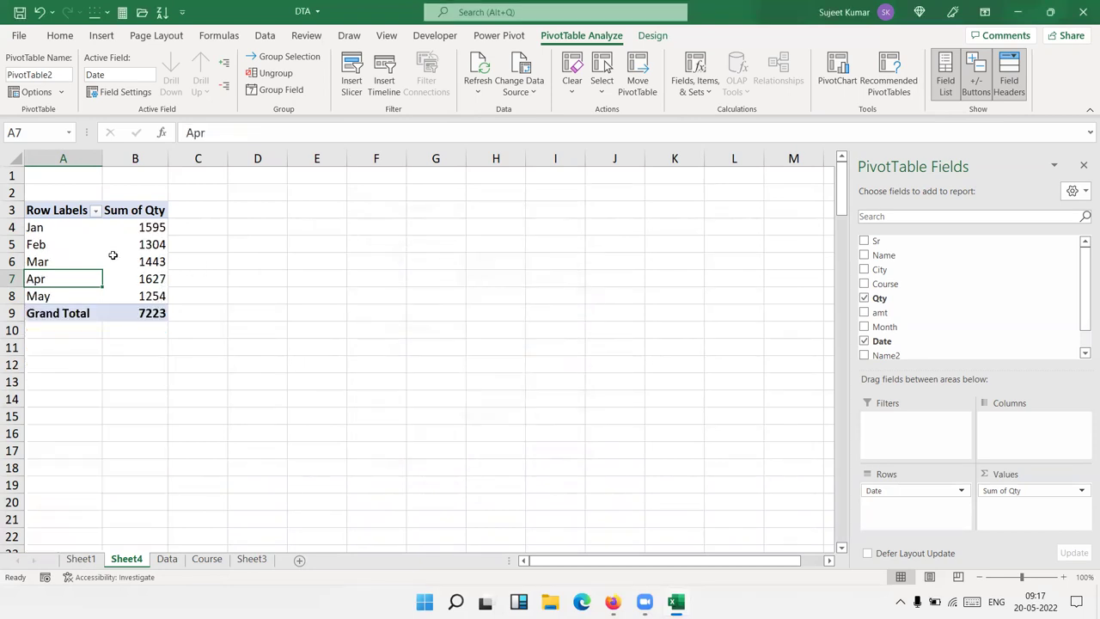
# Group the pivot table's dates by quarters and months
pyautogui.rightClick(65, 256)
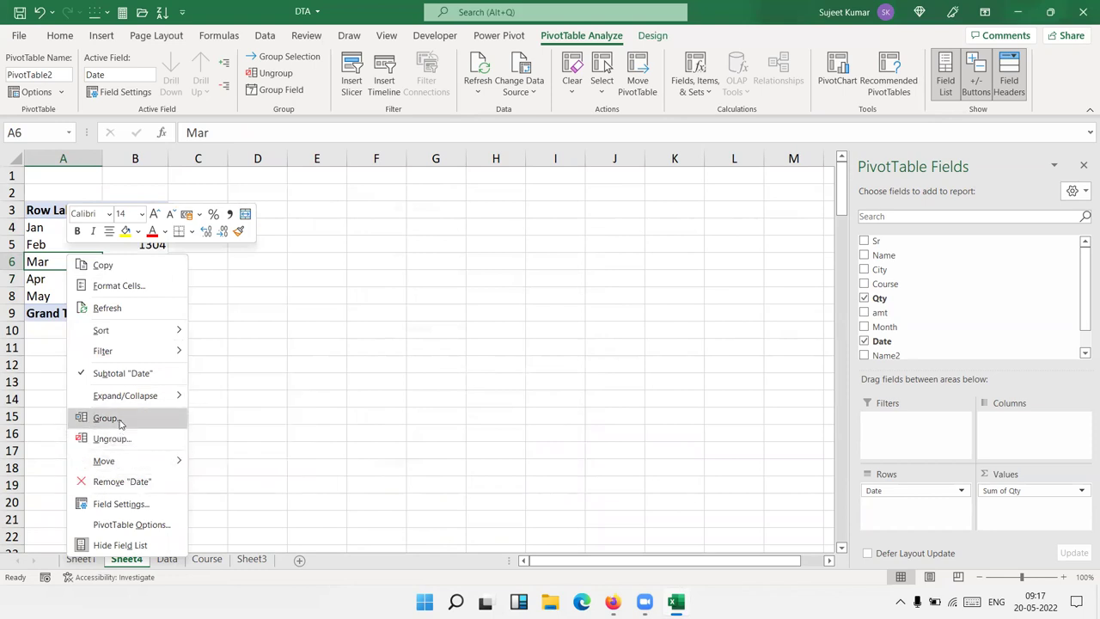
pyautogui.click(124, 418)
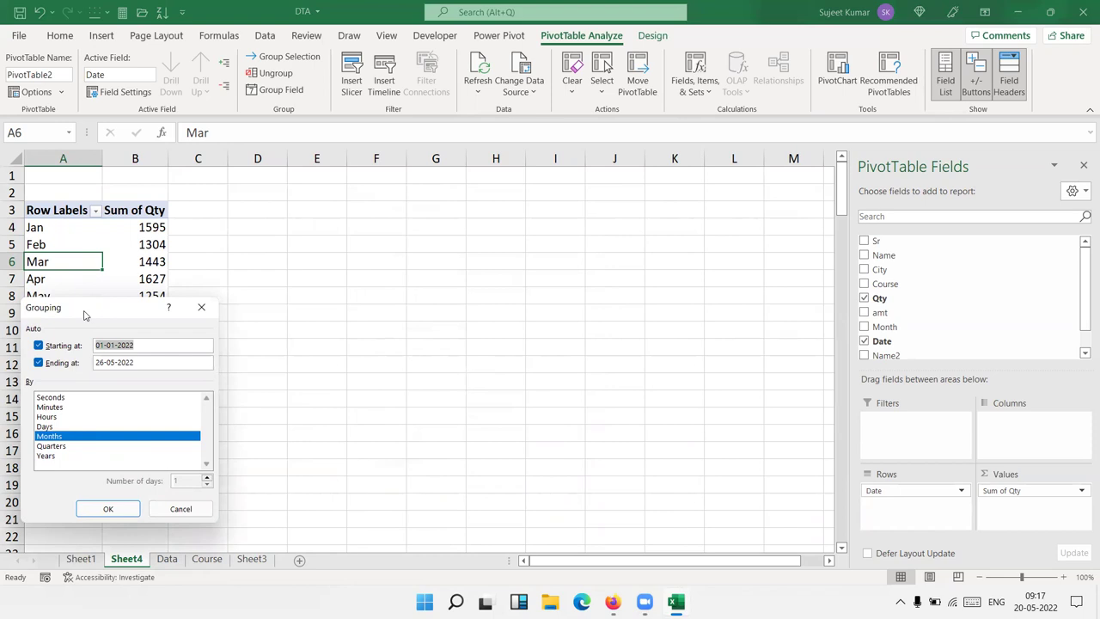
pyautogui.moveTo(84, 315); pyautogui.dragTo(378, 243)
pyautogui.click(343, 355)
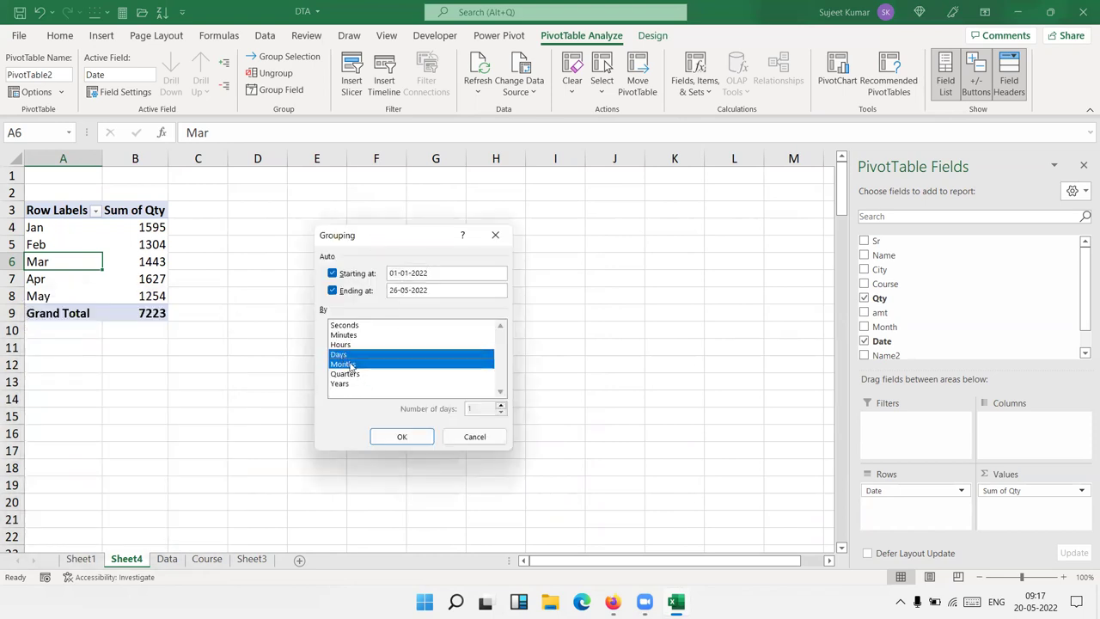
pyautogui.click(351, 366)
pyautogui.click(340, 365)
pyautogui.click(341, 355)
pyautogui.click(399, 437)
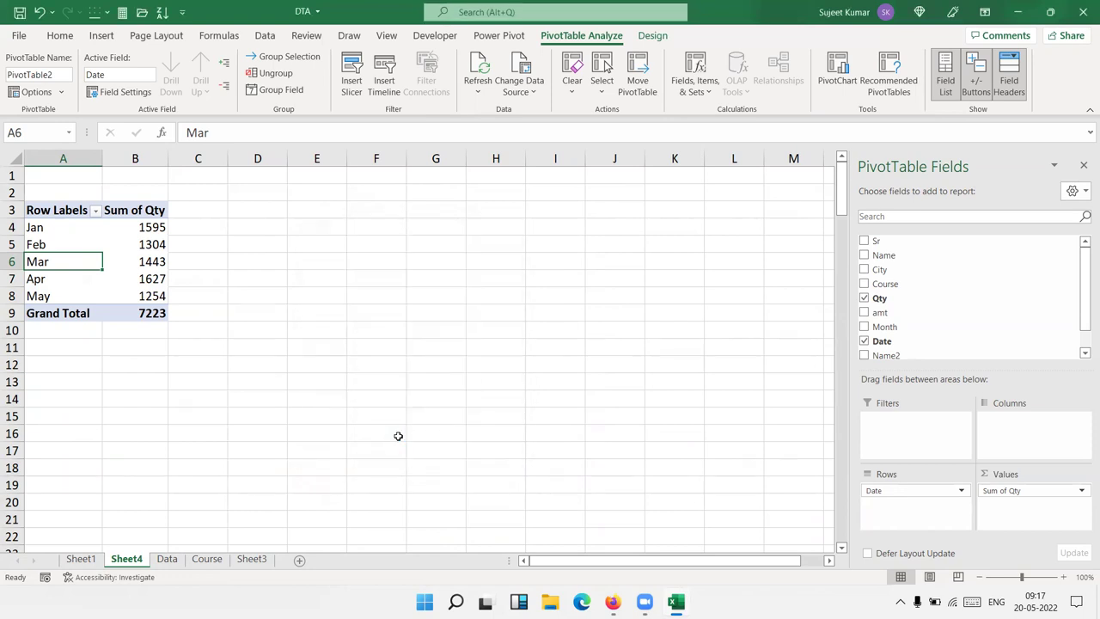
# Regroup the dates by Days only, with 15 days per range
pyautogui.rightClick(91, 263)
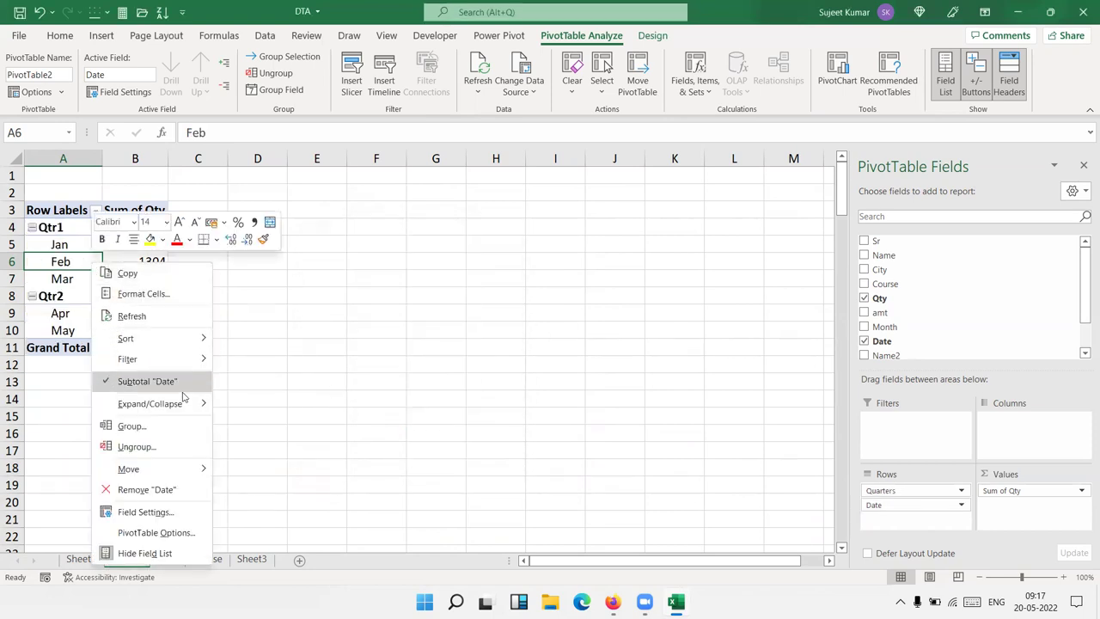
pyautogui.click(170, 433)
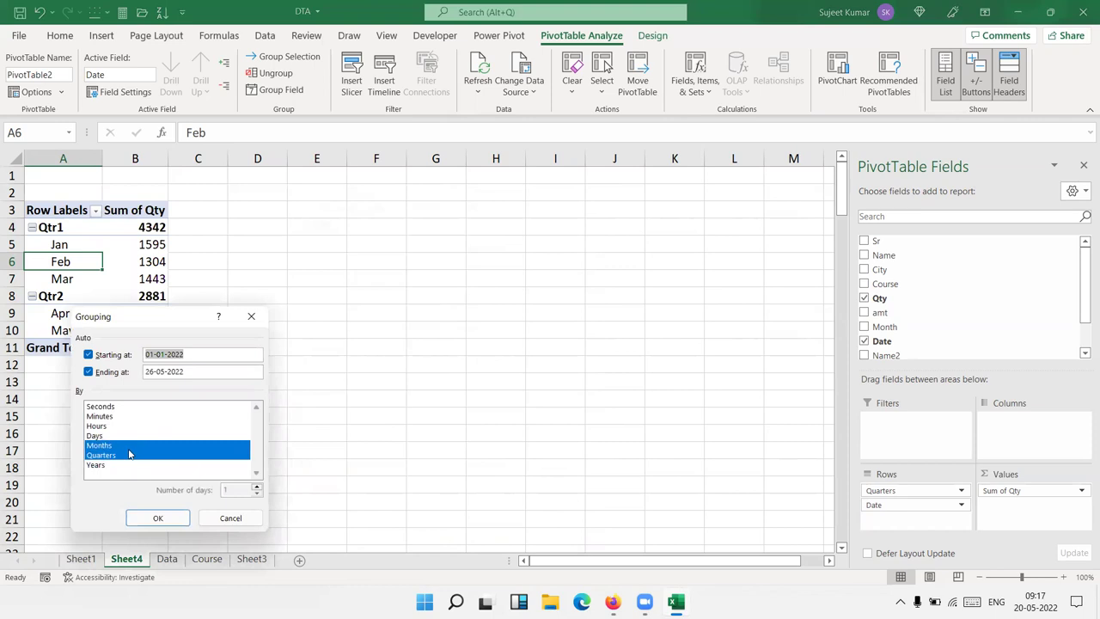
pyautogui.click(129, 454)
pyautogui.click(118, 436)
pyautogui.click(119, 447)
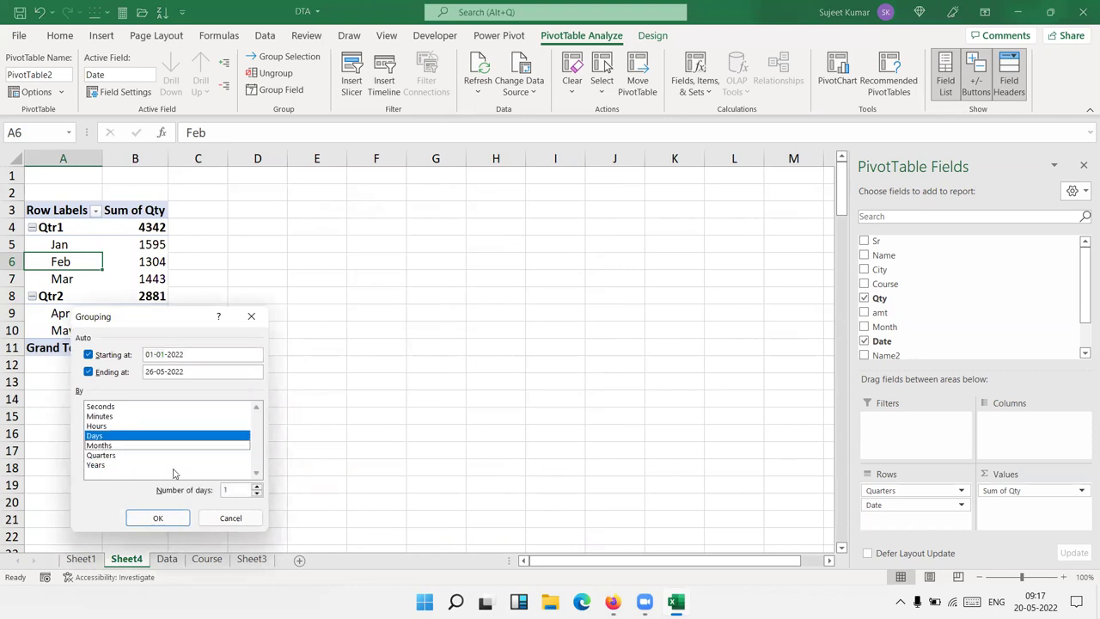
pyautogui.click(109, 438)
pyautogui.click(233, 488)
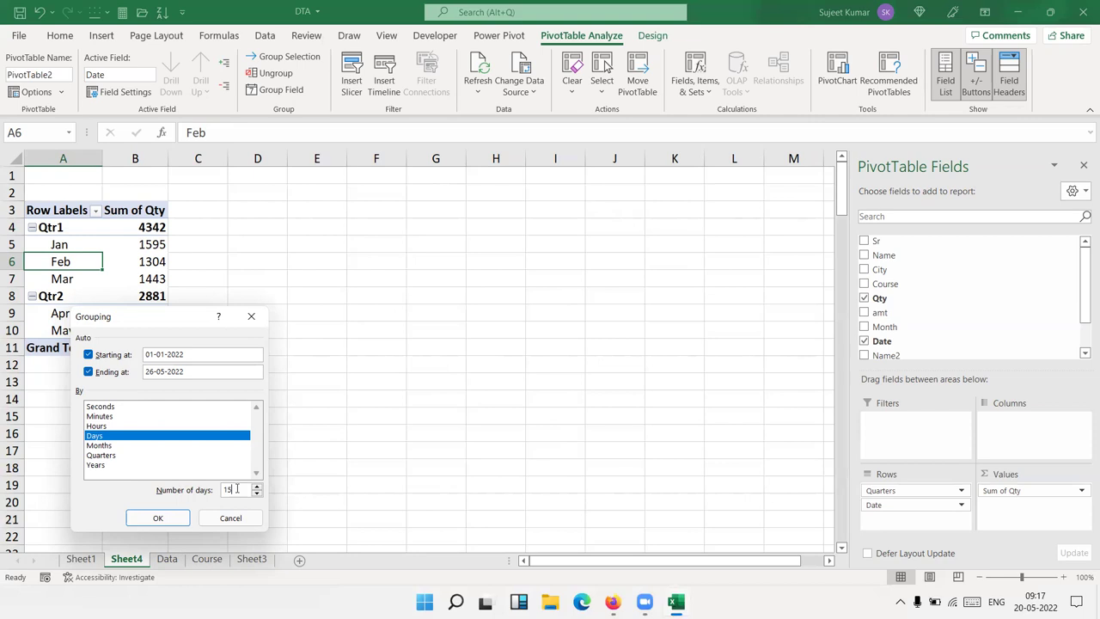
pyautogui.click(155, 519)
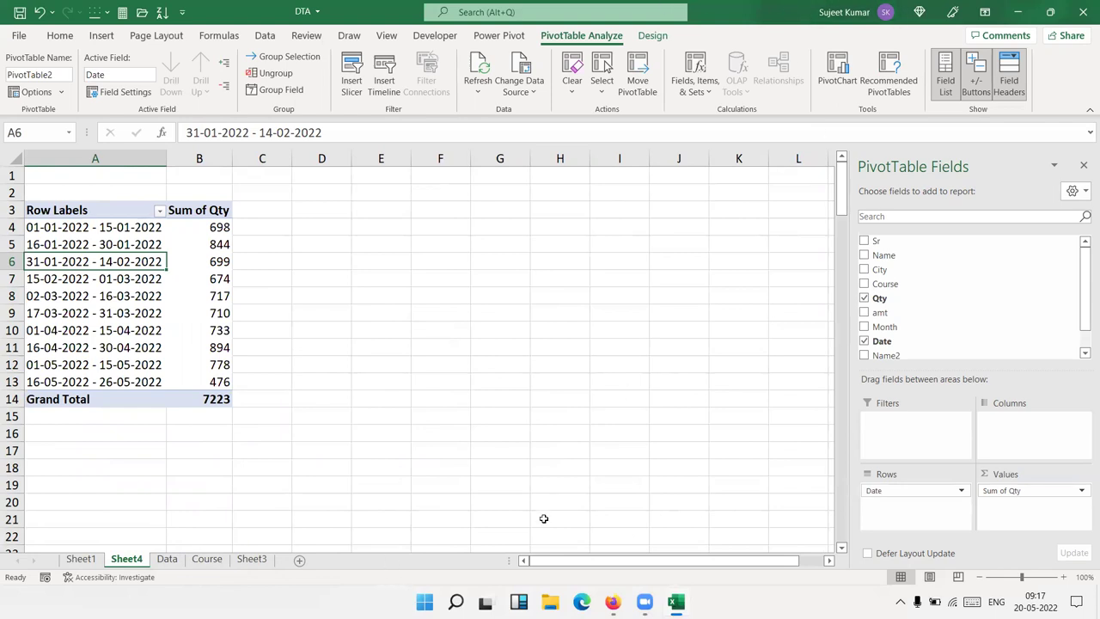
# Regroup the pivot's date ranges by Years only, leaving a single 2022 row
pyautogui.rightClick(109, 264)
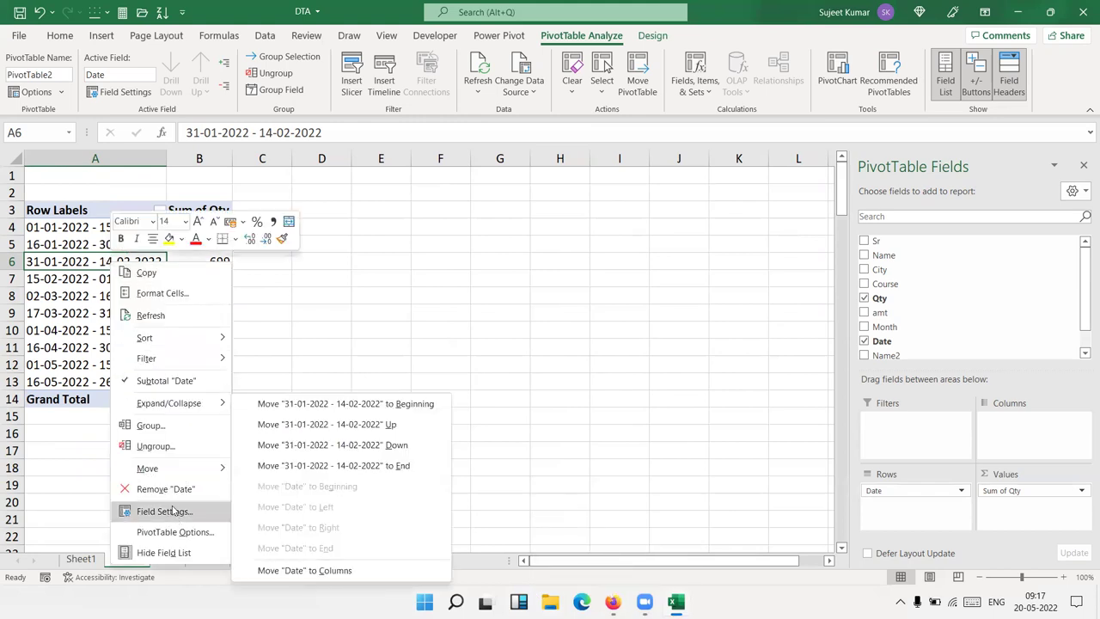
pyautogui.click(168, 430)
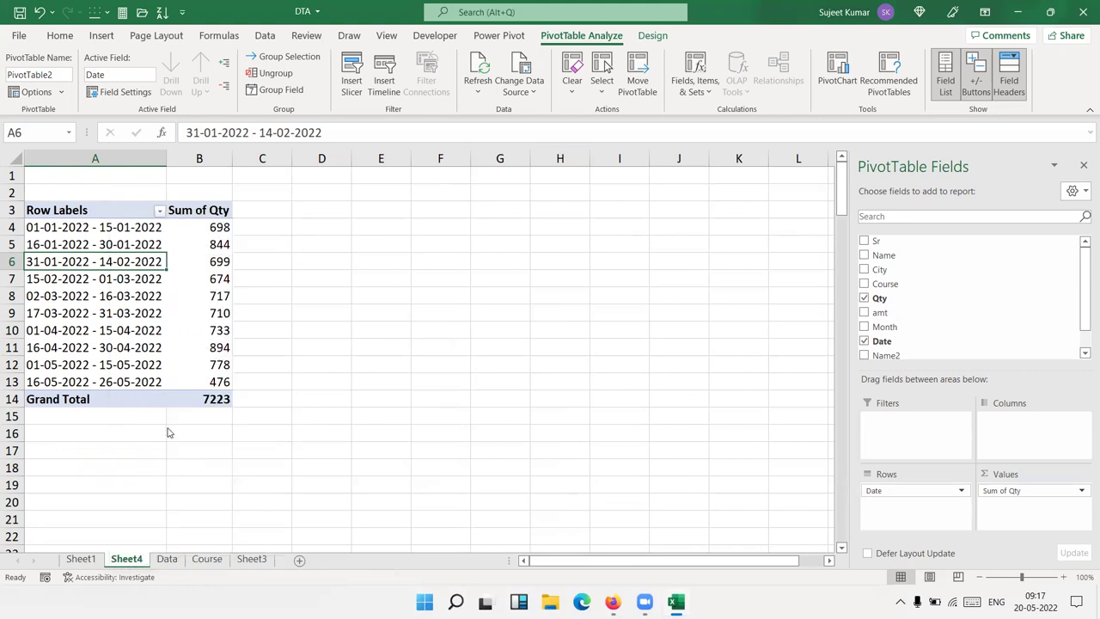
pyautogui.click(101, 453)
pyautogui.click(99, 463)
pyautogui.click(104, 453)
pyautogui.click(110, 444)
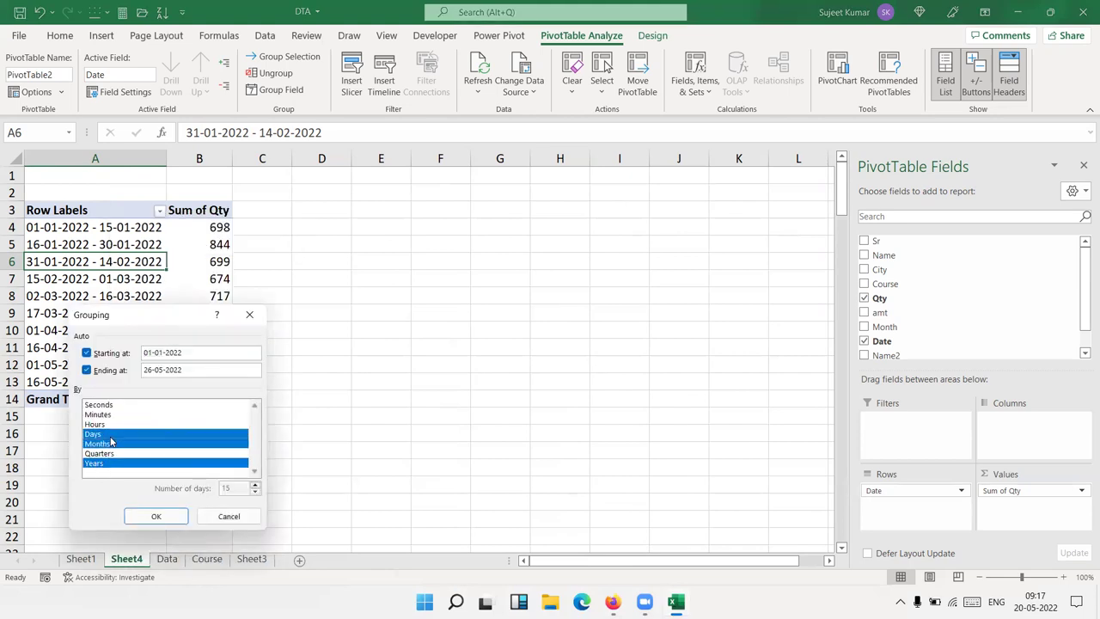
pyautogui.click(135, 445)
pyautogui.click(138, 435)
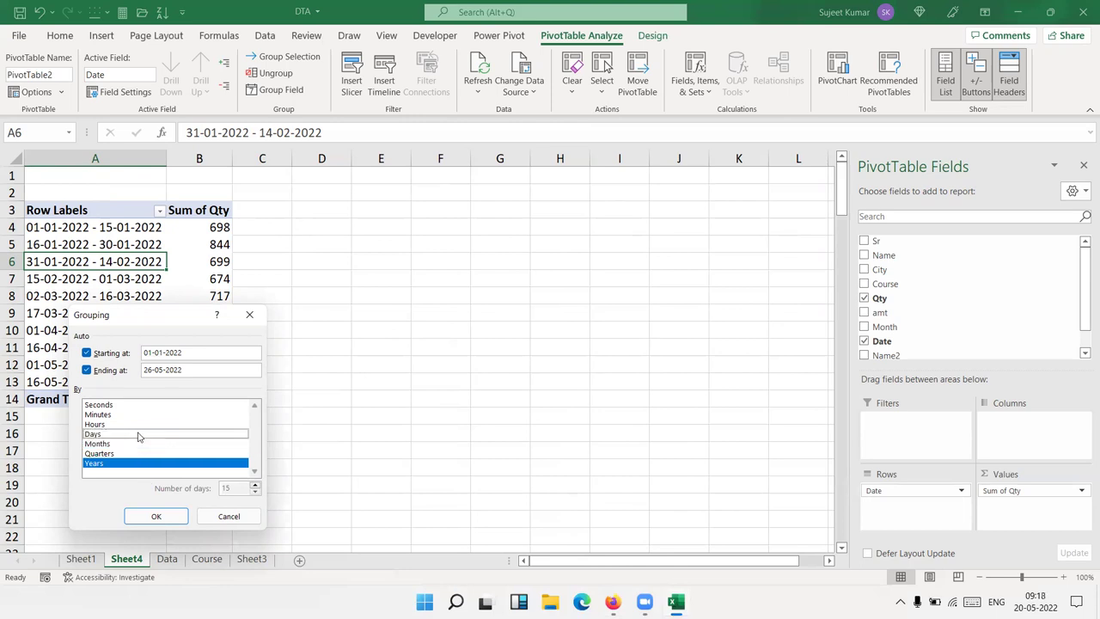
pyautogui.click(156, 518)
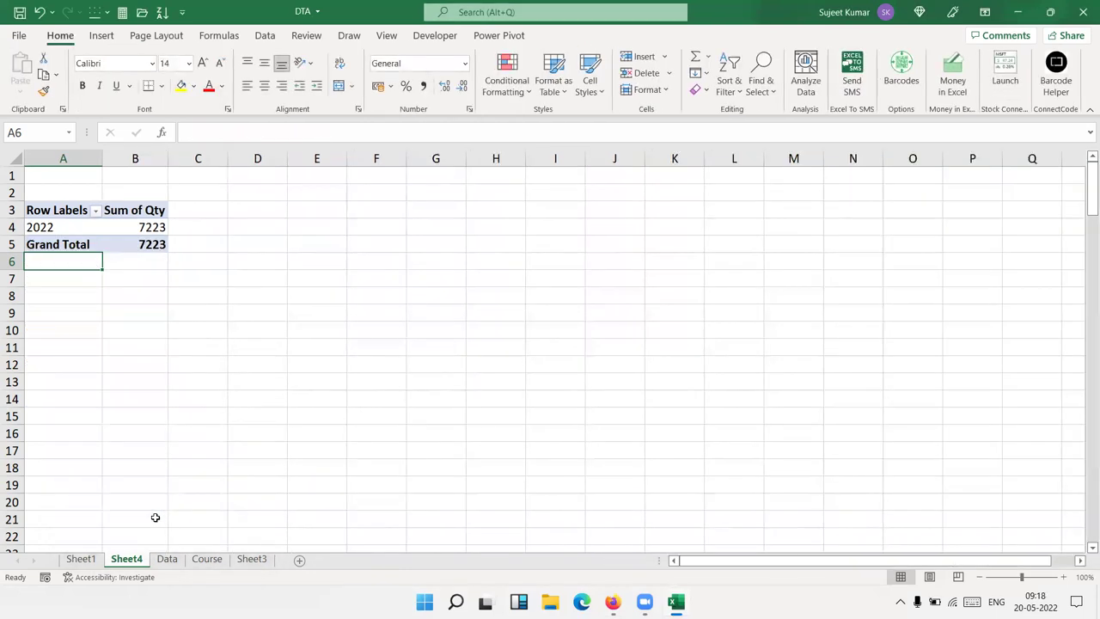
# Reopen the grouping options for the 2022 row and cancel without changes
pyautogui.rightClick(54, 227)
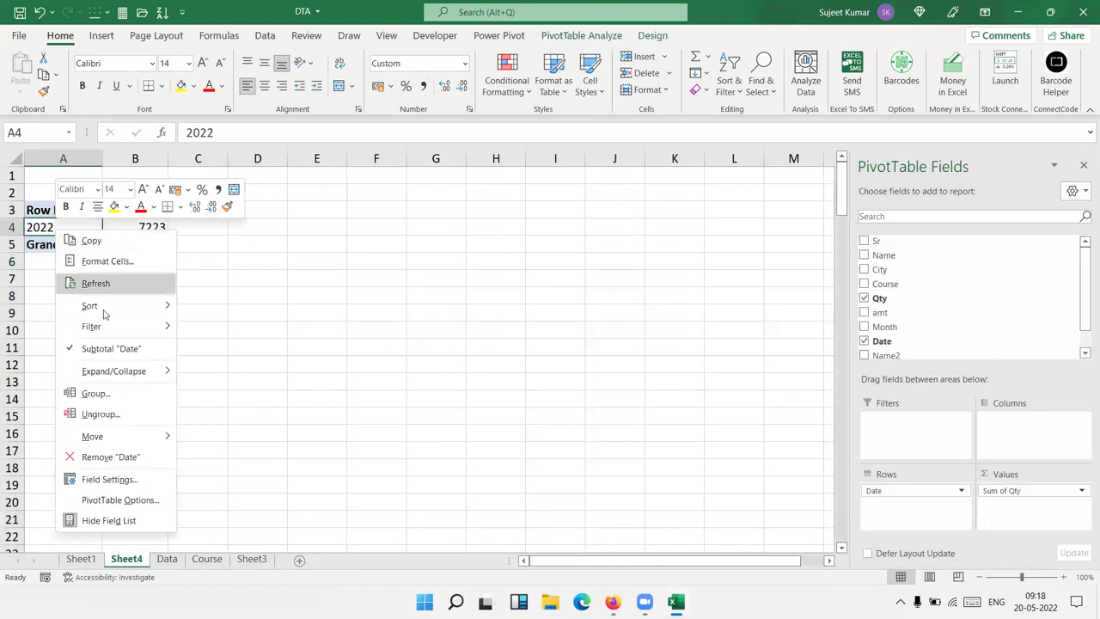
pyautogui.click(121, 395)
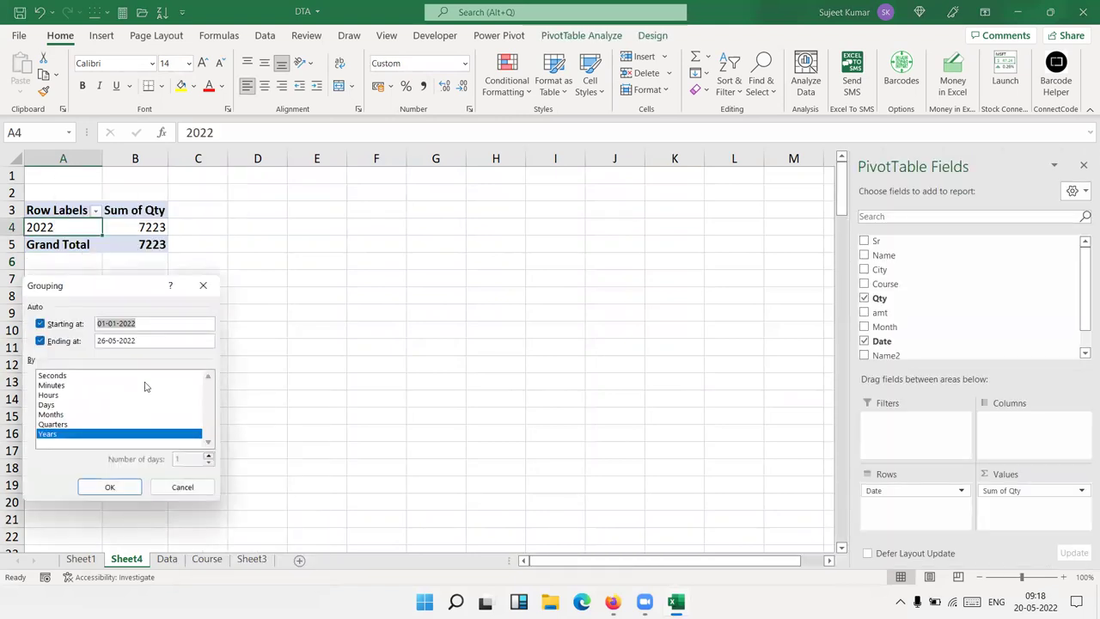
pyautogui.moveTo(103, 293); pyautogui.dragTo(462, 283)
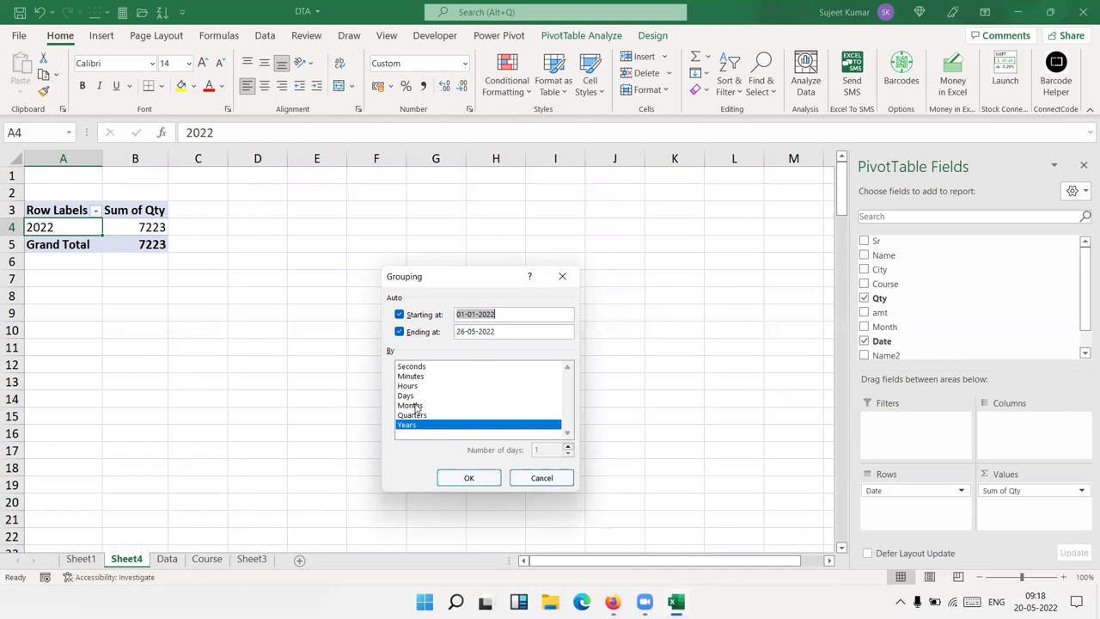
pyautogui.click(538, 479)
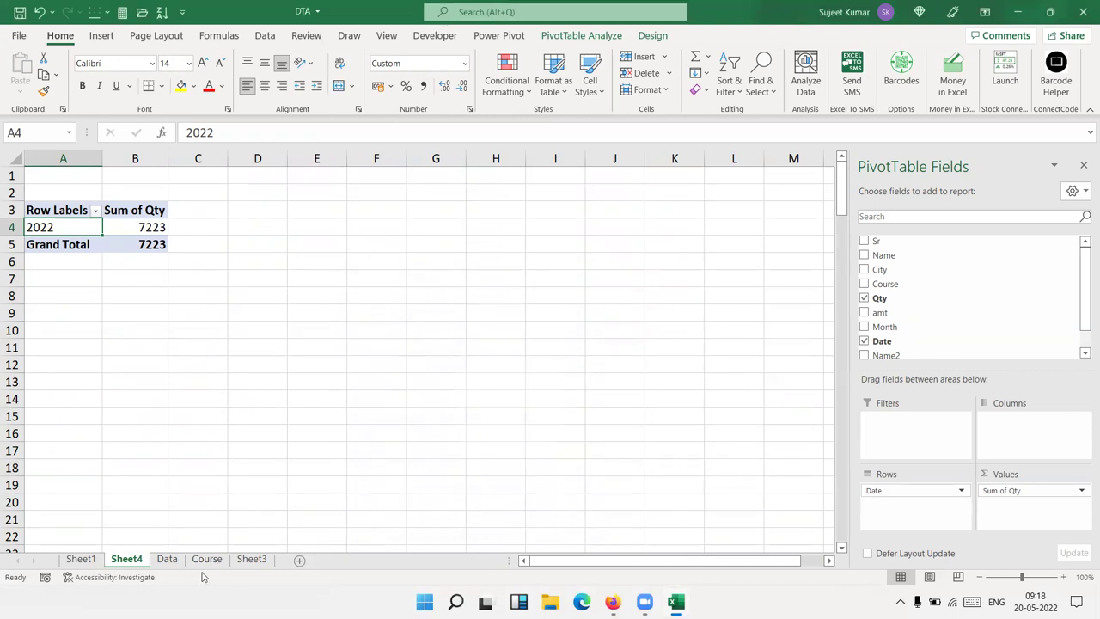
# Review the Data sheet's Month column and City–Month headers, then go to the File home page
pyautogui.click(171, 560)
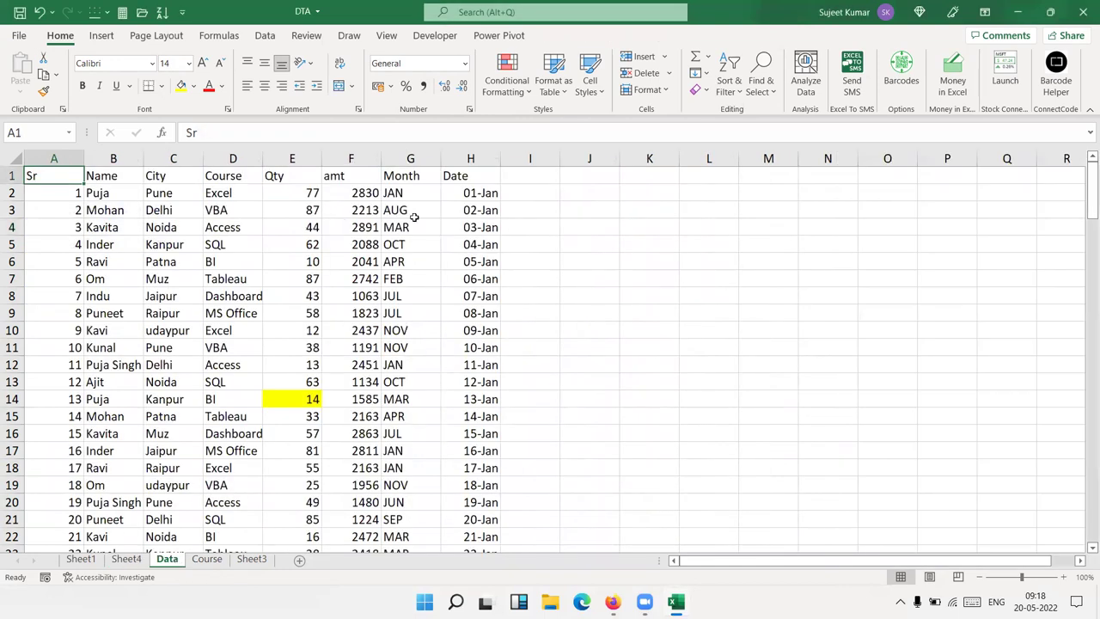
pyautogui.moveTo(406, 209); pyautogui.dragTo(411, 416)
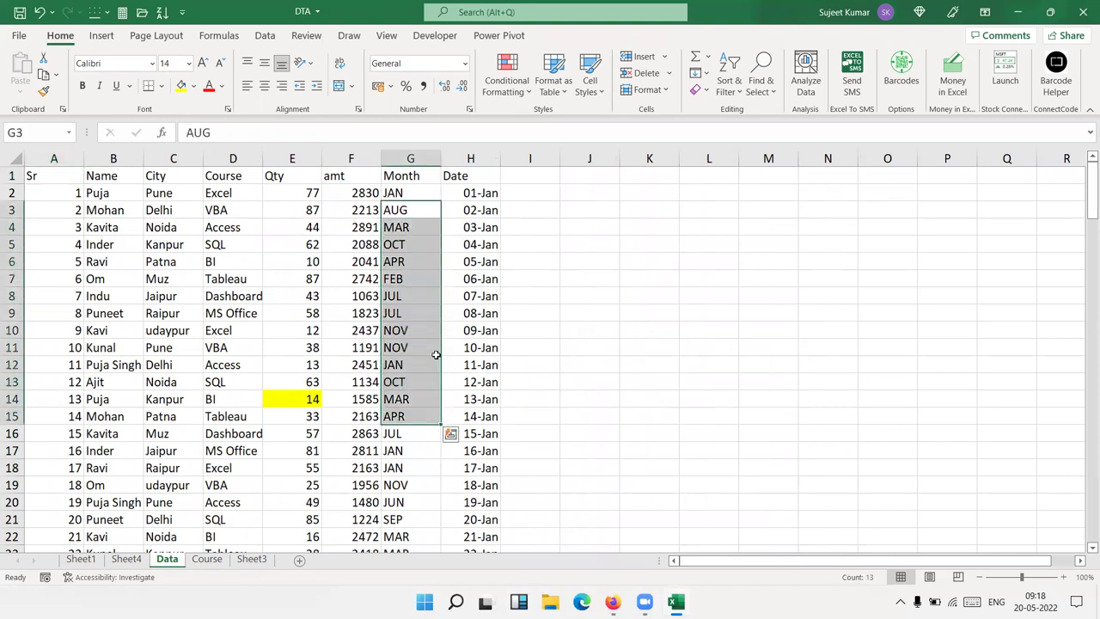
pyautogui.moveTo(456, 213); pyautogui.dragTo(725, 221)
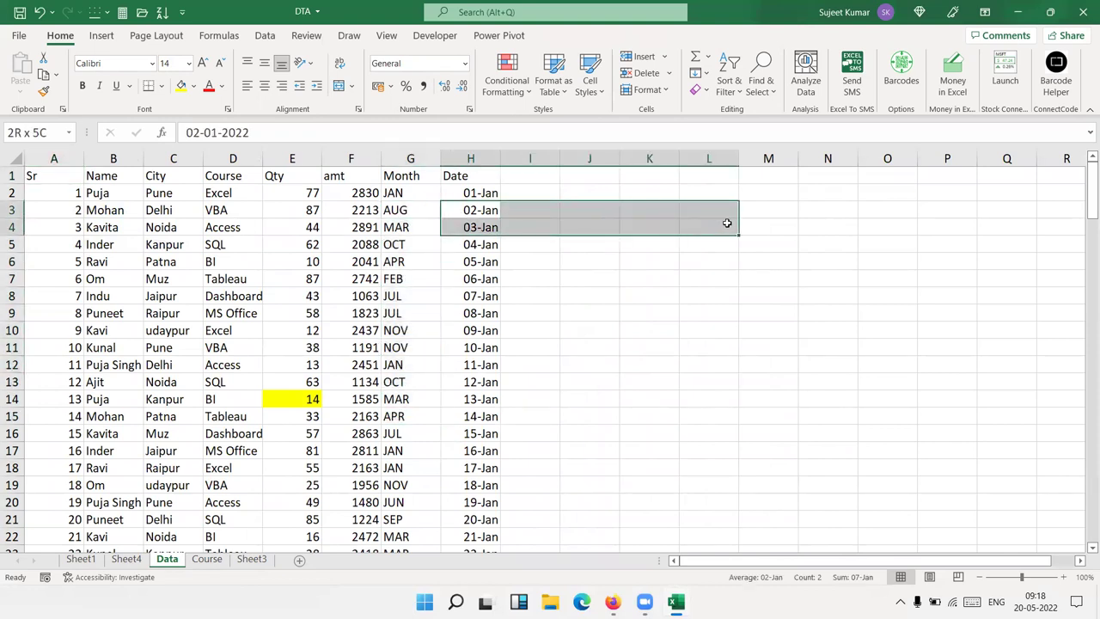
pyautogui.click(405, 171)
pyautogui.hotkey('ctrl', 'space')
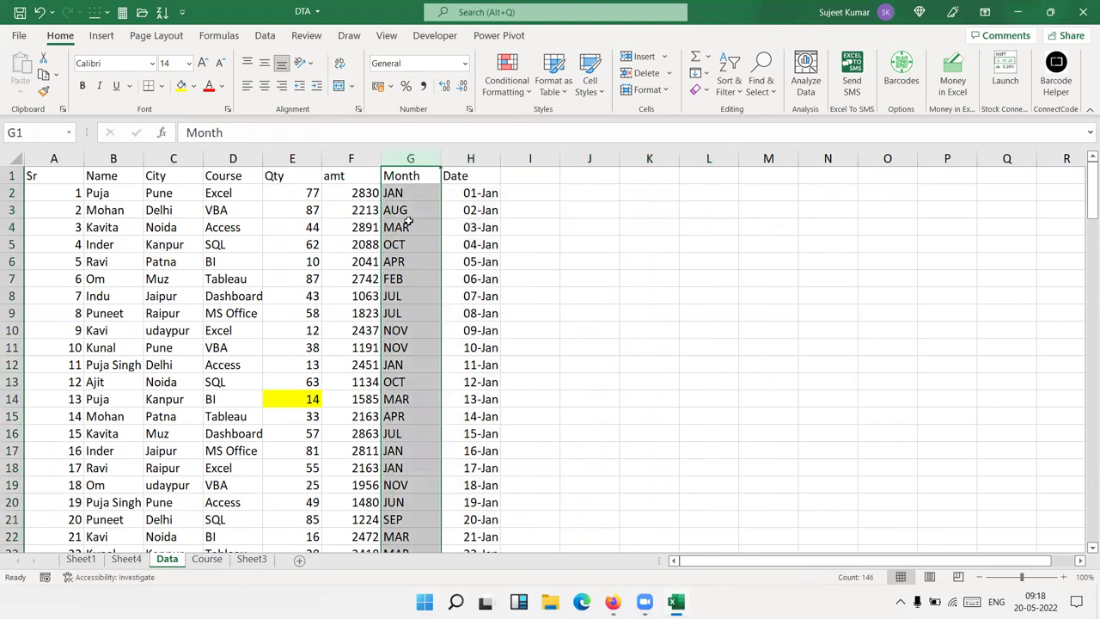
pyautogui.click(409, 225)
pyautogui.moveTo(176, 176); pyautogui.dragTo(462, 169)
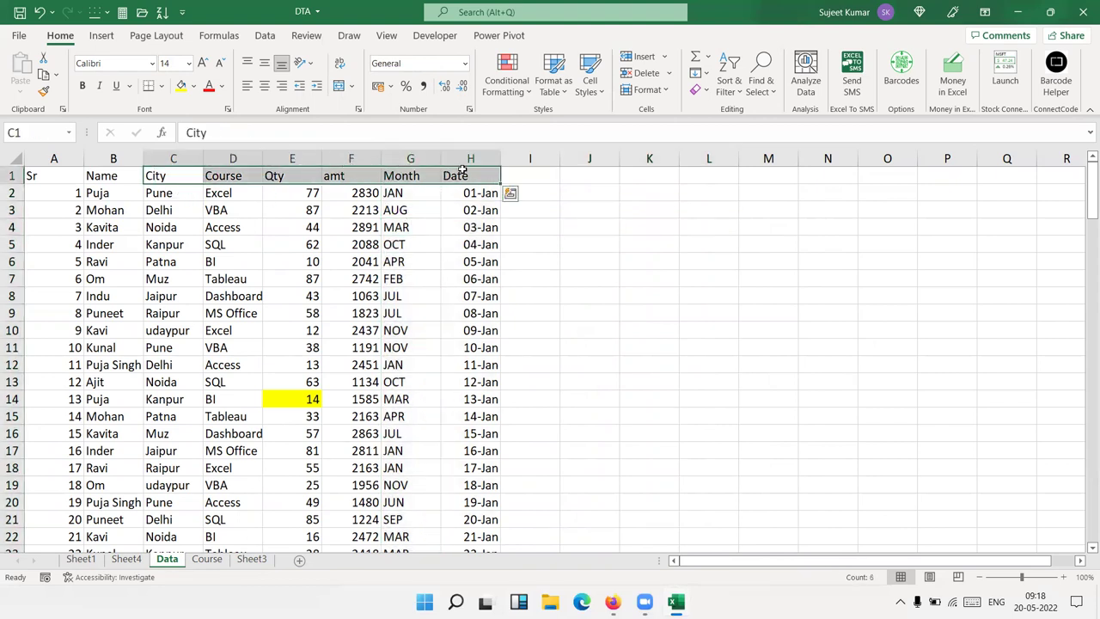
pyautogui.click(11, 36)
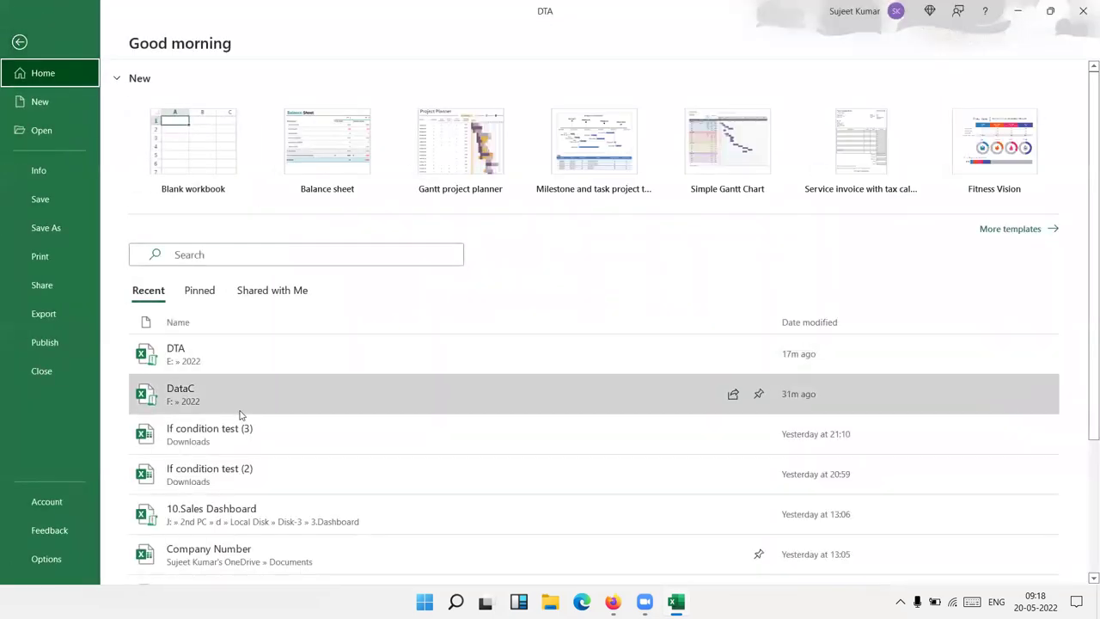
# Open the DataC workbook, select its JAN–JUL month columns, then close it
pyautogui.click(240, 412)
pyautogui.moveTo(109, 176); pyautogui.dragTo(444, 162)
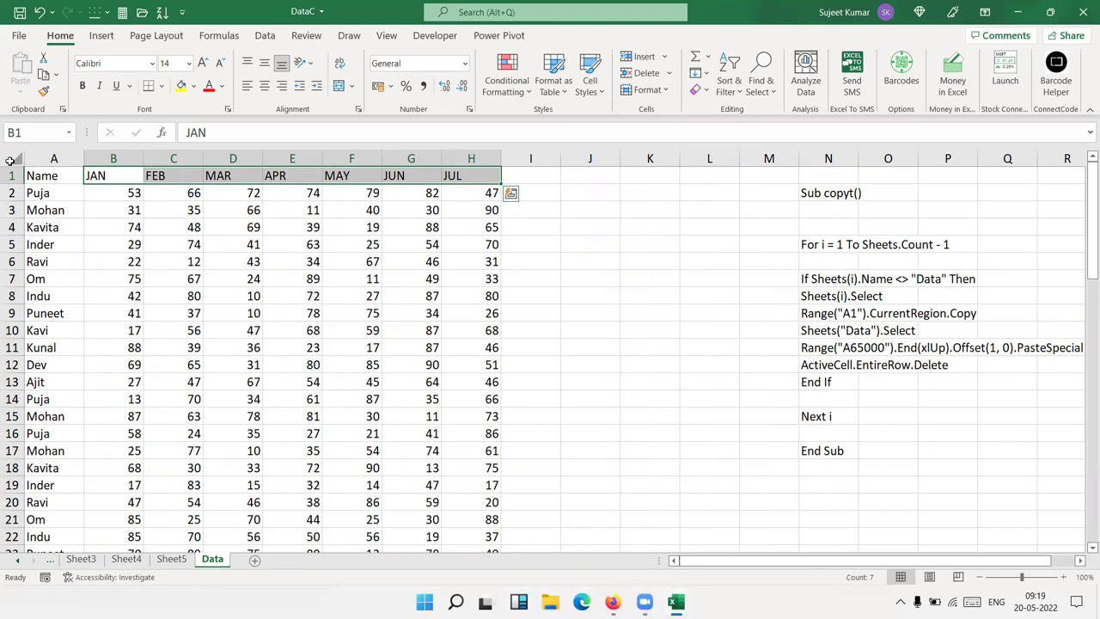
pyautogui.moveTo(119, 158); pyautogui.dragTo(473, 151)
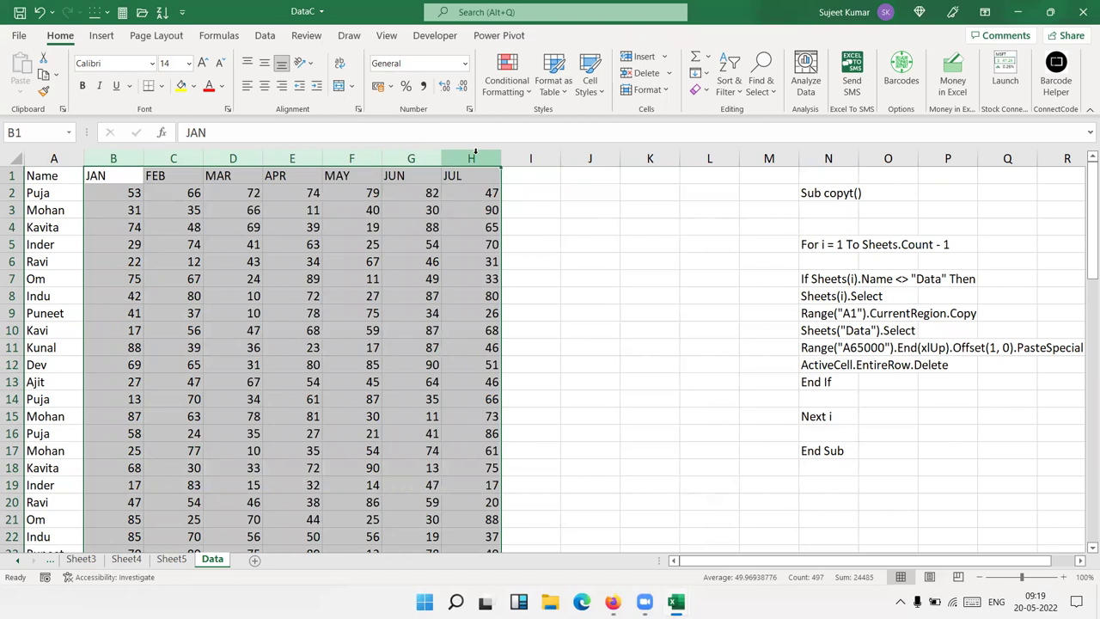
pyautogui.click(1081, 12)
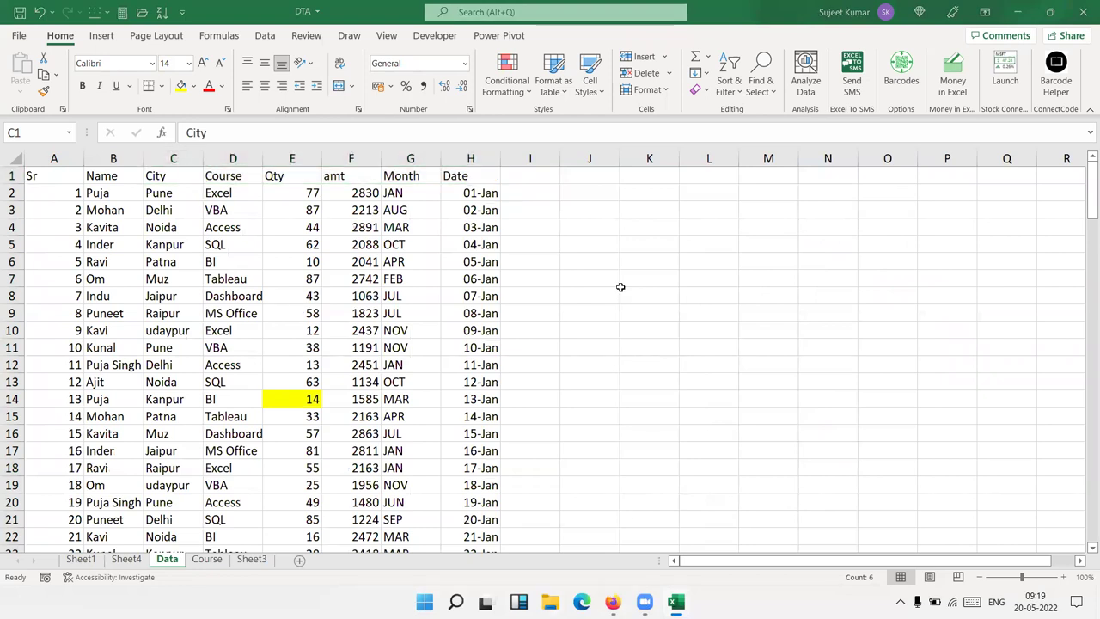
# Launch Google Chrome from Windows search and go to gmail.com
pyautogui.press('super')
pyautogui.write('chr')
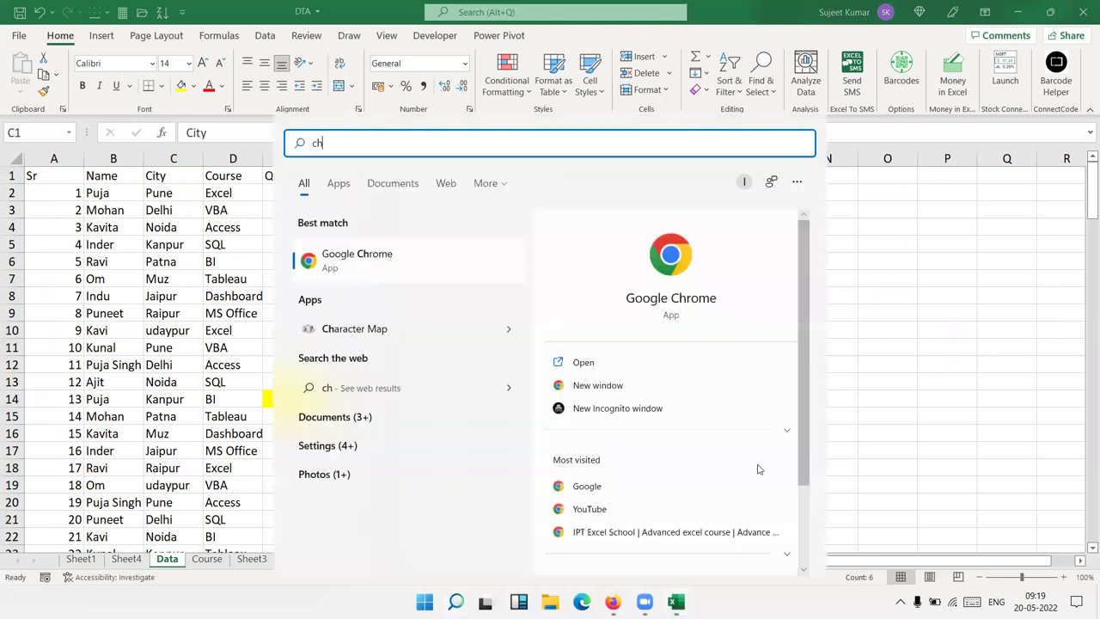
pyautogui.click(661, 281)
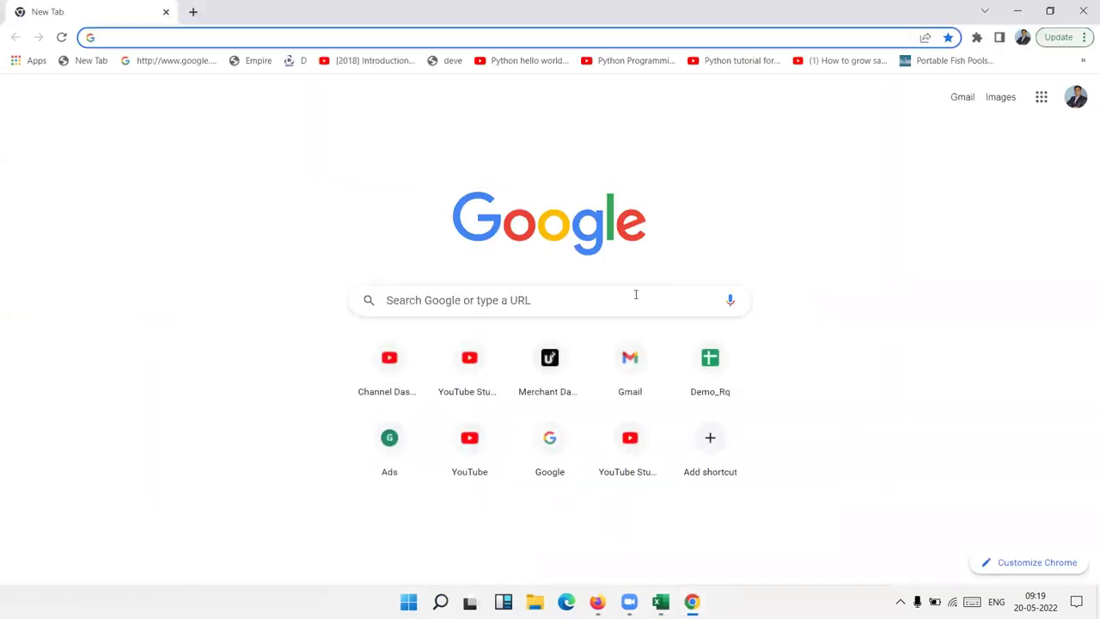
pyautogui.write('gm')
pyautogui.press('Return')
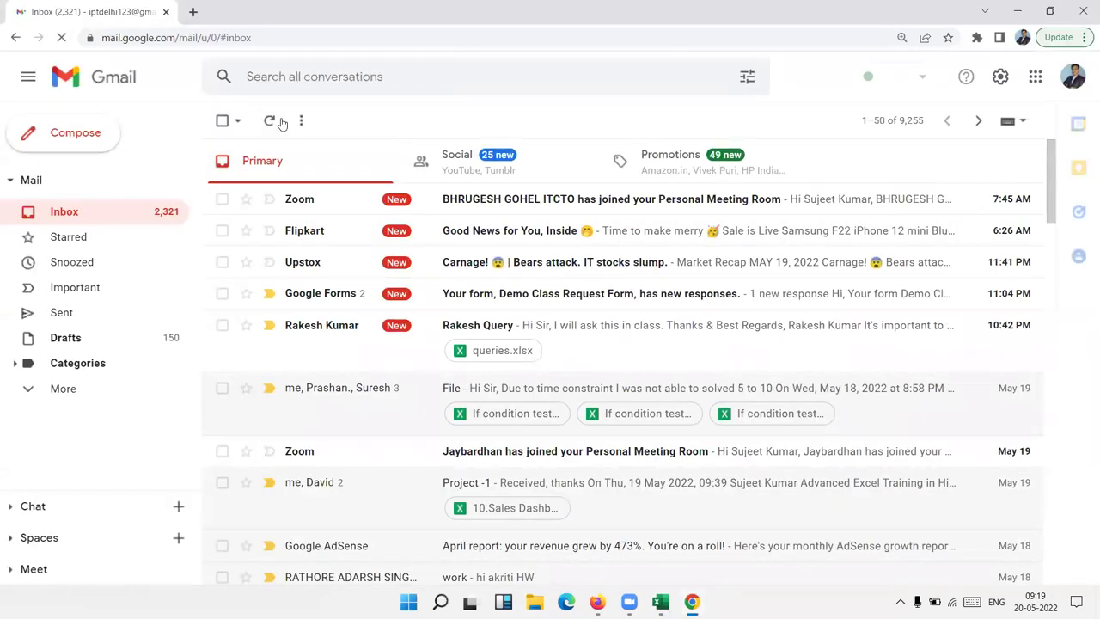
# Search the mailbox for the contact's messages and open the File email with Data1.xlsx
pyautogui.click(278, 80)
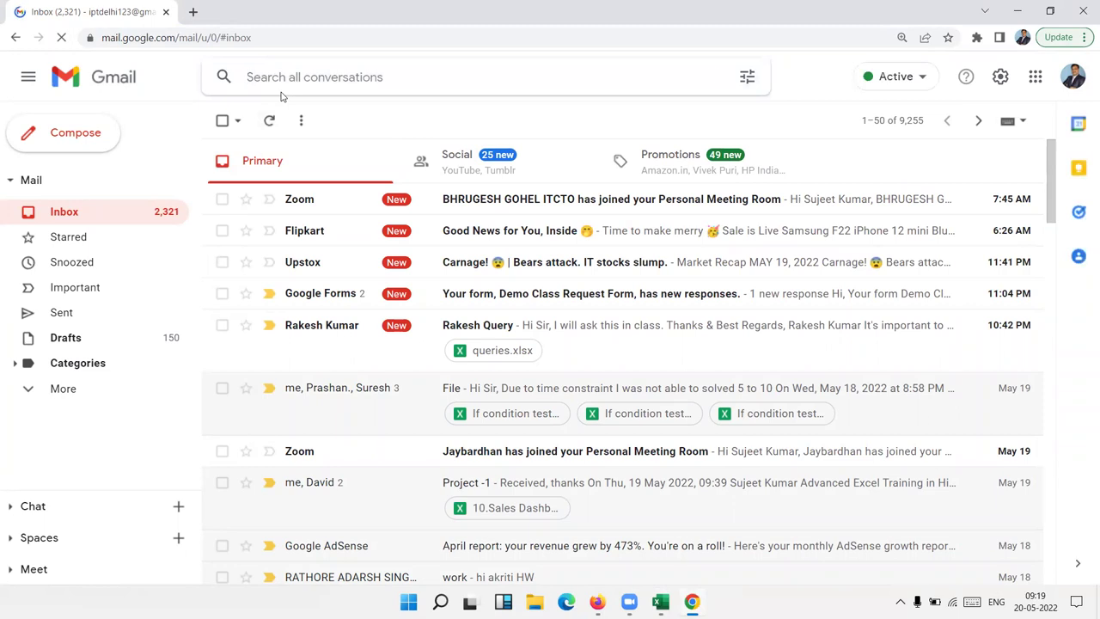
pyautogui.write('p')
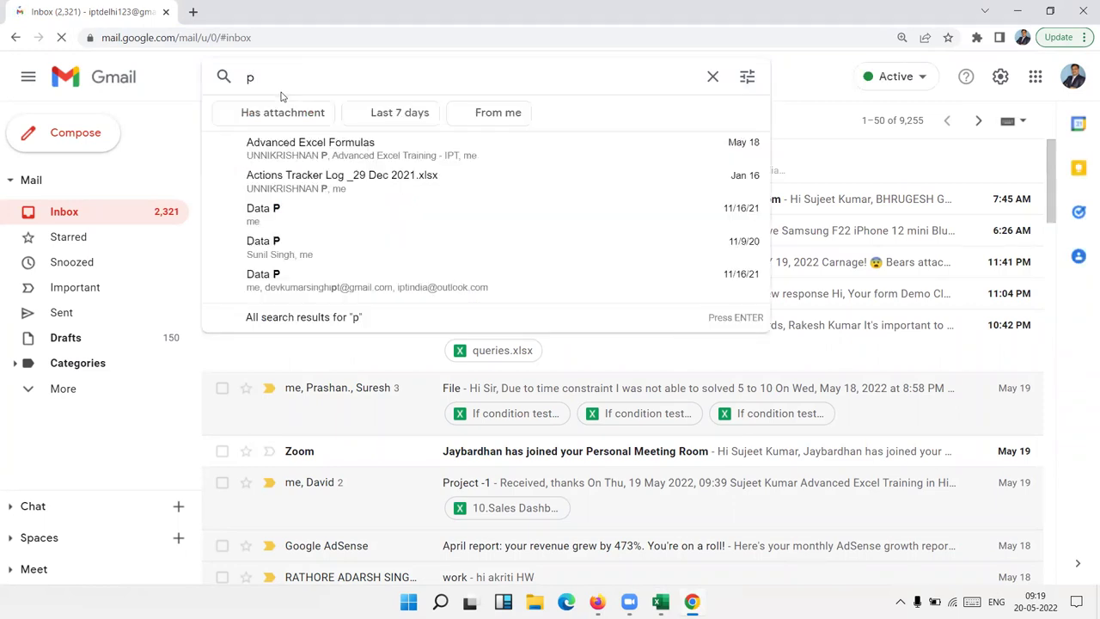
pyautogui.write('iv')
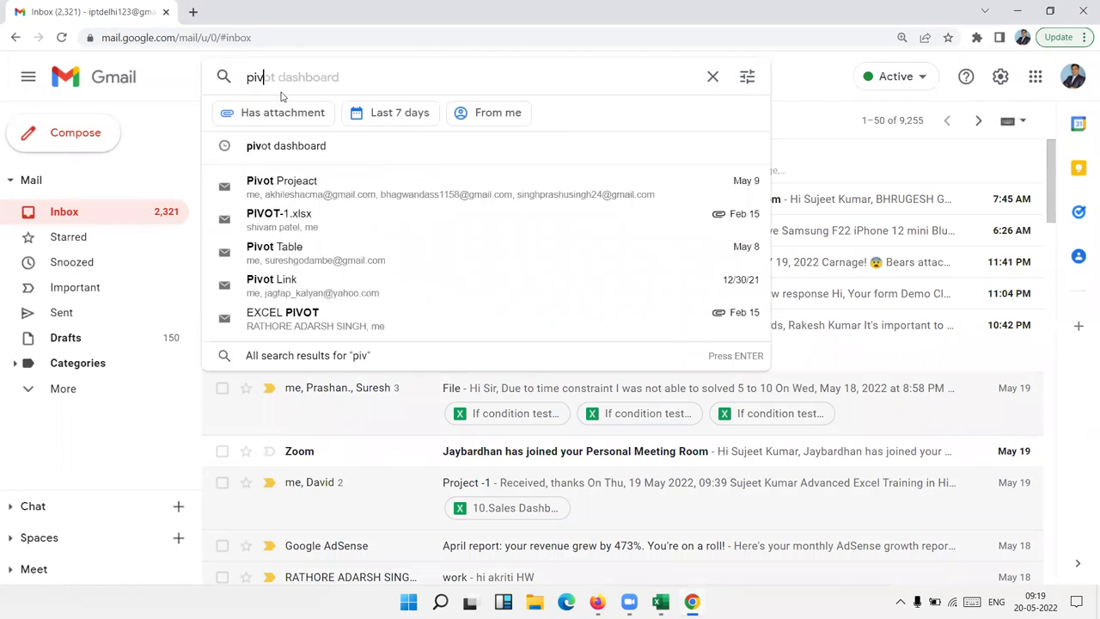
pyautogui.write('ot dashboard')
pyautogui.press('BackSpace')
pyautogui.press('BackSpace')
pyautogui.press('BackSpace')
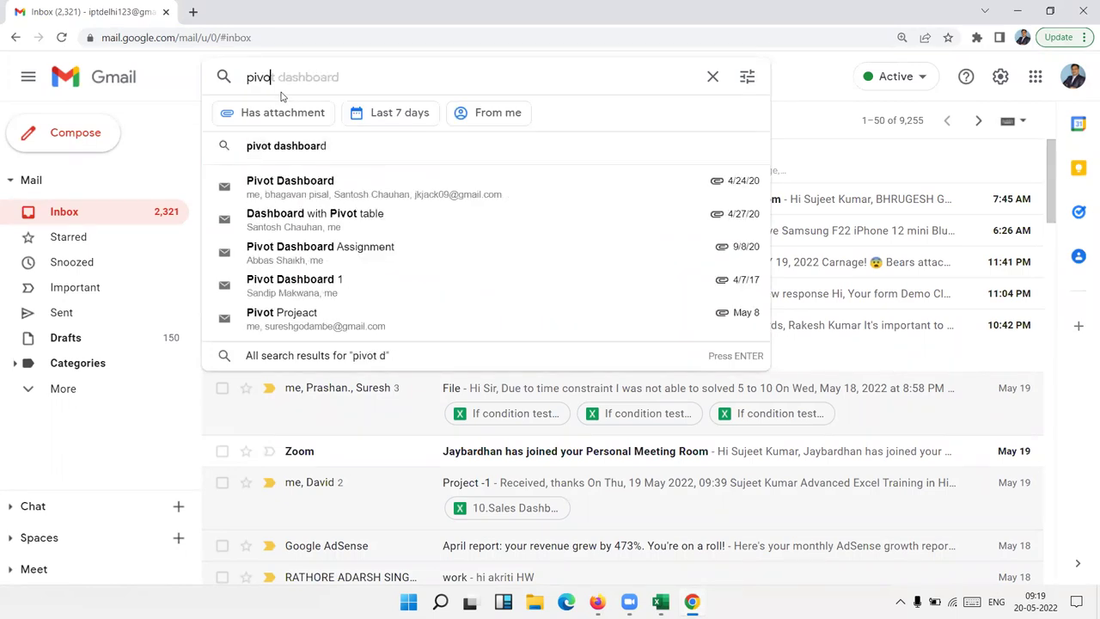
pyautogui.write('sr')
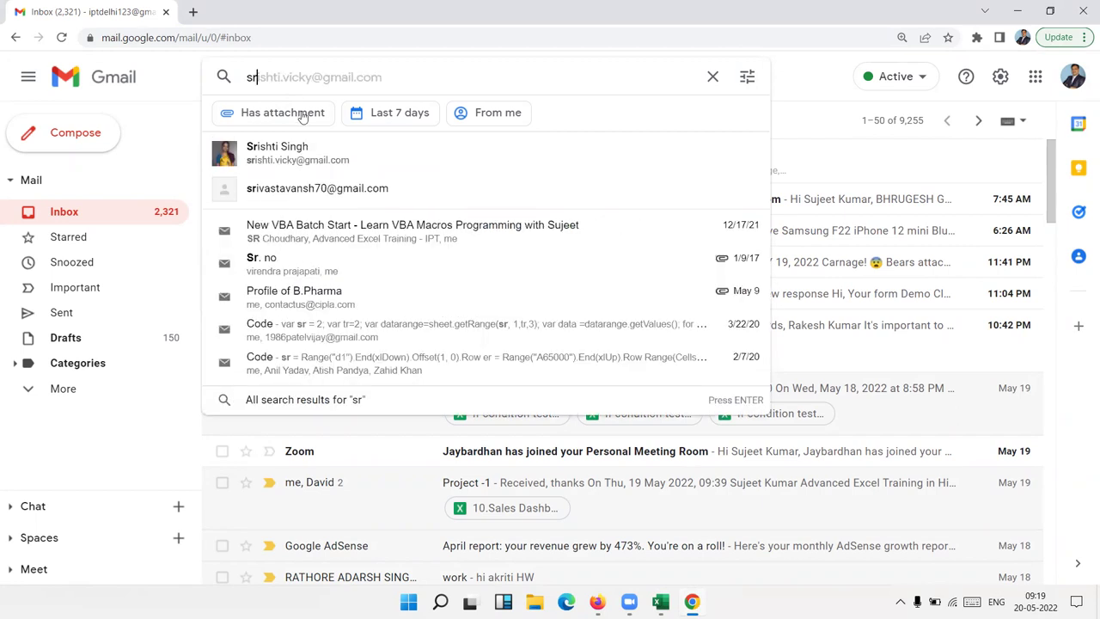
pyautogui.click(303, 148)
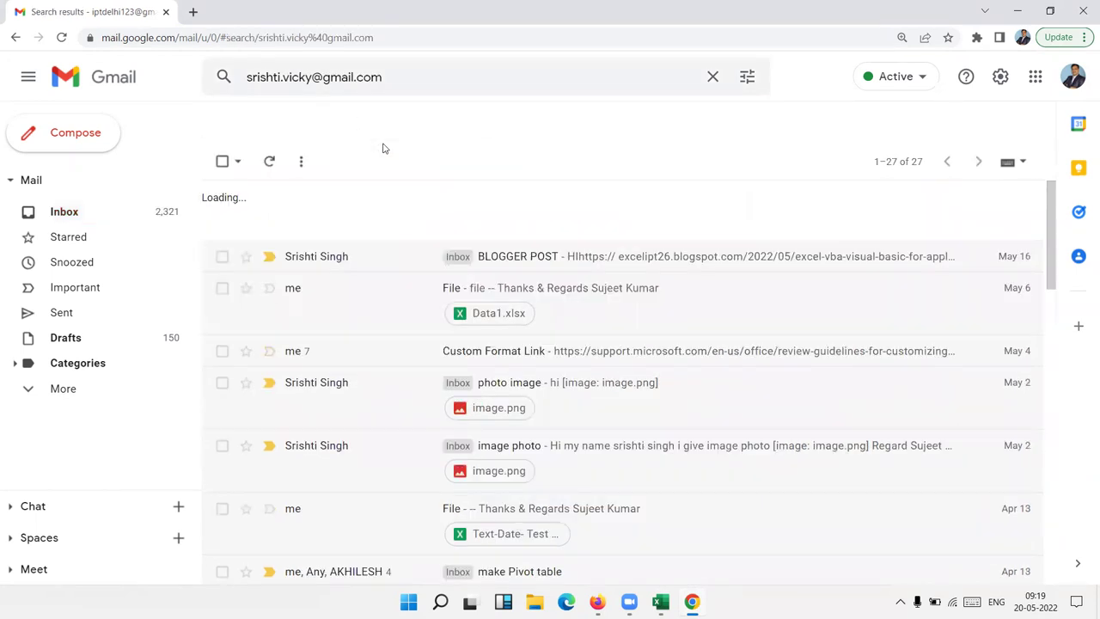
pyautogui.click(583, 311)
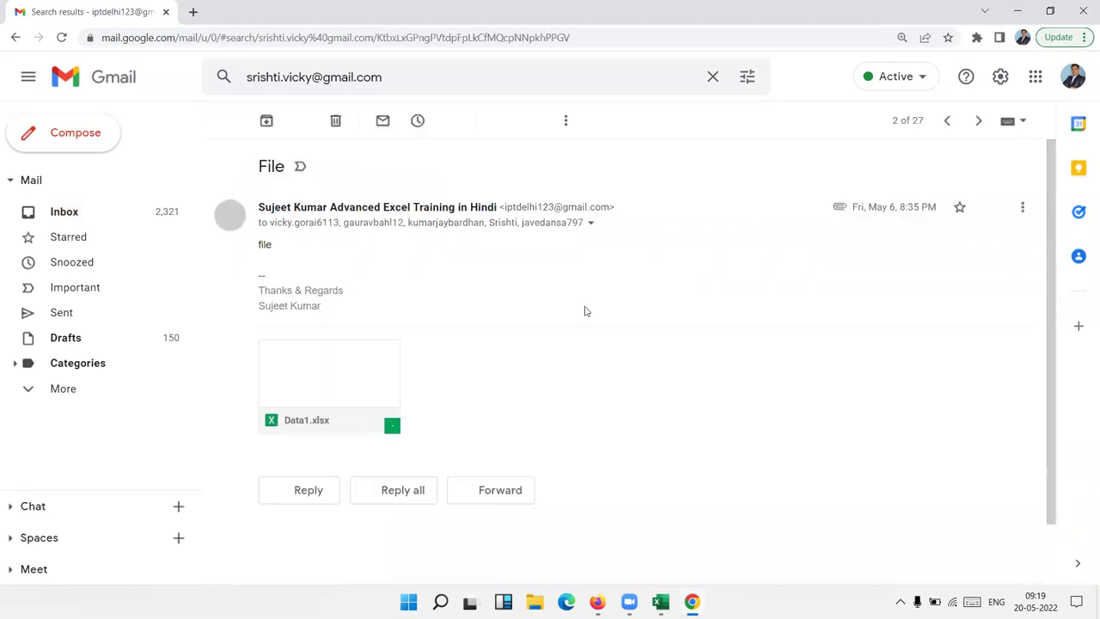
# Preview Data1.xlsx, viewing Sheet2, Sheet3, Sheet1, Sheet8, Enty, Sheet7 and Sheet4
pyautogui.click(331, 388)
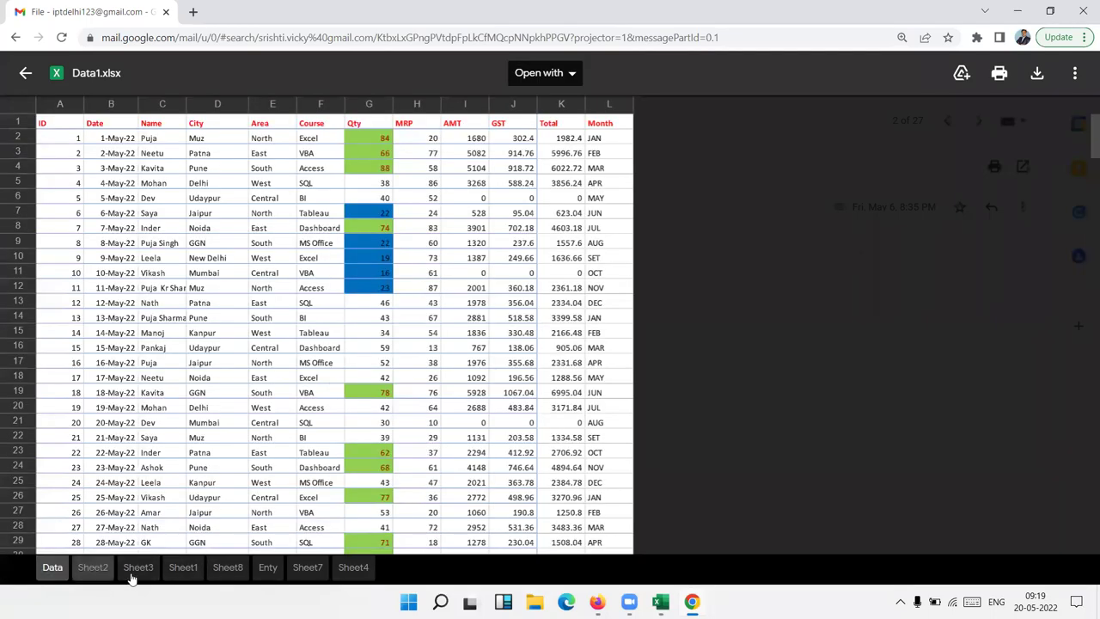
pyautogui.click(96, 569)
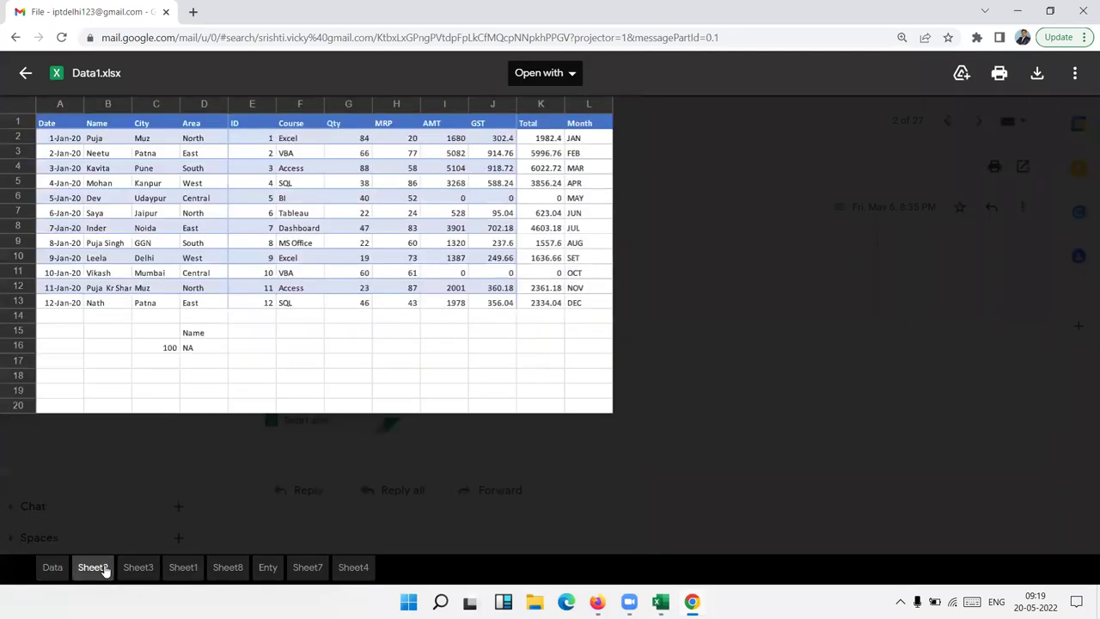
pyautogui.click(137, 570)
pyautogui.click(178, 570)
pyautogui.click(222, 569)
pyautogui.click(266, 569)
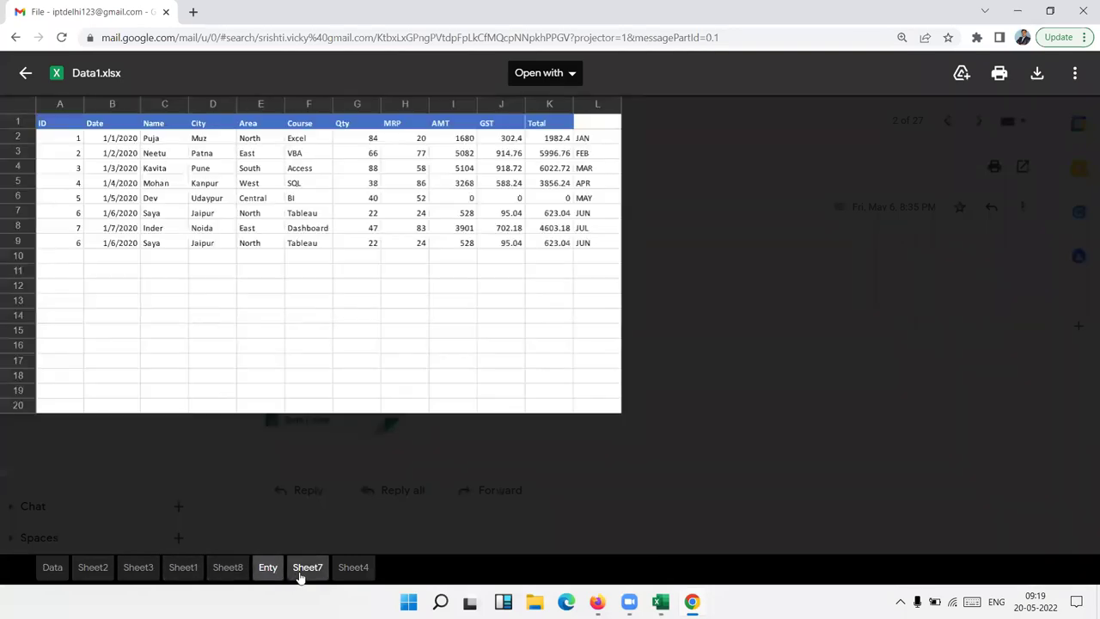
pyautogui.click(305, 572)
pyautogui.click(350, 574)
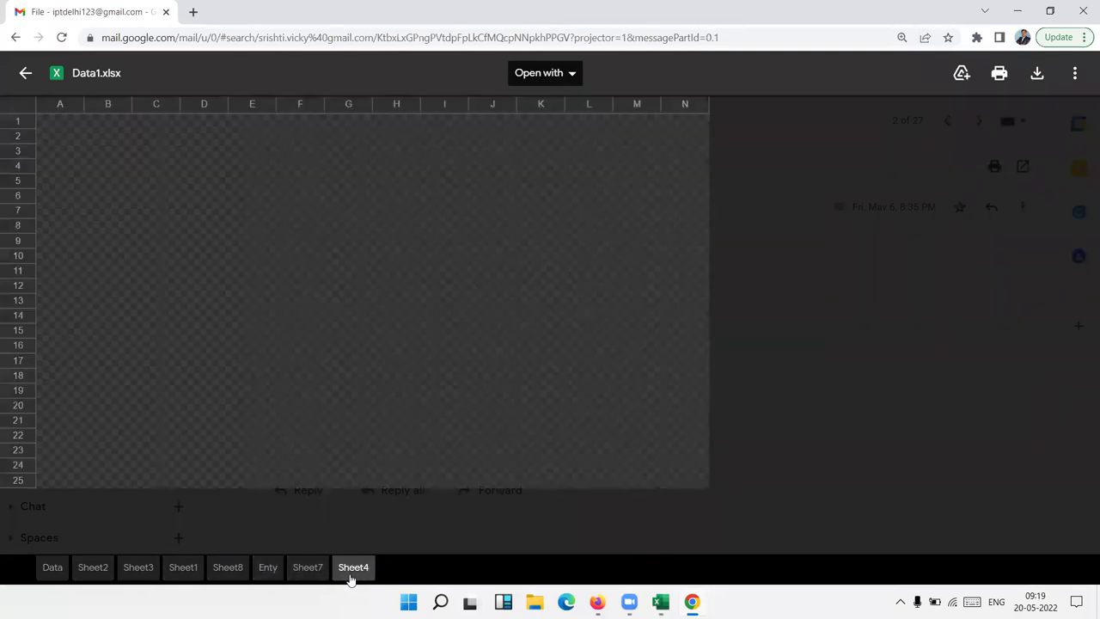
# Close the preview, return to the search results, and open the Project conversation
pyautogui.press('Escape')
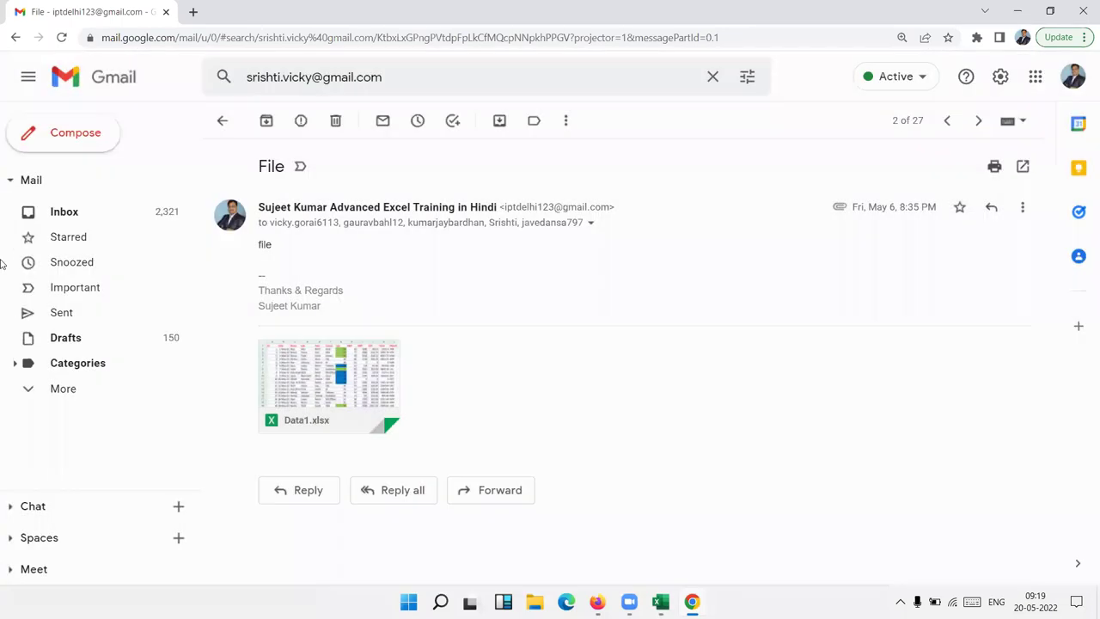
pyautogui.click(15, 38)
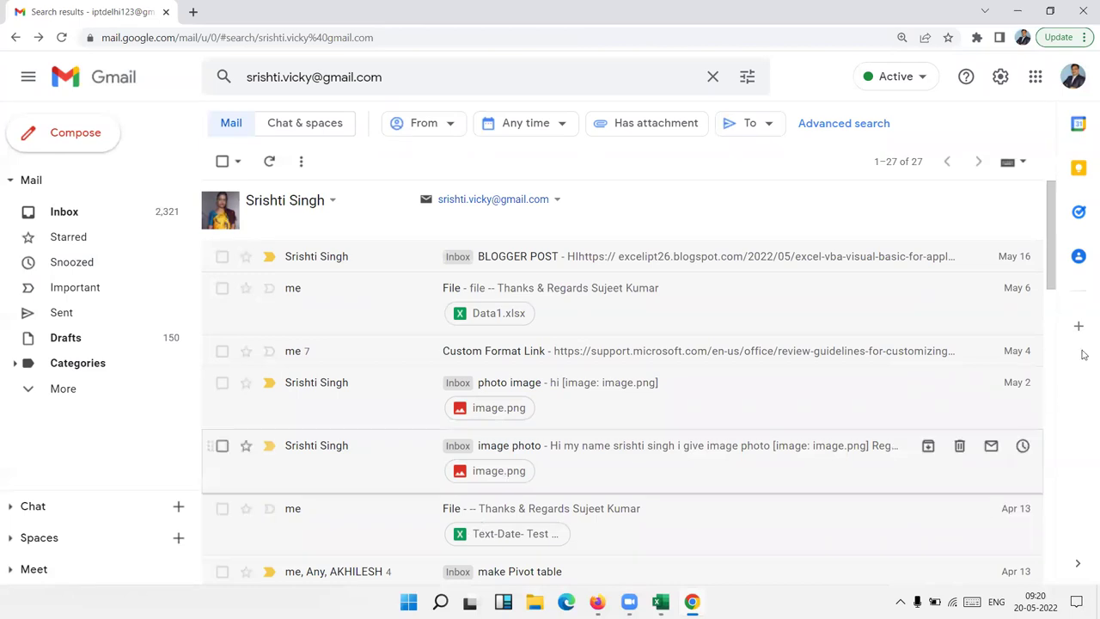
pyautogui.moveTo(1048, 267)
pyautogui.mouseDown()
pyautogui.moveTo(1012, 446)
pyautogui.moveTo(995, 472)
pyautogui.moveTo(983, 366)
pyautogui.mouseUp()
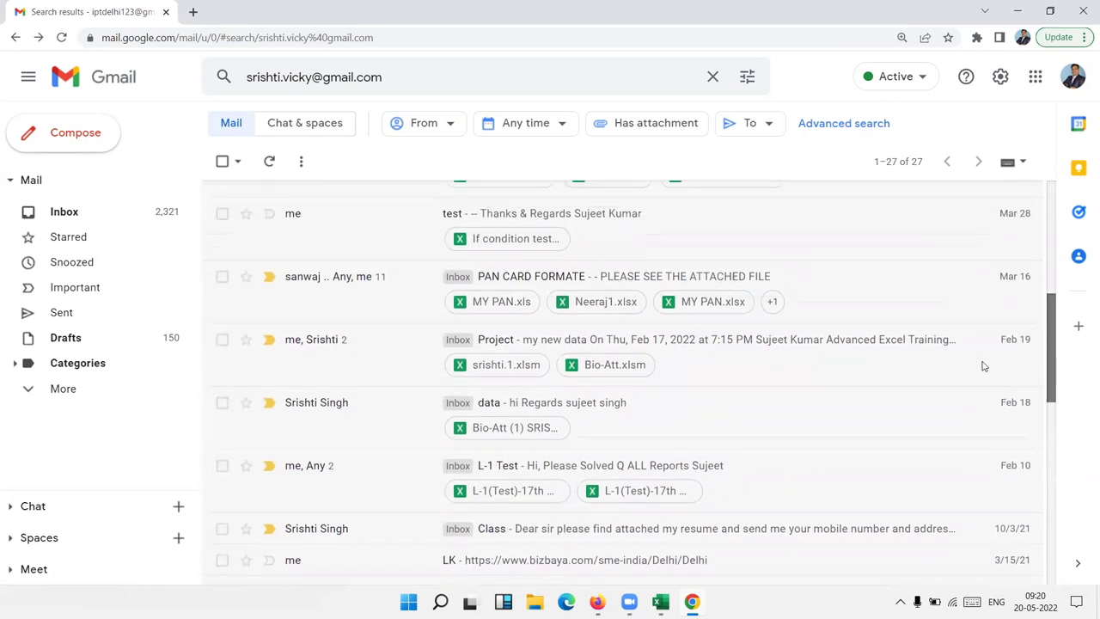
pyautogui.click(687, 378)
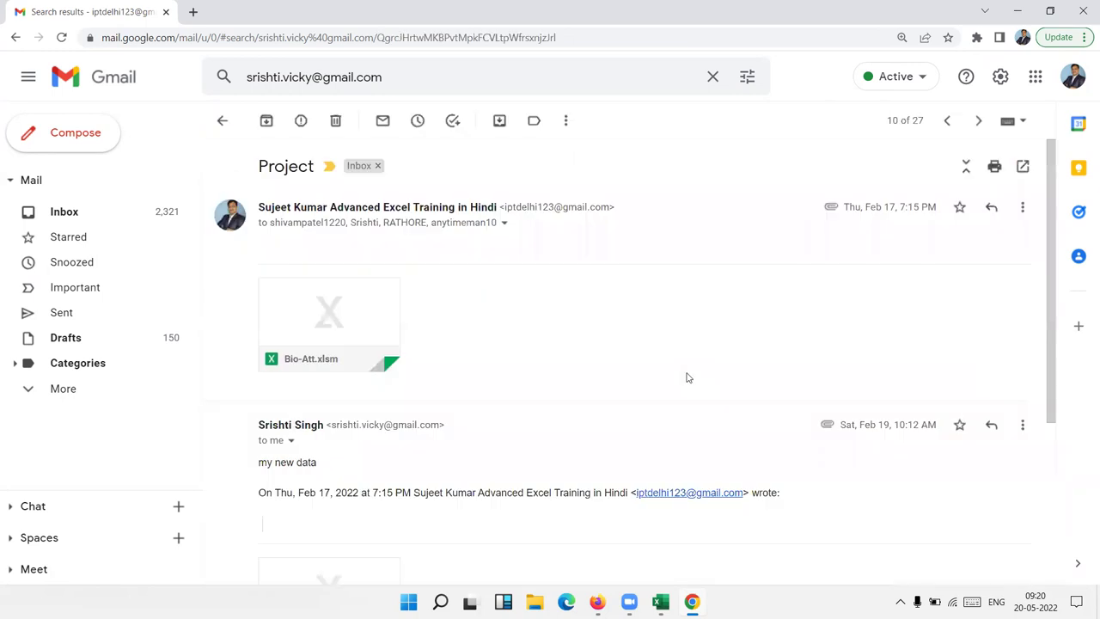
pyautogui.click(15, 37)
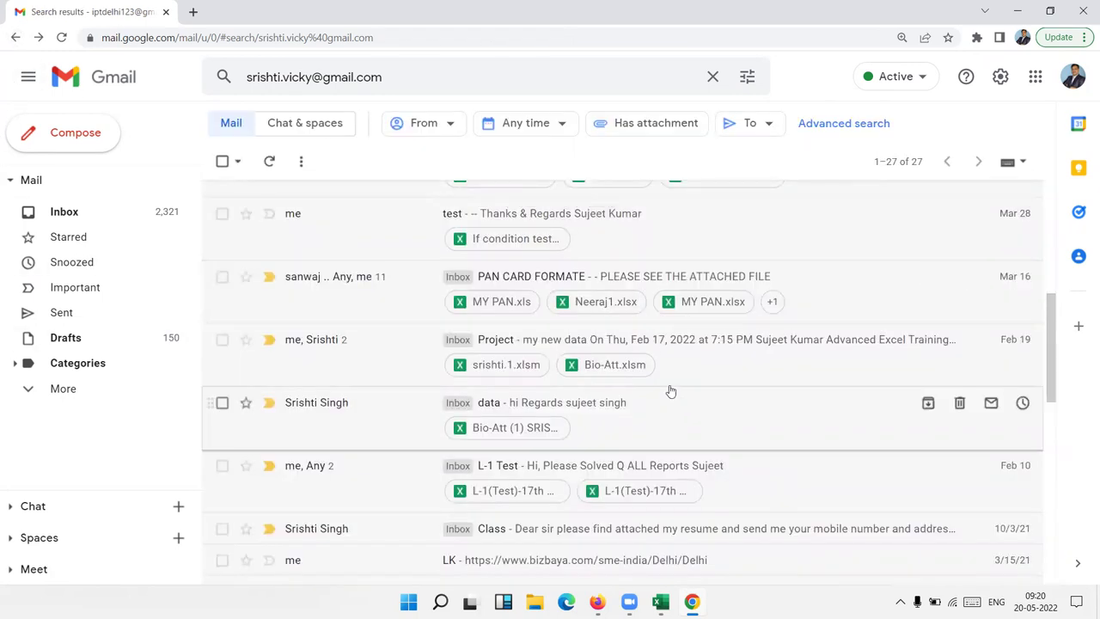
pyautogui.click(671, 387)
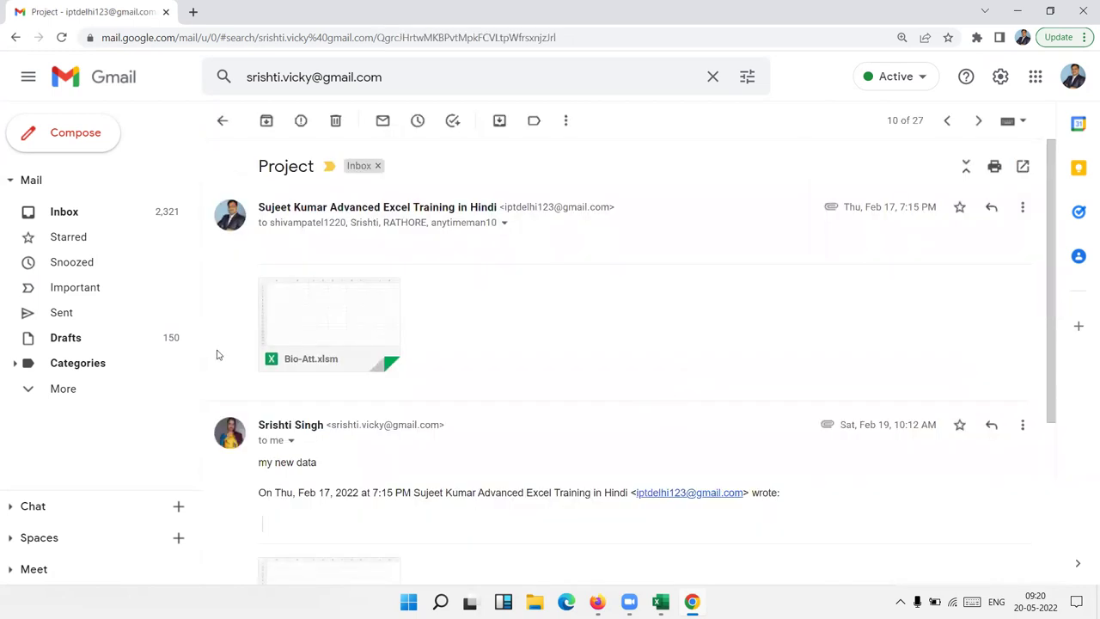
# Preview the Bio-Att.xlsm attachment and close it
pyautogui.moveTo(368, 345)
pyautogui.click(320, 329)
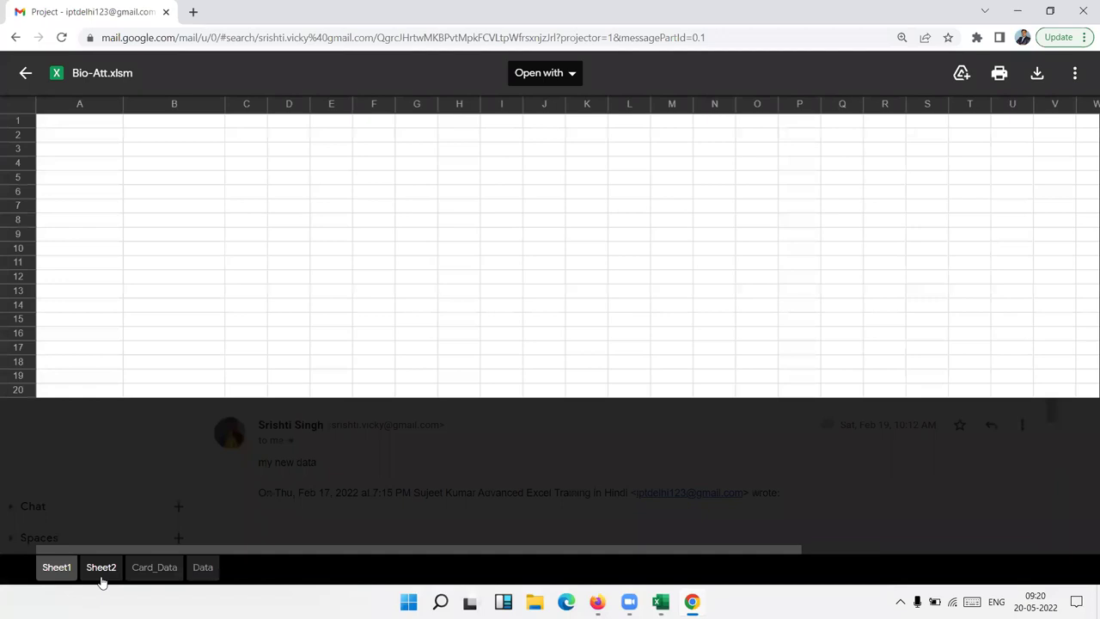
pyautogui.click(25, 73)
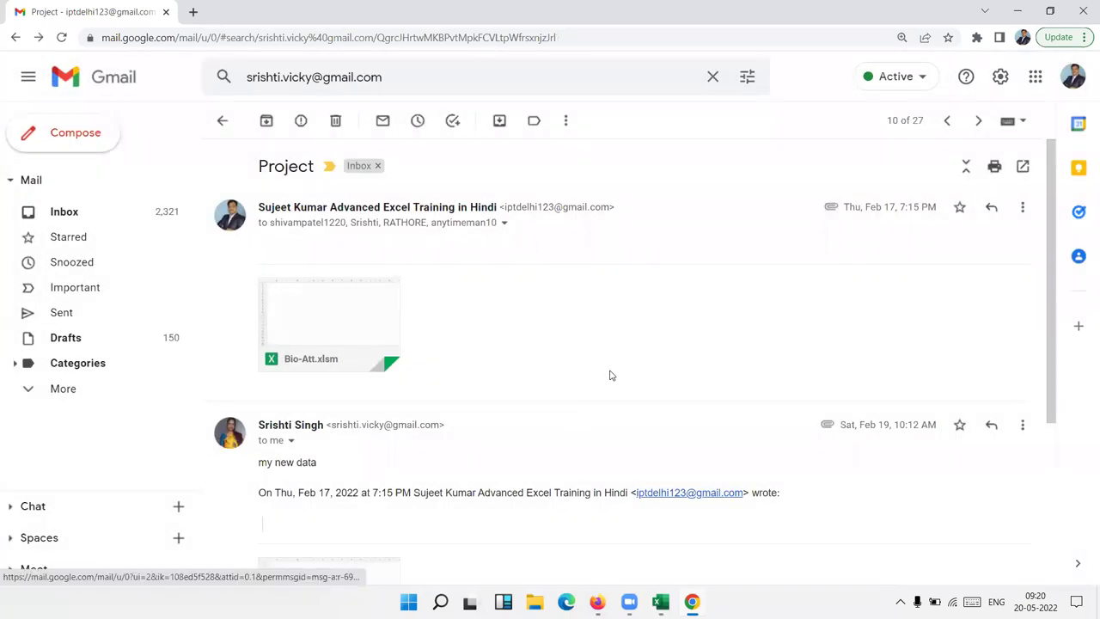
pyautogui.scroll(-3, 611, 374)
# Preview srishti.1.xlsm's Sheet2, Sheet4, Sheet7 and Card_Data, then return to the results list
pyautogui.click(300, 339)
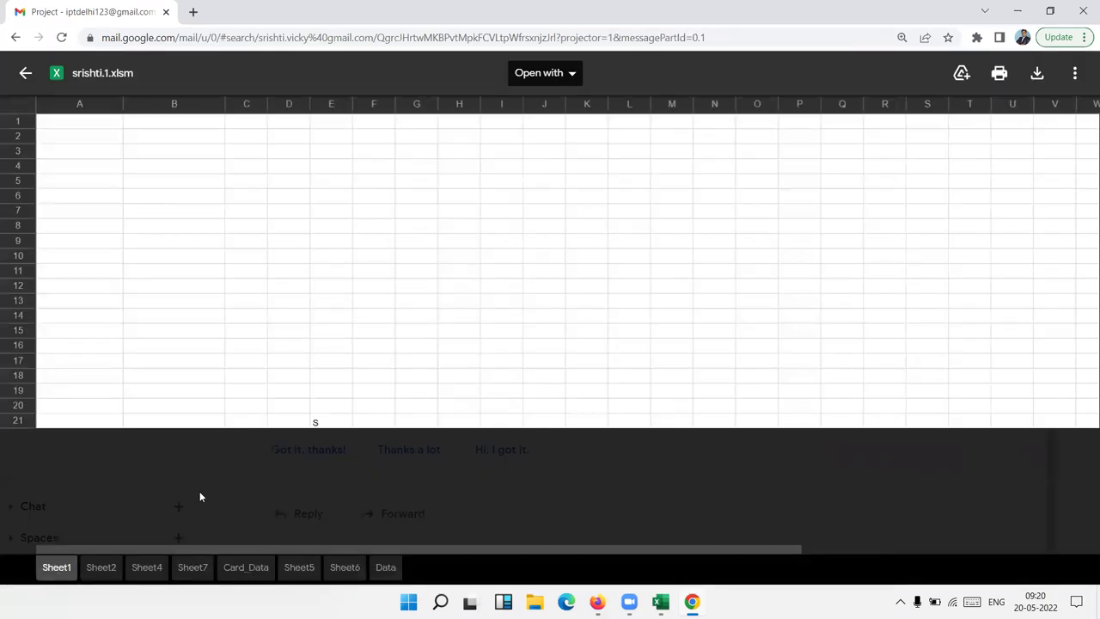
pyautogui.click(101, 570)
pyautogui.click(139, 572)
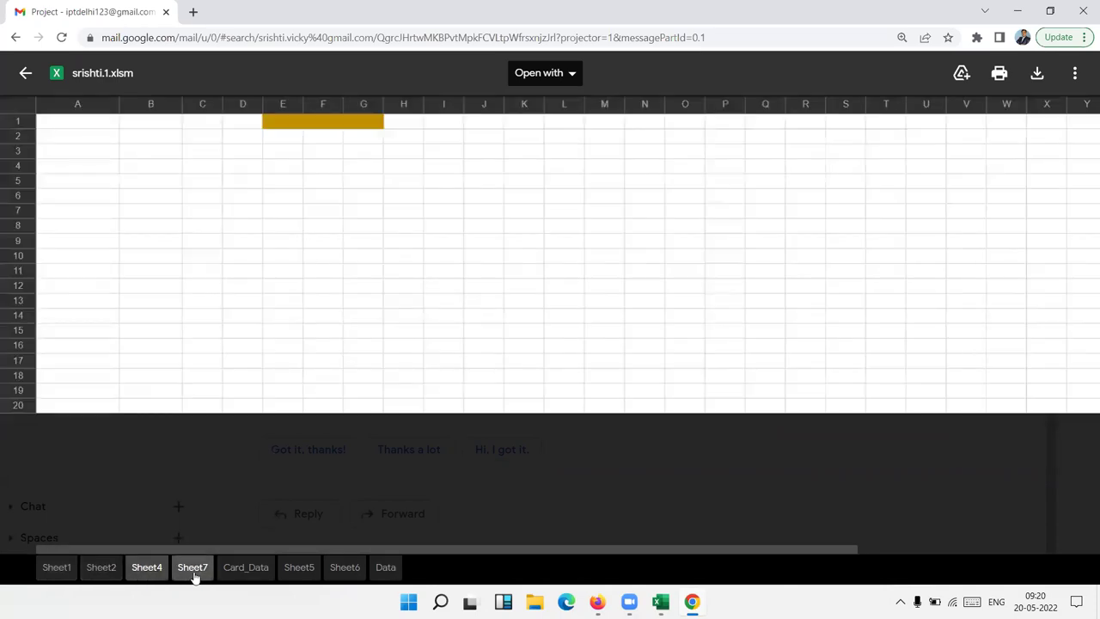
pyautogui.click(193, 573)
pyautogui.click(244, 571)
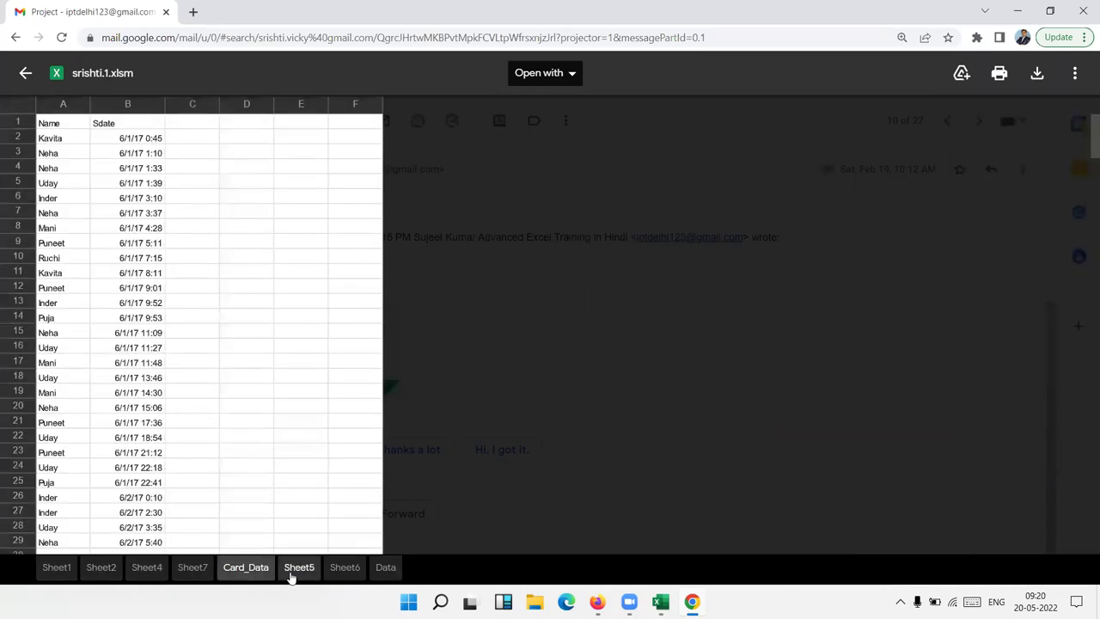
pyautogui.click(26, 76)
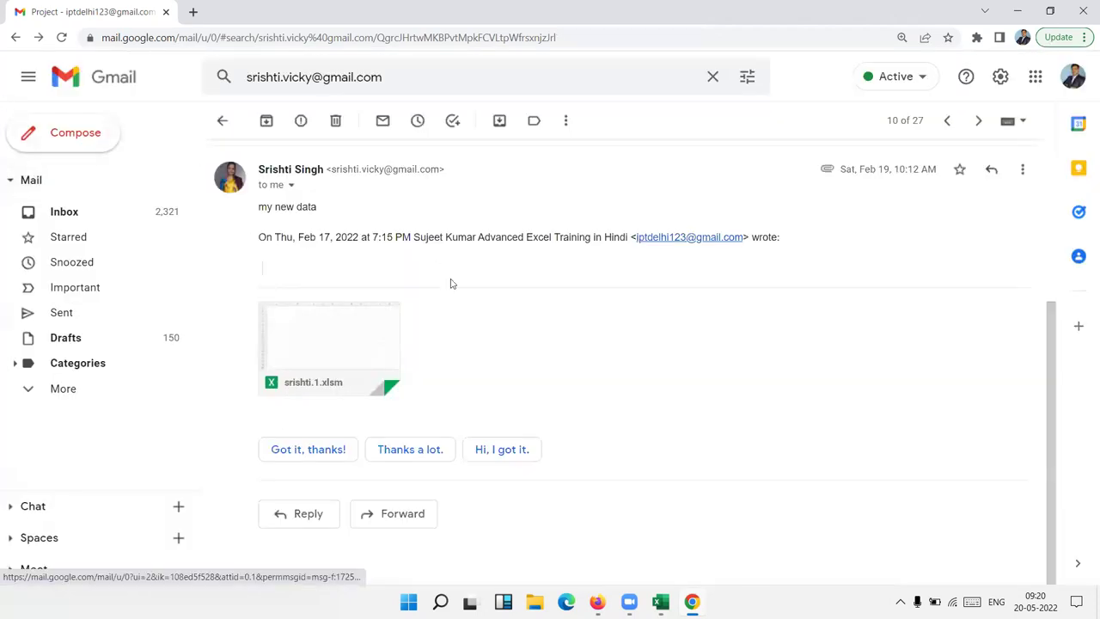
pyautogui.click(15, 36)
pyautogui.scroll(3, 529, 326)
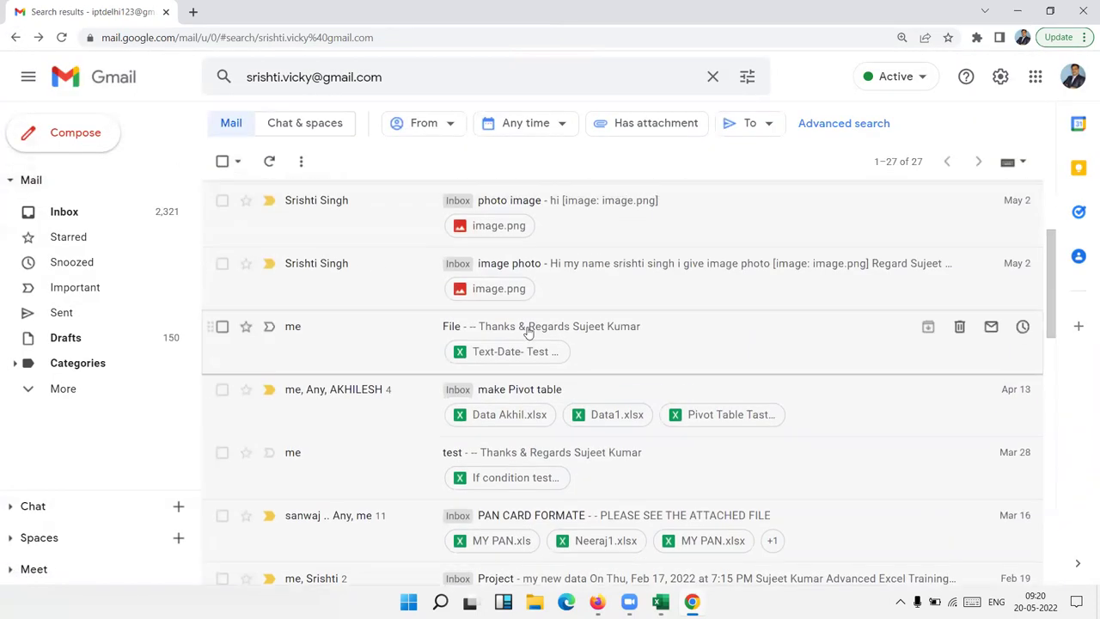
# Preview Data1.xlsx and Pivot Table Tast 14-02.xlsx, checking its Question 2, Question 3 and Sheet11 sheets
pyautogui.click(624, 419)
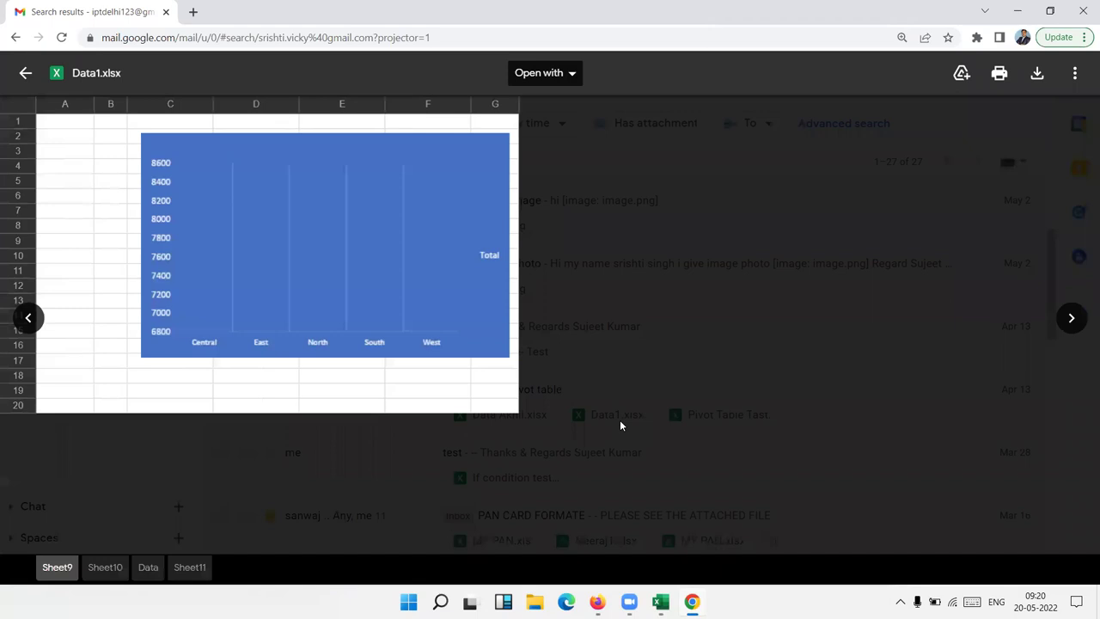
pyautogui.press('Escape')
pyautogui.click(693, 425)
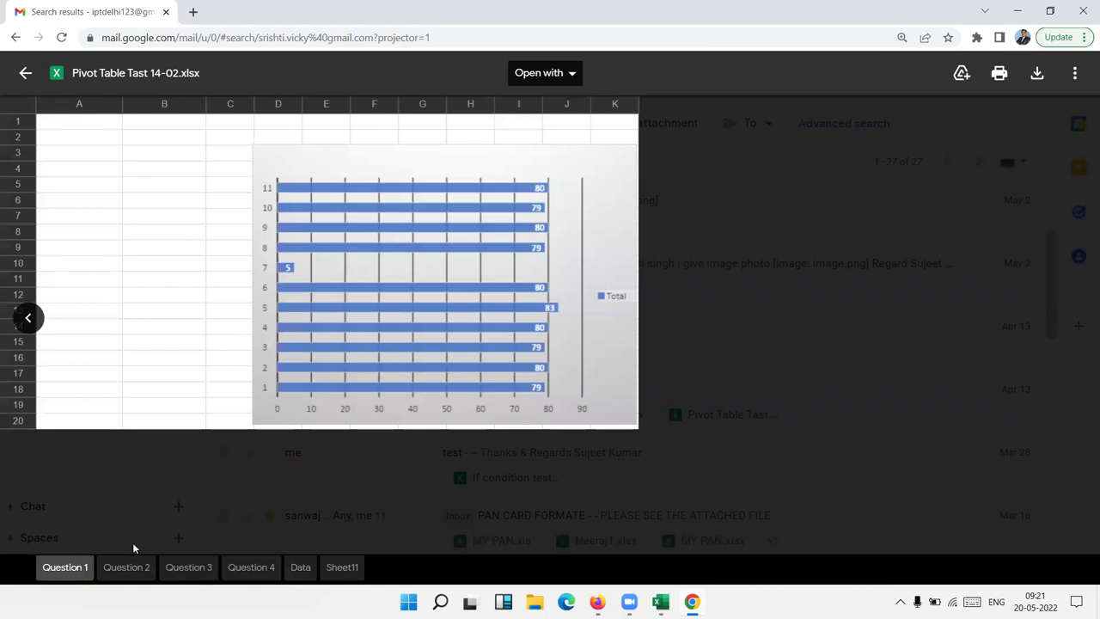
pyautogui.click(135, 569)
pyautogui.click(183, 571)
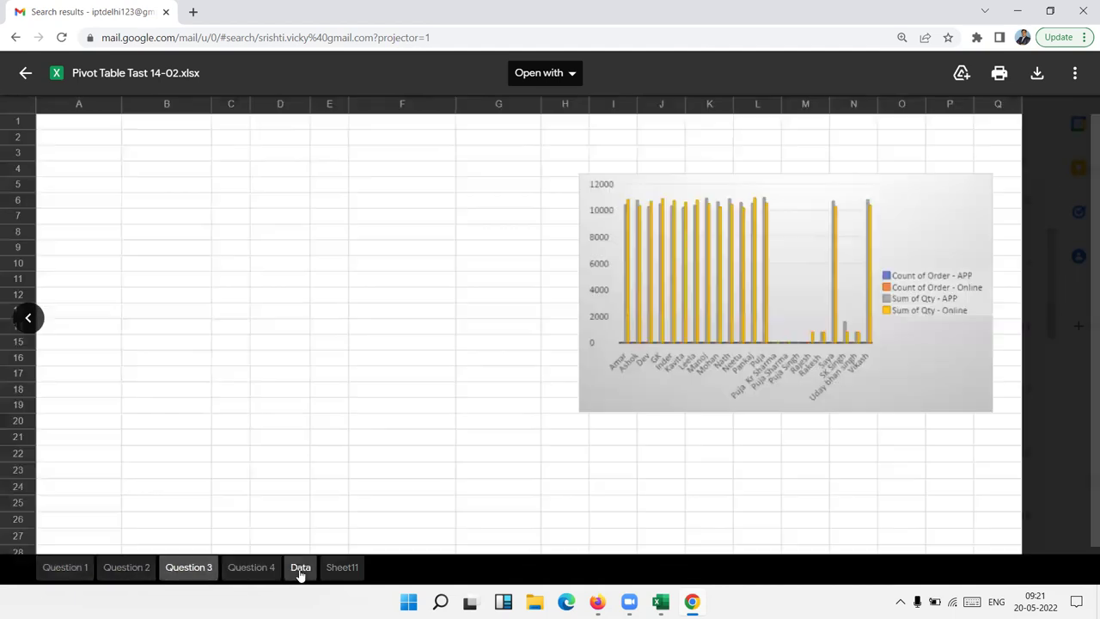
pyautogui.click(327, 568)
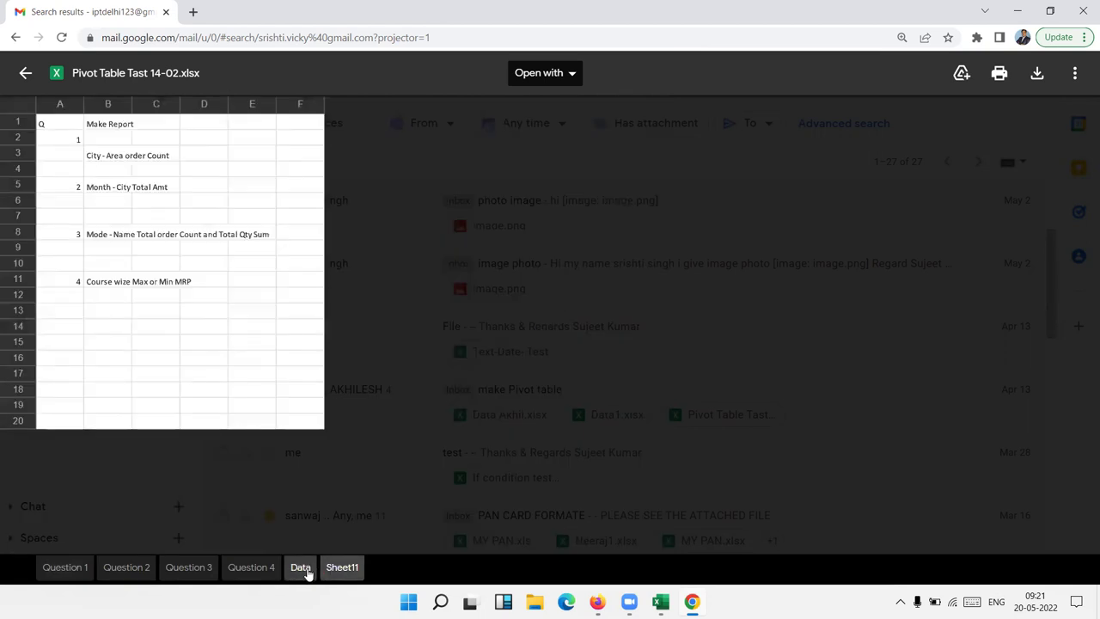
pyautogui.click(486, 379)
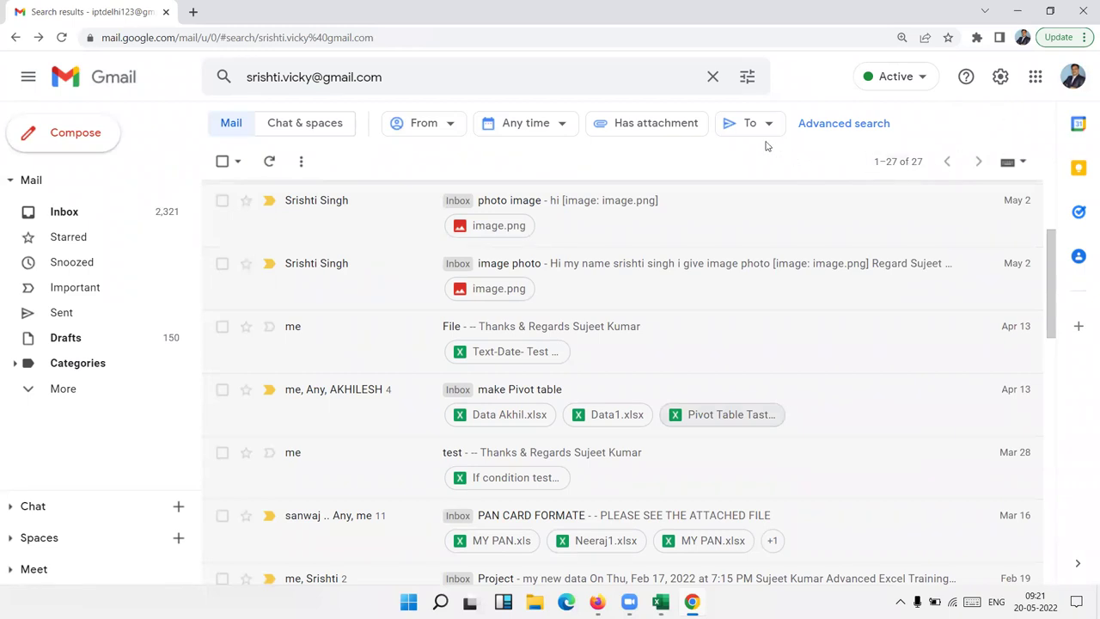
# Open the 'make Pivot table' conversation and preview Data1.xlsx's Data and Sheet11 sheets
pyautogui.click(823, 423)
pyautogui.scroll(-5, 440, 408)
pyautogui.moveTo(309, 441)
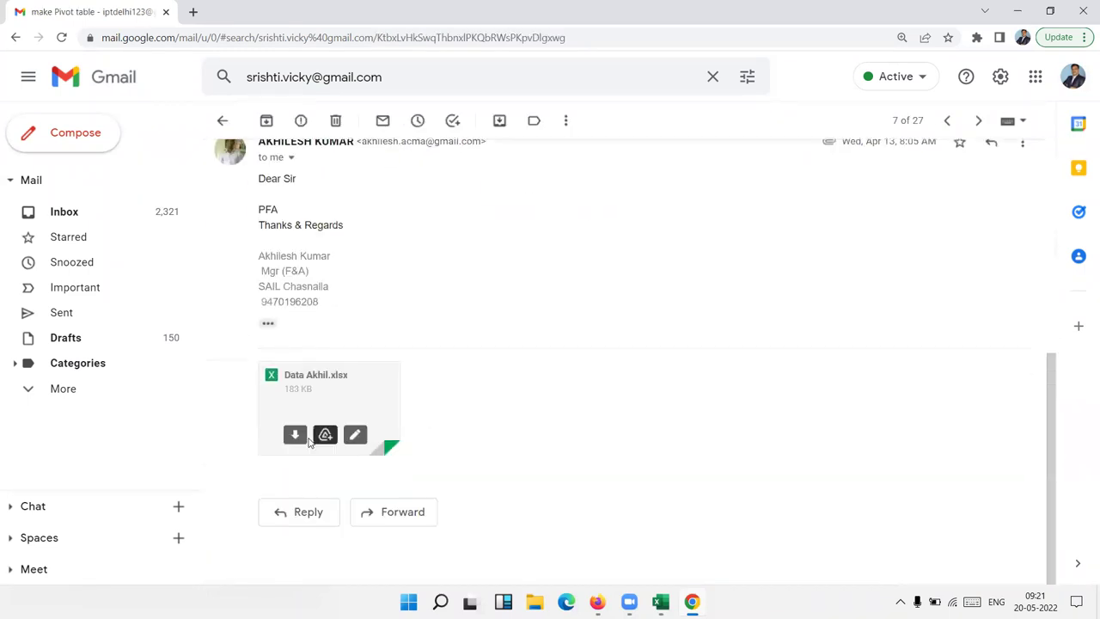
pyautogui.scroll(2, 309, 438)
pyautogui.scroll(3, 309, 439)
pyautogui.click(311, 318)
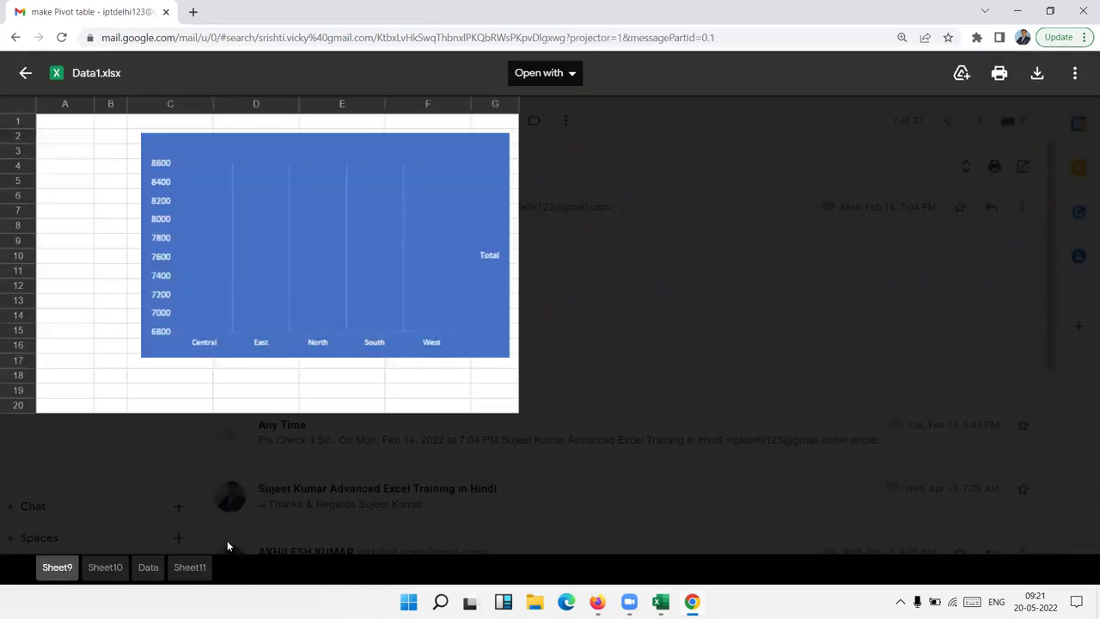
pyautogui.click(148, 567)
pyautogui.click(193, 576)
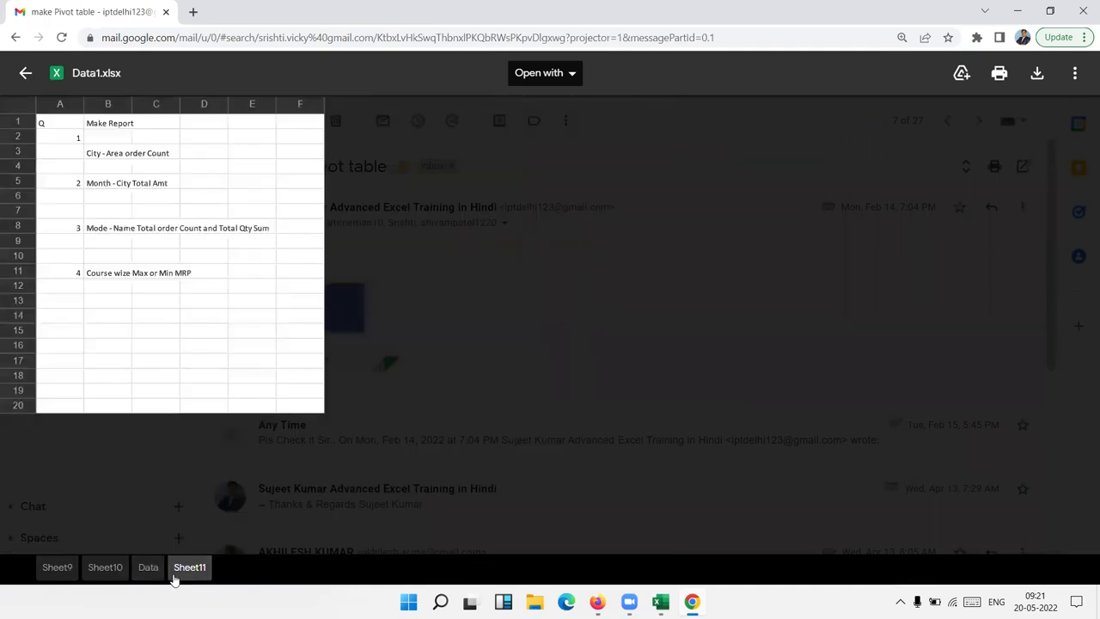
pyautogui.click(149, 570)
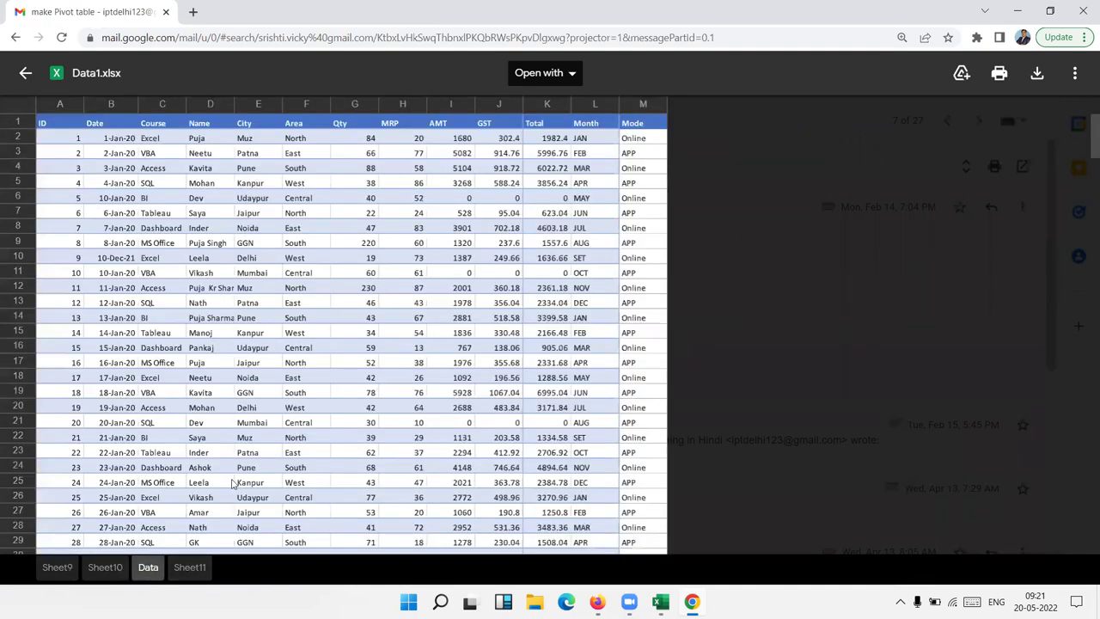
pyautogui.click(195, 562)
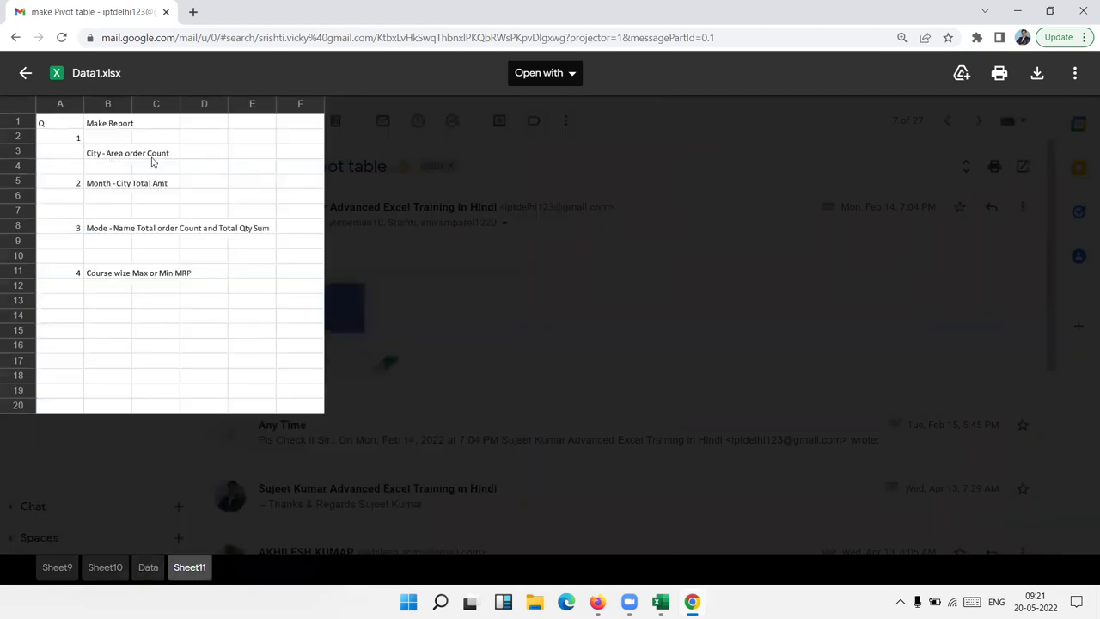
pyautogui.press('Escape')
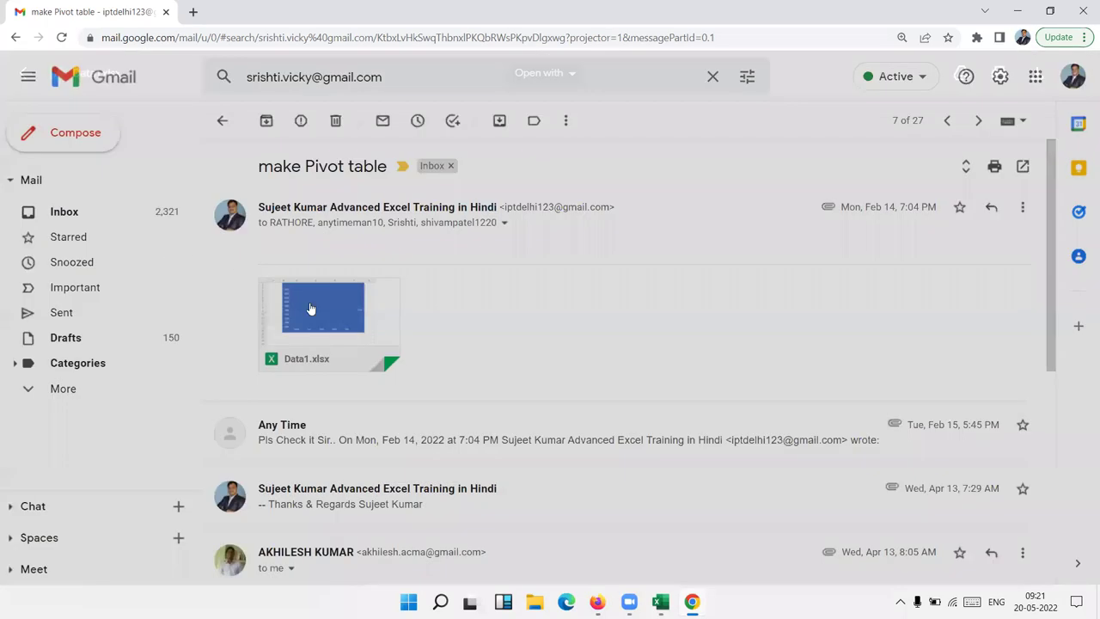
# Forward the message and delete the forwarded-message header lines
pyautogui.click(1022, 207)
pyautogui.click(951, 293)
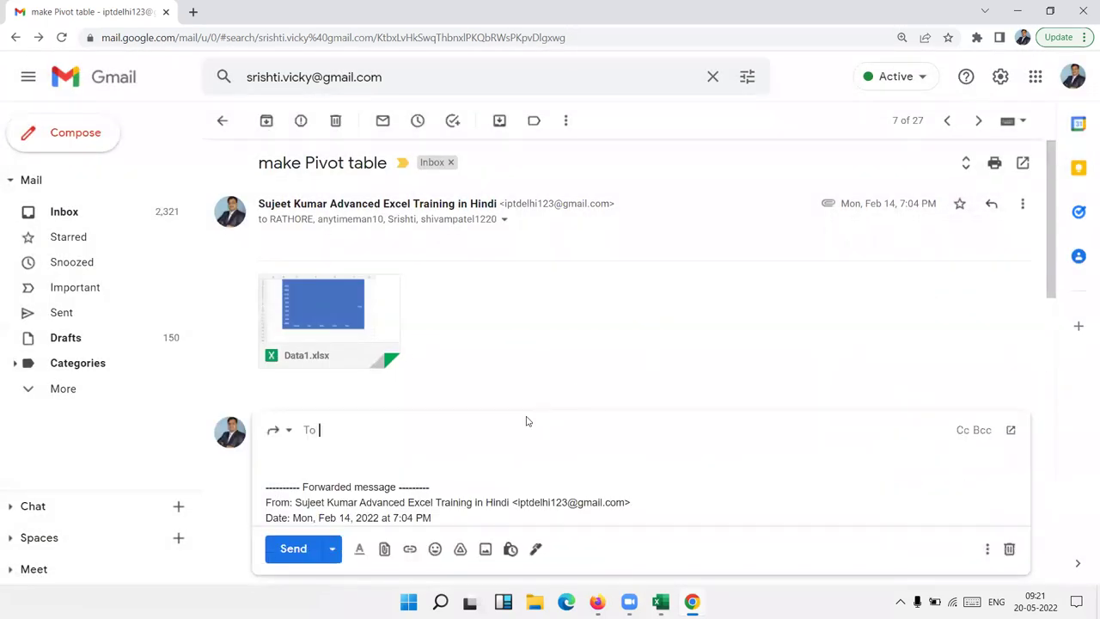
pyautogui.scroll(-5, 412, 385)
pyautogui.scroll(3, 378, 335)
pyautogui.moveTo(421, 346); pyautogui.dragTo(249, 245)
pyautogui.press('BackSpace')
pyautogui.scroll(3, 281, 248)
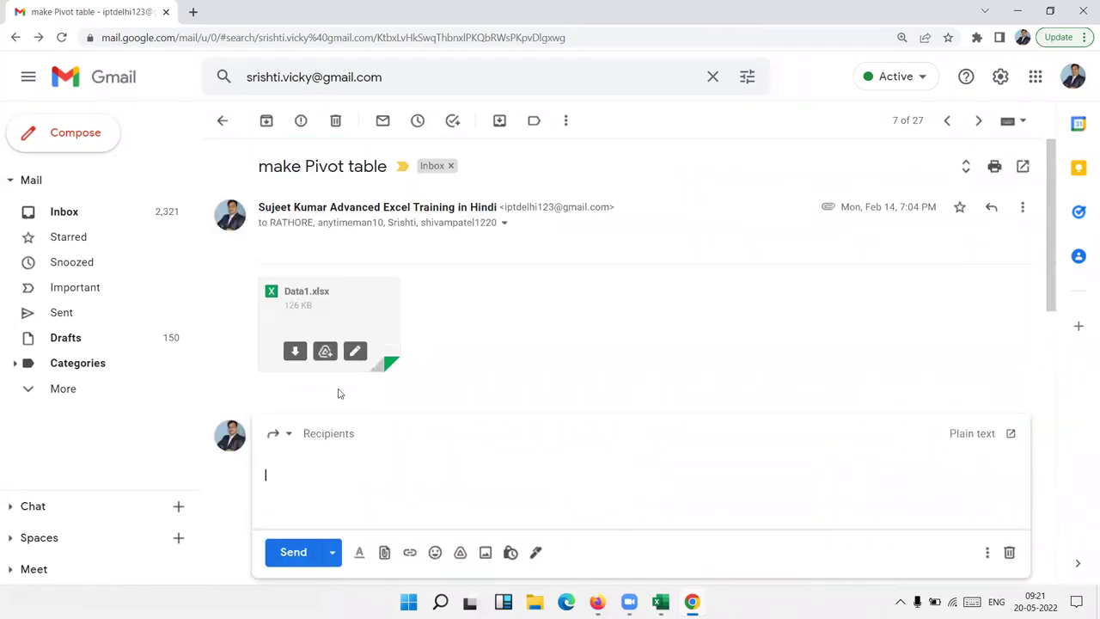
# Add three recipients from the To suggestions and send the forward
pyautogui.click(331, 432)
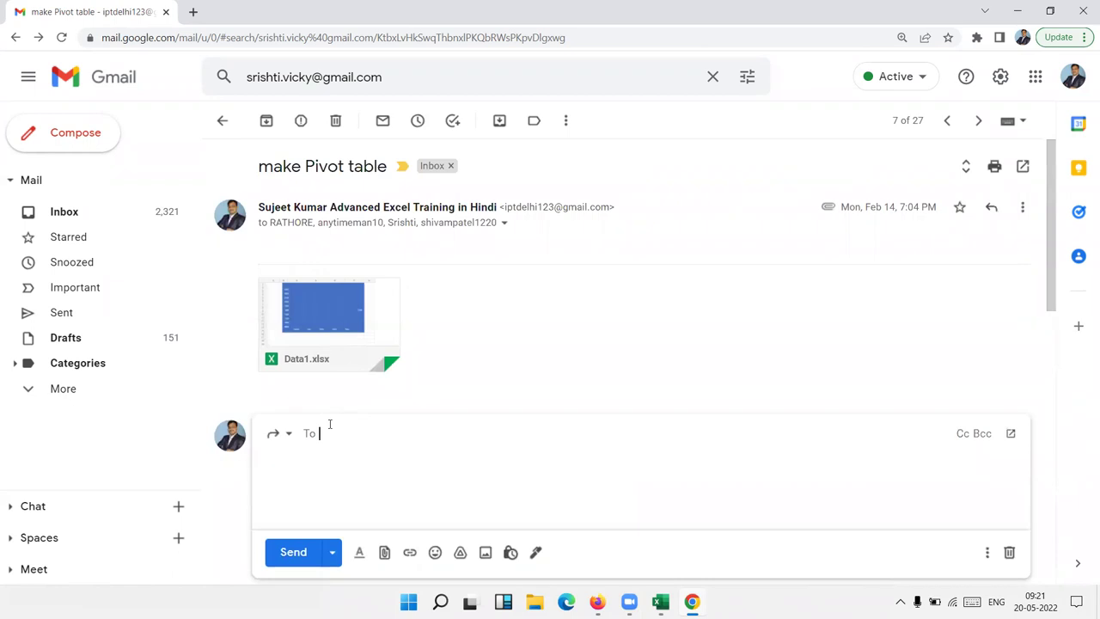
pyautogui.write('b')
pyautogui.write('h')
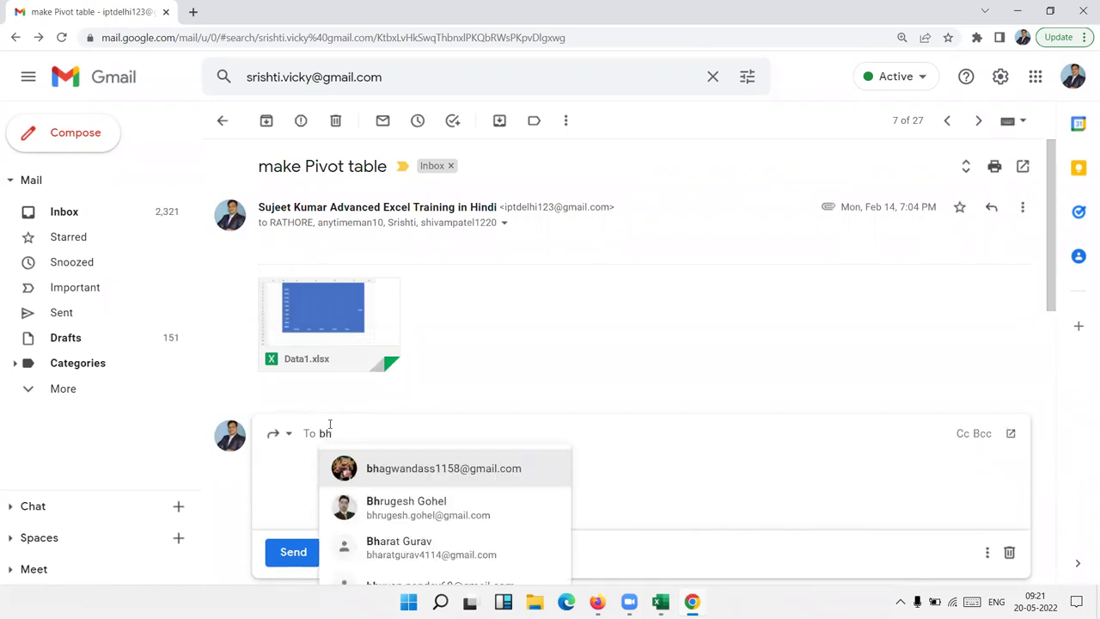
pyautogui.write('ar')
pyautogui.click(329, 423)
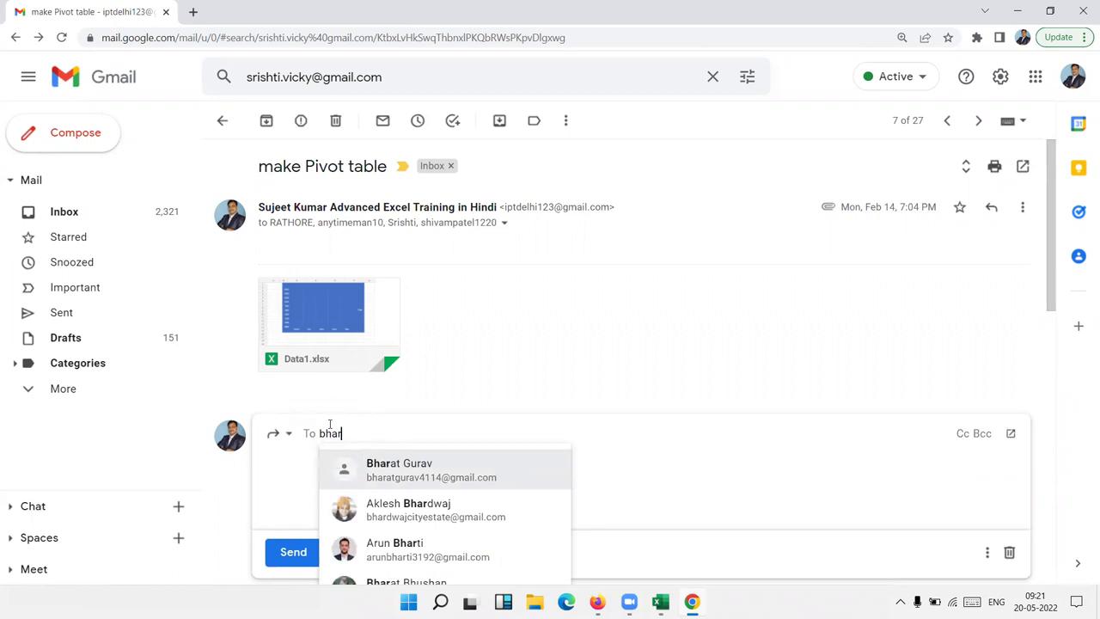
pyautogui.press('BackSpace')
pyautogui.press('BackSpace')
pyautogui.press('BackSpace')
pyautogui.press('BackSpace')
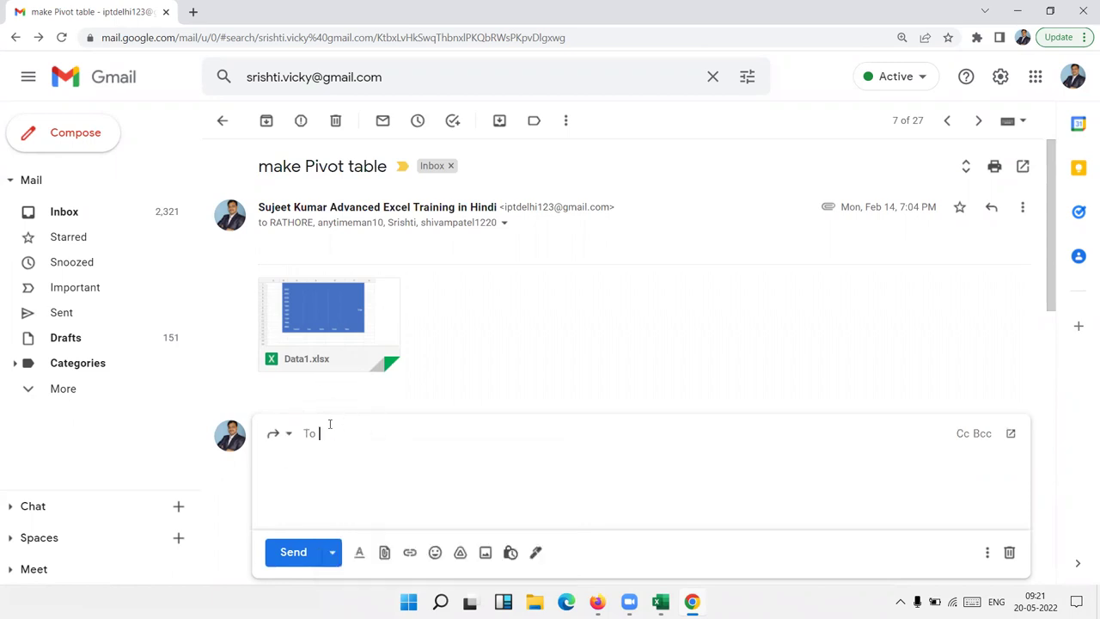
pyautogui.write('c')
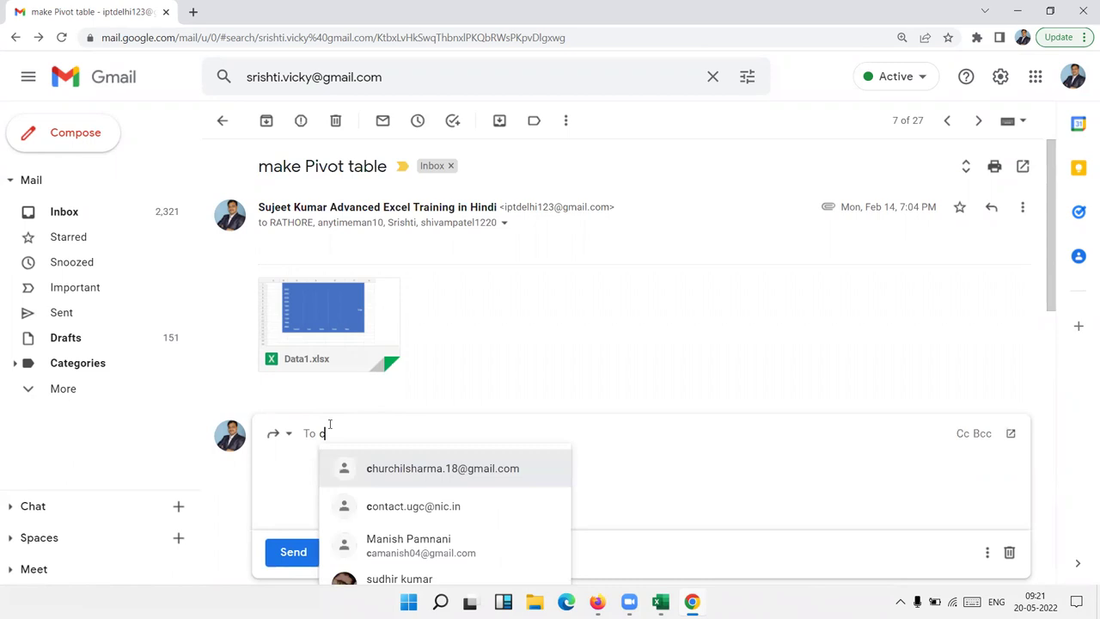
pyautogui.click(412, 464)
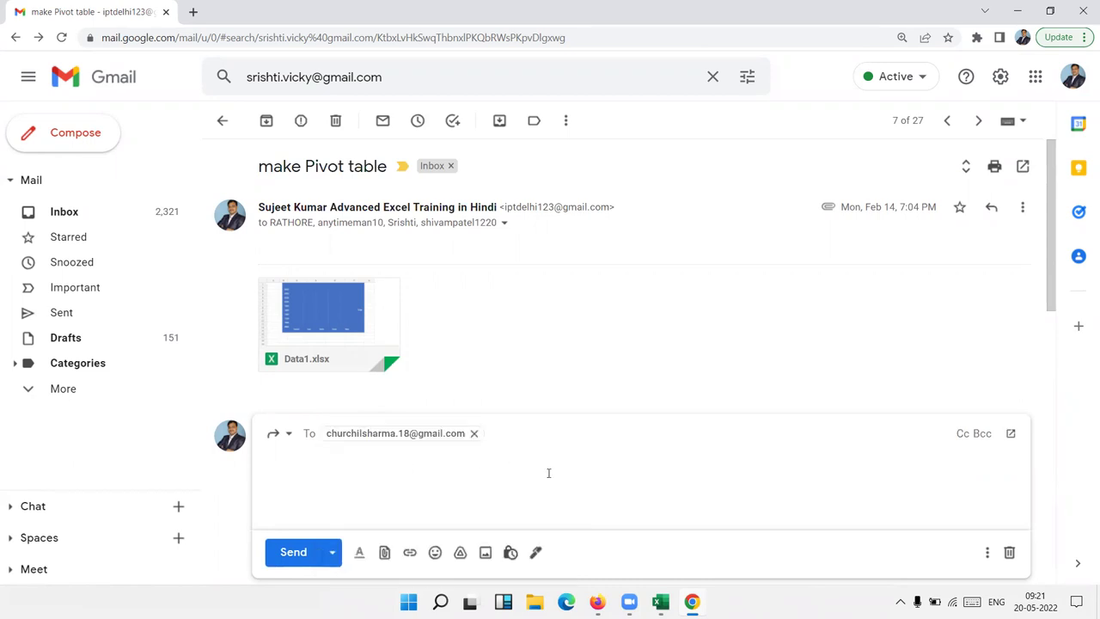
pyautogui.write('s')
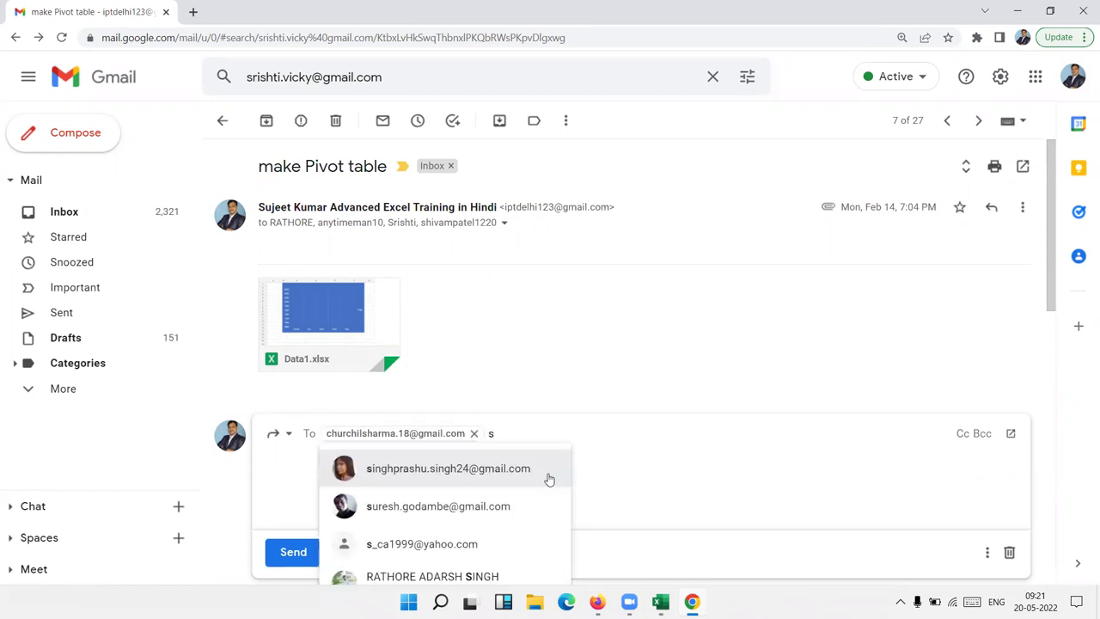
pyautogui.click(460, 556)
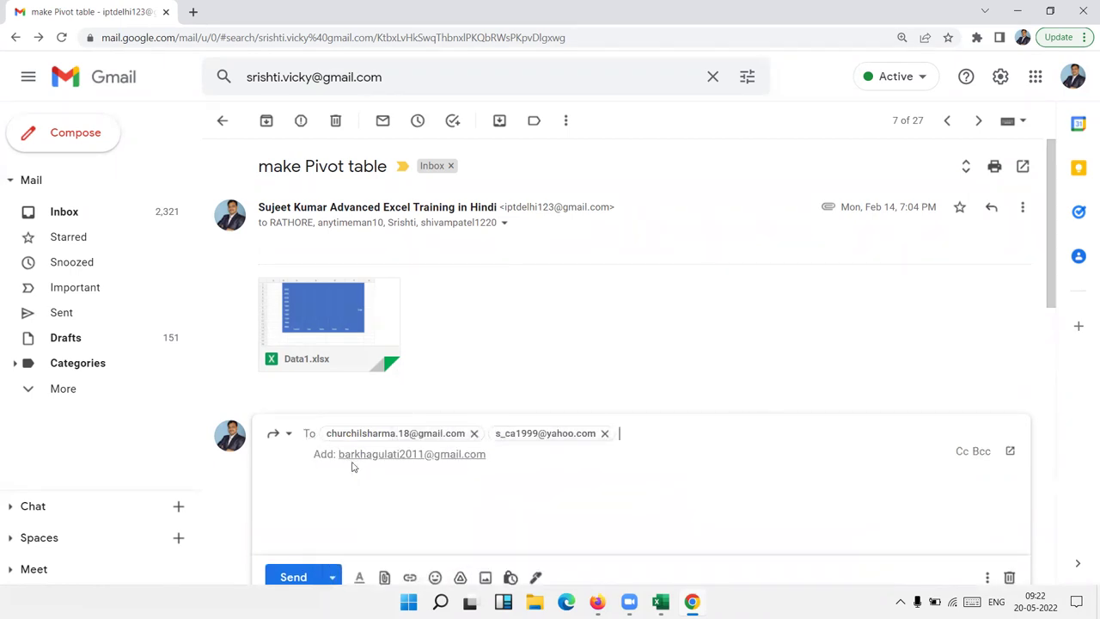
pyautogui.click(355, 455)
pyautogui.click(298, 491)
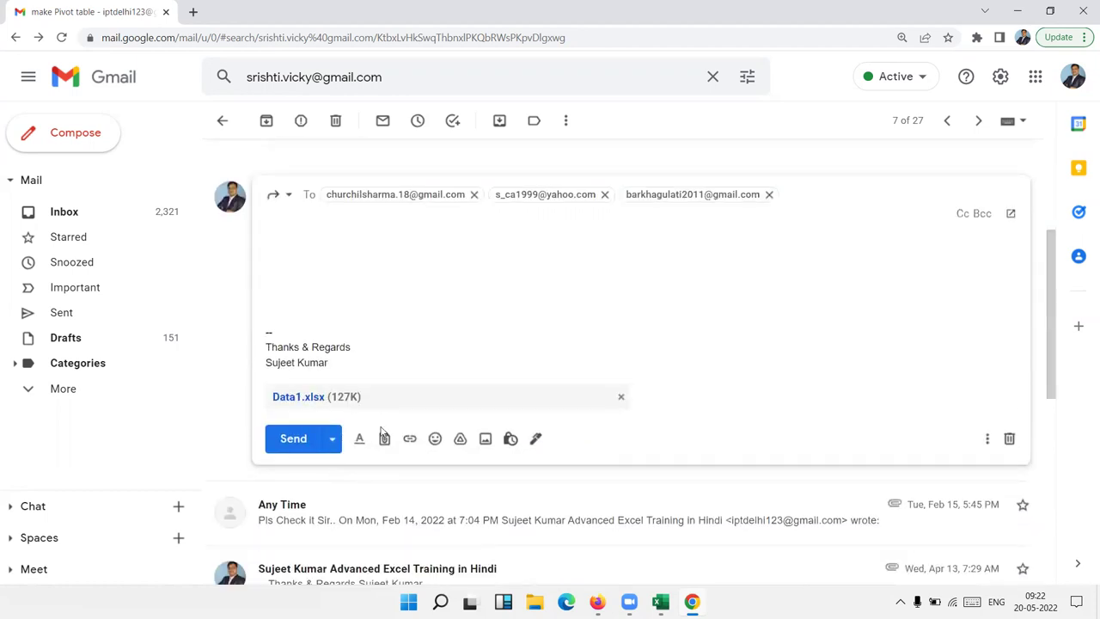
pyautogui.click(294, 442)
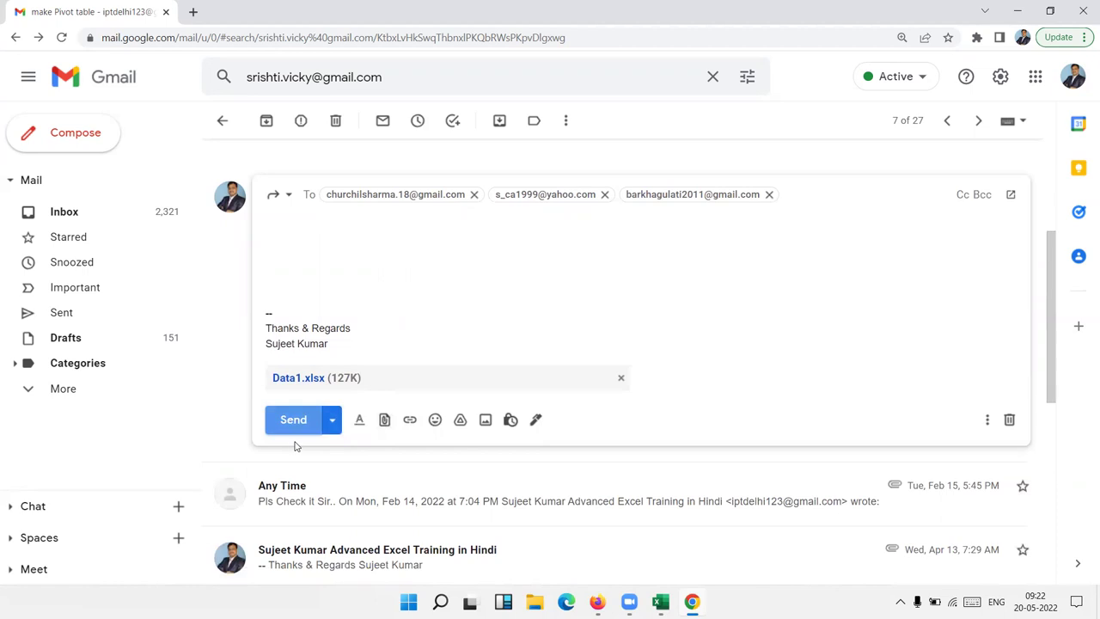
pyautogui.click(297, 421)
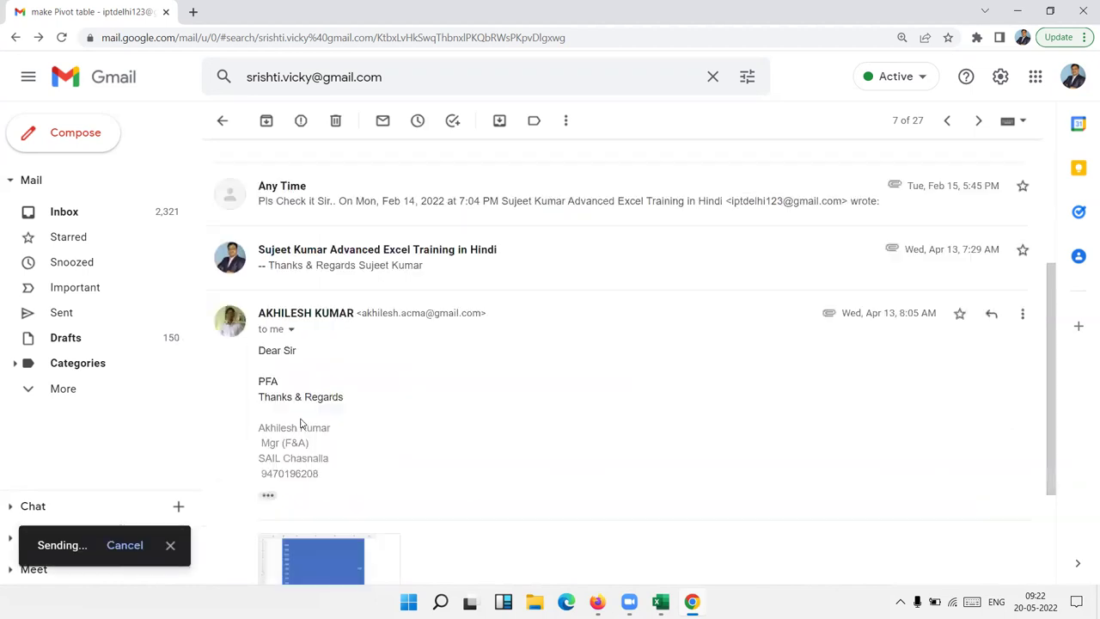